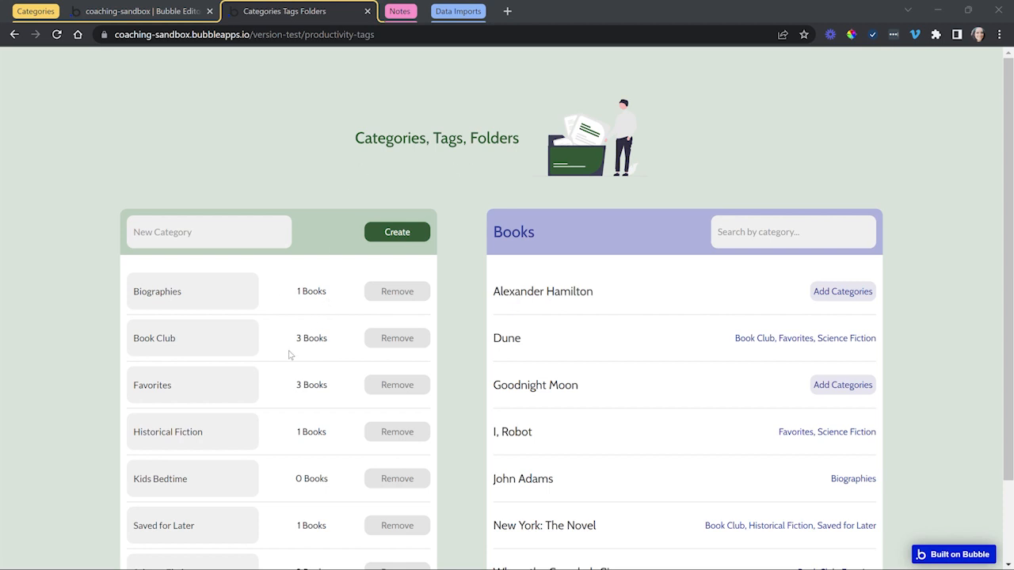
Step: Create a new book category named Travel
scroll(250, 237, down, 1)
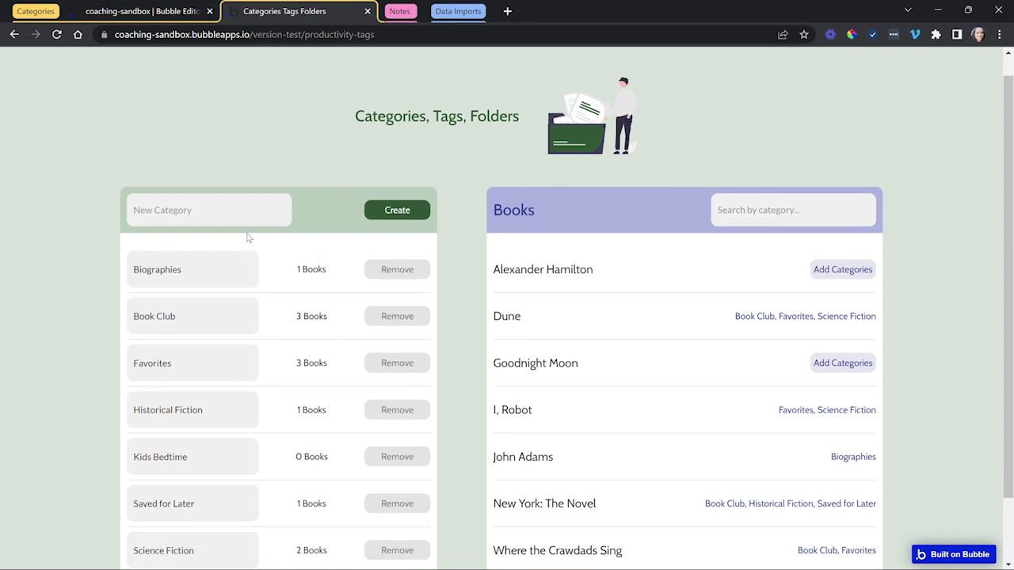
scroll(449, 309, down, 1)
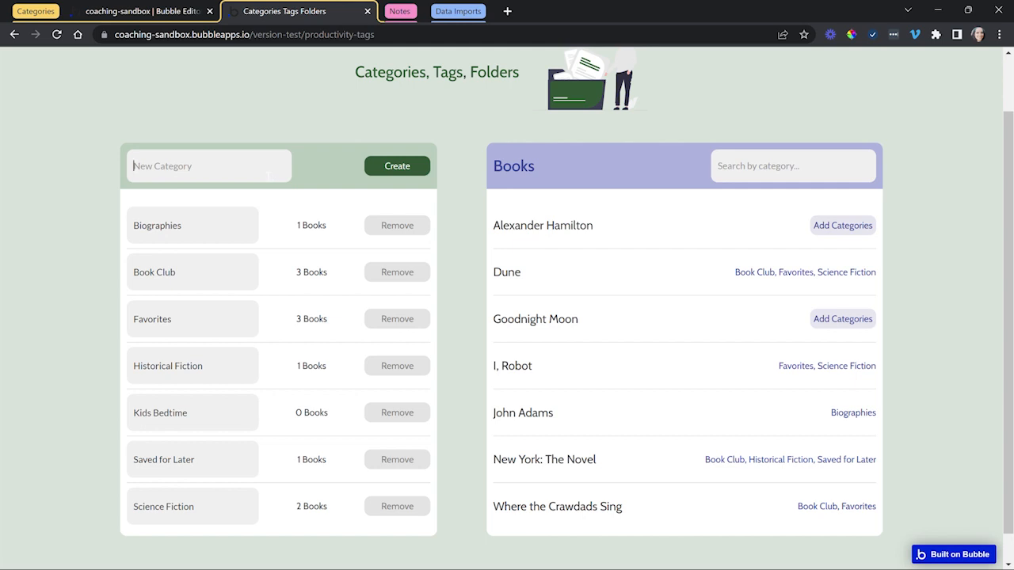
text(Travel)
click(398, 167)
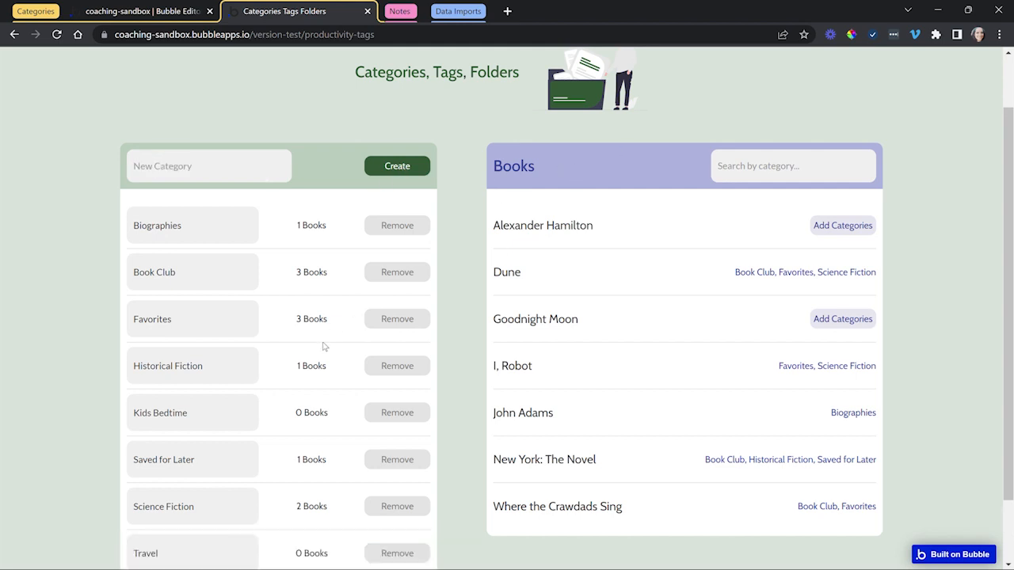
Step: Add the Travel category to the book Dune, alongside its existing categories
scroll(296, 401, down, 2)
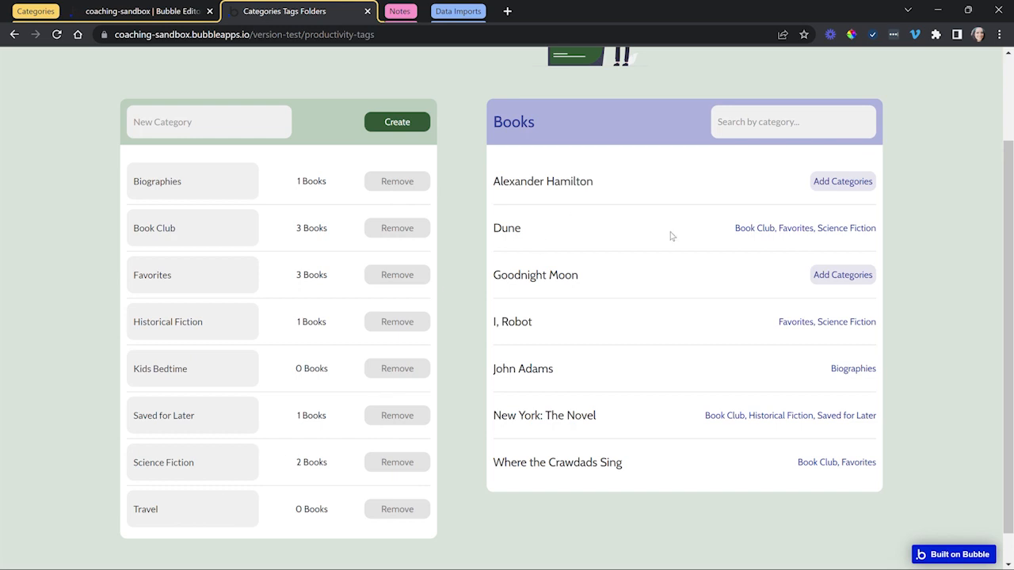
click(799, 235)
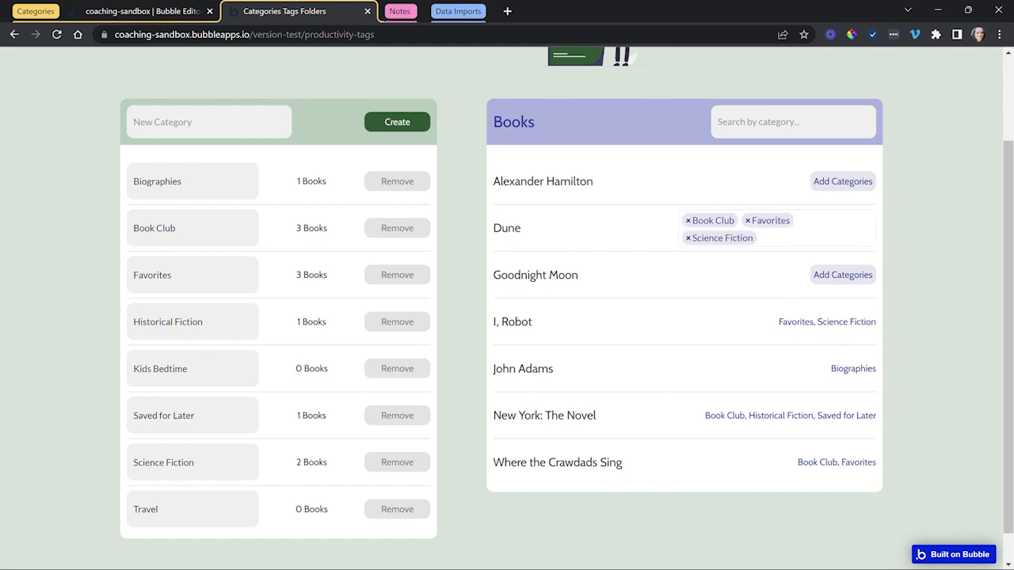
click(800, 236)
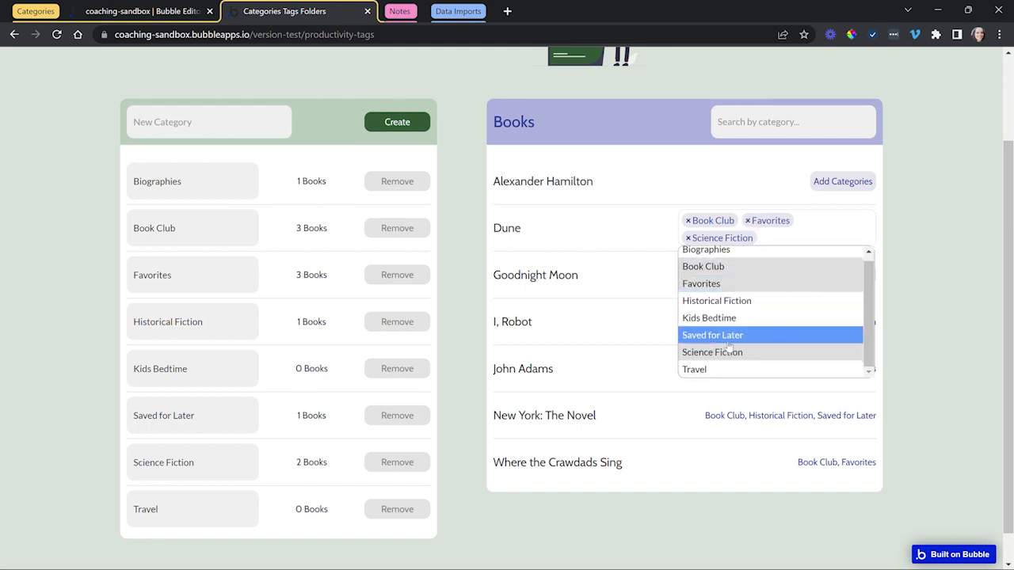
click(719, 369)
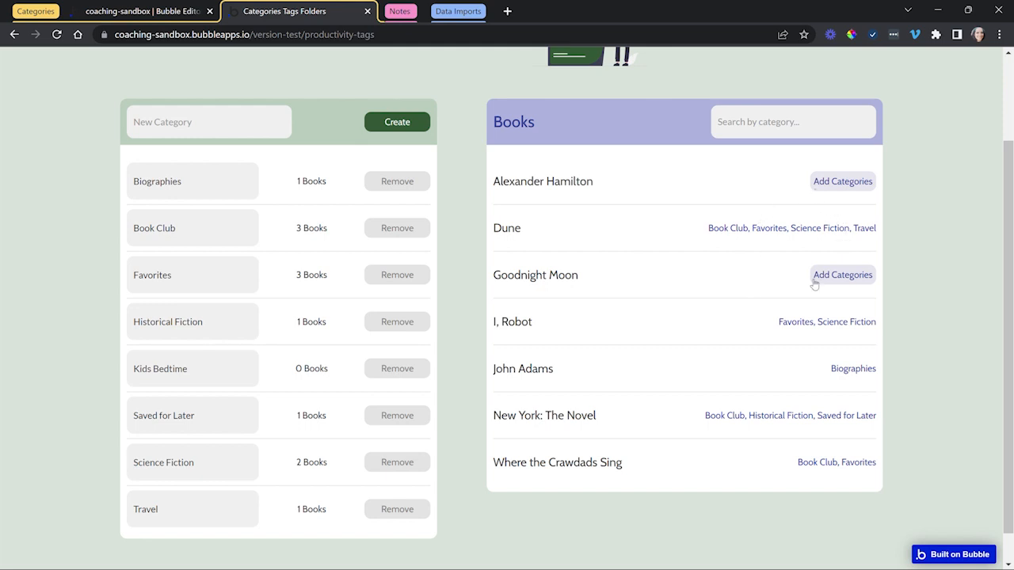
Step: Assign the Biographies category to the book Alexander Hamilton
click(838, 191)
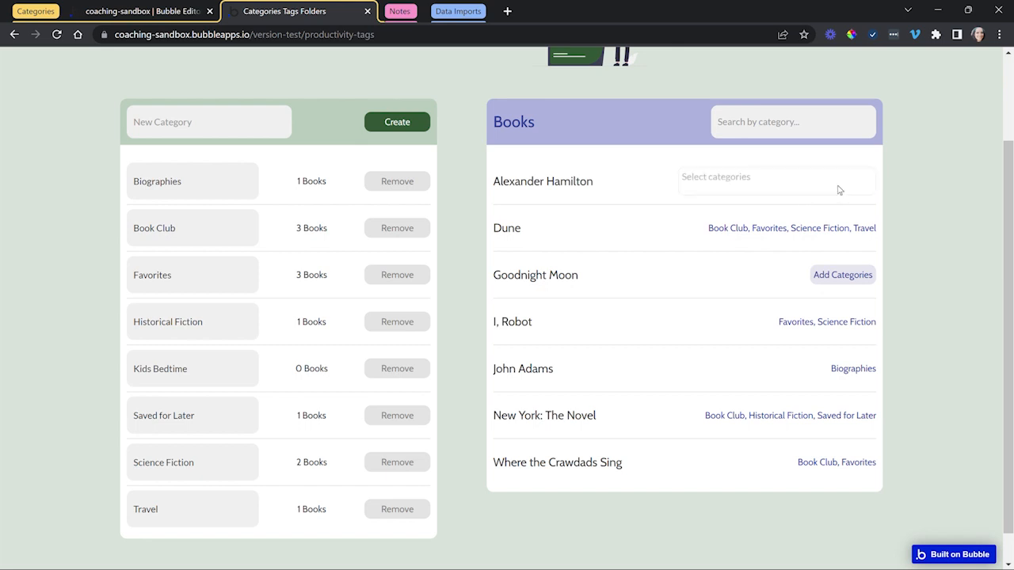
click(837, 187)
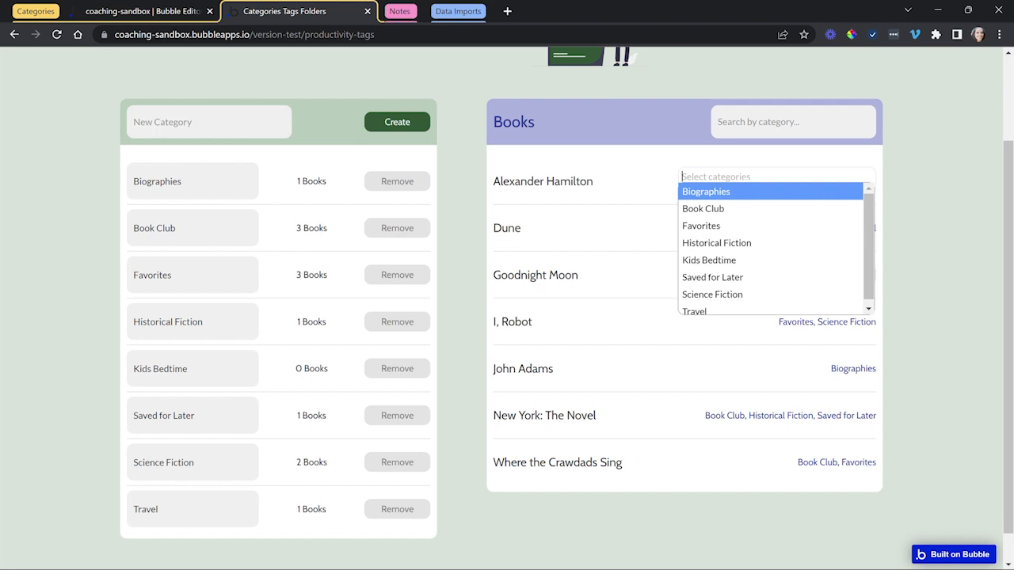
click(717, 198)
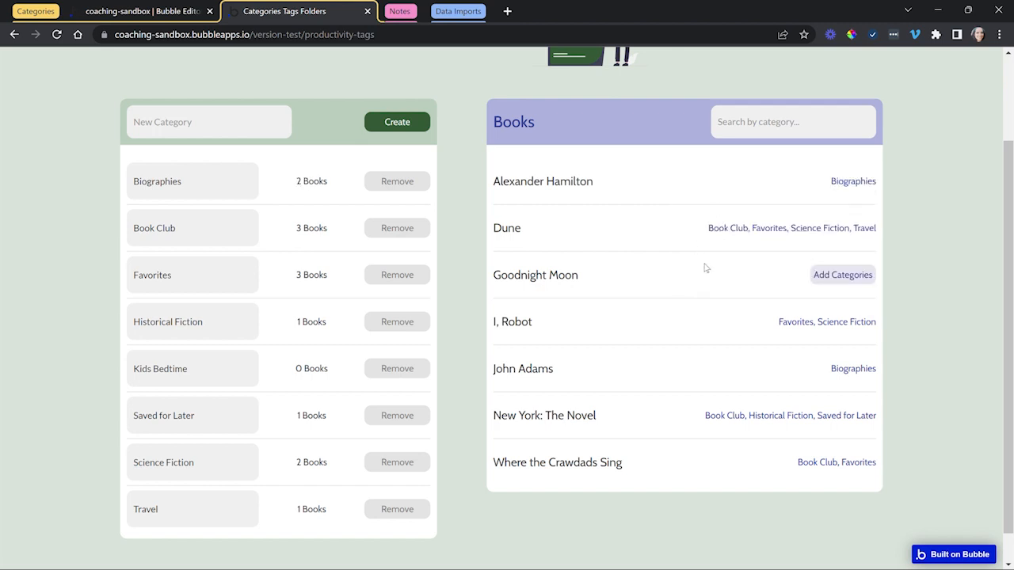
Step: Assign the Kids Bedtime and Favorites categories to the book Goodnight Moon
click(824, 278)
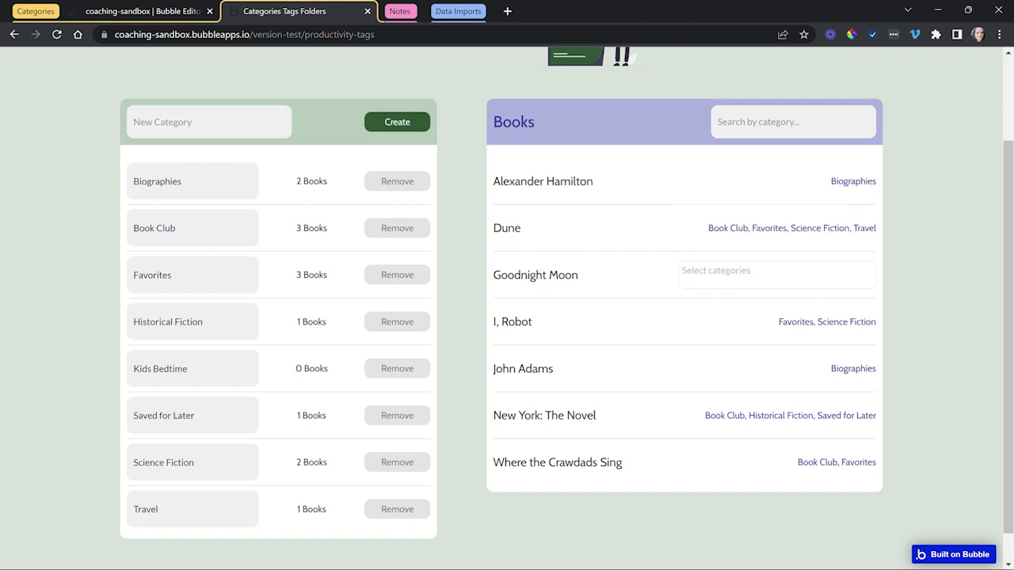
click(747, 354)
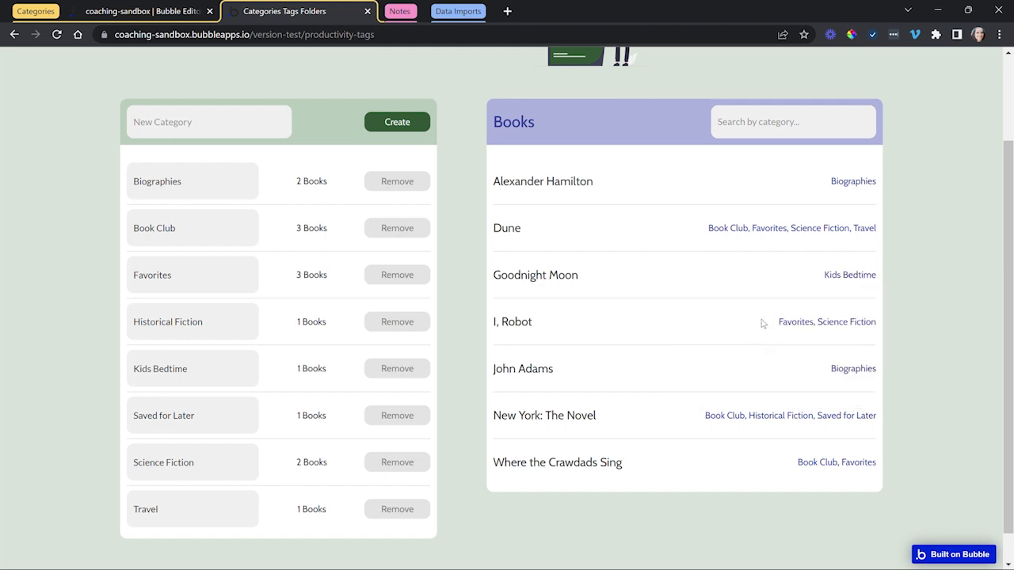
click(829, 276)
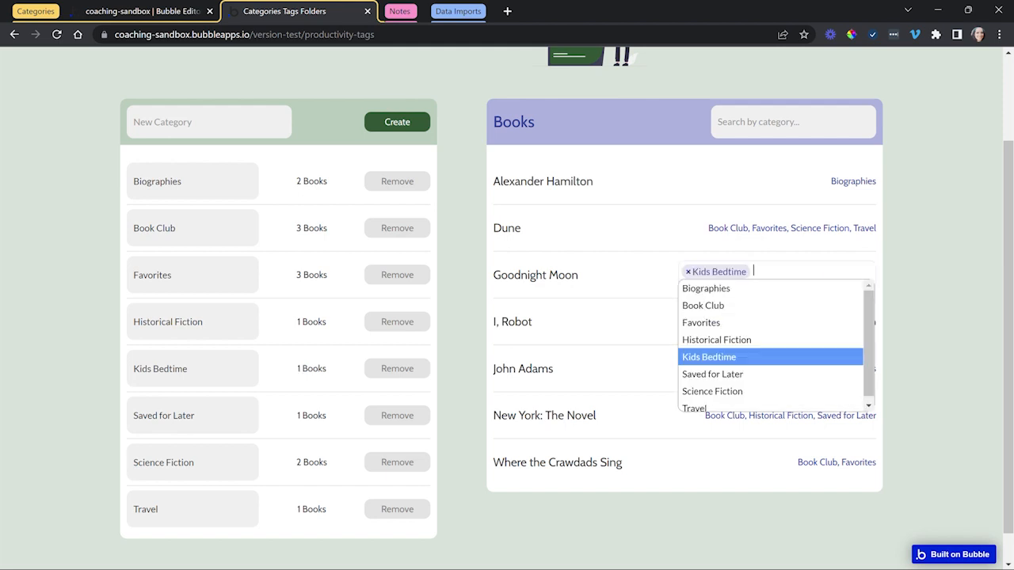
click(725, 322)
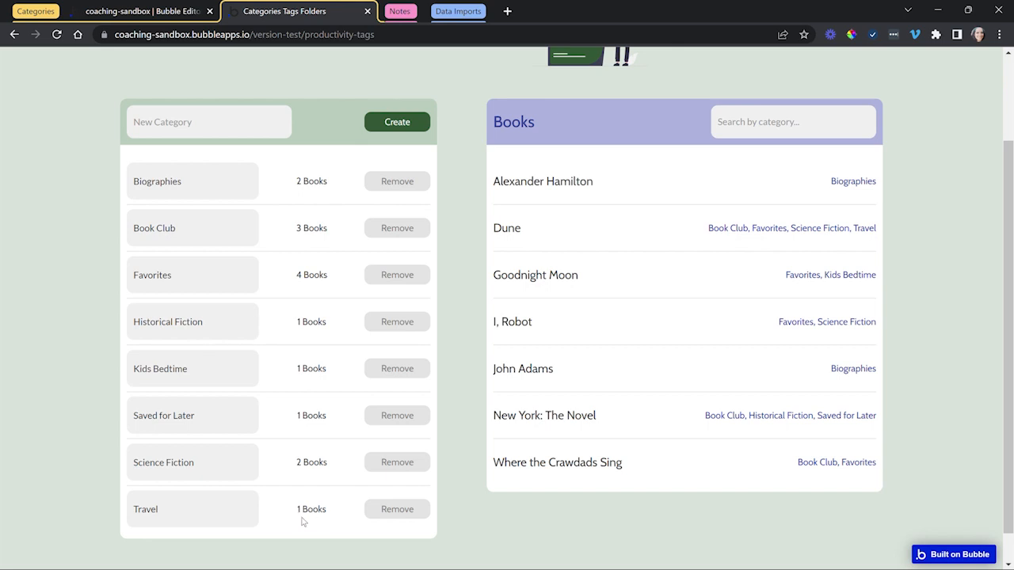
Step: Check the Travel category's book count and view the per-category counts in the book search filter, leaving it unset
drag(318, 510, 326, 509)
click(322, 510)
scroll(784, 229, up, 1)
scroll(784, 229, up, 2)
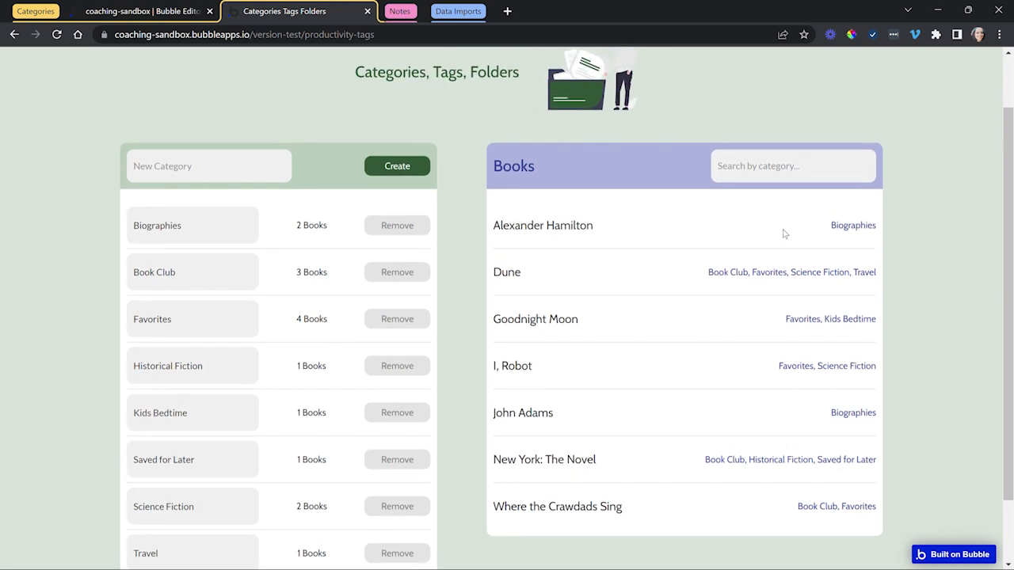
click(763, 170)
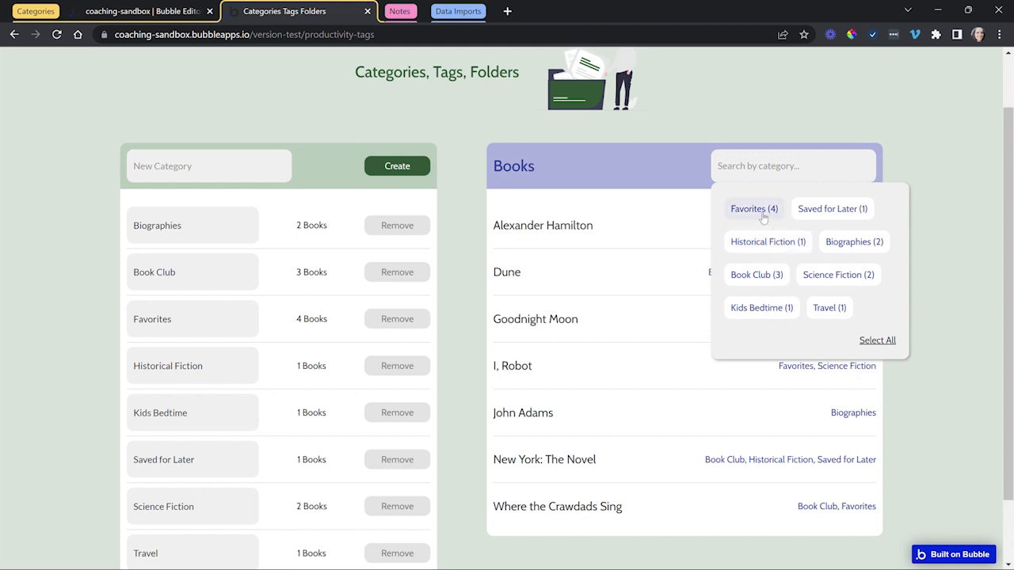
click(928, 230)
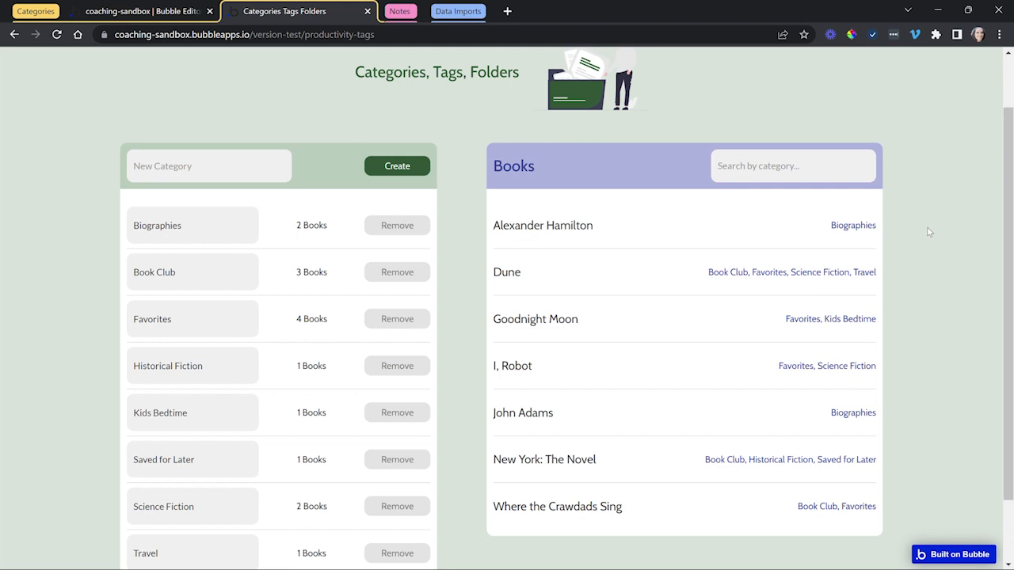
Step: Remove the Biographies category from the books Alexander Hamilton and John Adams, checking the filter's category counts in between
click(853, 230)
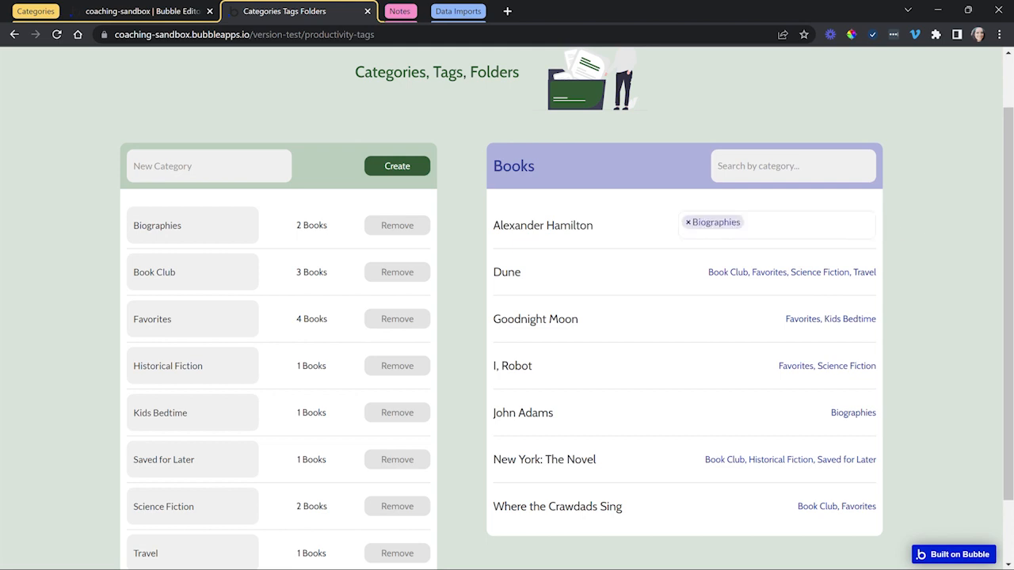
click(688, 222)
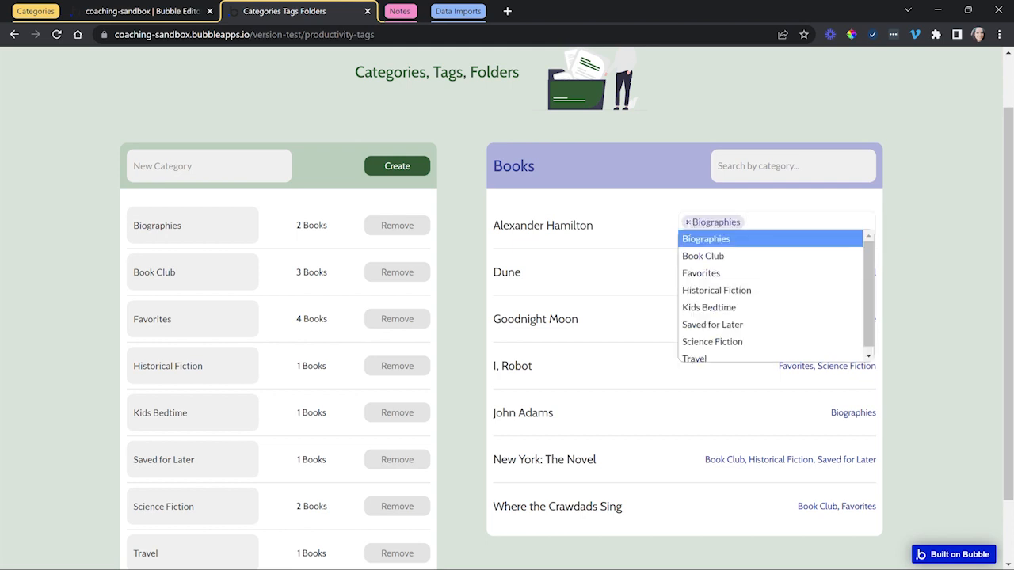
click(889, 215)
click(823, 168)
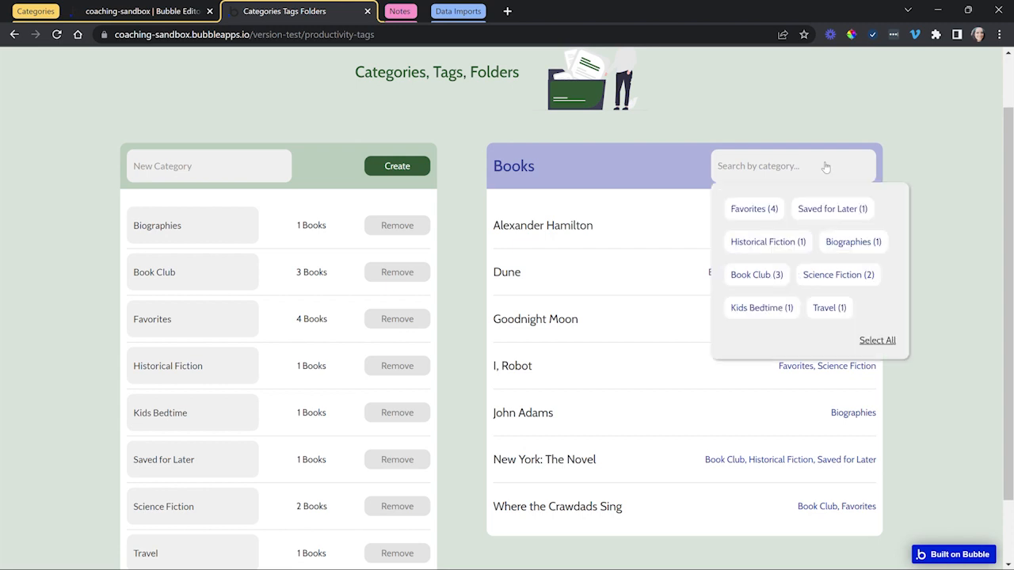
click(935, 215)
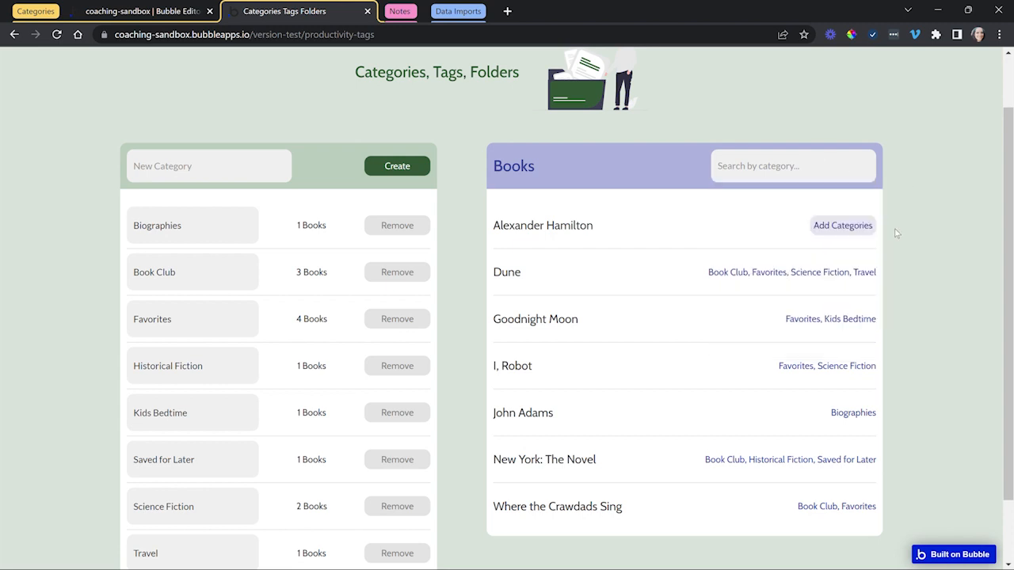
click(843, 416)
click(688, 410)
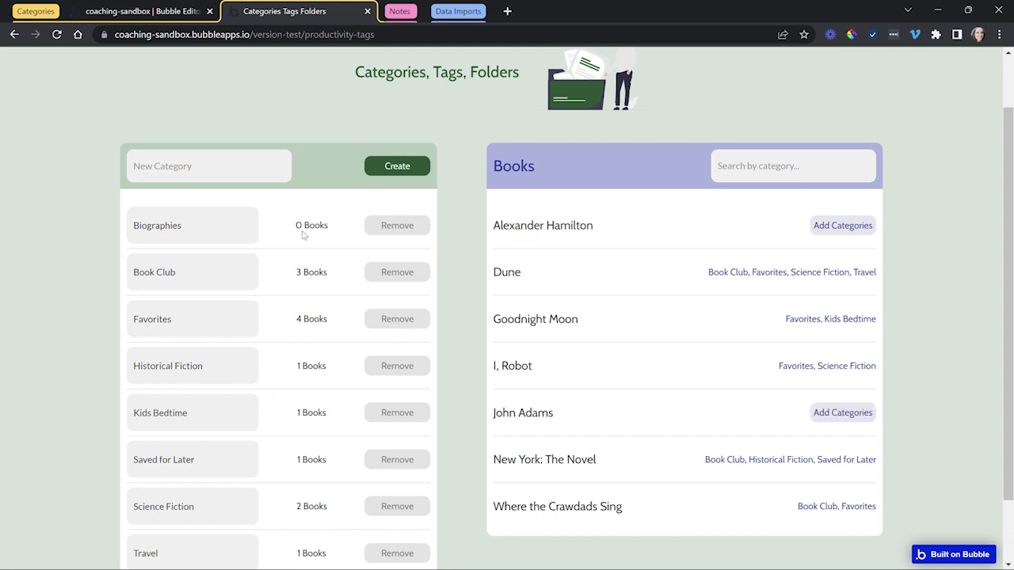
Step: Filter the book list by the Favorites and Book Club categories and review the matching books
click(782, 174)
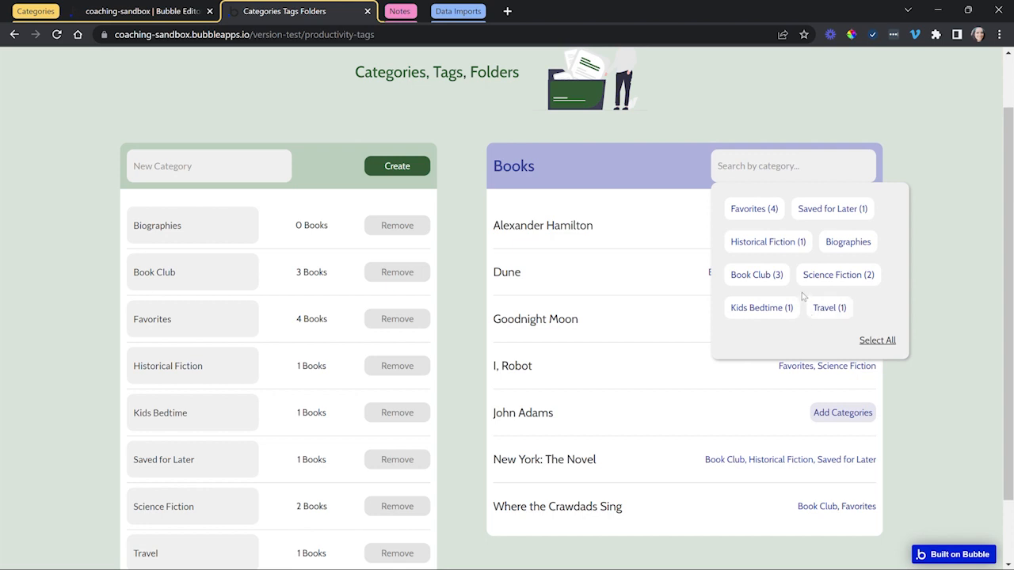
click(755, 215)
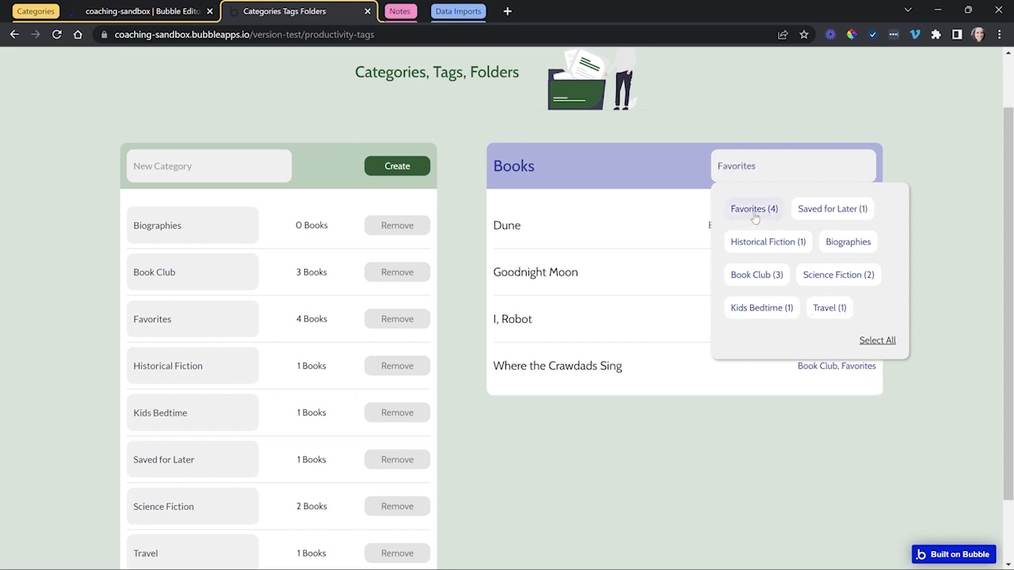
click(765, 284)
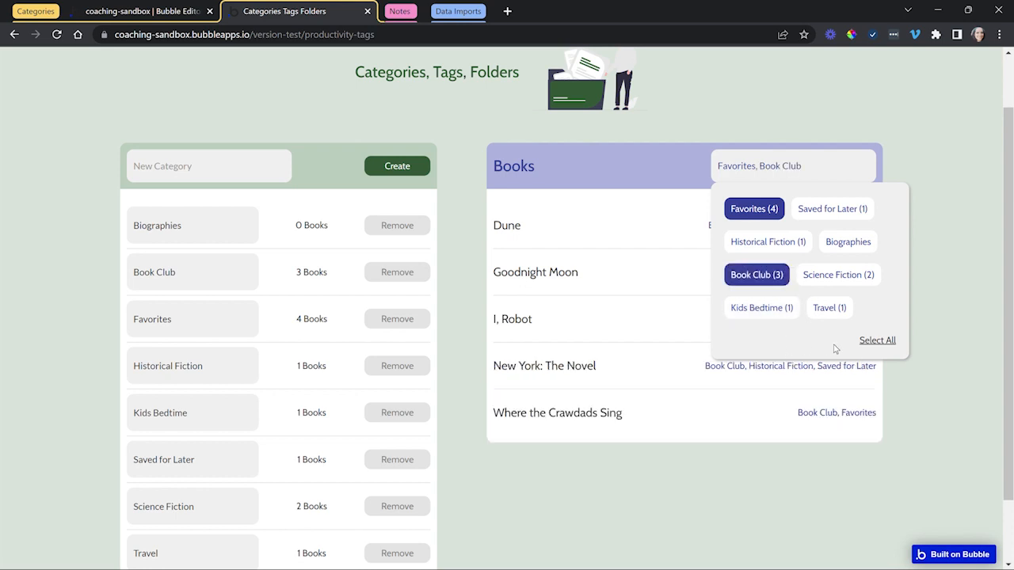
click(758, 284)
click(937, 224)
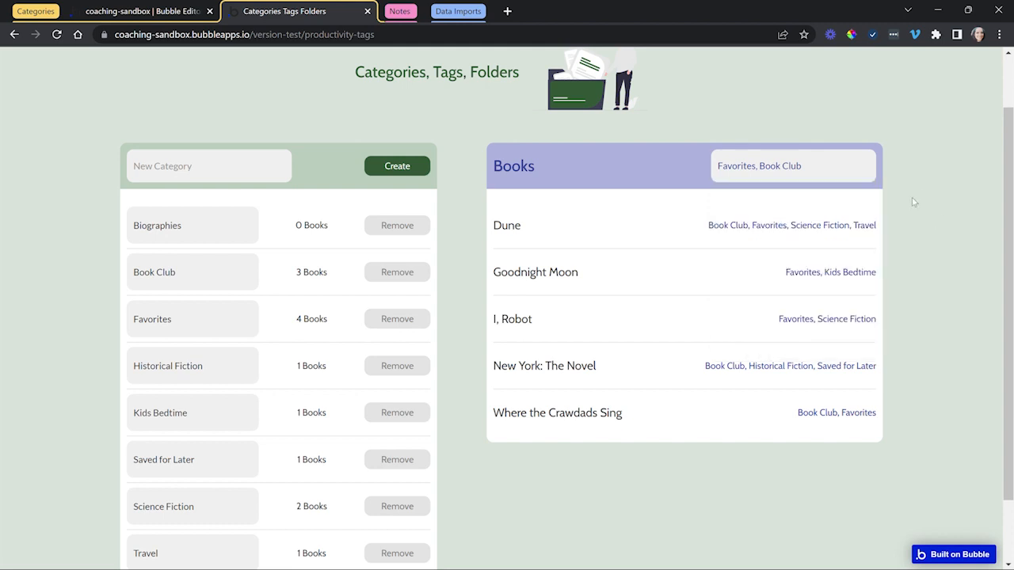
click(811, 181)
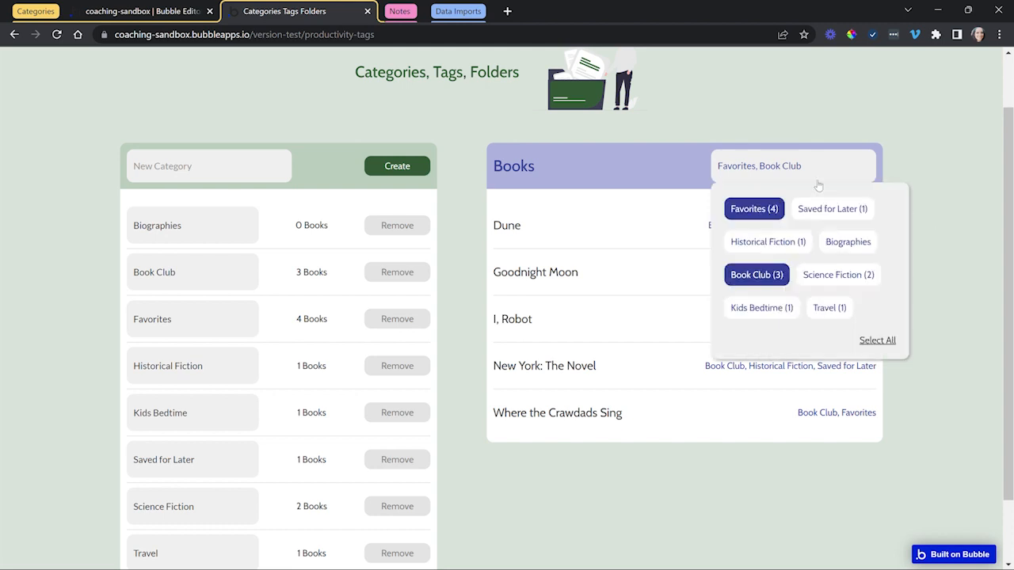
click(932, 173)
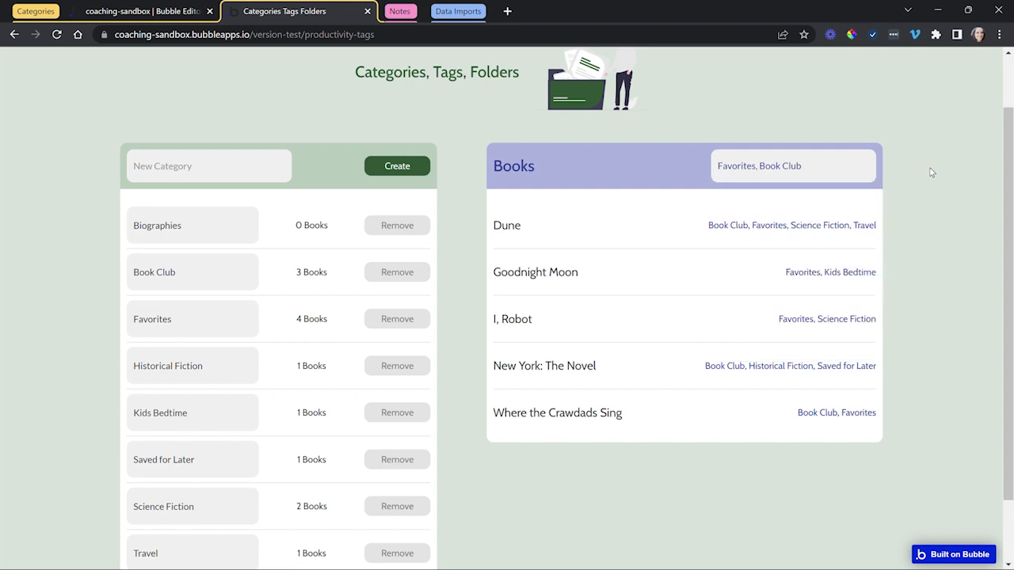
Step: Select all categories in the book filter, deselect them all to clear it, and close the filter options
click(761, 176)
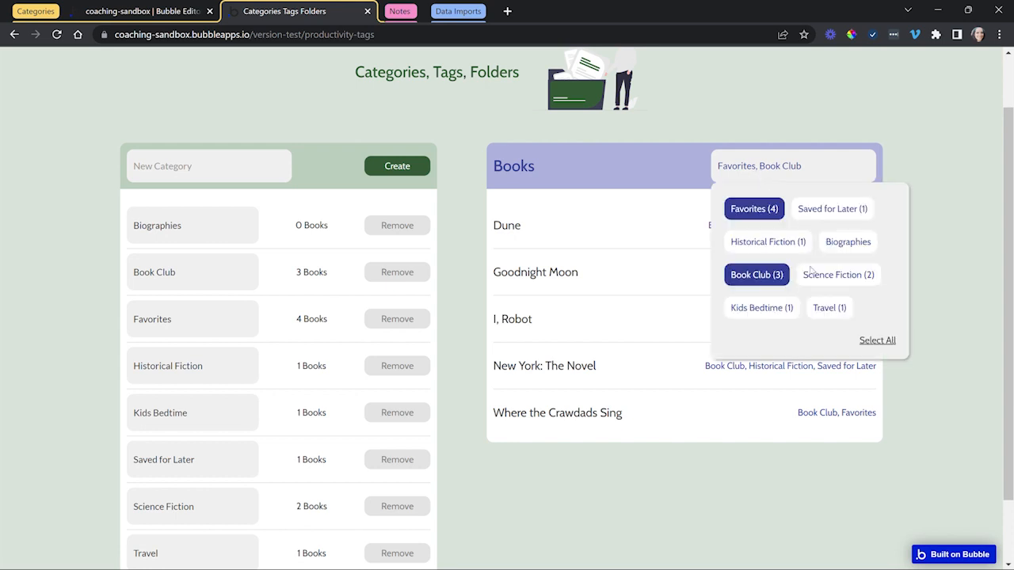
click(871, 346)
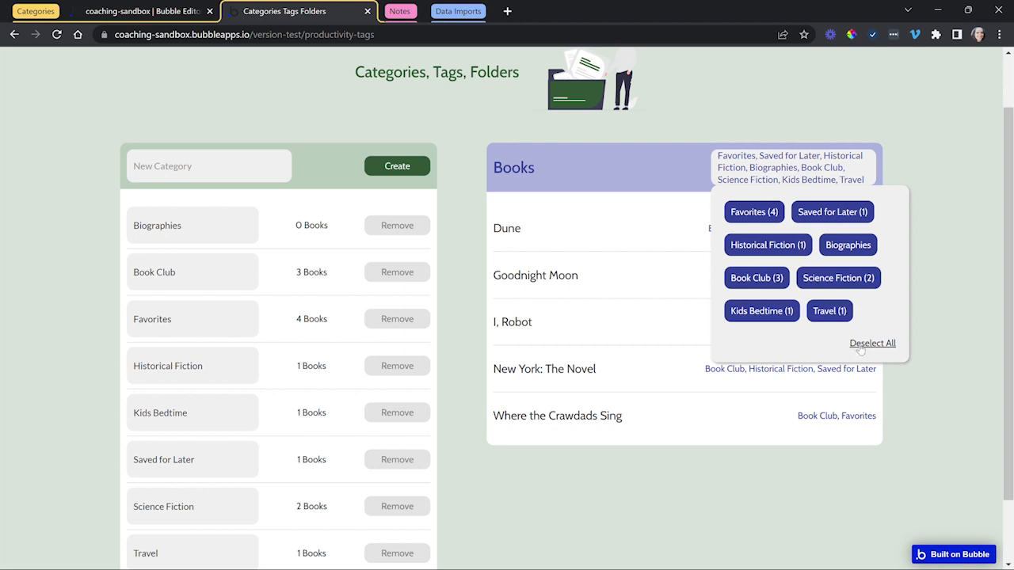
click(860, 345)
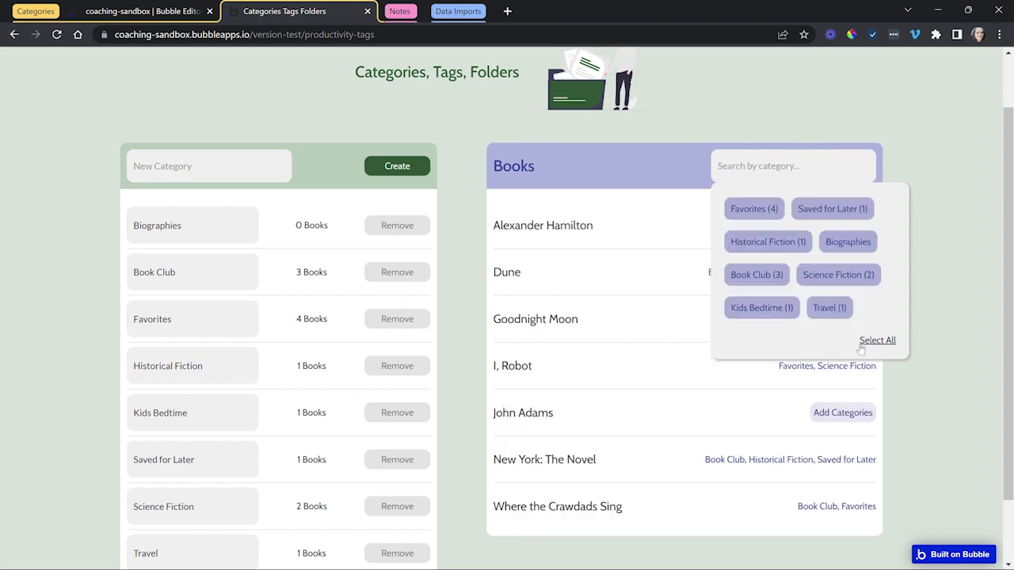
click(940, 281)
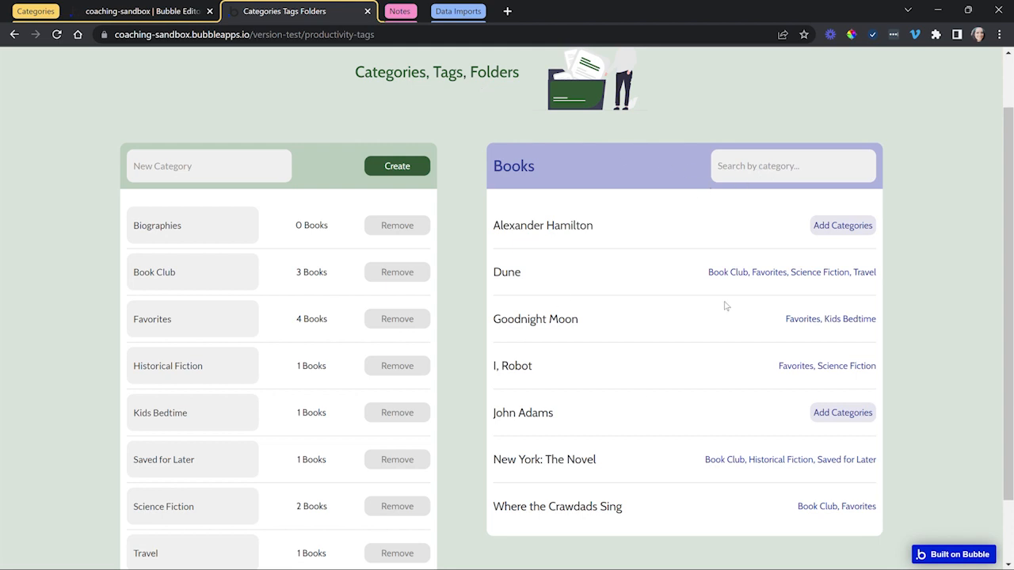
Step: Filter the book list by the Favorites category only and close the filter options
click(752, 176)
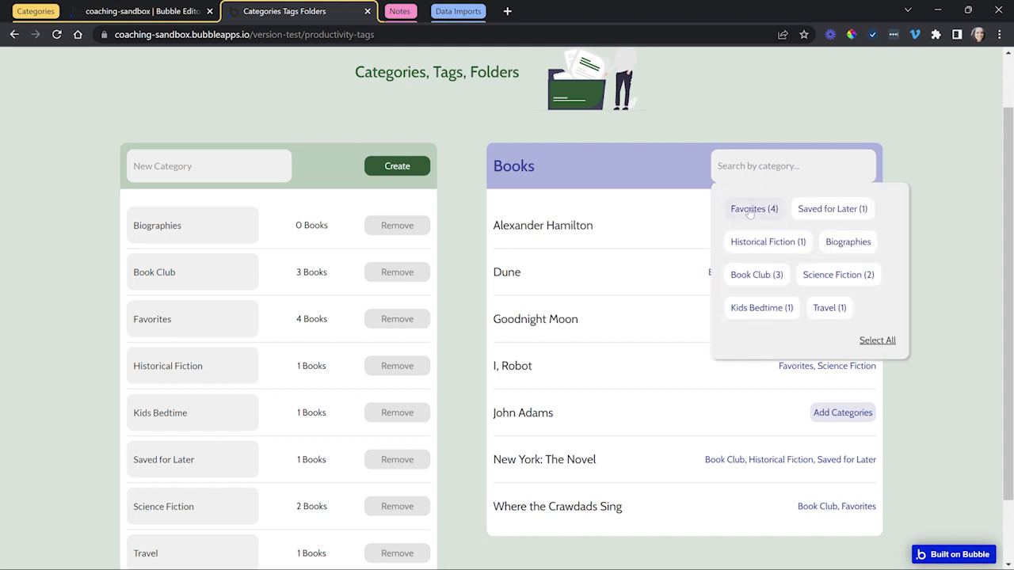
click(749, 211)
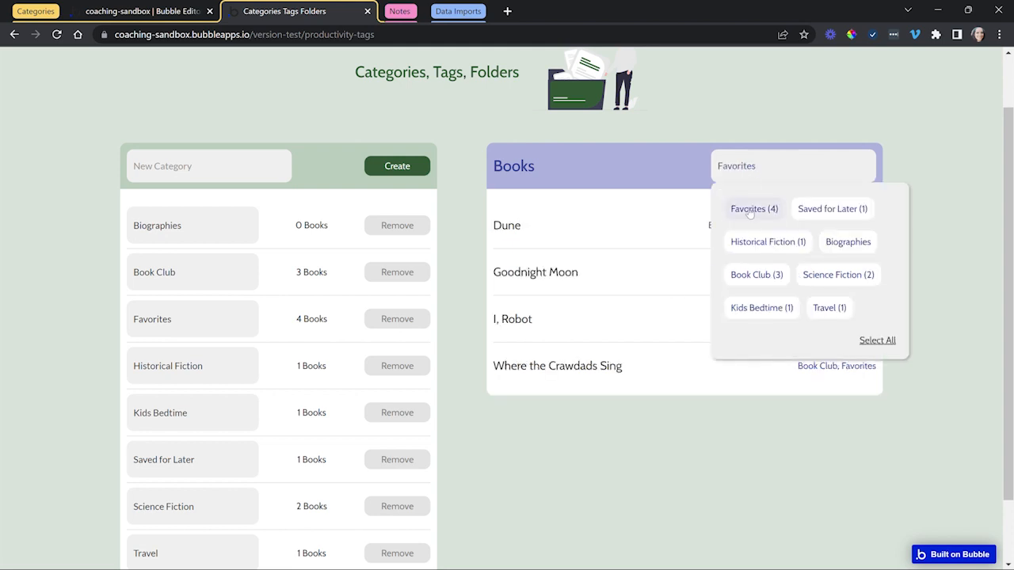
click(668, 173)
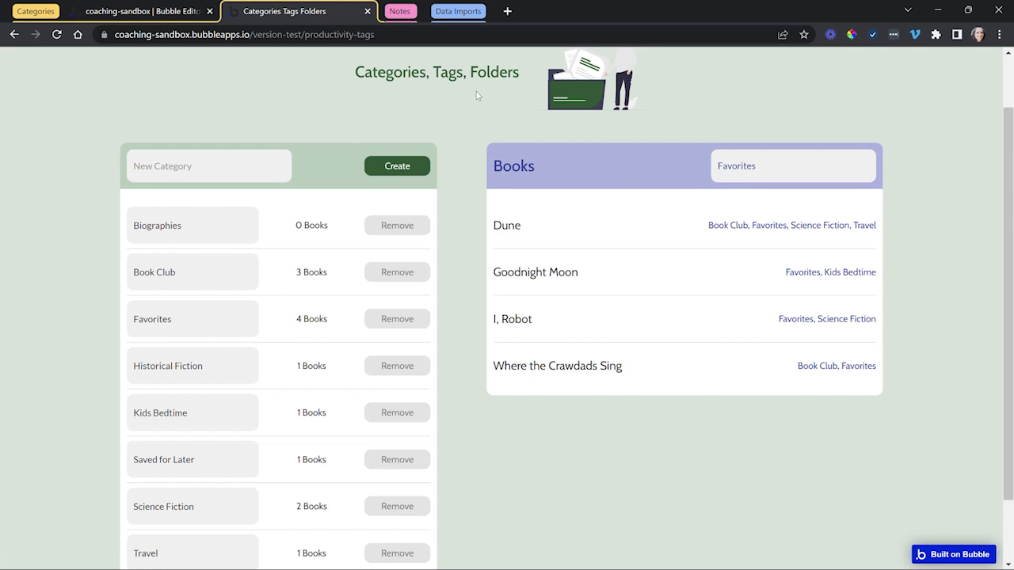
Step: Switch to the Bubble editor and examine the Book data type's fields, especially its Categories list
click(166, 17)
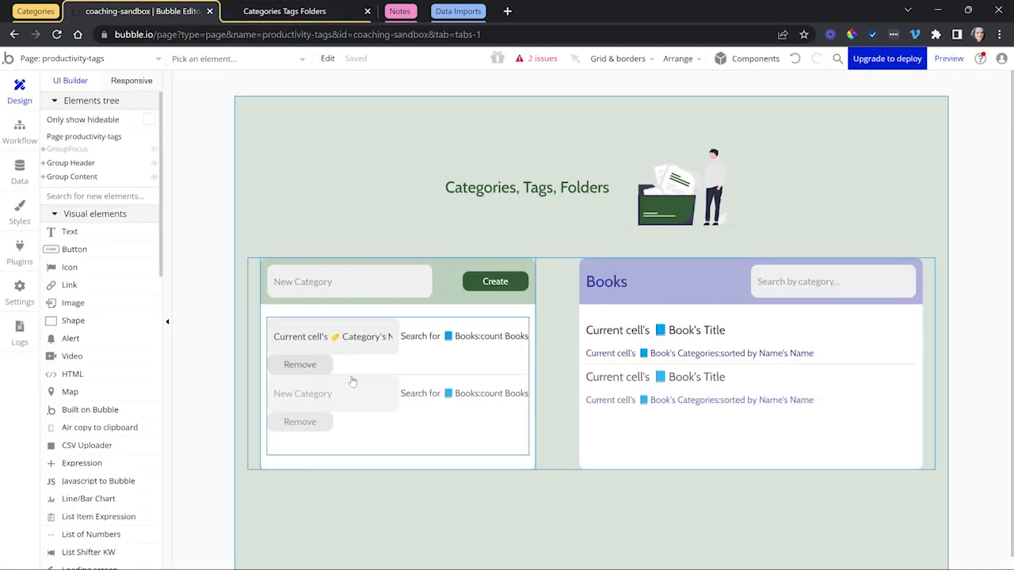
click(20, 170)
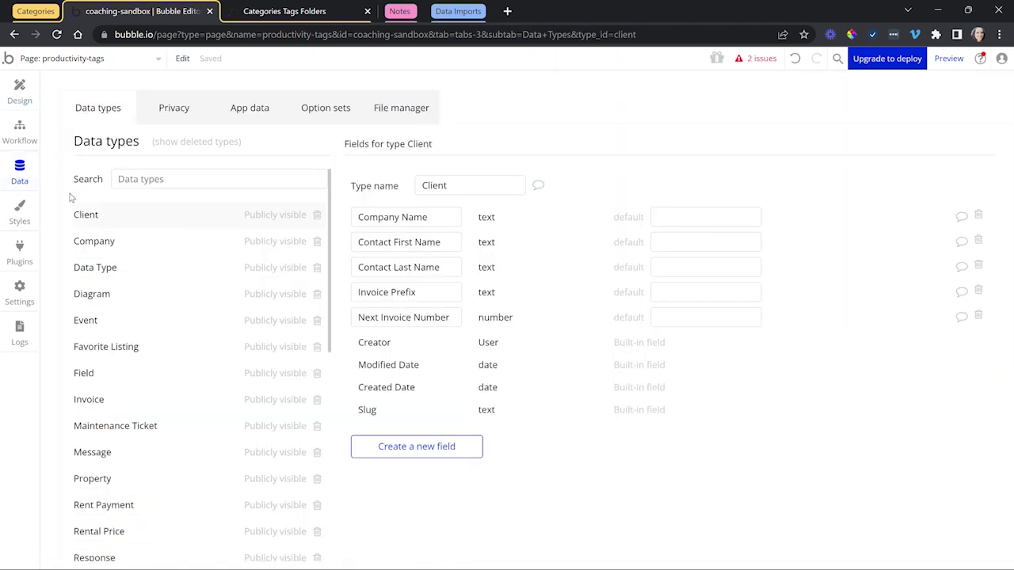
scroll(162, 389, down, 3)
scroll(162, 388, down, 4)
click(118, 404)
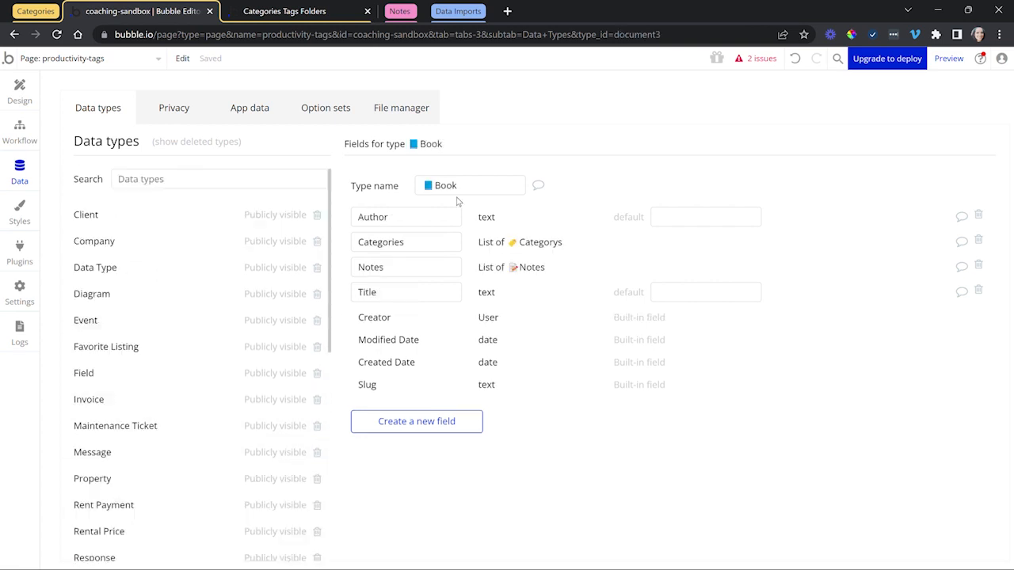
double_click(351, 293)
double_click(359, 244)
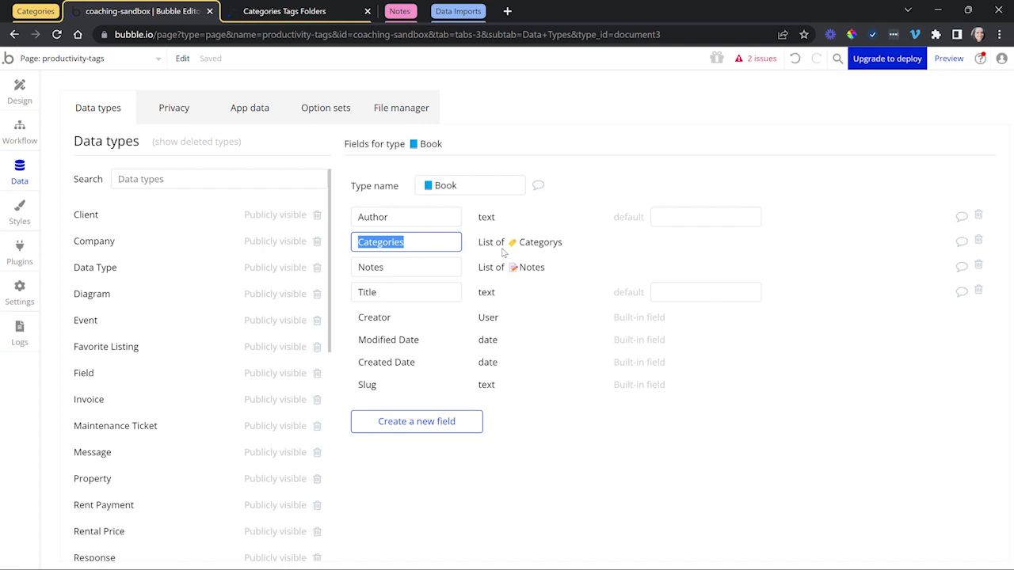
Step: Open the Category data type and examine its fields
scroll(206, 427, down, 1)
scroll(206, 427, down, 4)
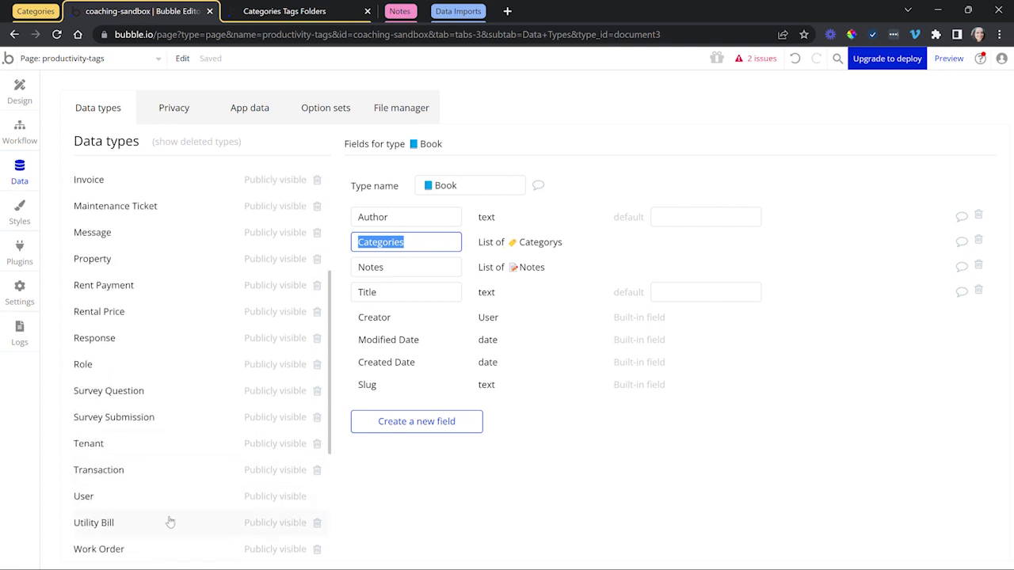
click(139, 469)
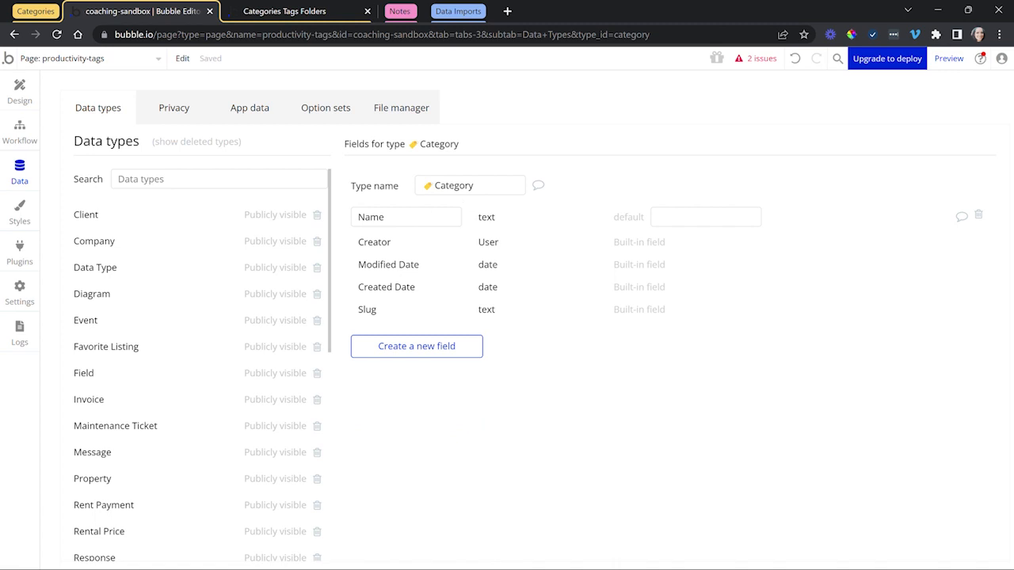
Step: Review the titles and categories in the app data for Books, and the names of all stored Categories
click(261, 119)
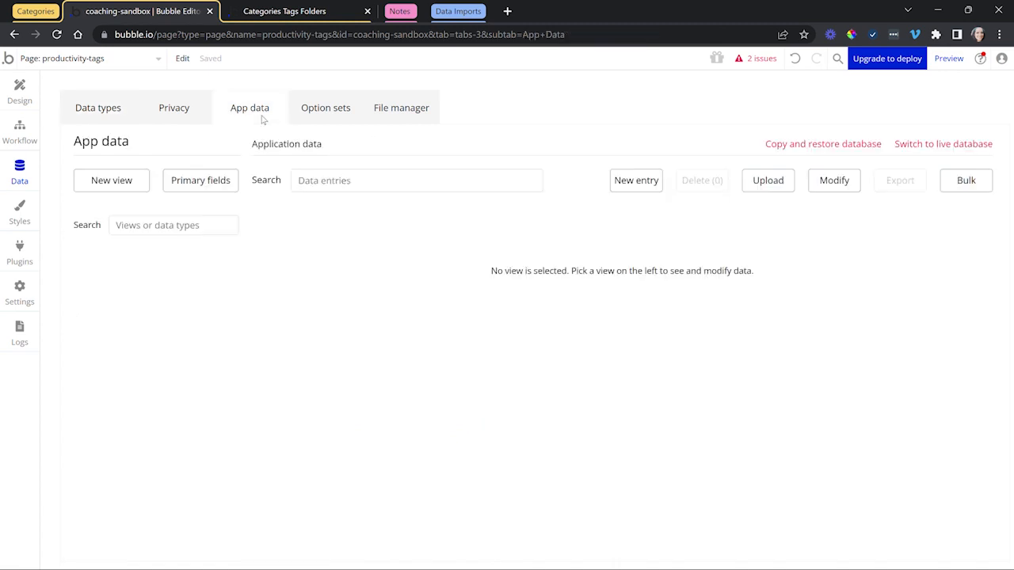
click(160, 297)
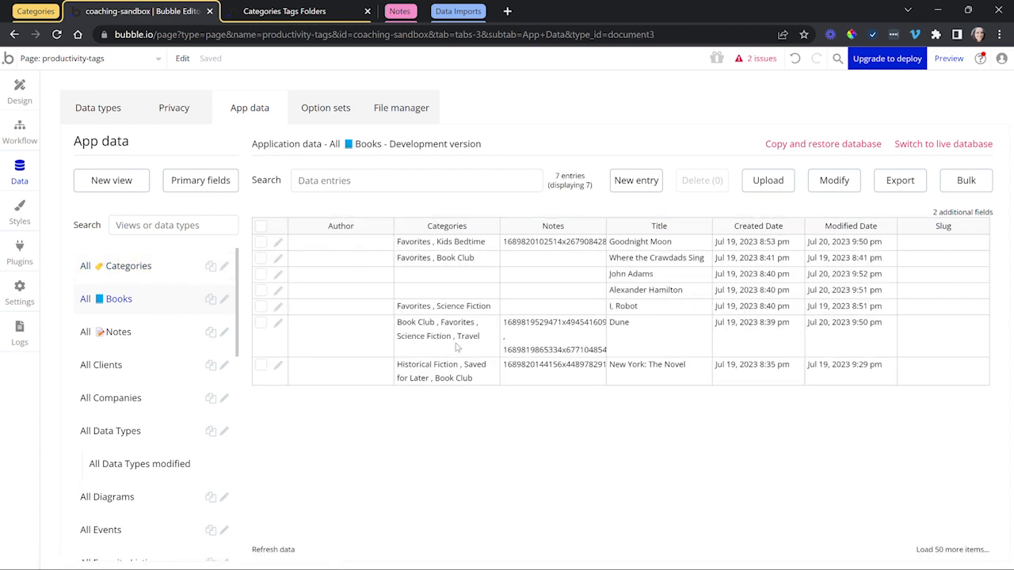
drag(647, 258, 655, 384)
drag(433, 244, 420, 365)
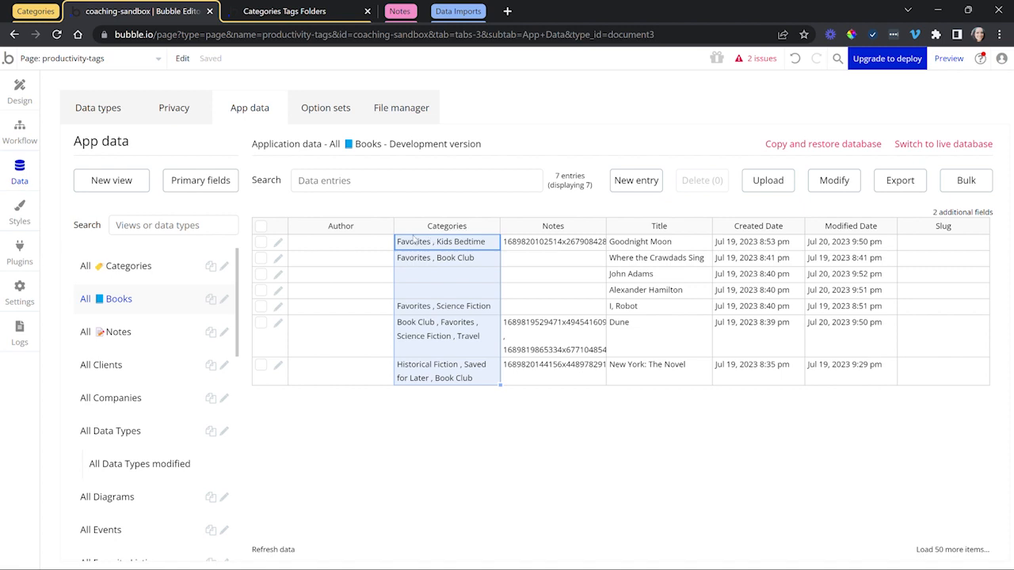
click(182, 268)
drag(352, 244, 350, 357)
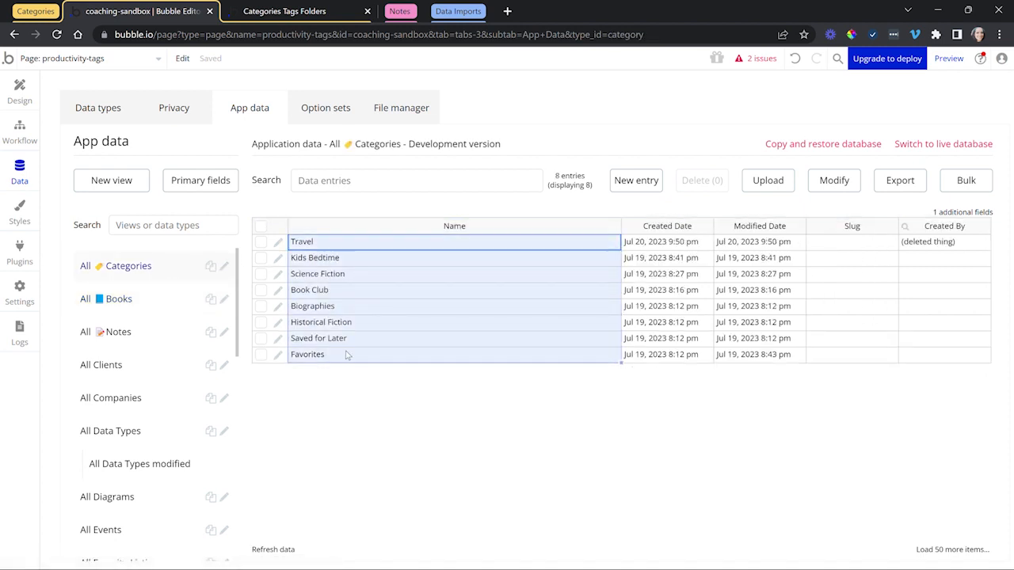
Step: In the page design, inspect the RG Categories repeating group's data source search and the category name input's initial content
click(317, 11)
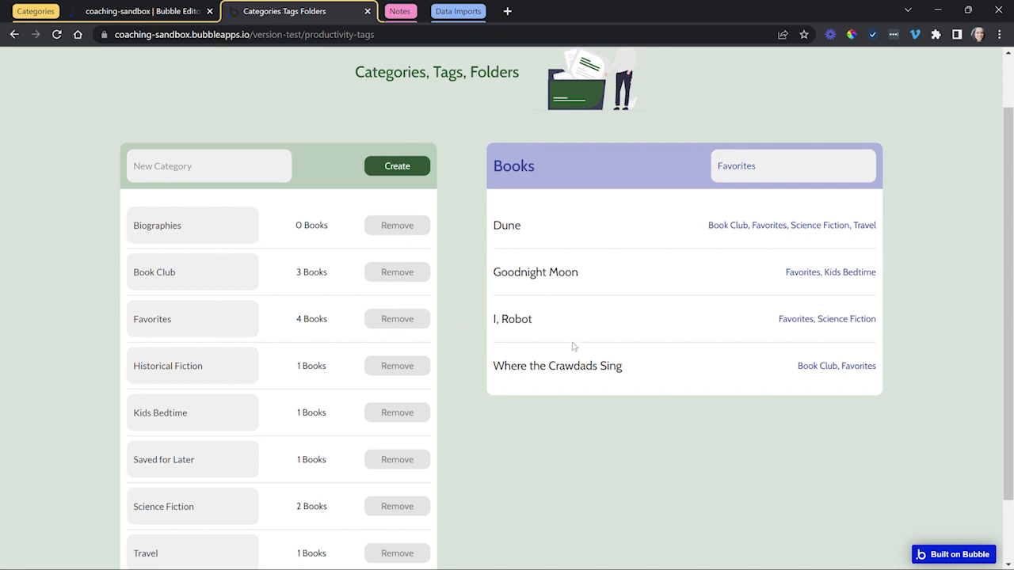
click(159, 11)
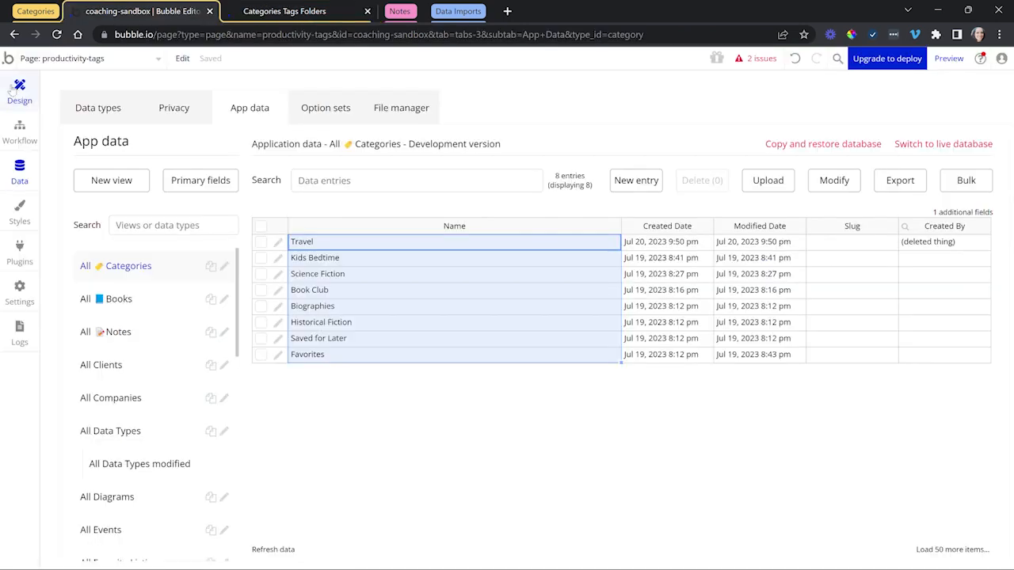
click(20, 88)
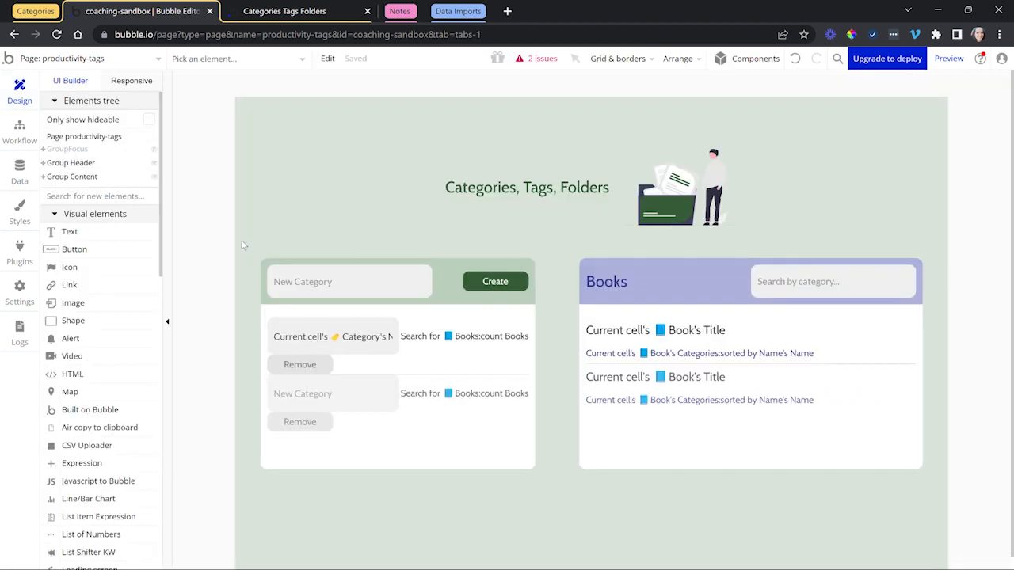
click(438, 411)
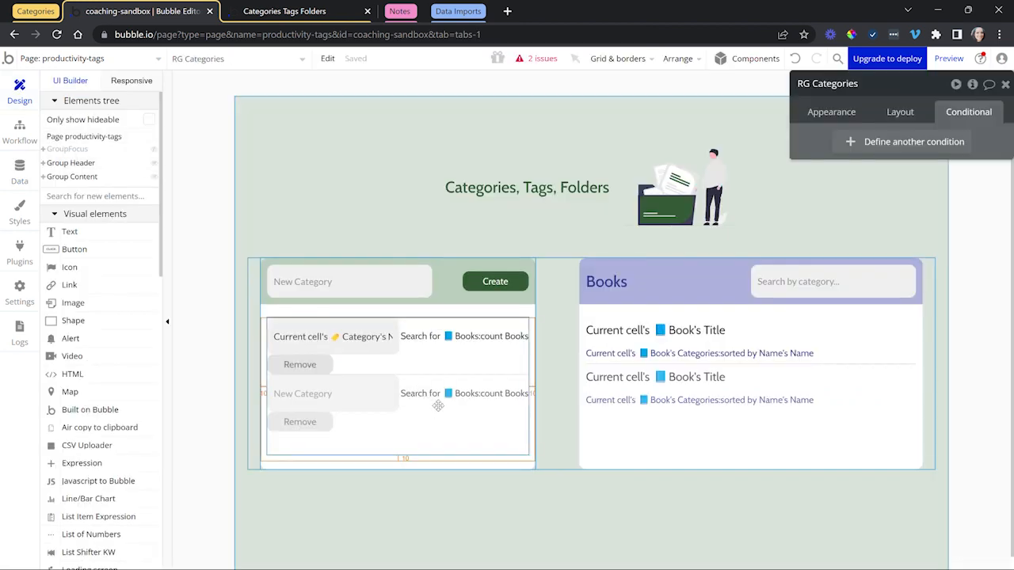
click(821, 115)
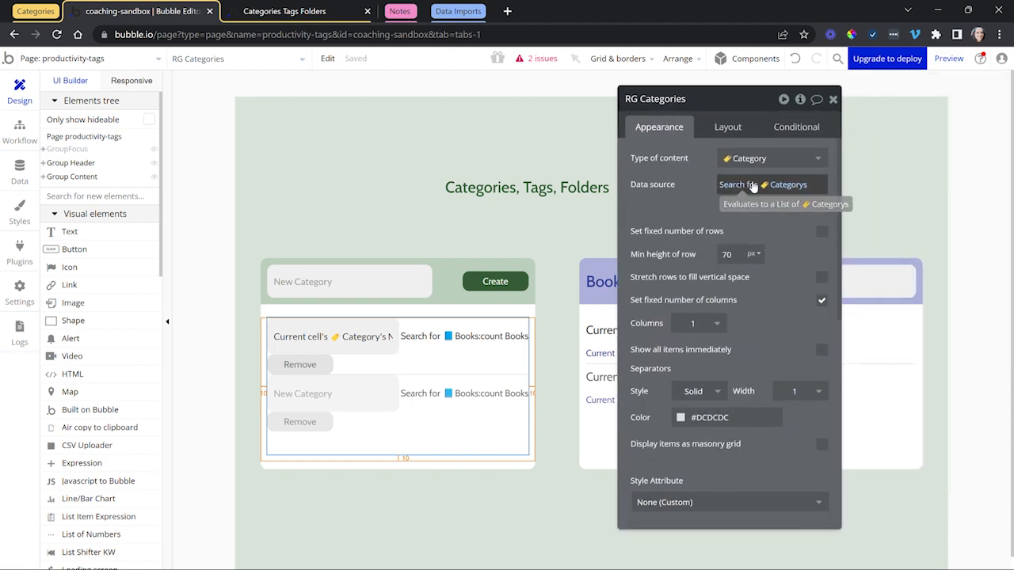
click(753, 185)
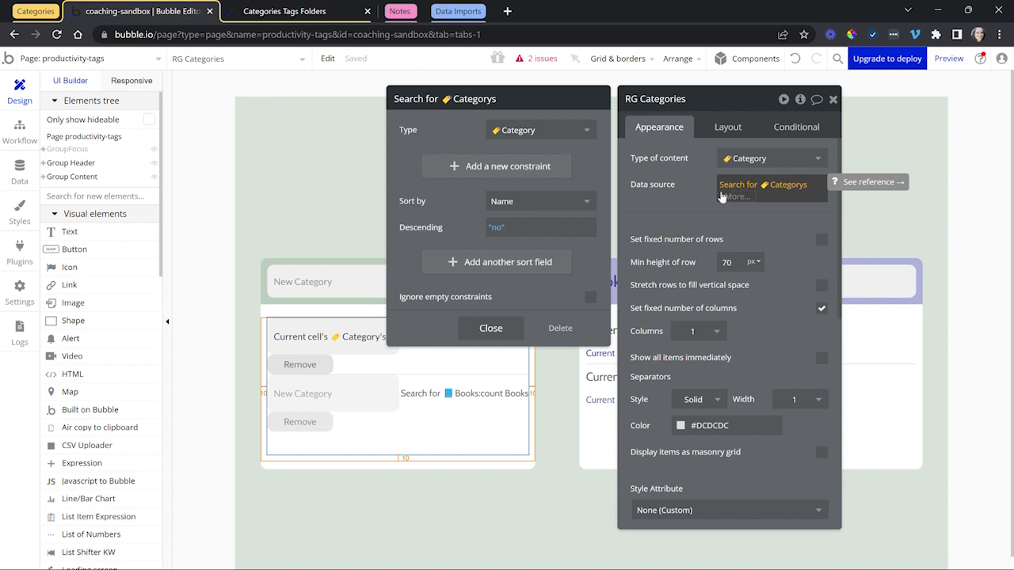
click(477, 328)
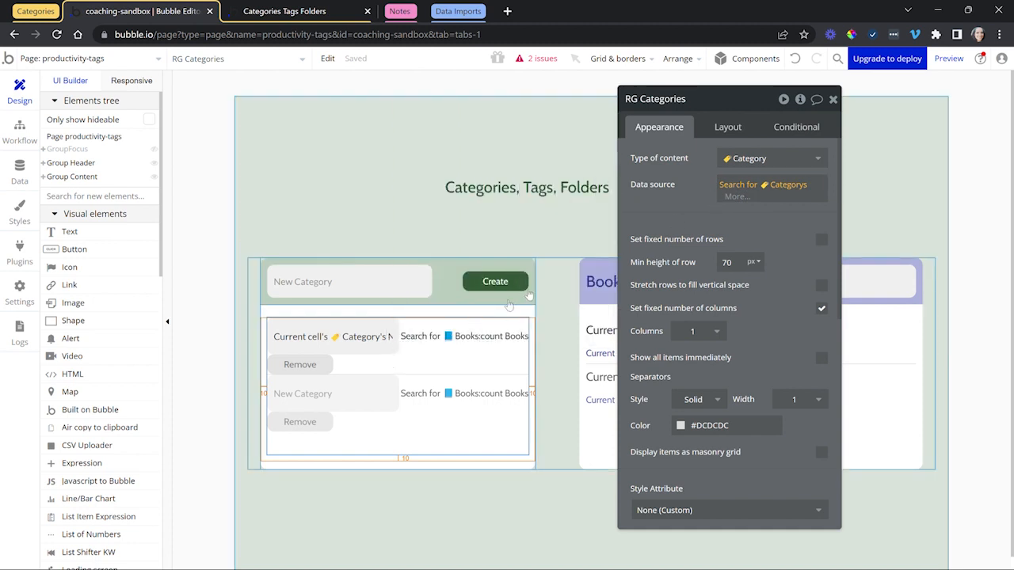
click(369, 343)
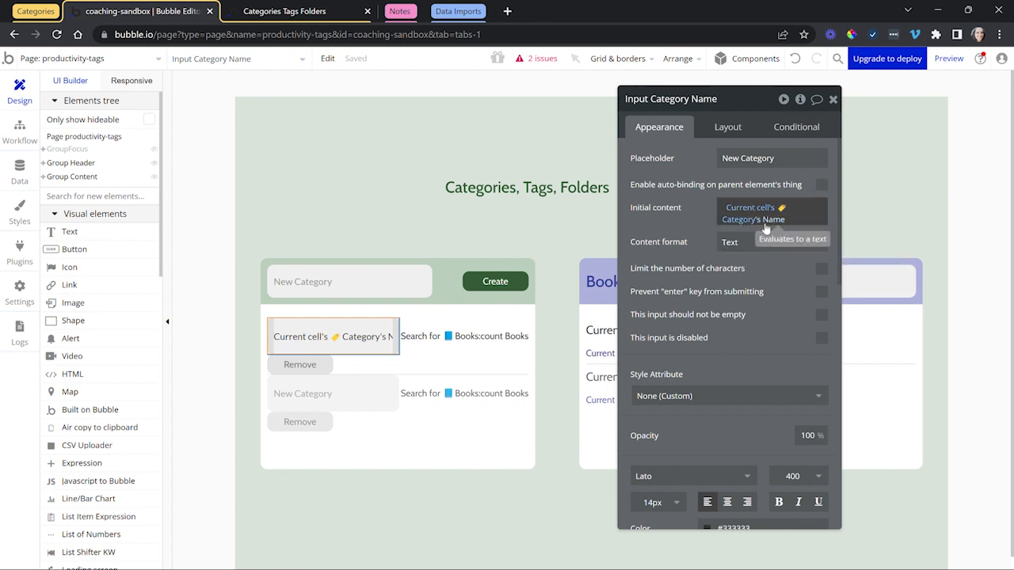
Step: In the running app page, rename the Favorites category to "Favorites - I like these" and replace the added text with a heart emoji
click(326, 14)
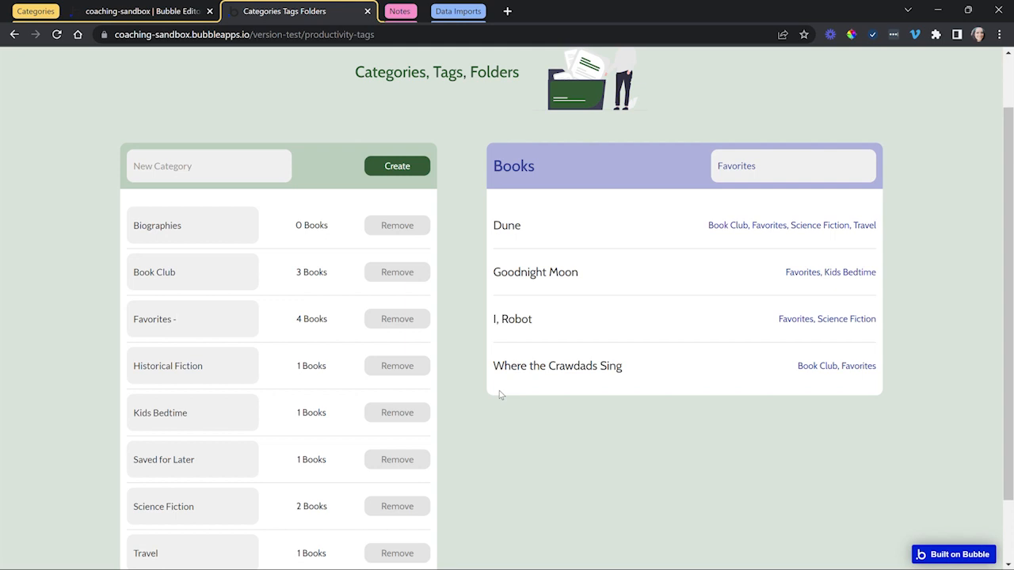
text(I like these)
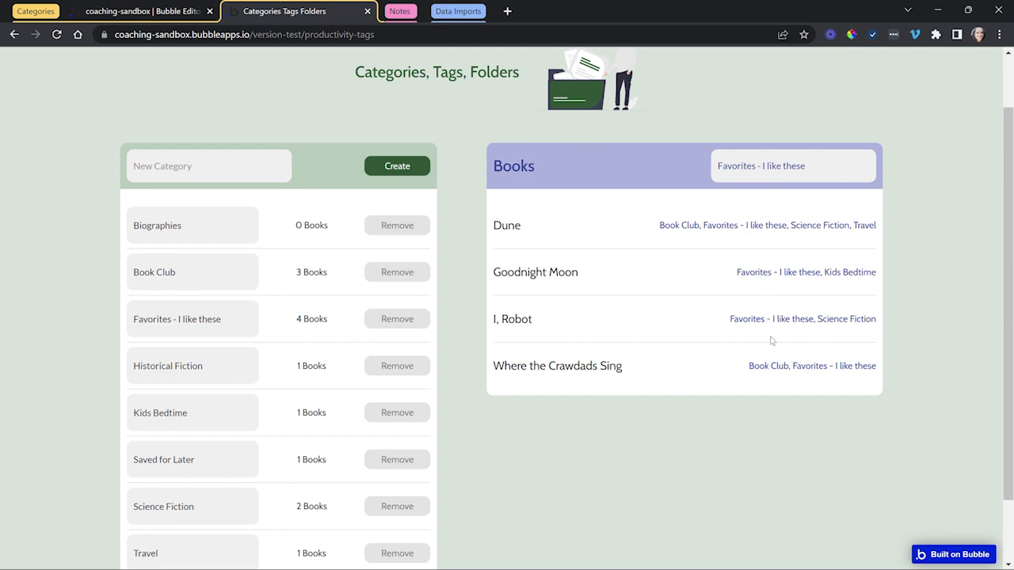
drag(178, 319, 238, 327)
key(BackSpace)
key(super+period)
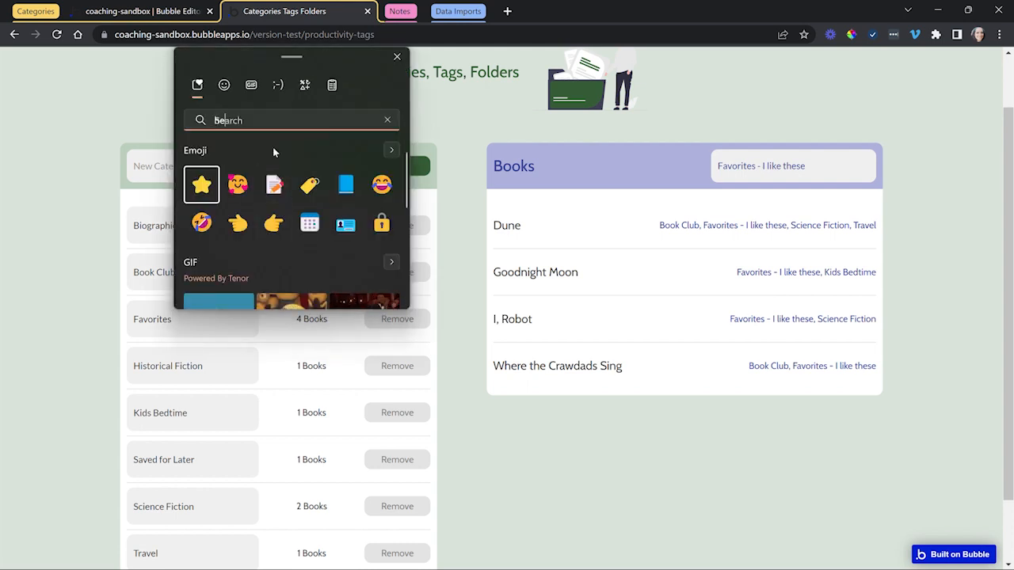
text(hear)
click(344, 252)
key(Escape)
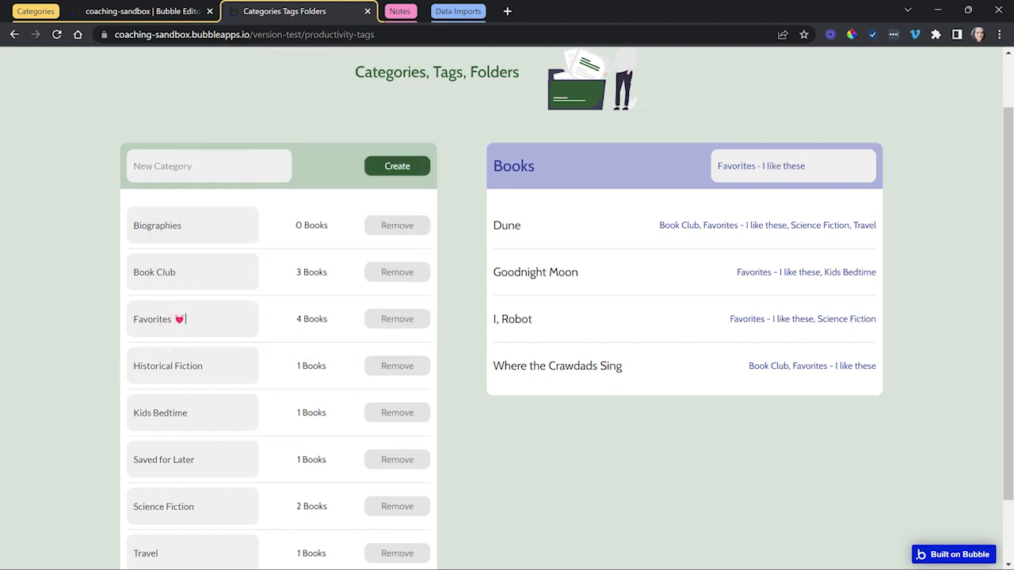
click(100, 342)
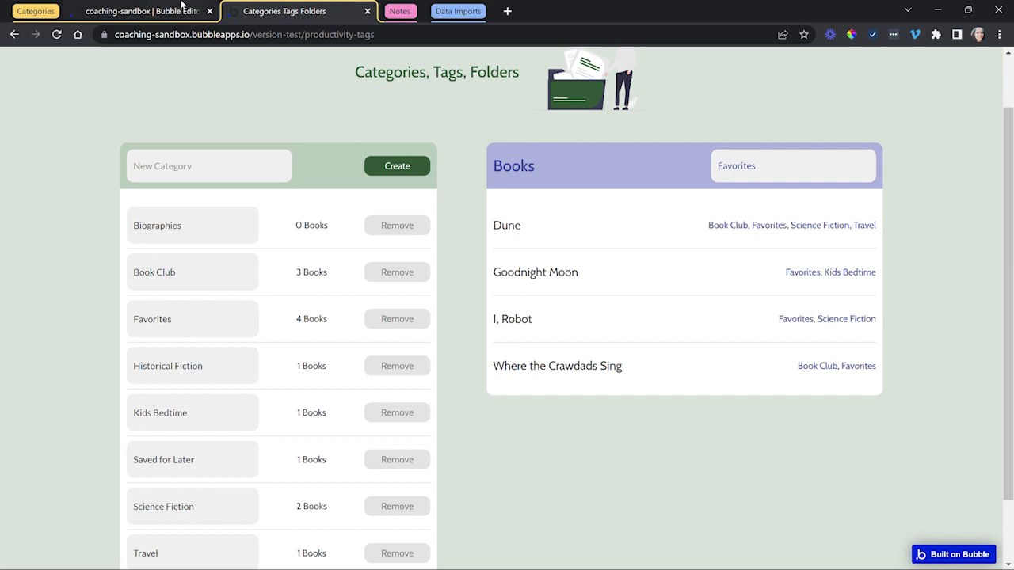
Step: Inspect the book count text's Books search and its category constraint in the editor, and check the category counts in the running page
click(182, 10)
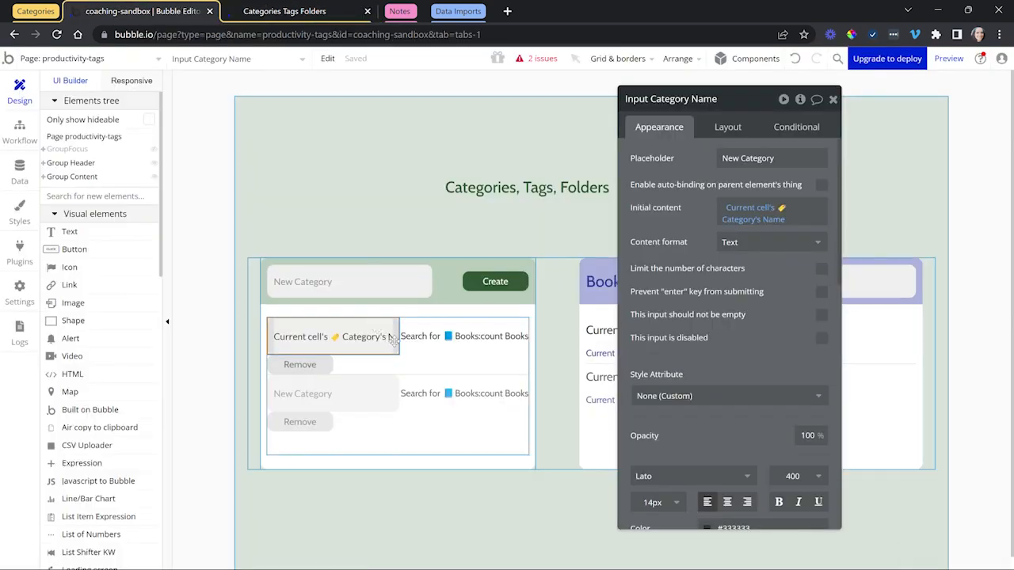
click(450, 337)
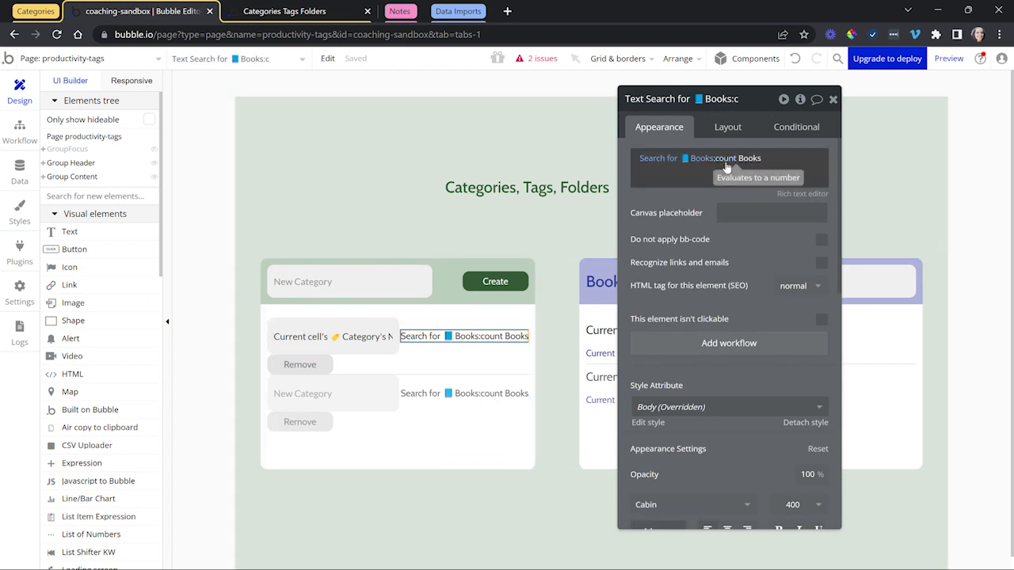
mouse_move(704, 164)
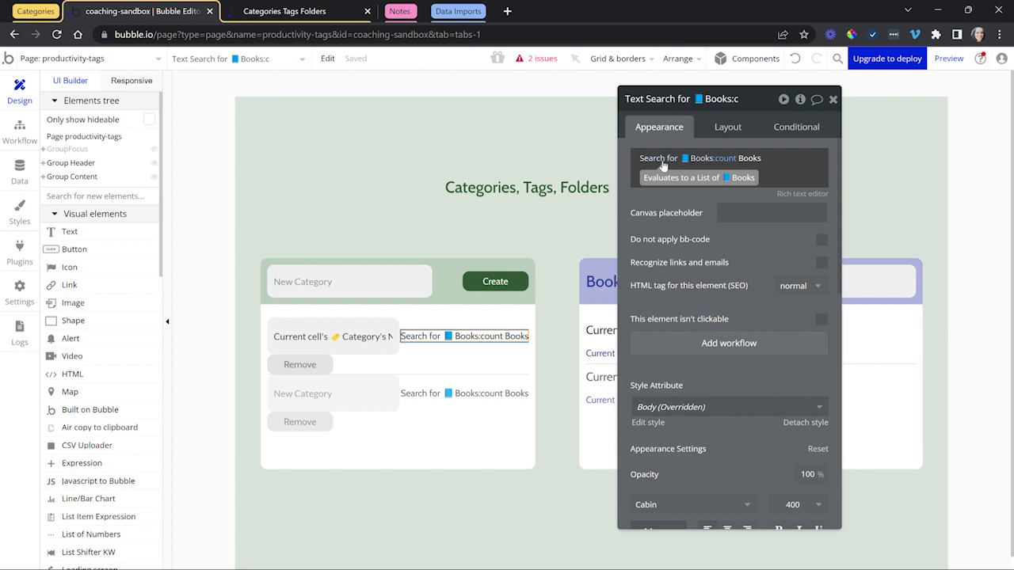
click(694, 160)
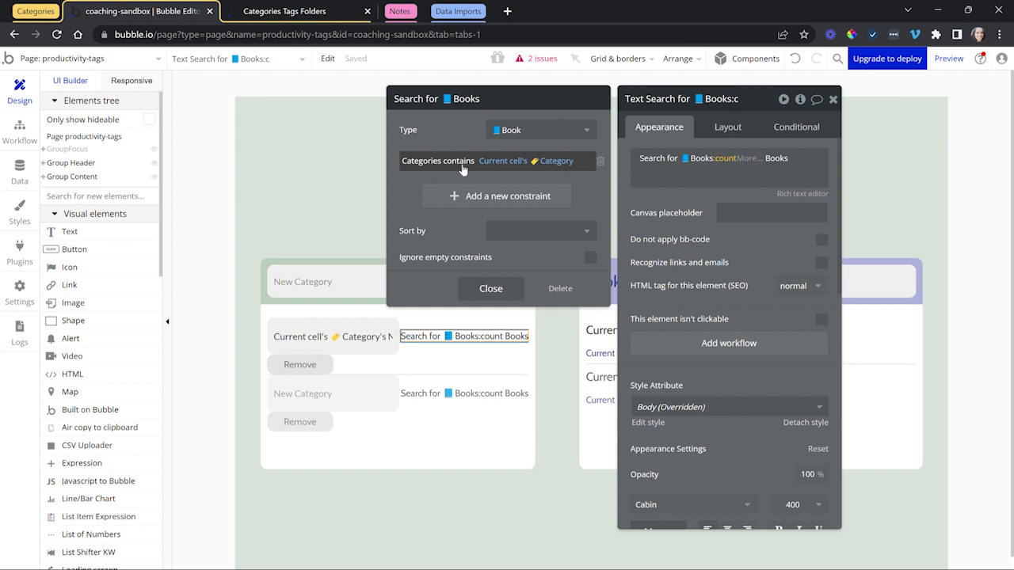
click(513, 163)
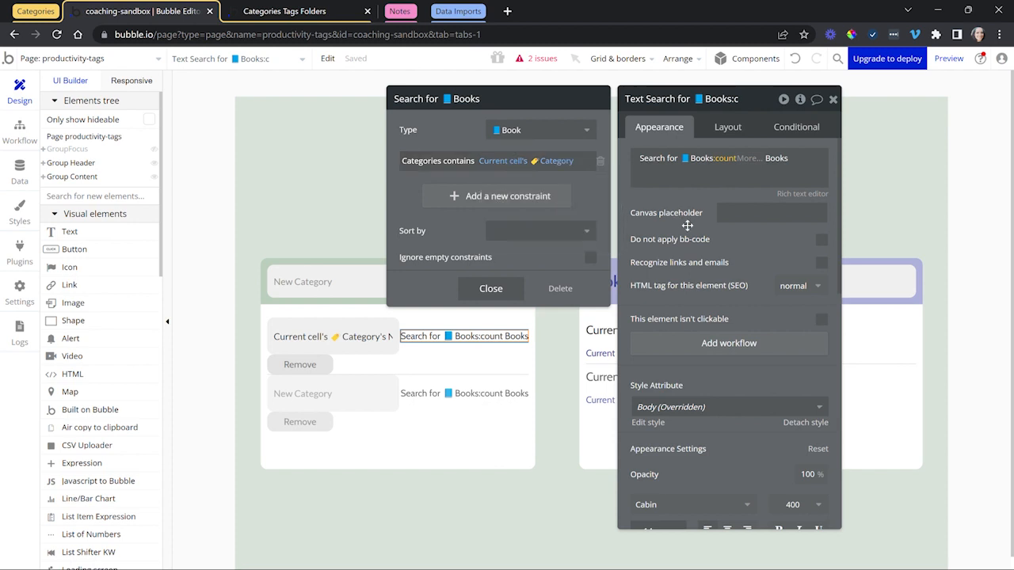
click(736, 180)
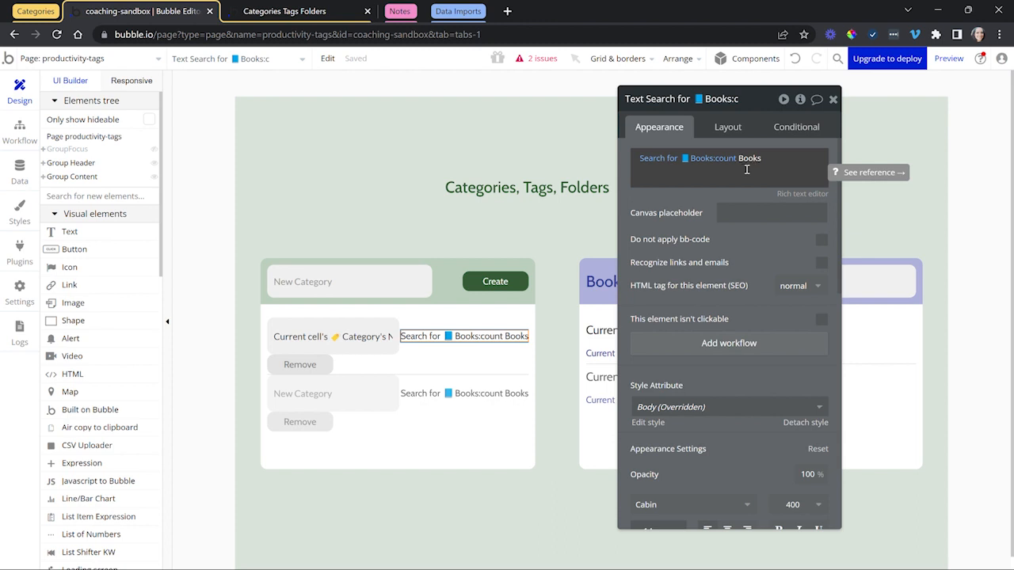
click(346, 16)
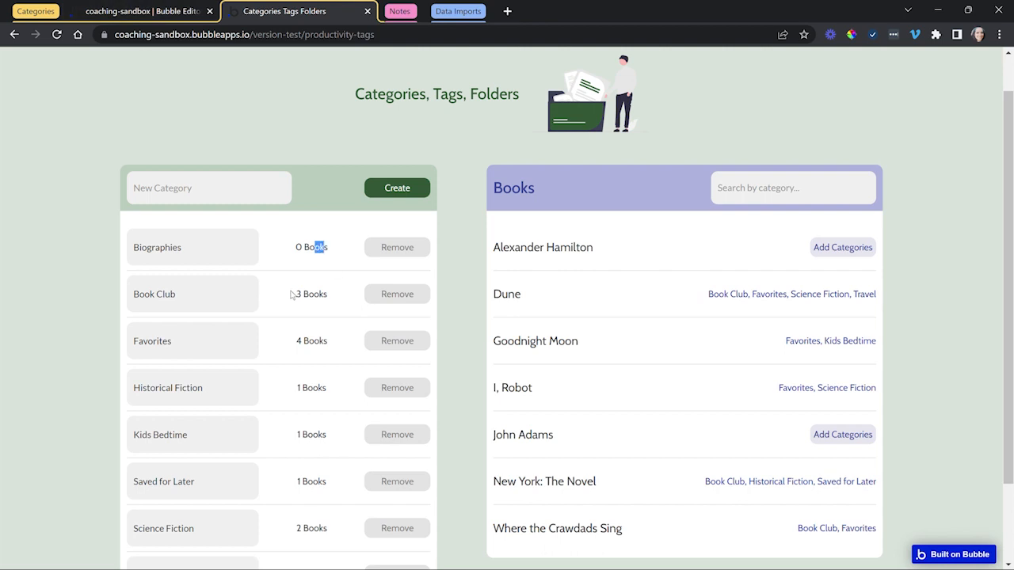
drag(295, 297, 320, 296)
Step: In the editor, add a condition to the book count text that starts with a search for Books
click(151, 10)
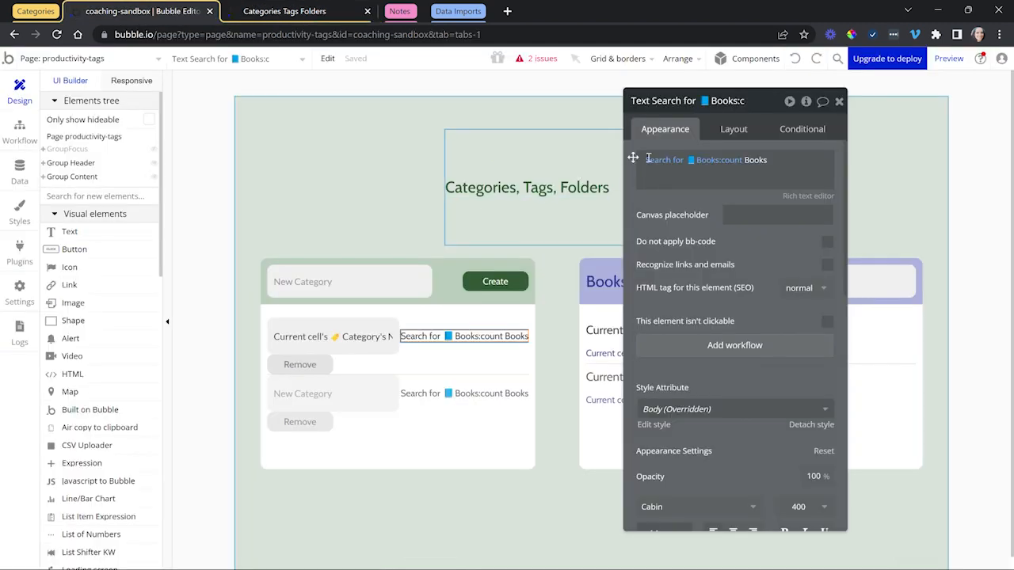
click(791, 130)
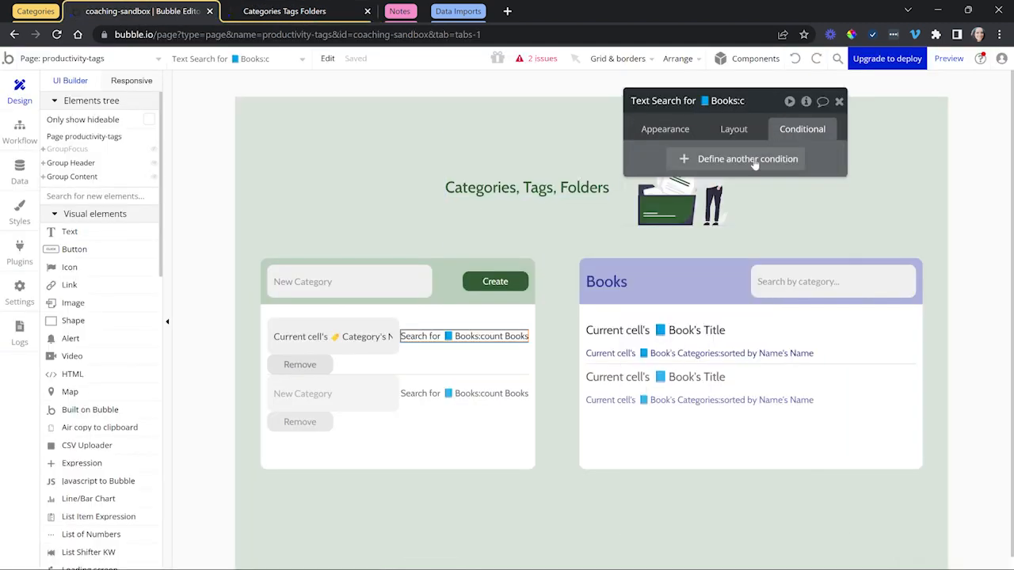
click(709, 163)
click(689, 167)
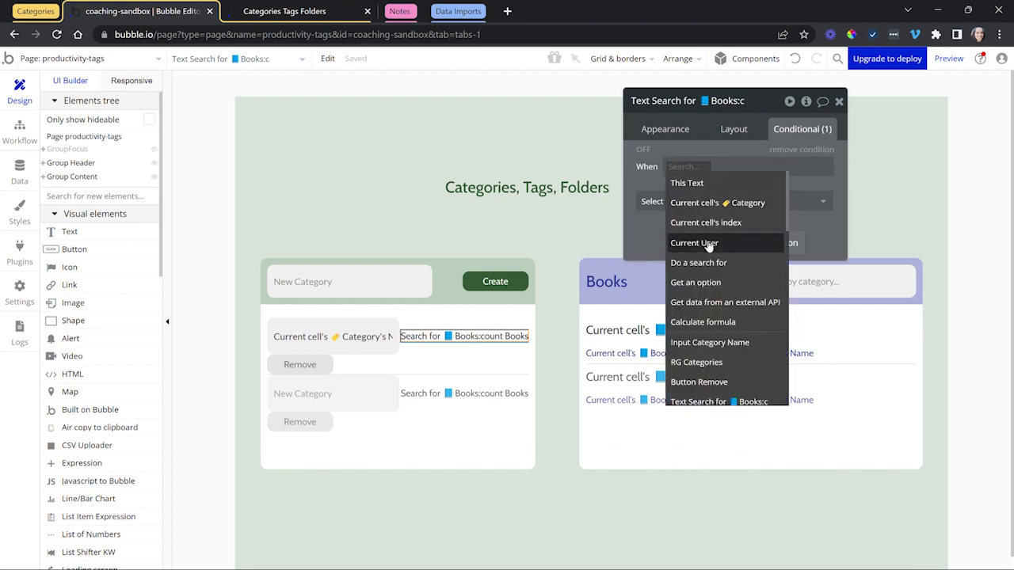
click(697, 262)
click(550, 132)
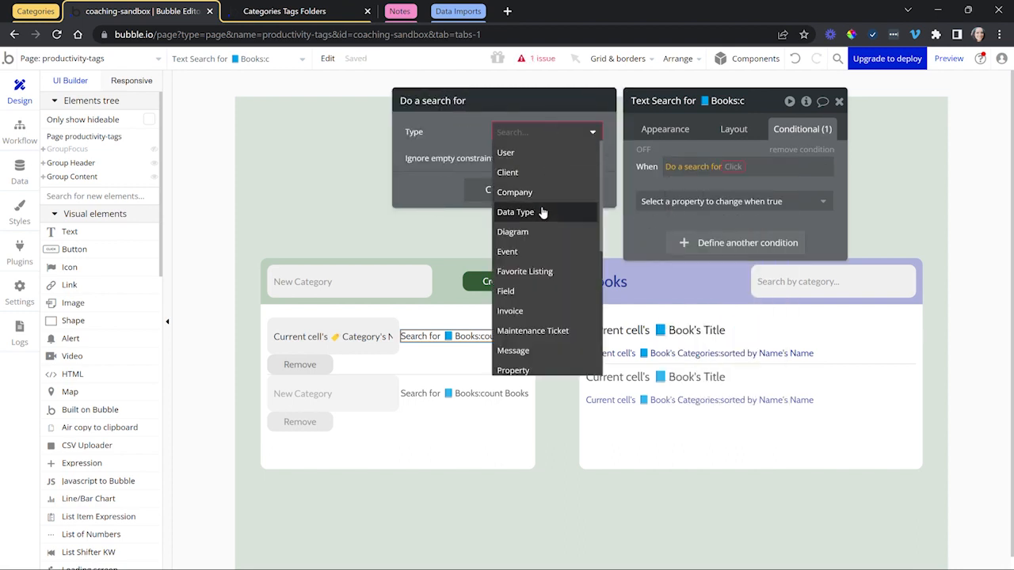
text(b)
click(515, 192)
Step: Constrain the condition's Books search so that Categories contains the current cell's Category
click(459, 169)
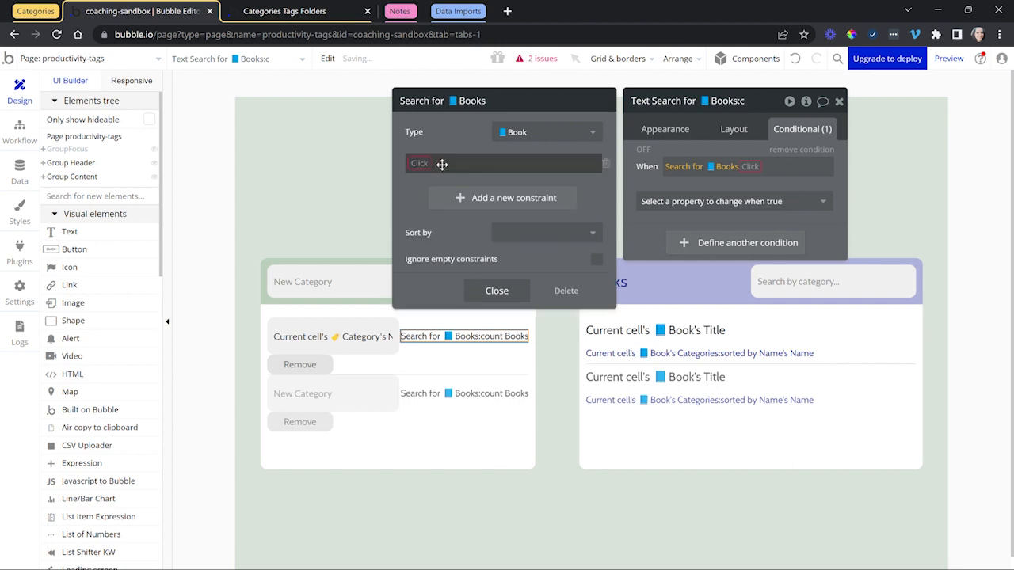
click(413, 168)
text(c)
click(430, 184)
click(463, 169)
click(465, 180)
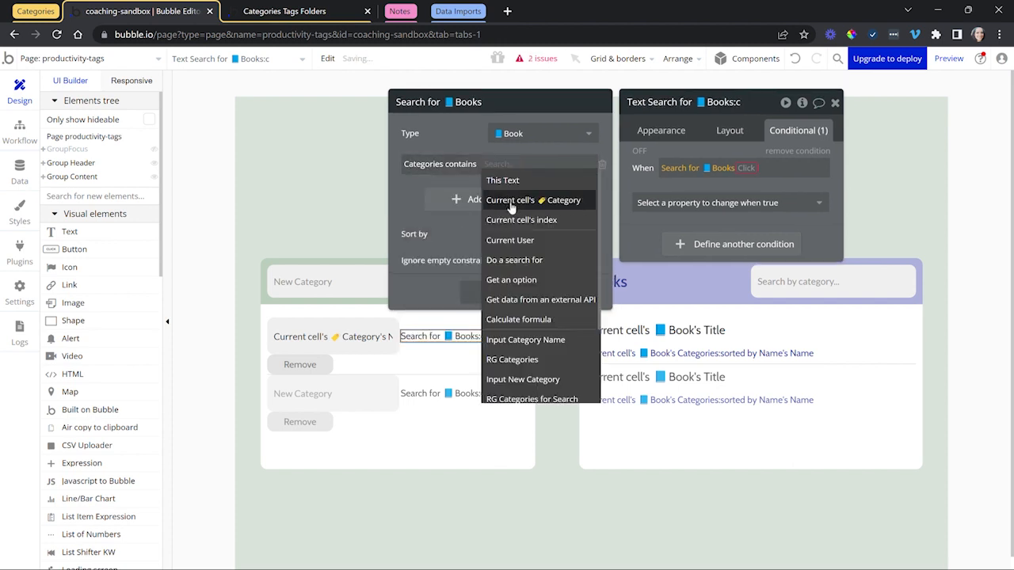
click(513, 201)
Step: Complete the condition so it applies when the Books search's count is 1
click(744, 168)
click(766, 202)
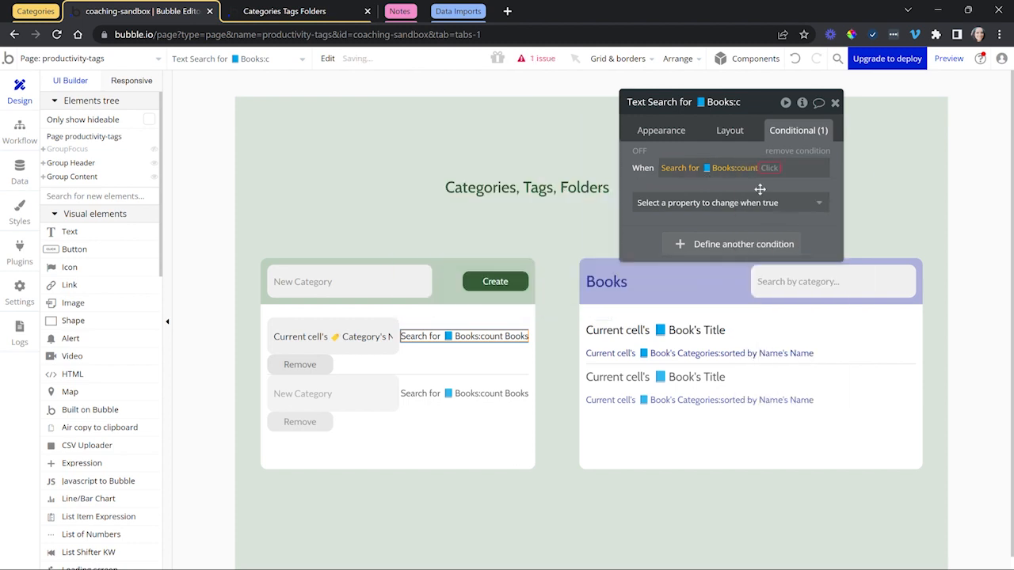
click(768, 208)
text(1)
click(713, 192)
Step: Make the condition change the text property to "Book"
click(717, 202)
click(665, 261)
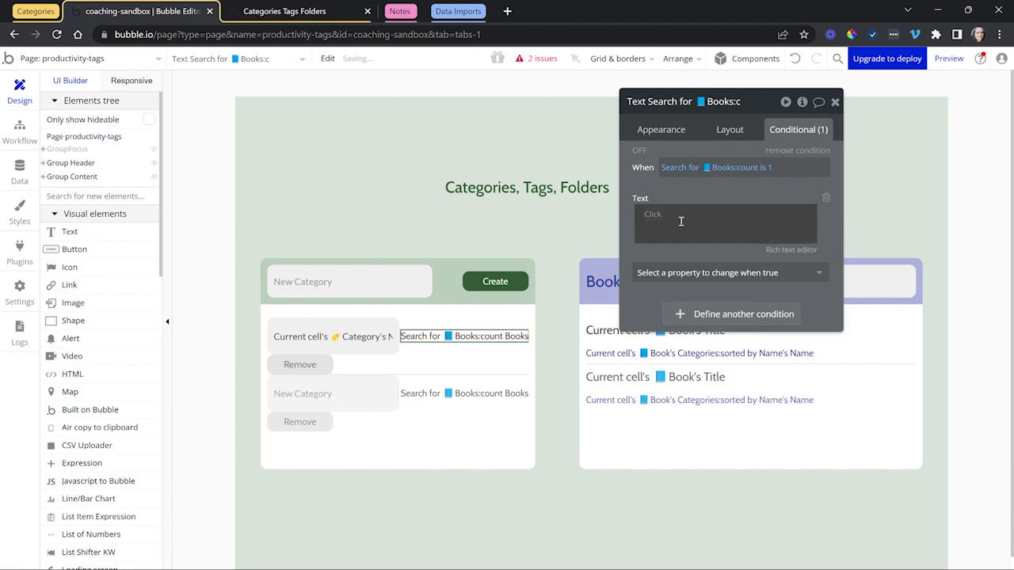
click(682, 221)
text(Book)
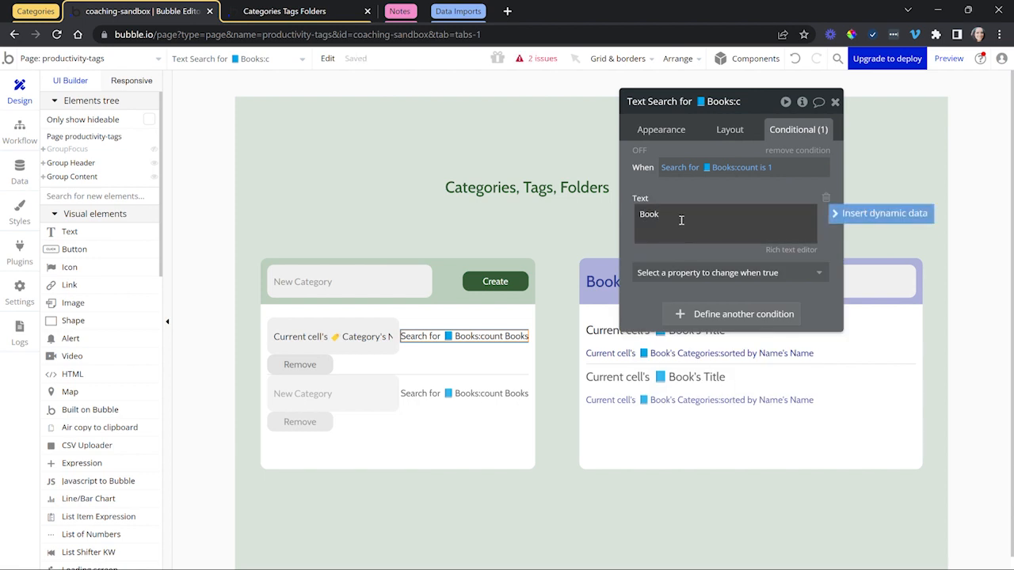
Step: Compare with the text's default expression, set the conditional text to "1 Book", and check the counts in the running page
click(677, 131)
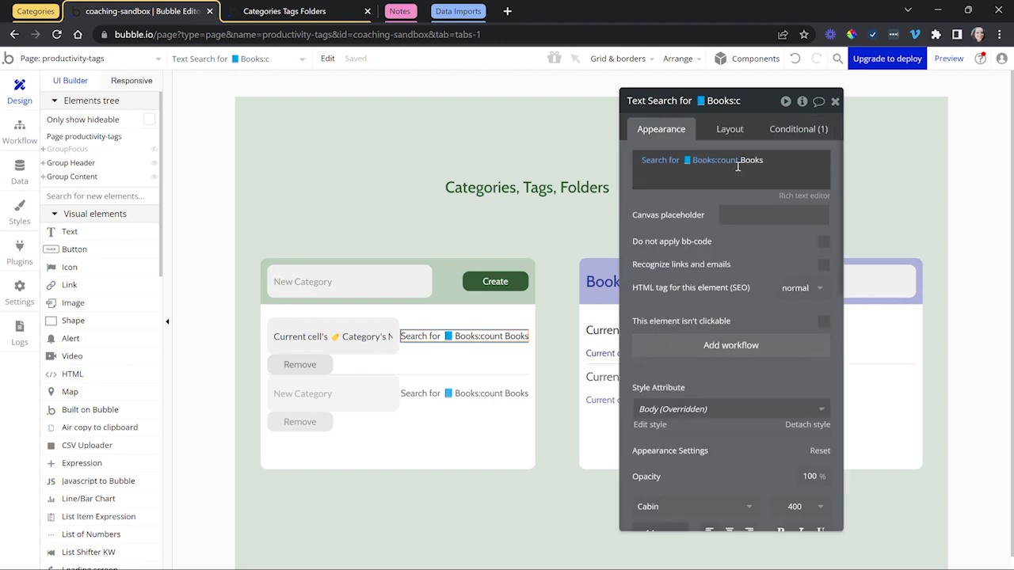
click(795, 131)
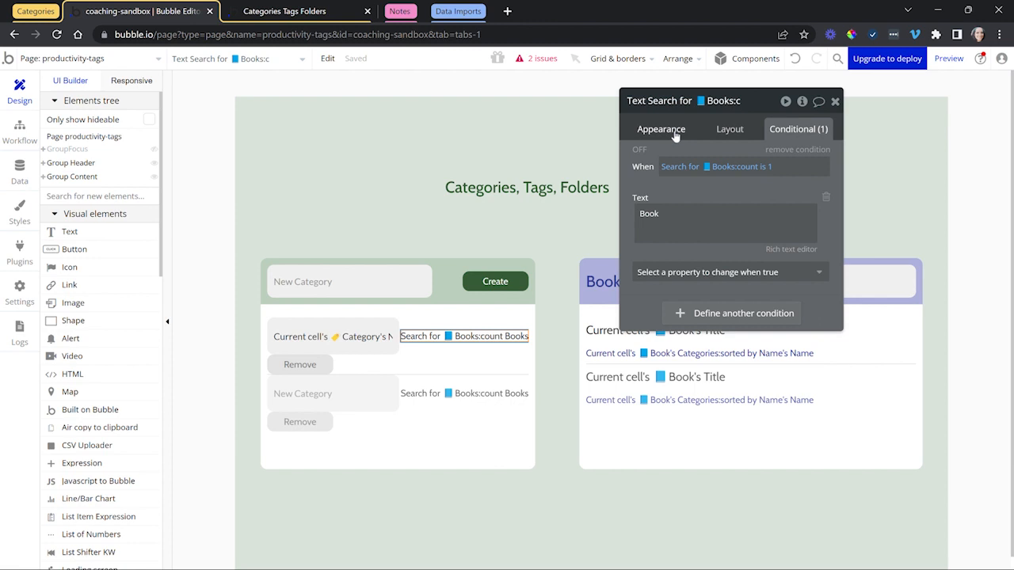
drag(683, 132, 687, 245)
click(663, 323)
key(Left)
text(1)
drag(659, 298, 628, 204)
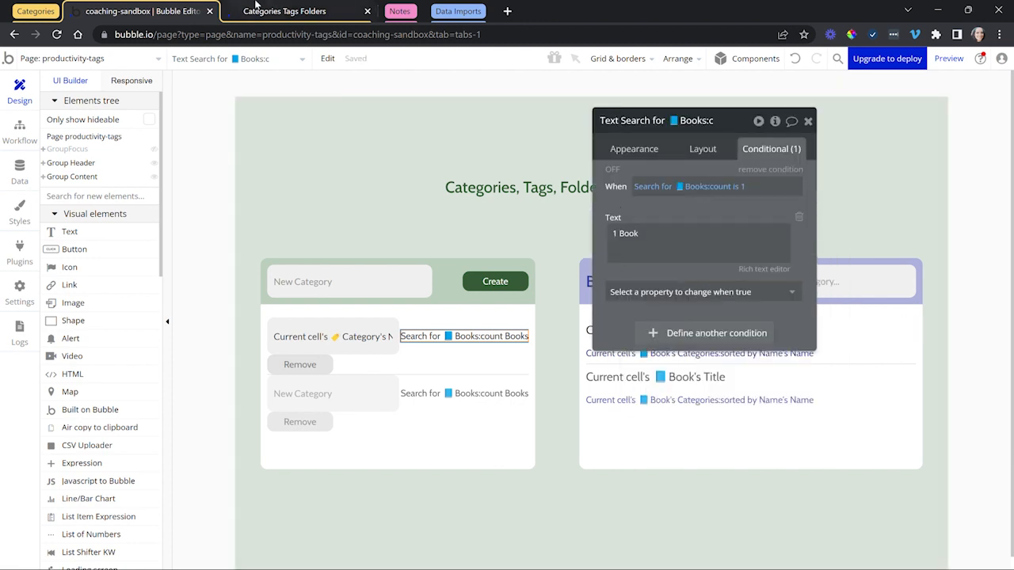
click(256, 10)
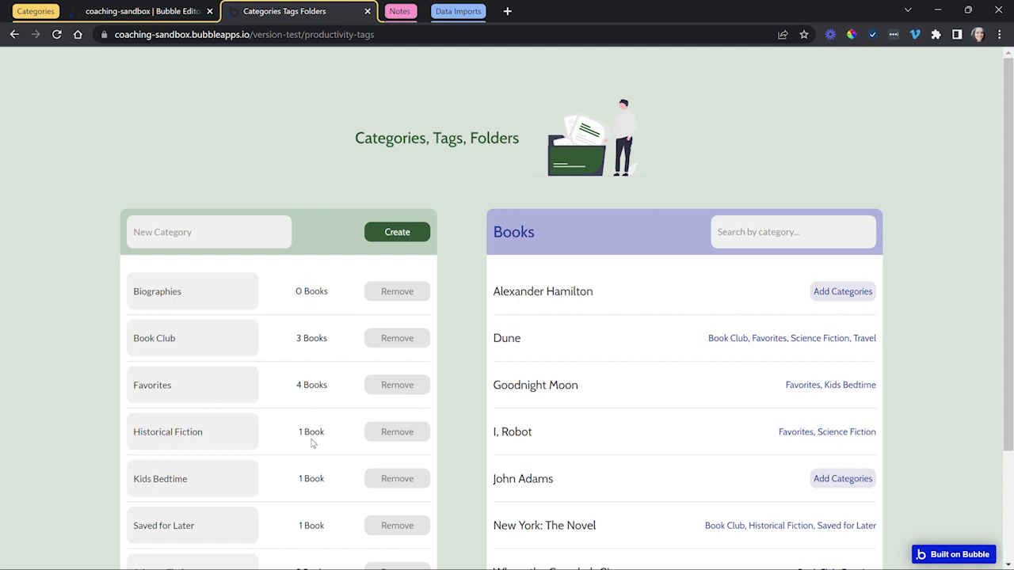
Step: Back in the editor, inspect the settings of the Remove button, the Create button and the New Category input
click(204, 7)
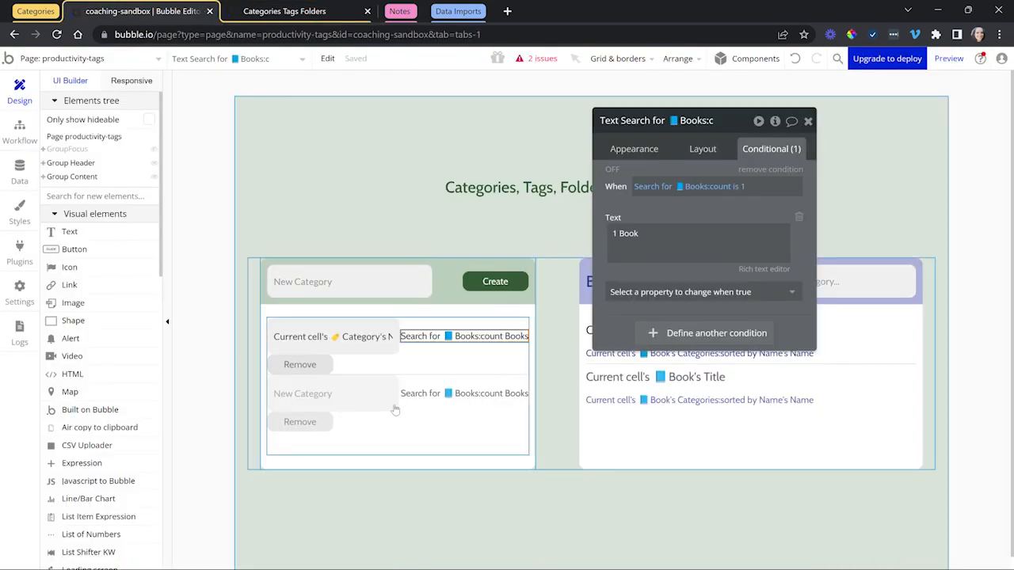
click(299, 364)
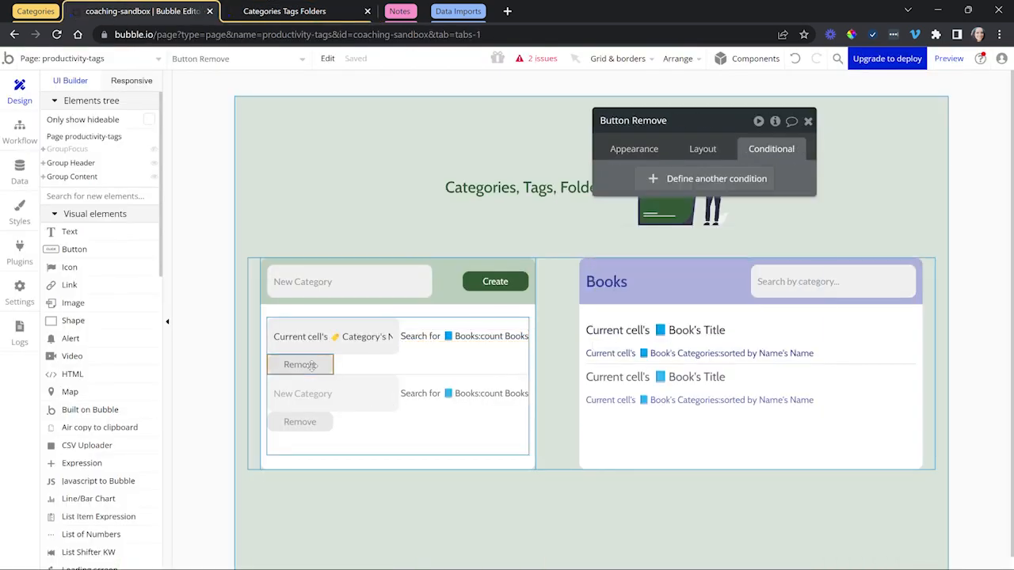
click(636, 149)
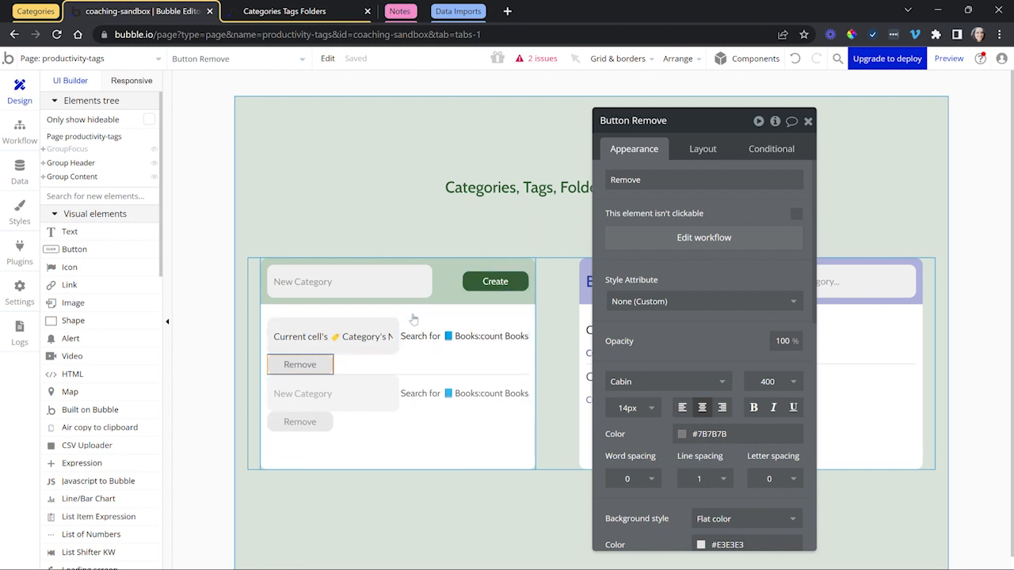
click(502, 280)
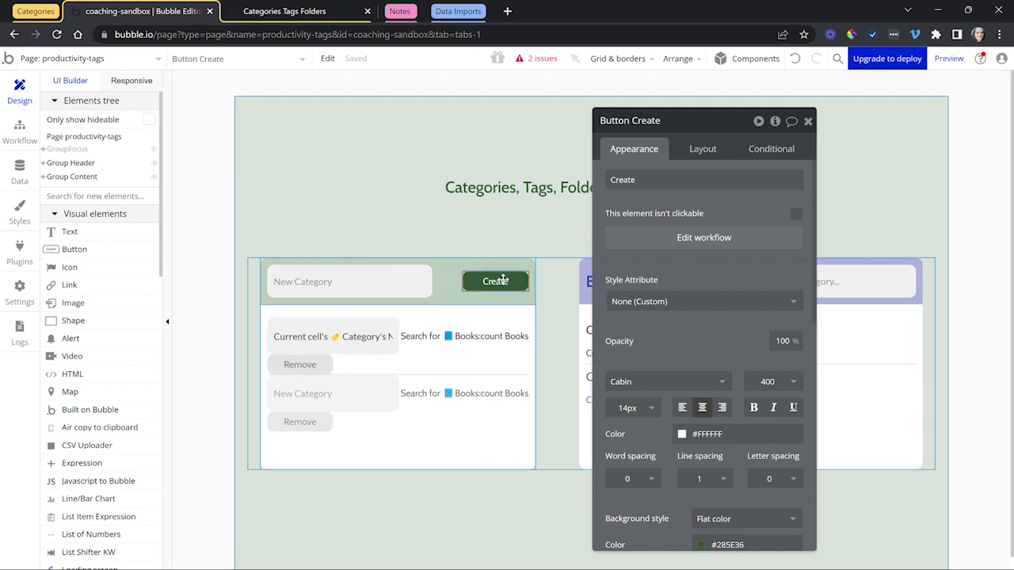
click(328, 283)
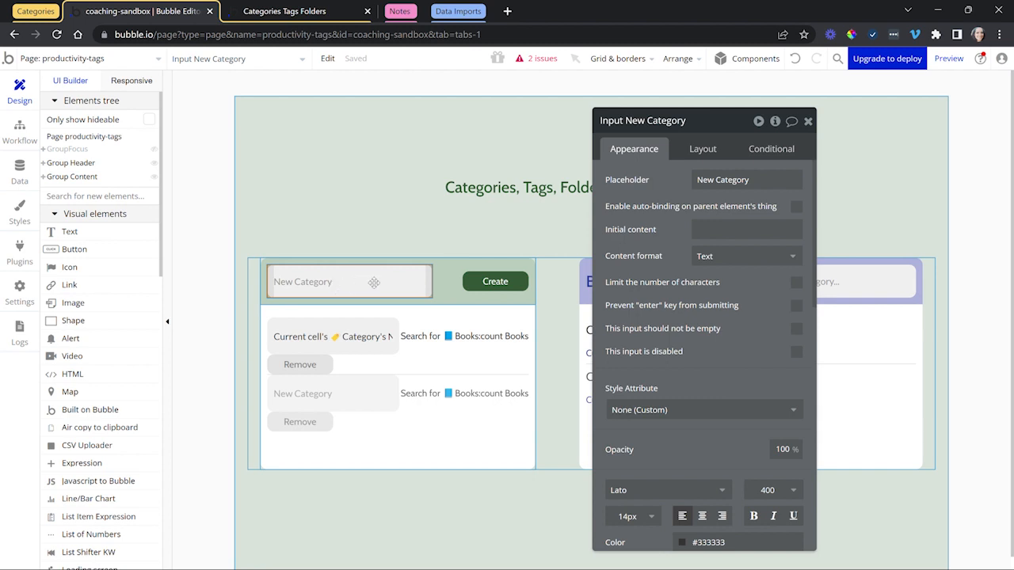
Step: Open the Create button's workflow and inspect the new Category action's Name field and the Reset relevant inputs action
click(499, 282)
click(640, 251)
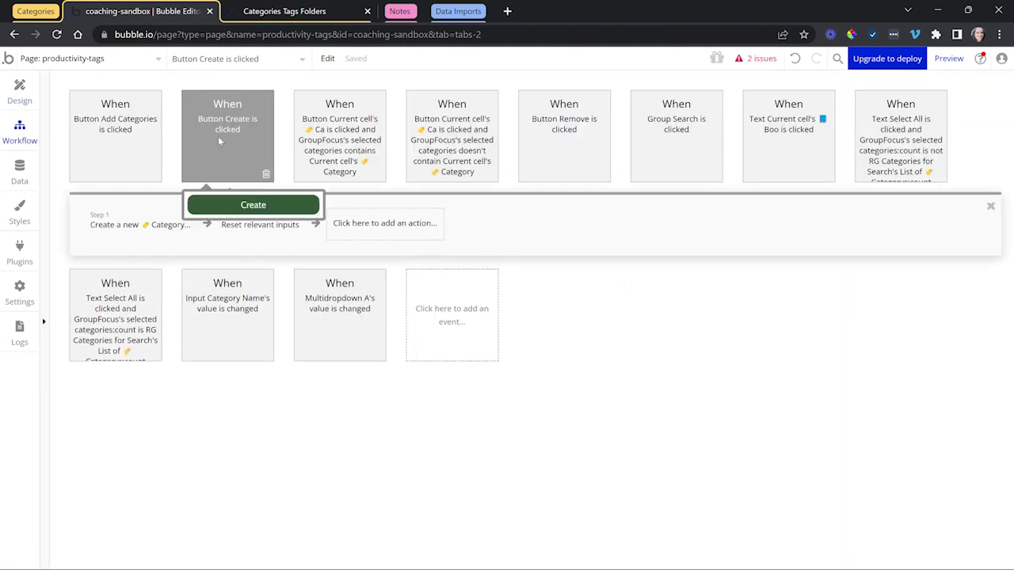
click(159, 226)
drag(624, 216, 448, 229)
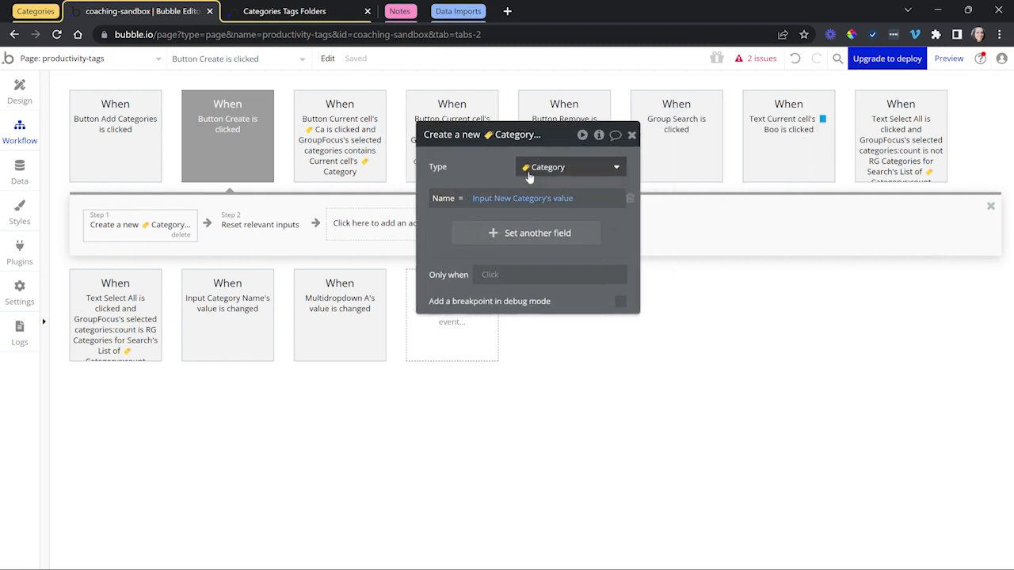
click(449, 202)
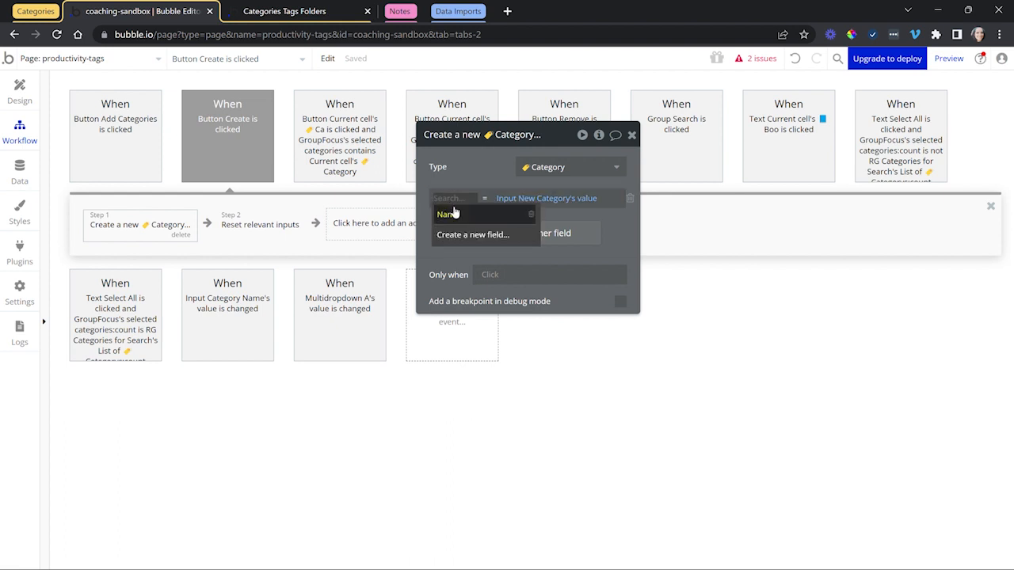
click(448, 213)
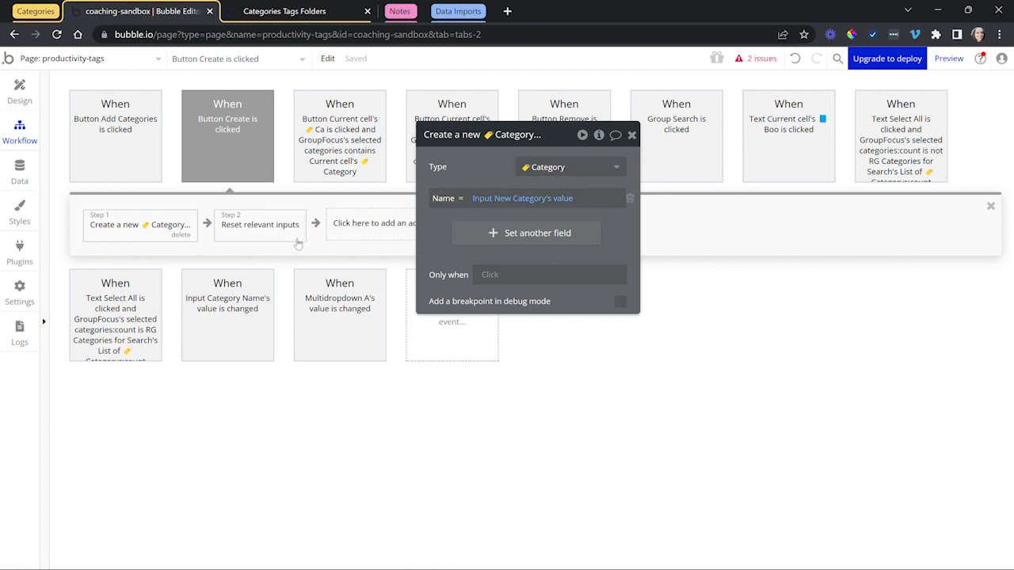
click(256, 240)
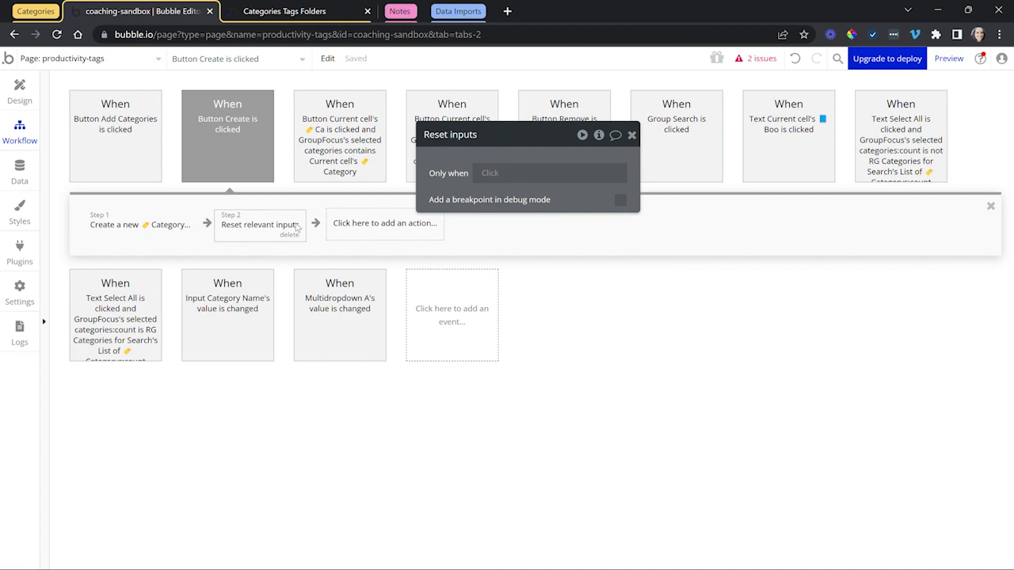
Step: Return to the page design, open the Remove button's workflow, and inspect its Delete Category action and the available data actions
click(20, 91)
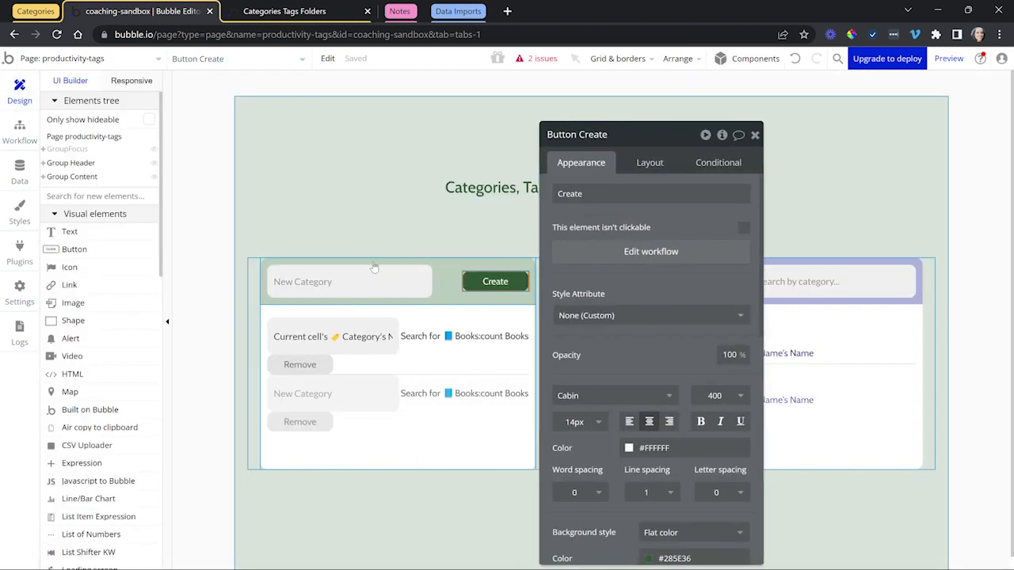
click(365, 273)
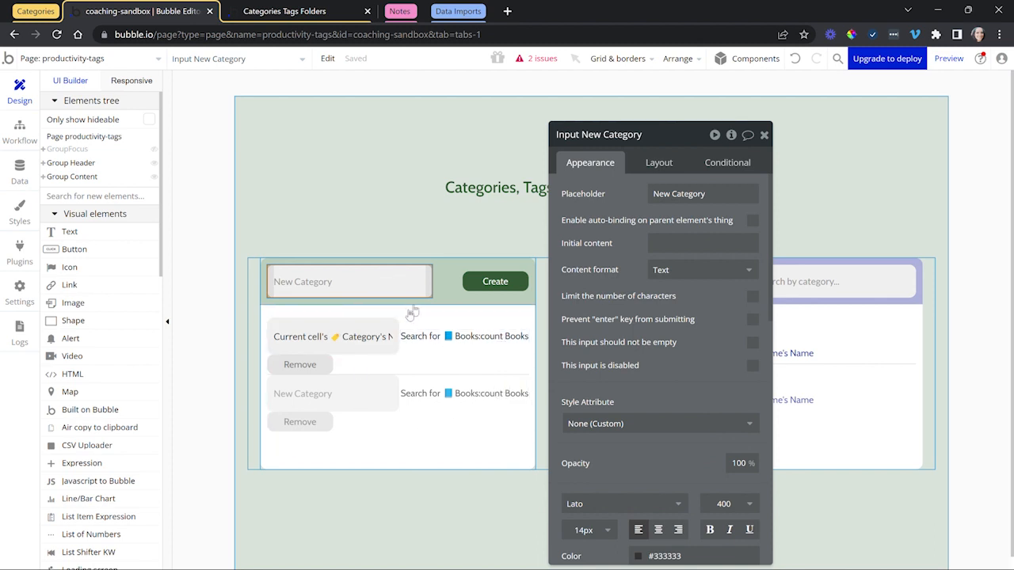
click(317, 363)
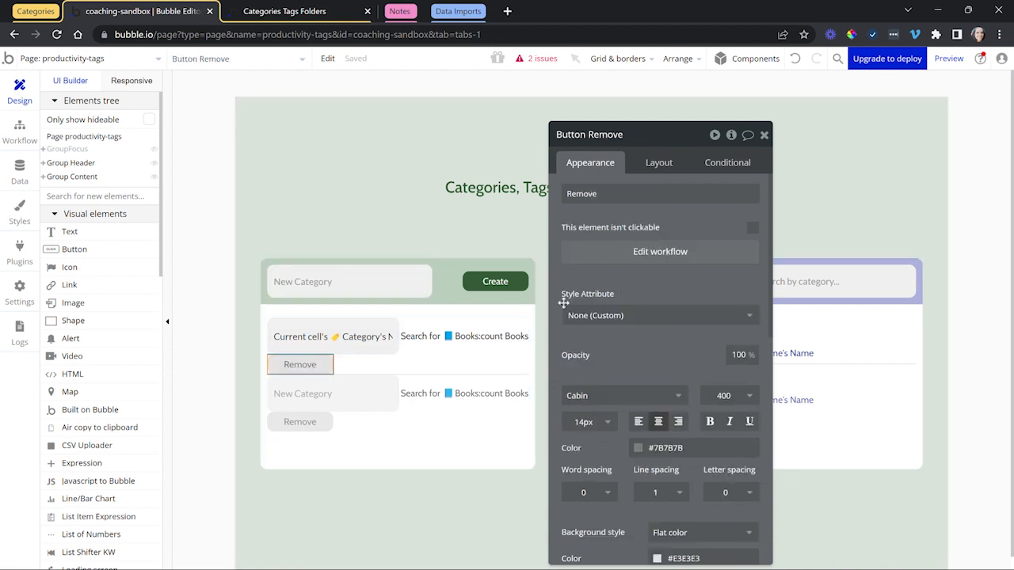
click(626, 250)
click(112, 225)
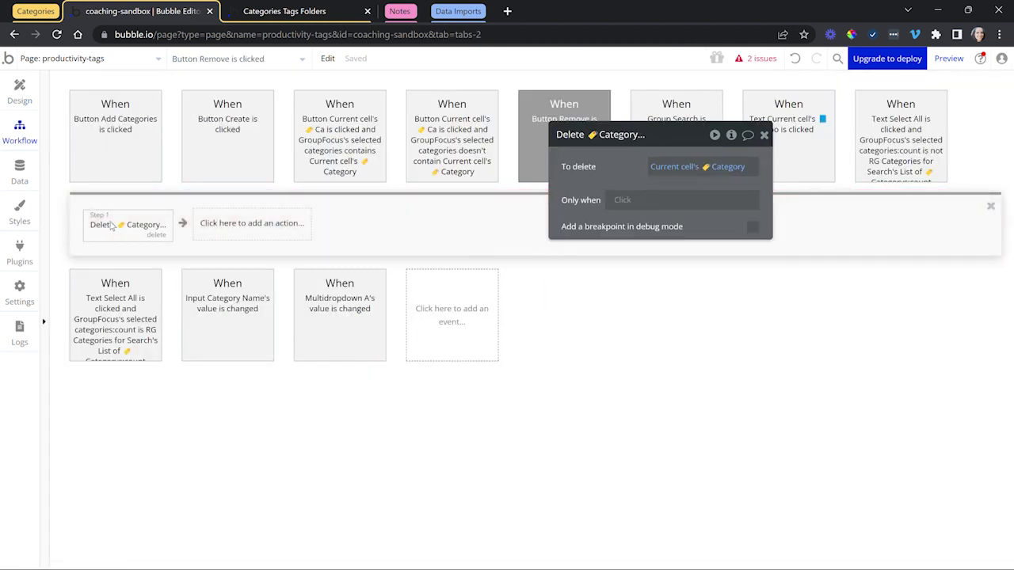
click(267, 236)
mouse_move(272, 320)
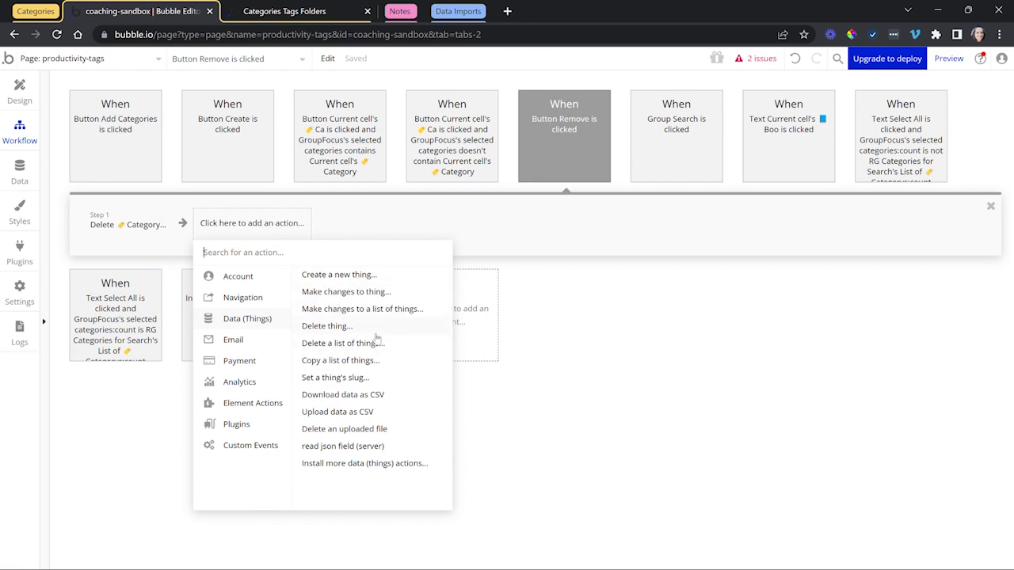
click(564, 338)
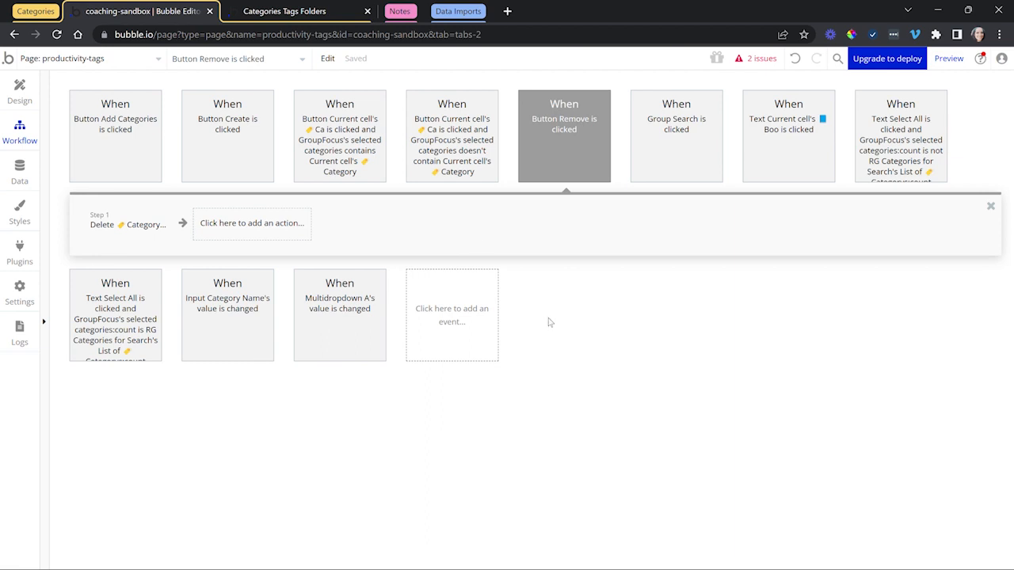
Step: In the page design, inspect Group Search and the "Search by category" text's condition, and switch to the running page
click(32, 92)
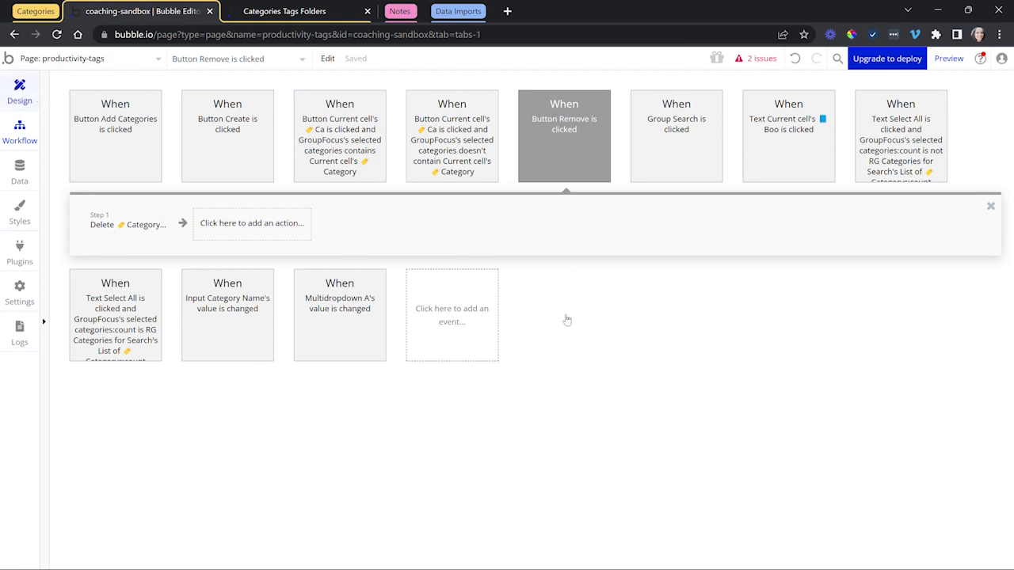
drag(664, 288, 409, 262)
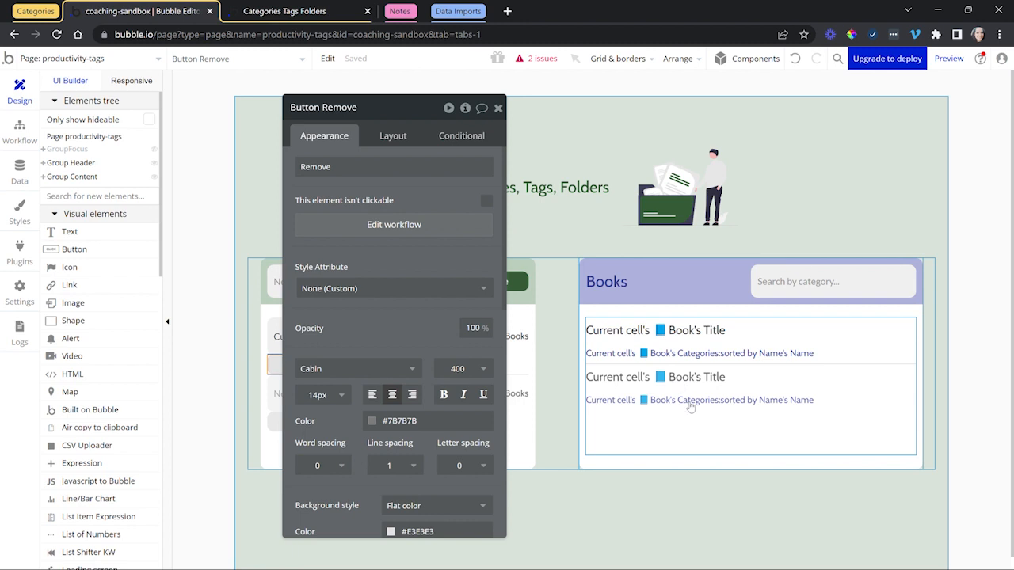
click(800, 299)
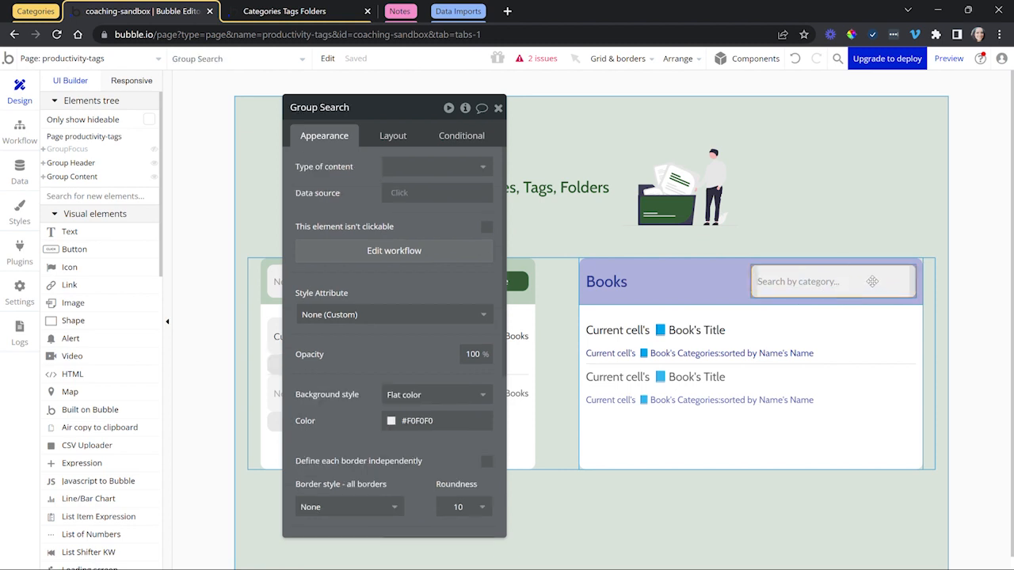
click(784, 284)
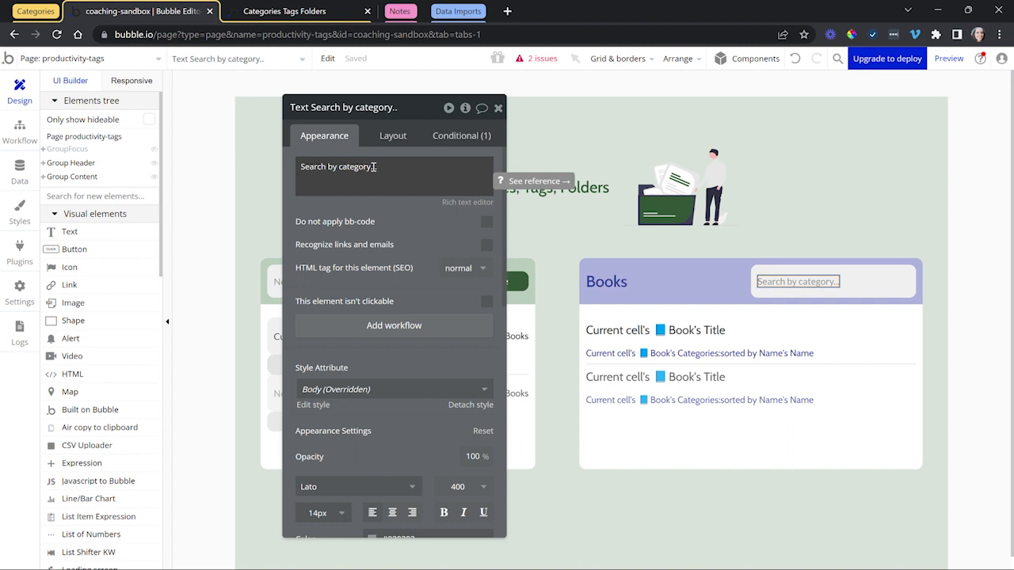
click(469, 138)
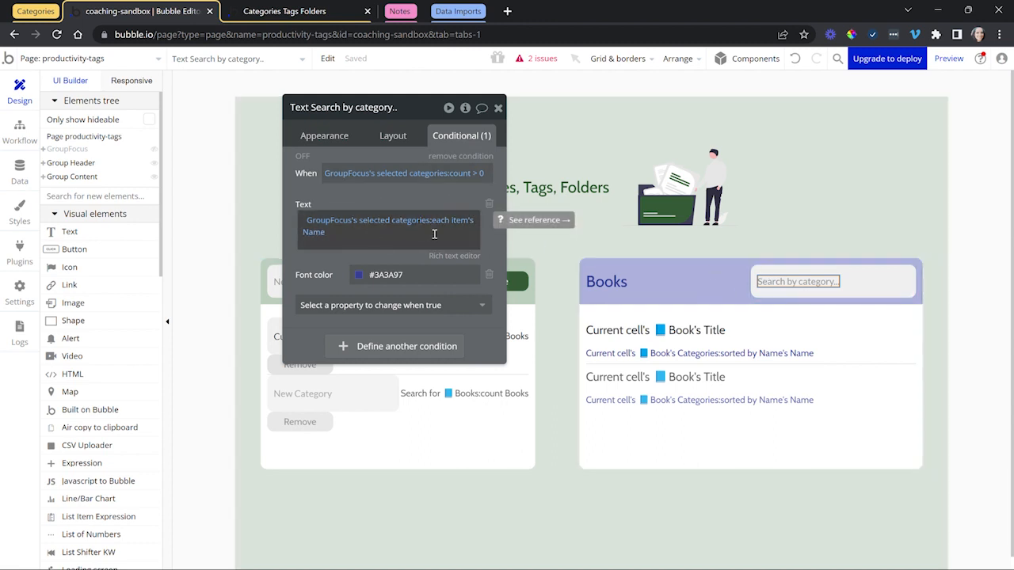
click(275, 16)
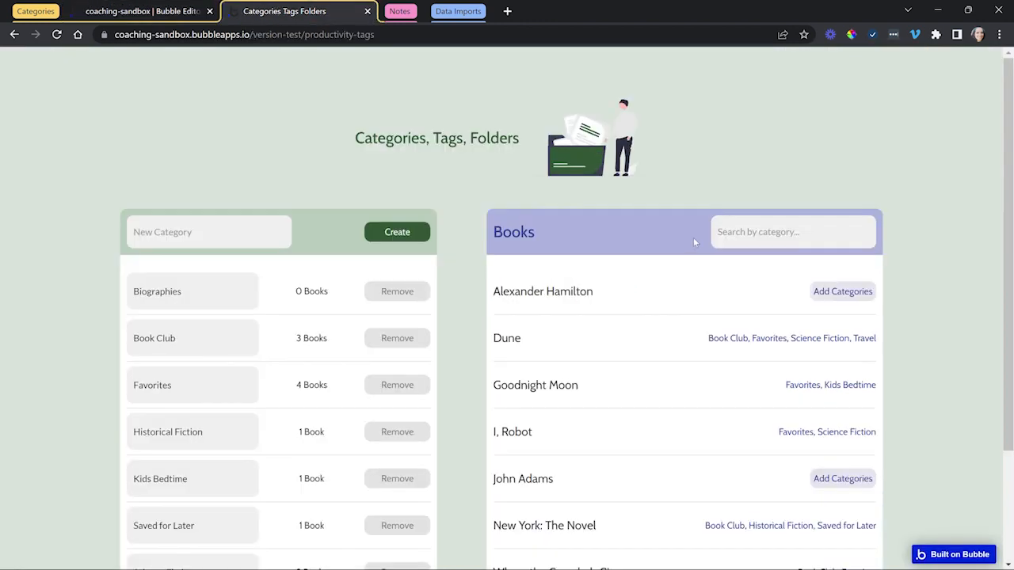
Step: On the running page, filter the books by the Favorites and Saved for Later categories and close the category list
click(772, 241)
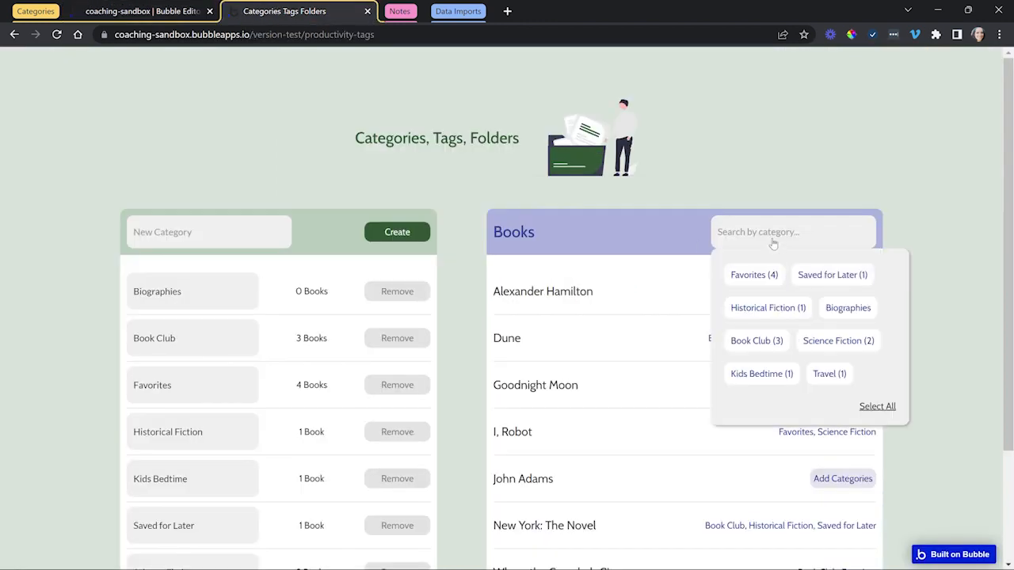
click(770, 274)
click(800, 274)
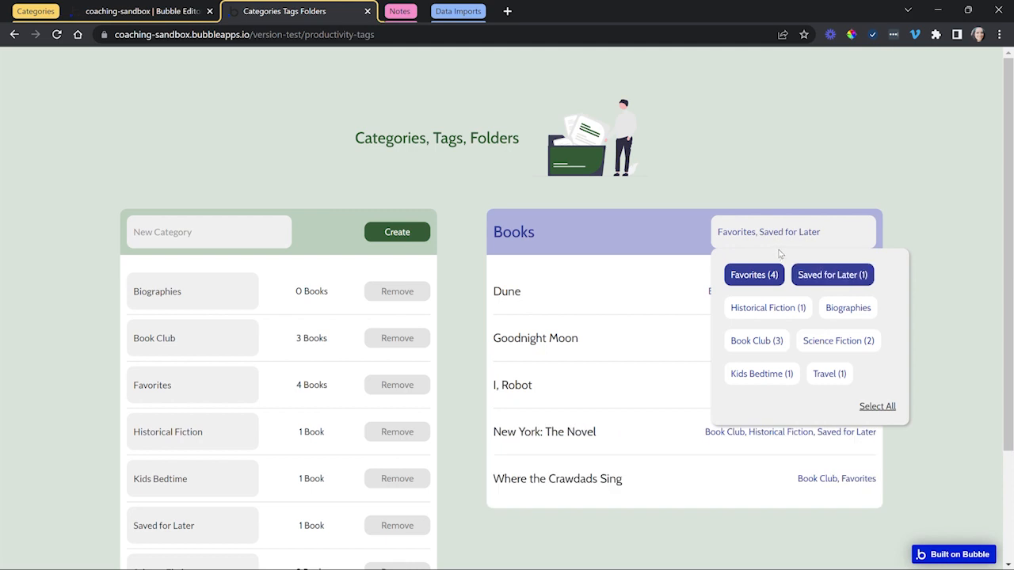
click(695, 243)
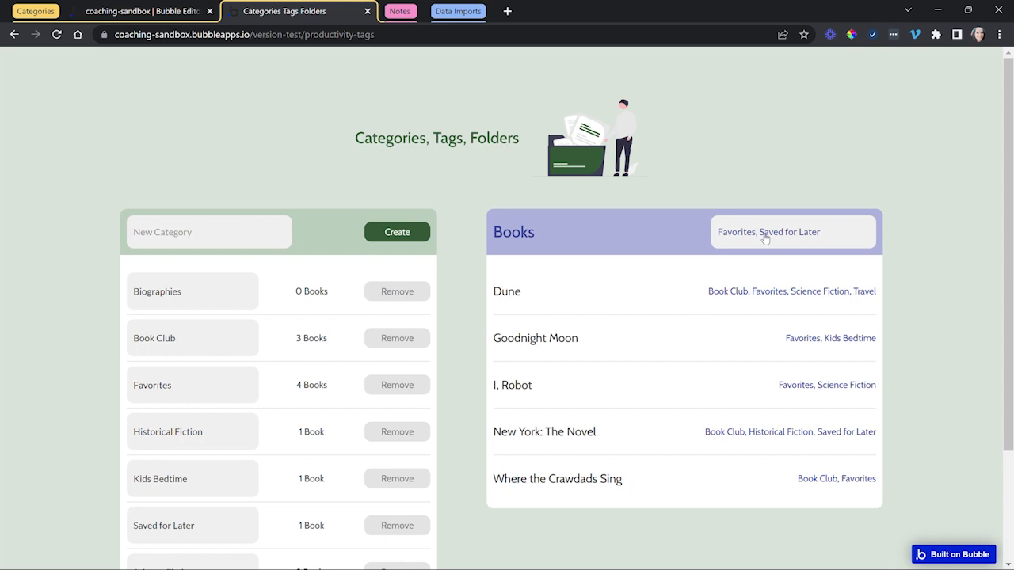
Step: Back in the editor, reveal the hidden GroupFocus and inspect its appearance settings, including its reference element
click(151, 6)
click(770, 292)
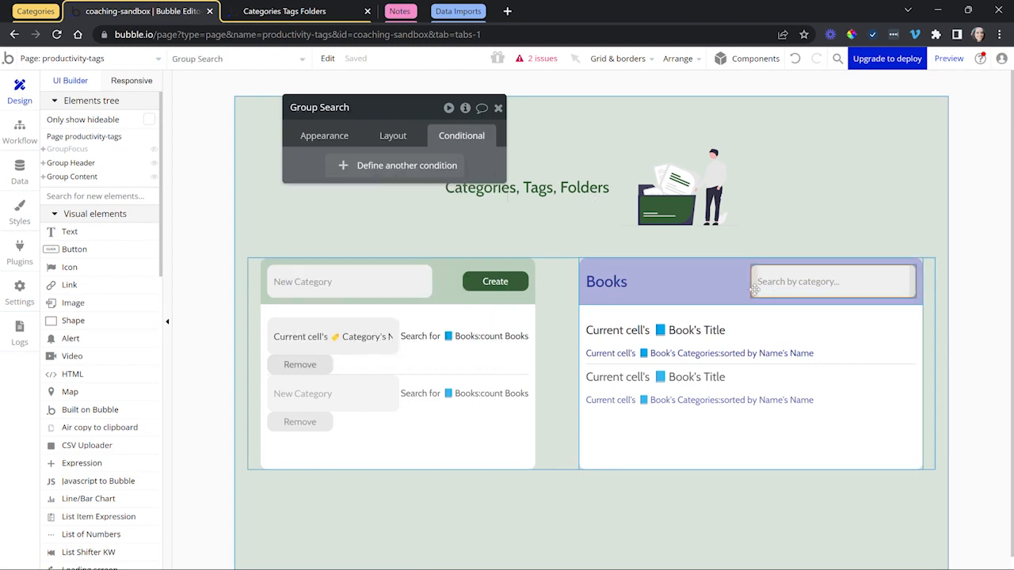
click(101, 151)
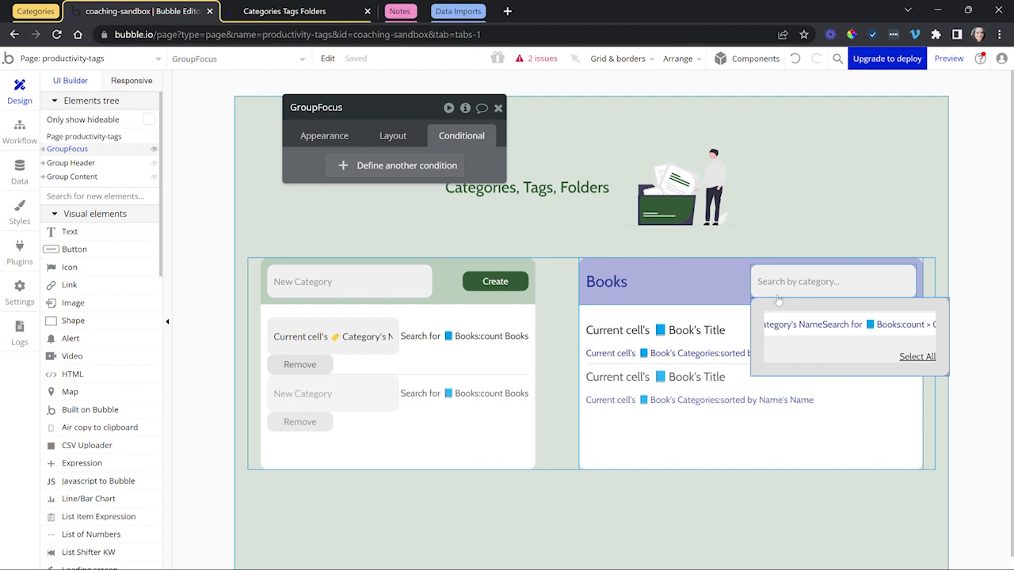
click(340, 139)
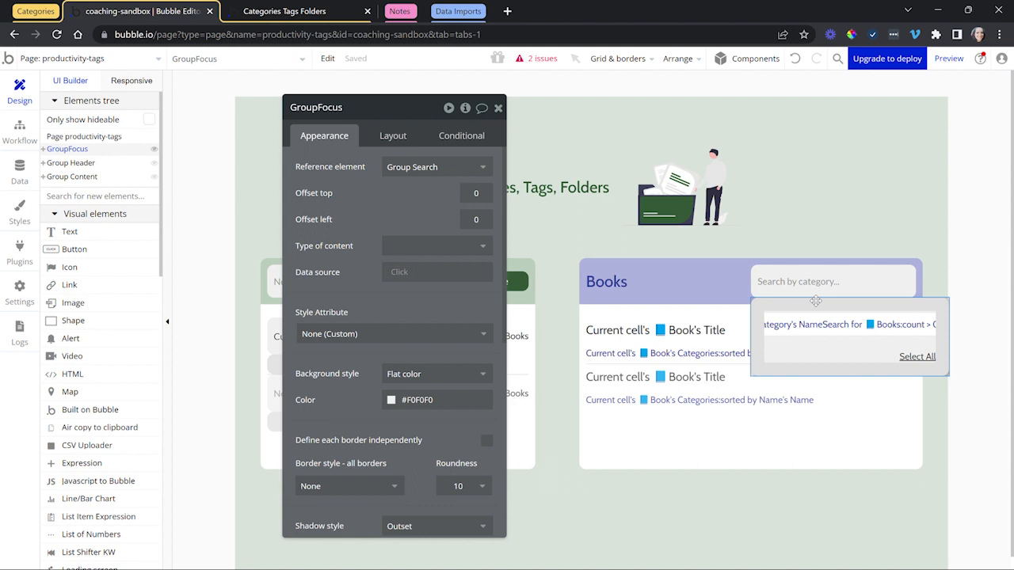
Step: Inspect the RG Categories for Search settings and data source, comparing them with the RG Categories and Book repeating groups
click(772, 338)
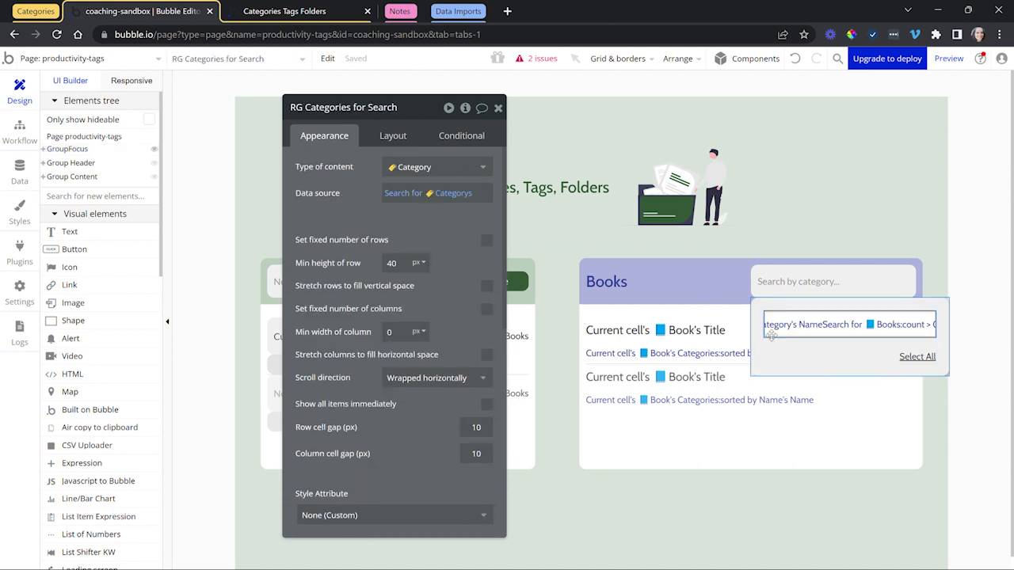
drag(458, 235, 234, 217)
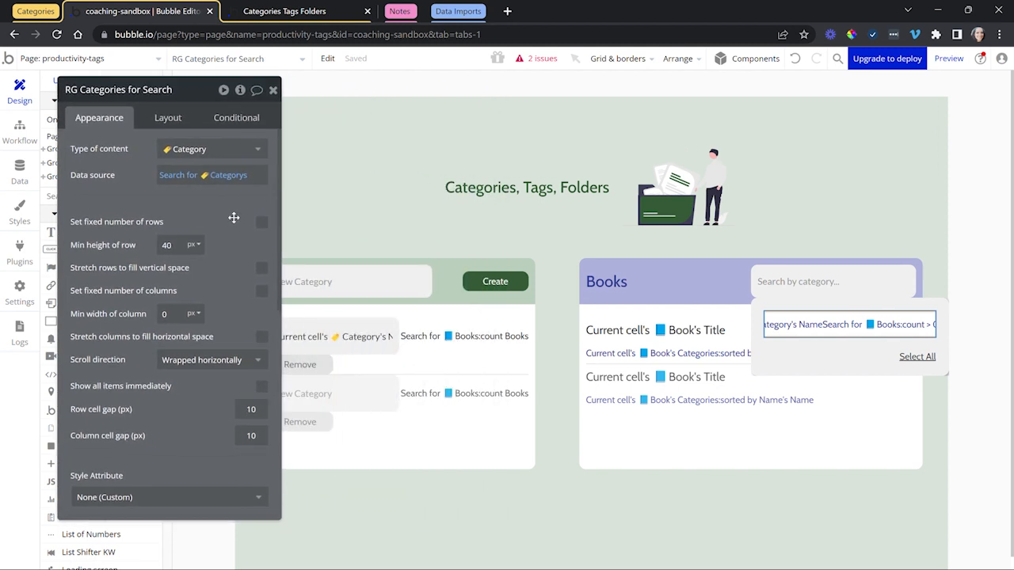
click(481, 402)
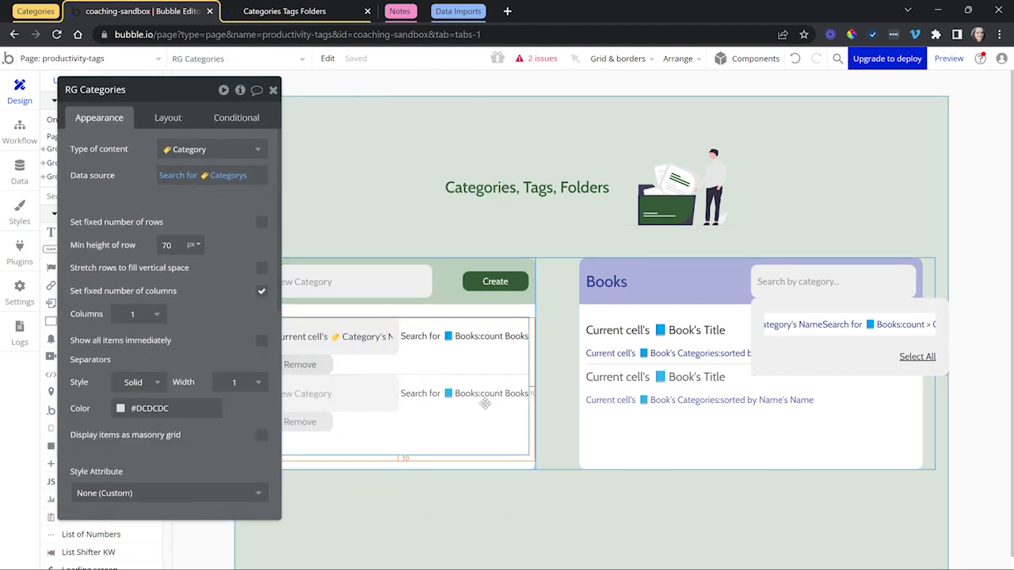
click(641, 393)
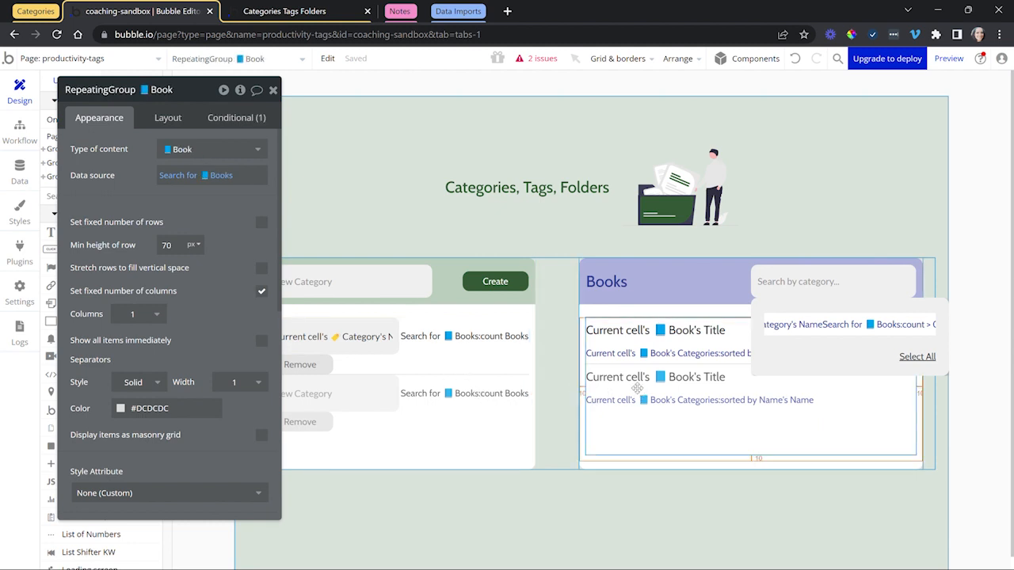
click(831, 337)
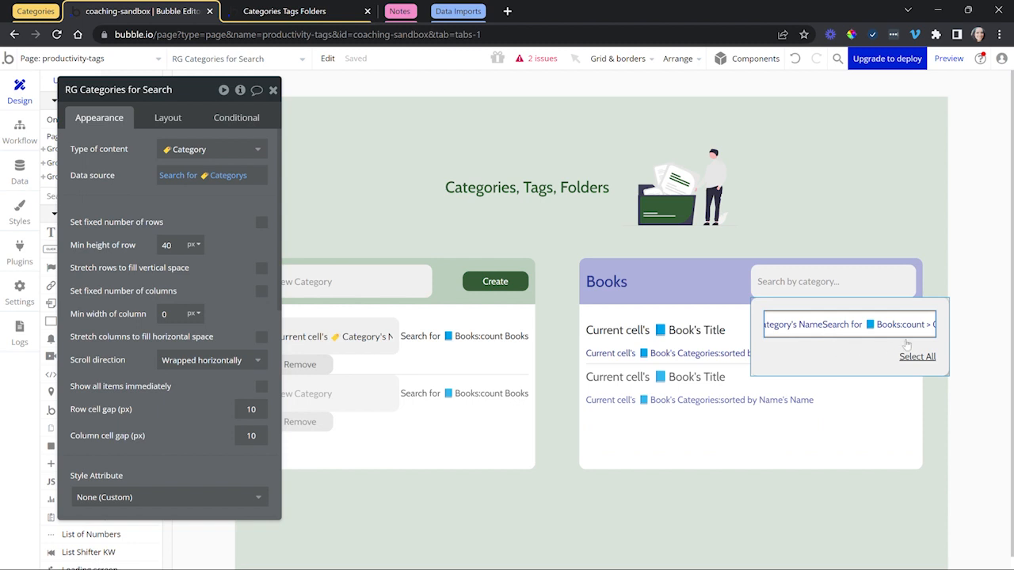
drag(236, 229, 301, 232)
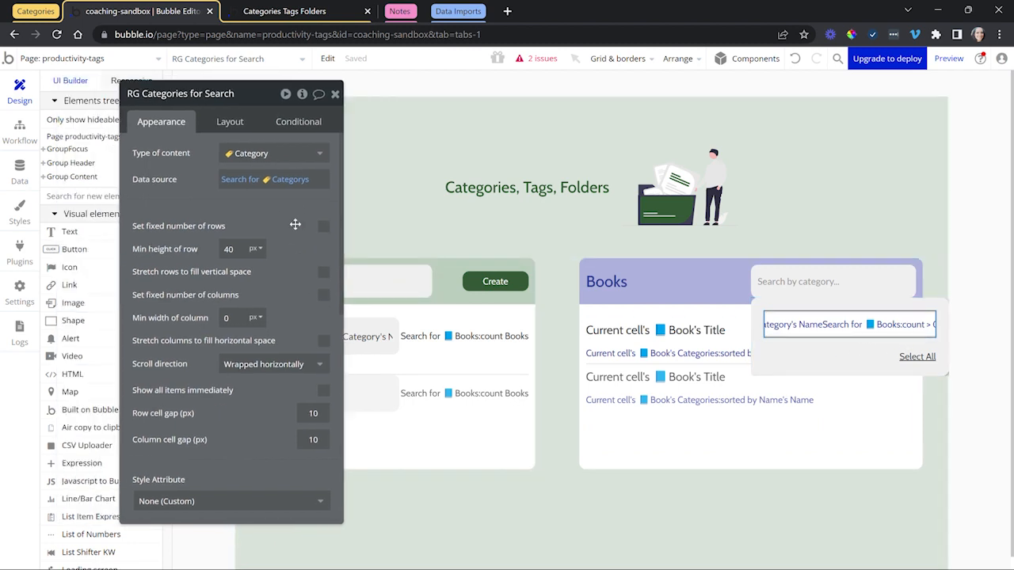
click(266, 178)
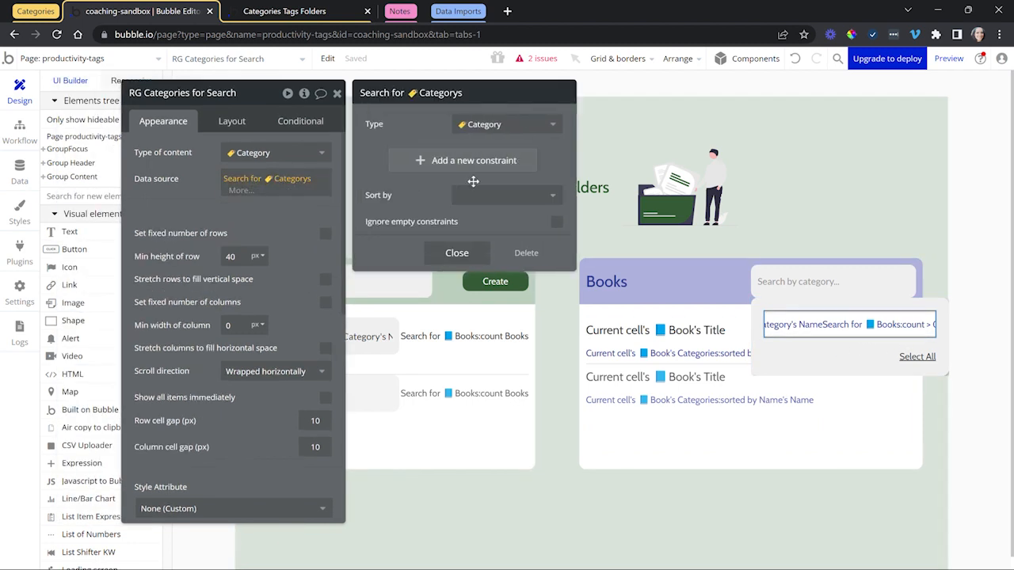
Step: Inspect the category button's text expression in GroupFocus, including its Books search constraint and its yes/no text formatting
click(780, 326)
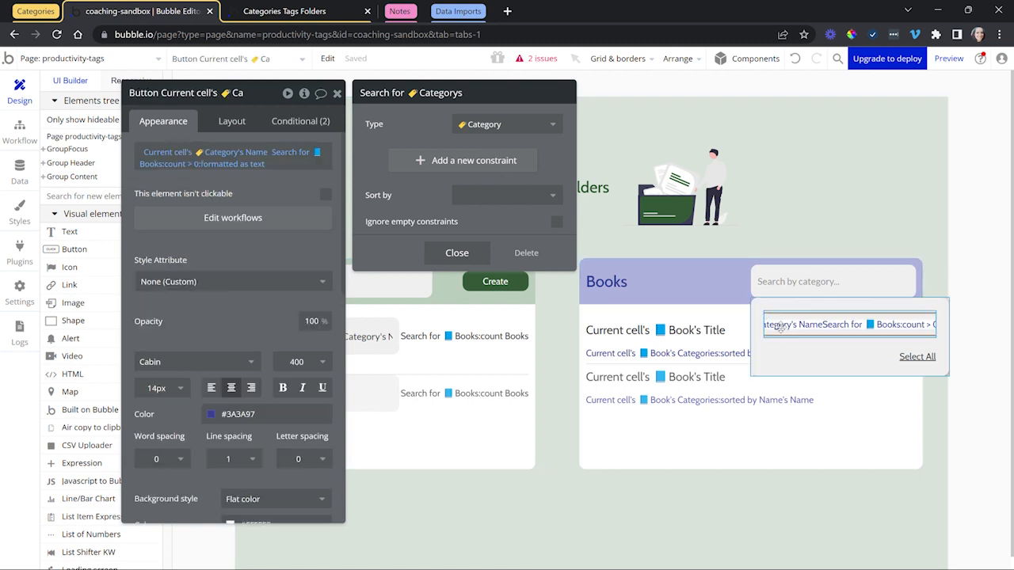
drag(279, 191, 393, 205)
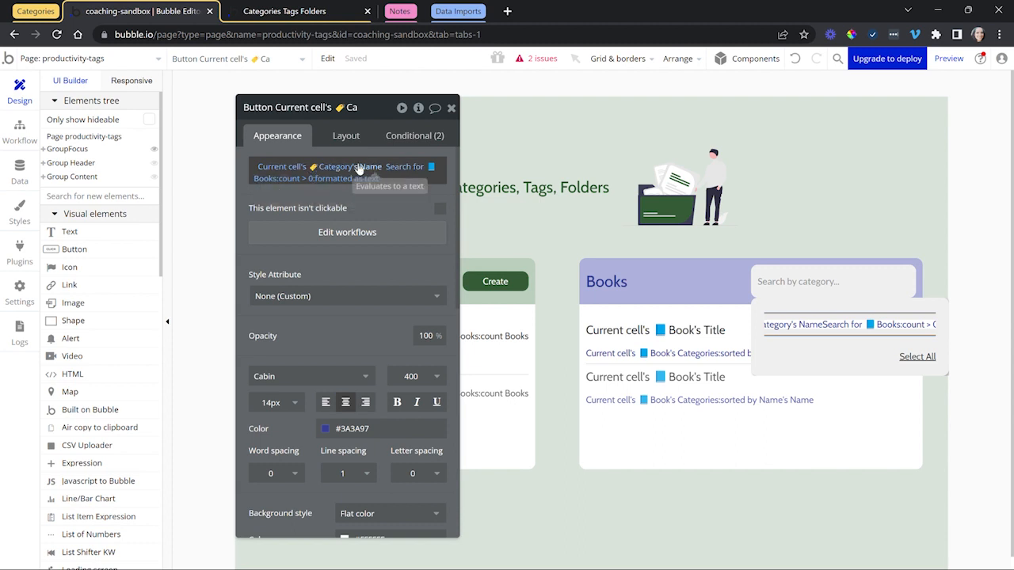
click(394, 170)
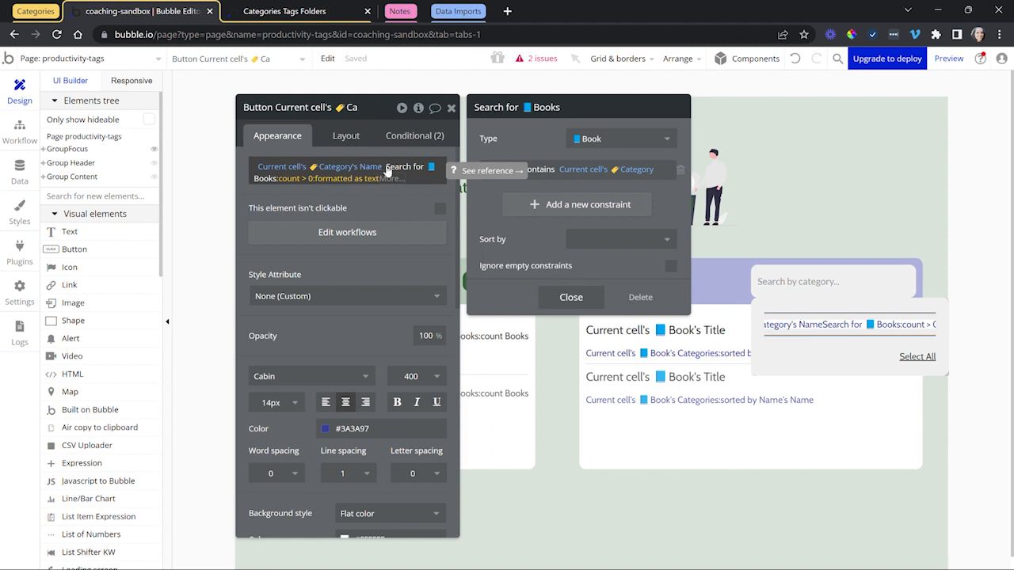
click(320, 180)
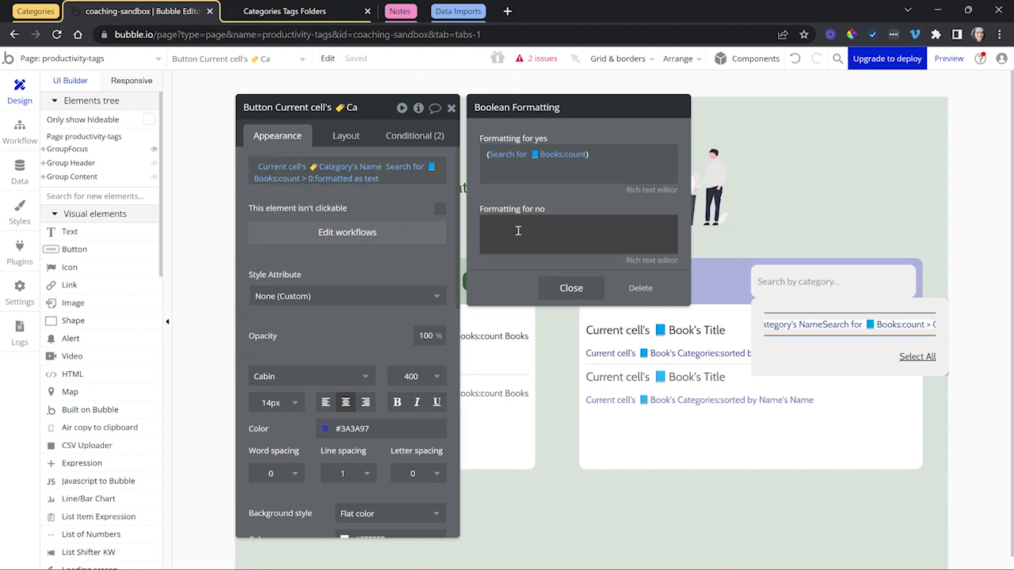
Step: Check the category counts in the running page's search list, and inspect the Books search inside the button's yes formatting
click(293, 11)
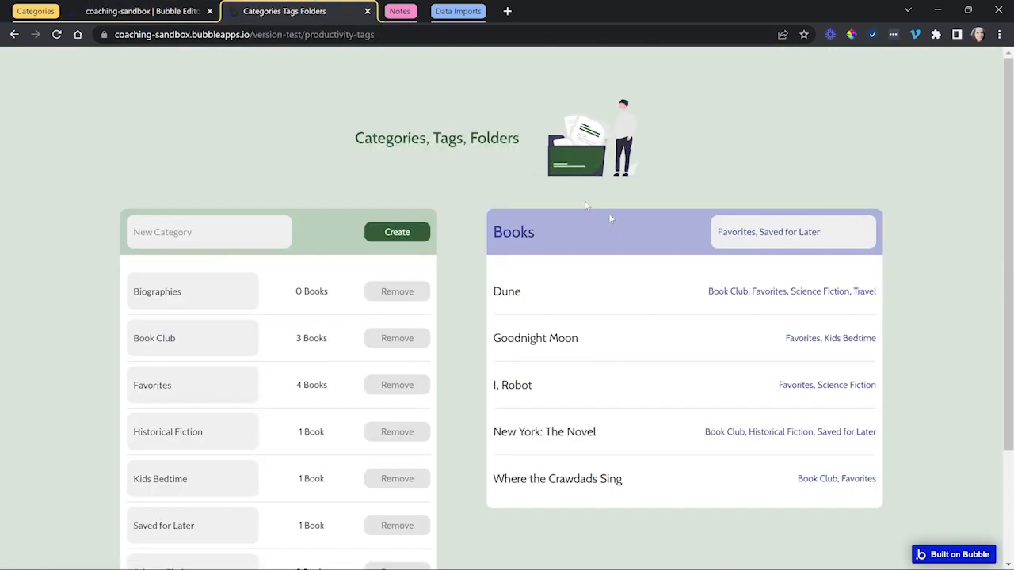
click(740, 231)
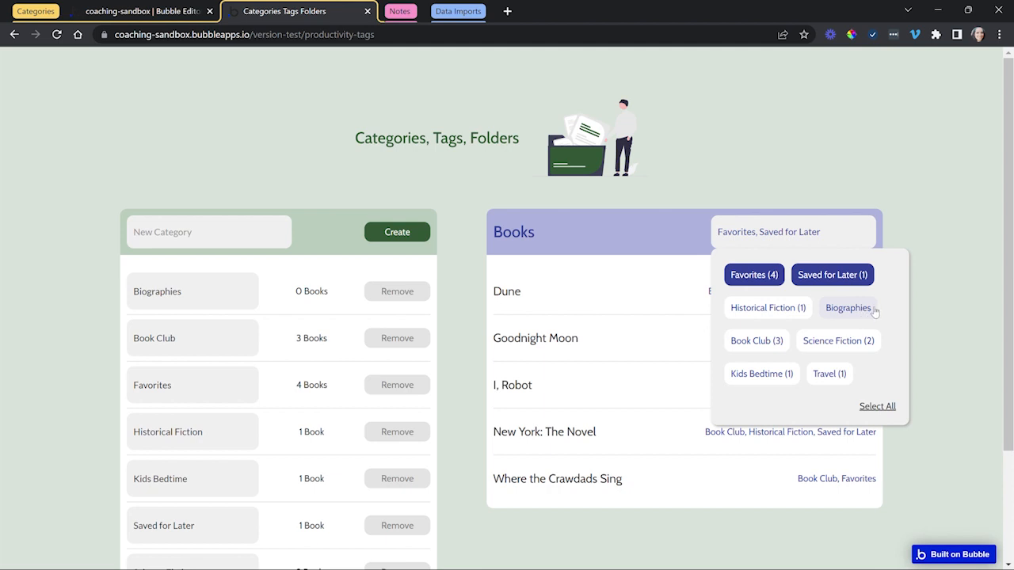
click(142, 11)
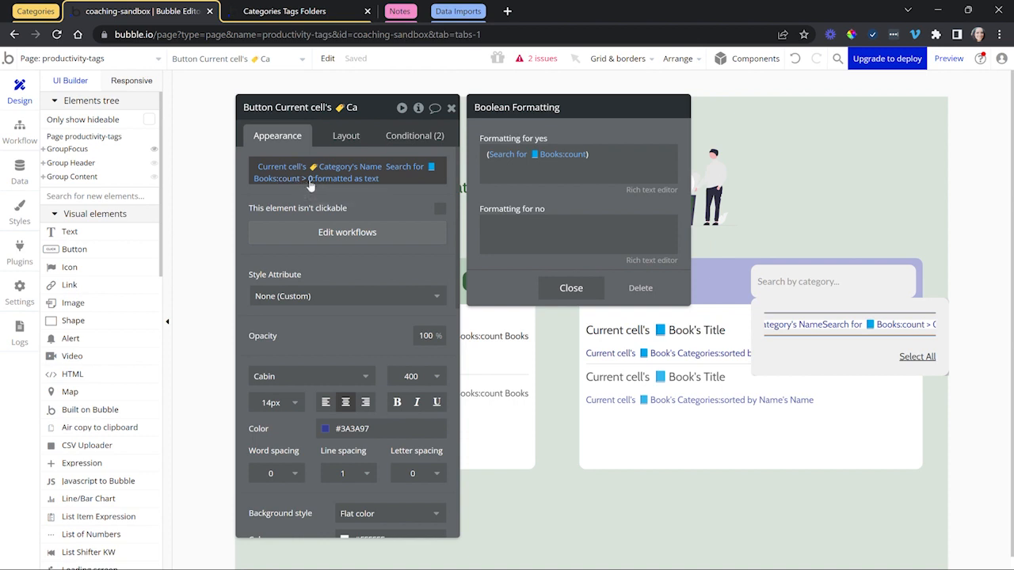
click(507, 155)
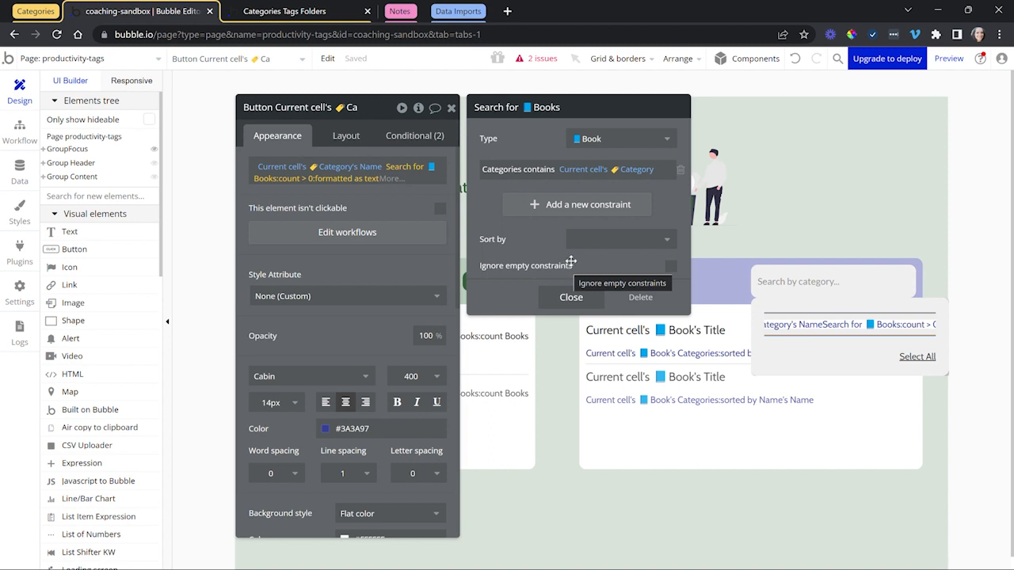
click(569, 295)
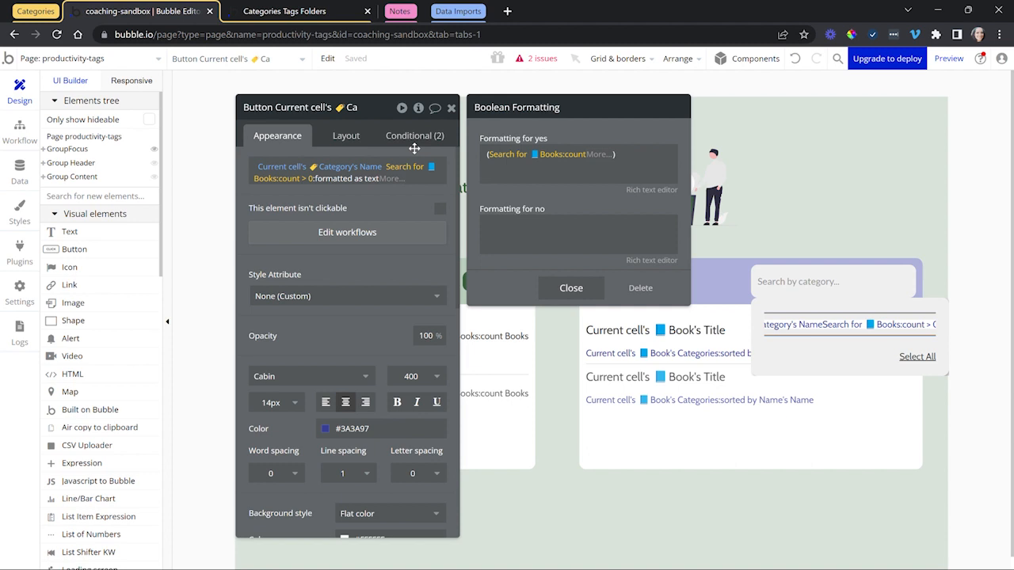
Step: Inspect the category button's selected and hovered conditions in the editor, comparing them with its appearance on the running page
click(414, 137)
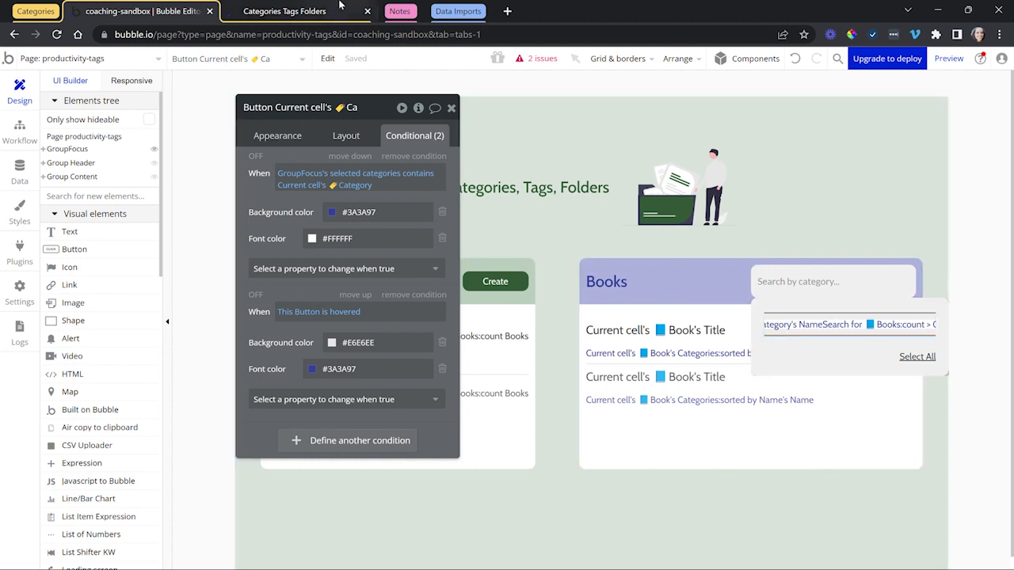
click(317, 11)
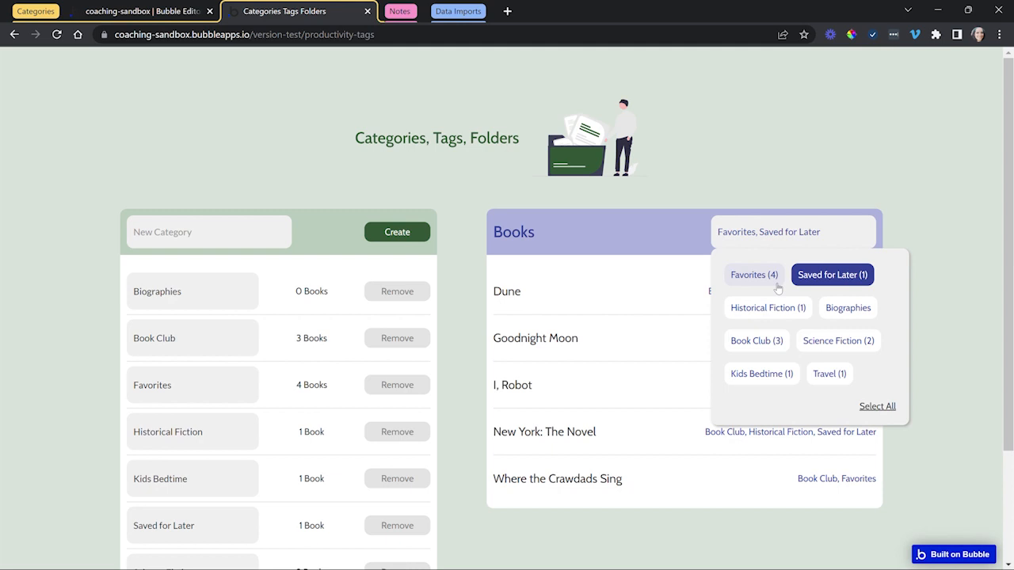
click(121, 10)
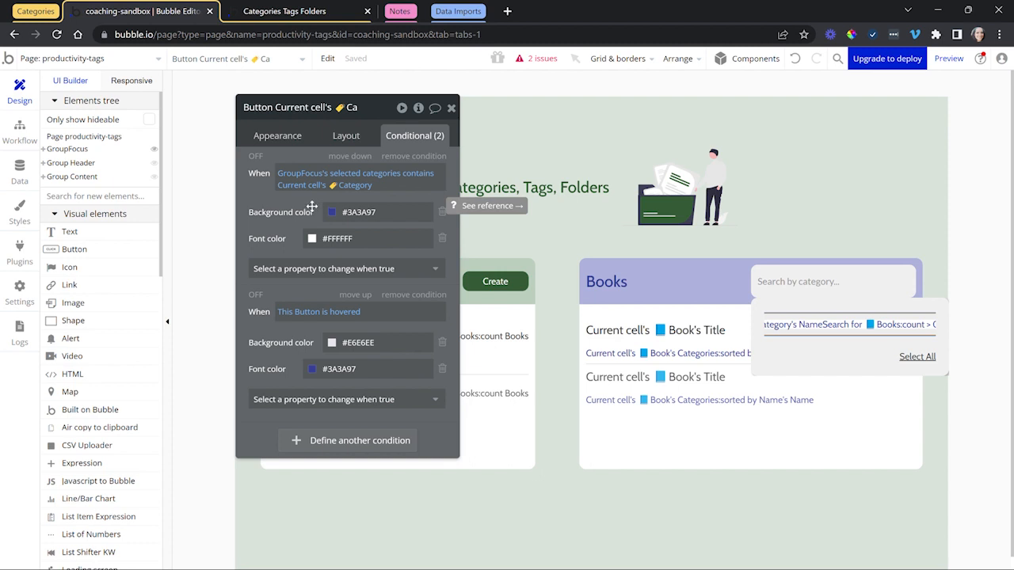
click(332, 11)
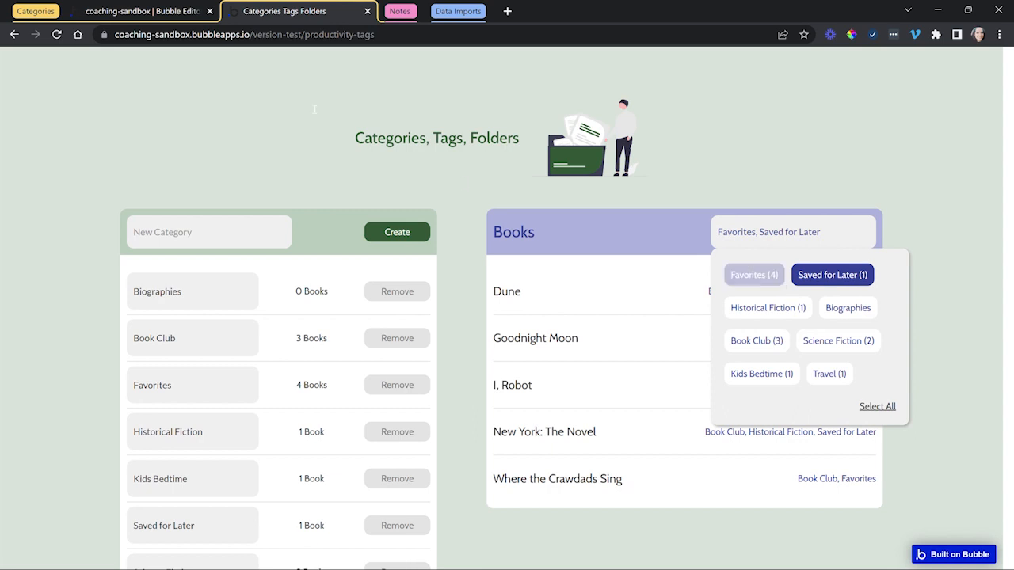
click(172, 10)
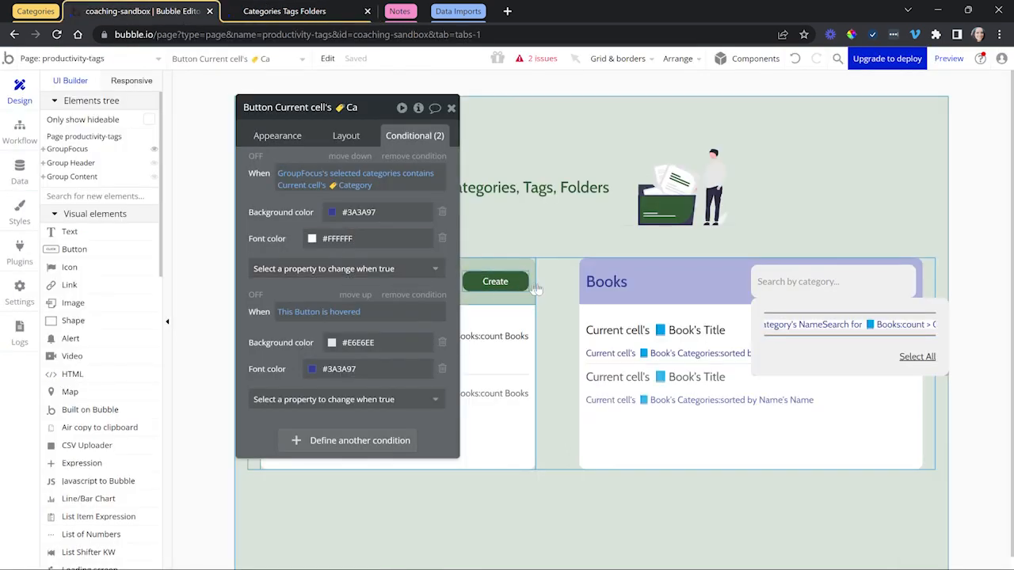
Step: Open GroupFocus's element inspector and examine its selected categories custom state, a list of Category
click(766, 363)
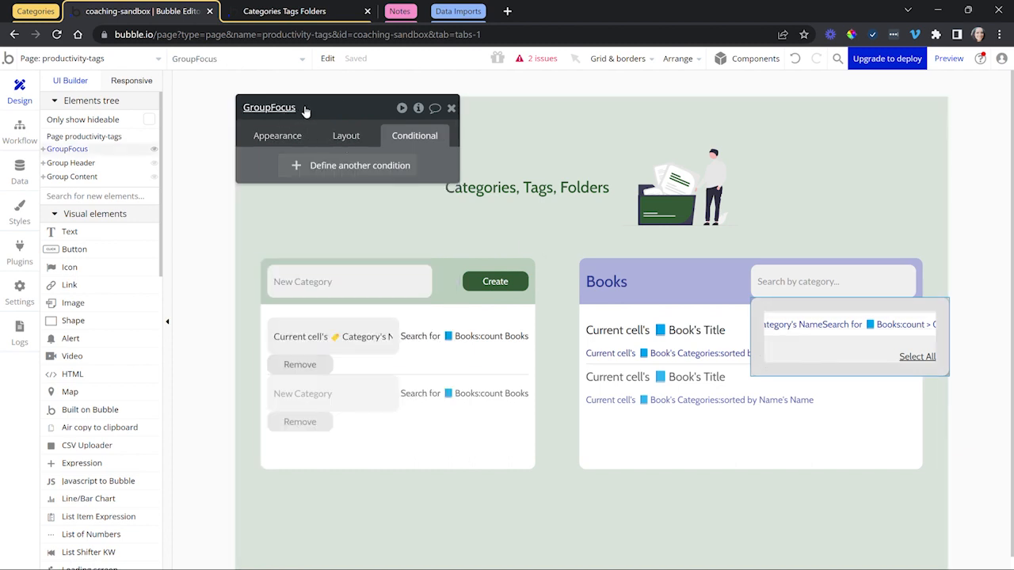
click(417, 109)
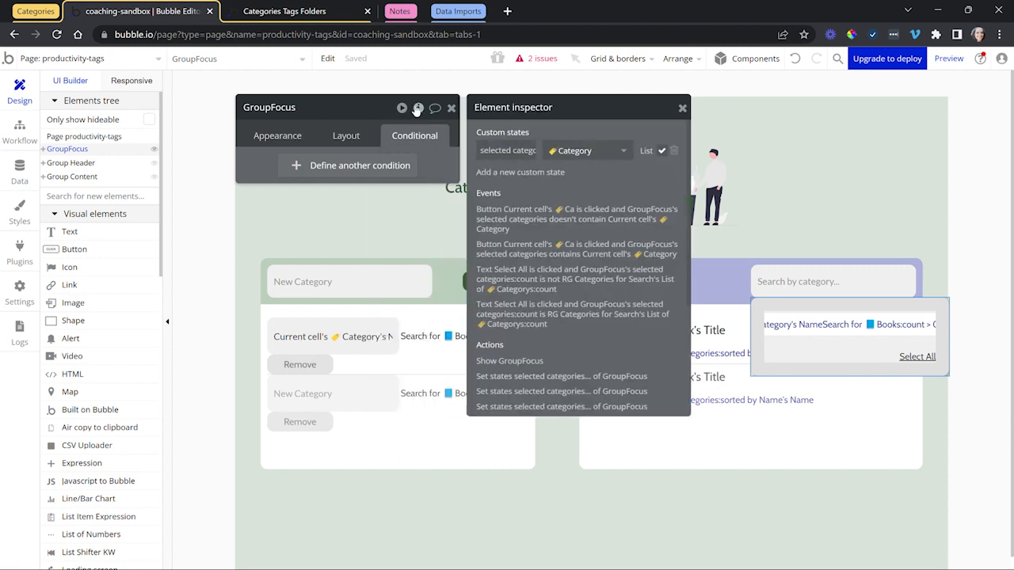
drag(495, 150, 558, 151)
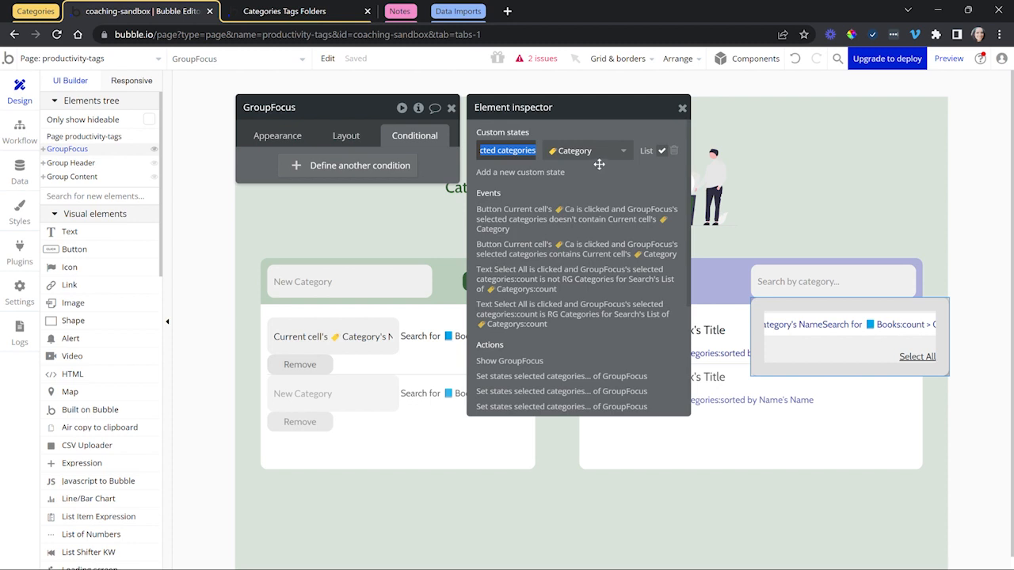
Step: Open the category button's workflows and inspect the Only when conditions of its two click events
click(782, 321)
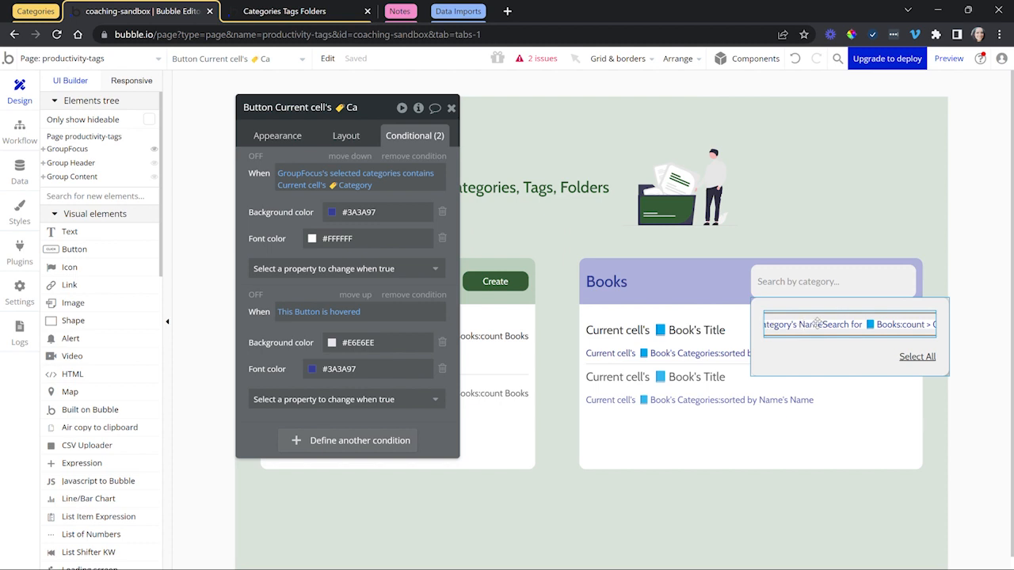
click(279, 140)
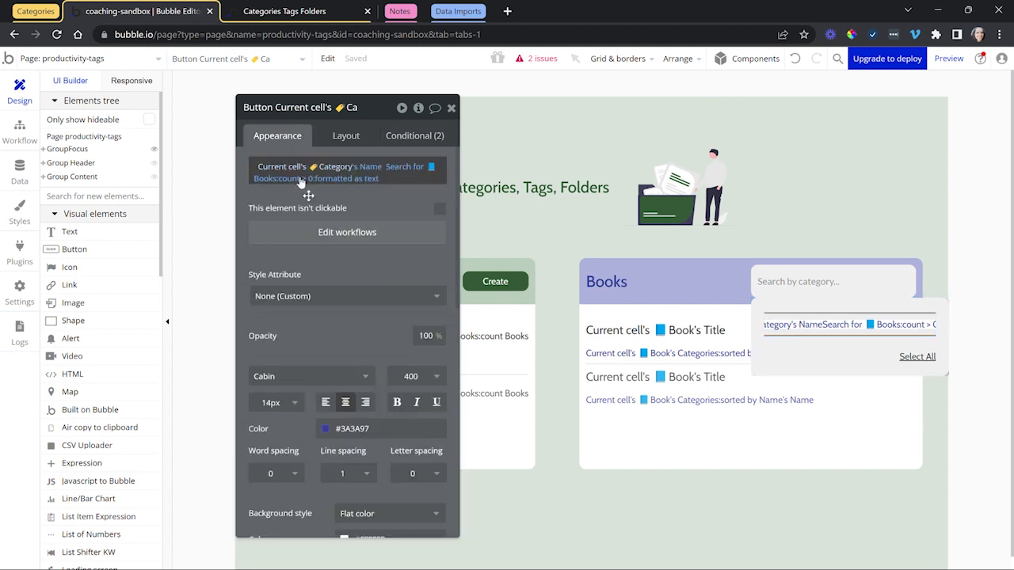
click(329, 234)
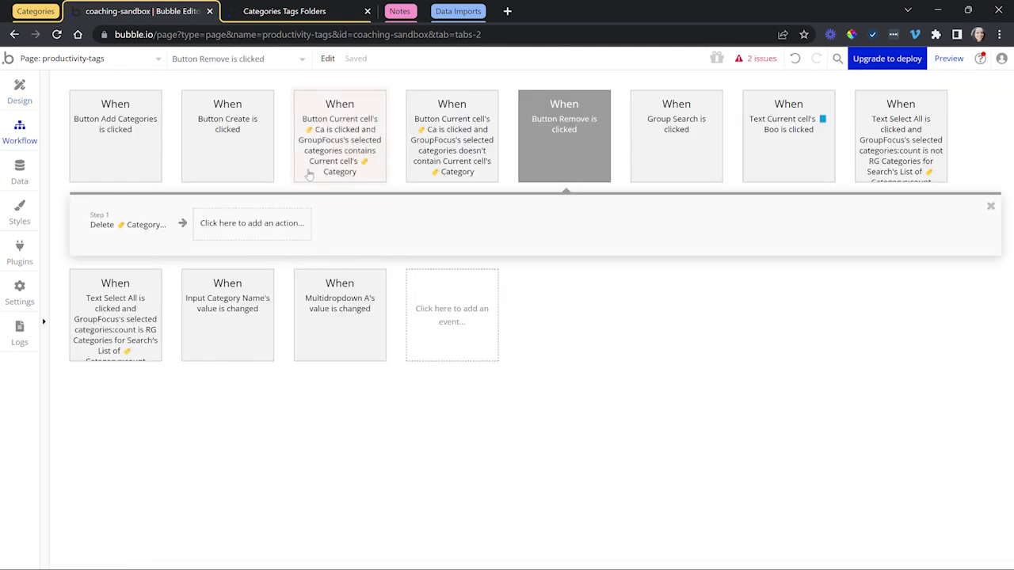
click(431, 156)
drag(294, 157, 586, 179)
click(367, 149)
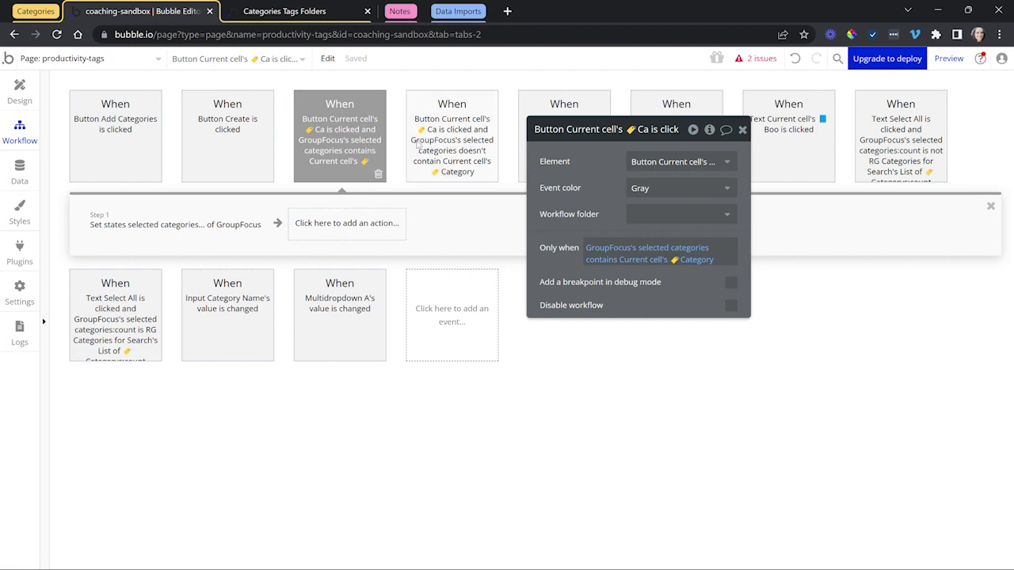
click(471, 150)
click(626, 250)
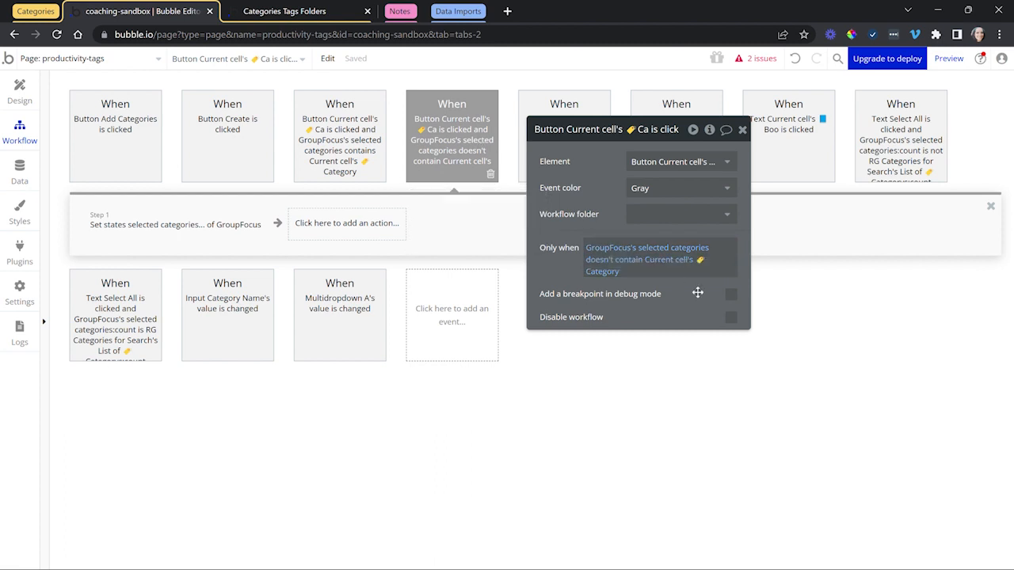
Step: Inspect the "doesn't contain" click event's Only when condition and the value its Set state action gives GroupFocus's selected categories
mouse_move(678, 254)
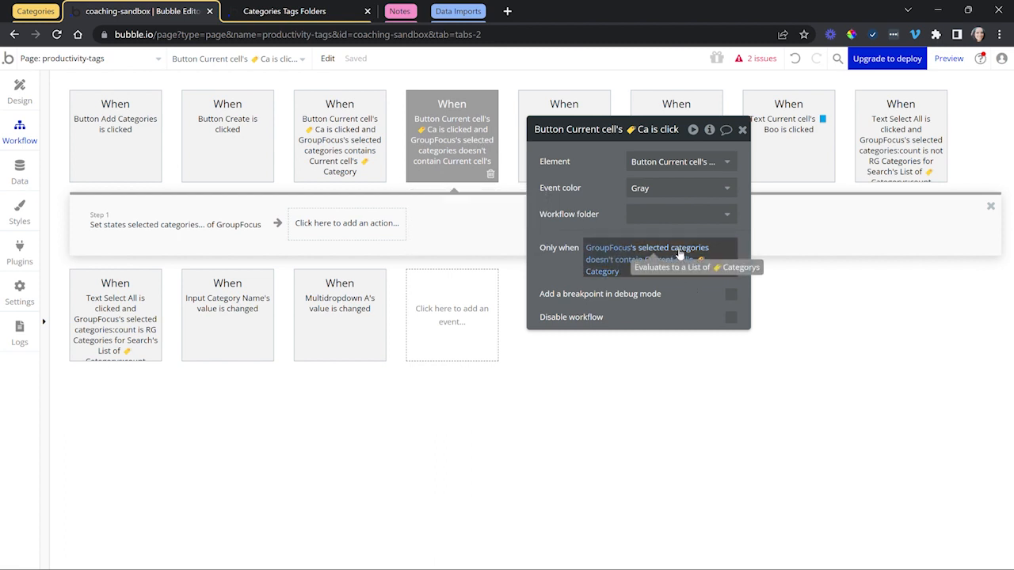
mouse_move(620, 267)
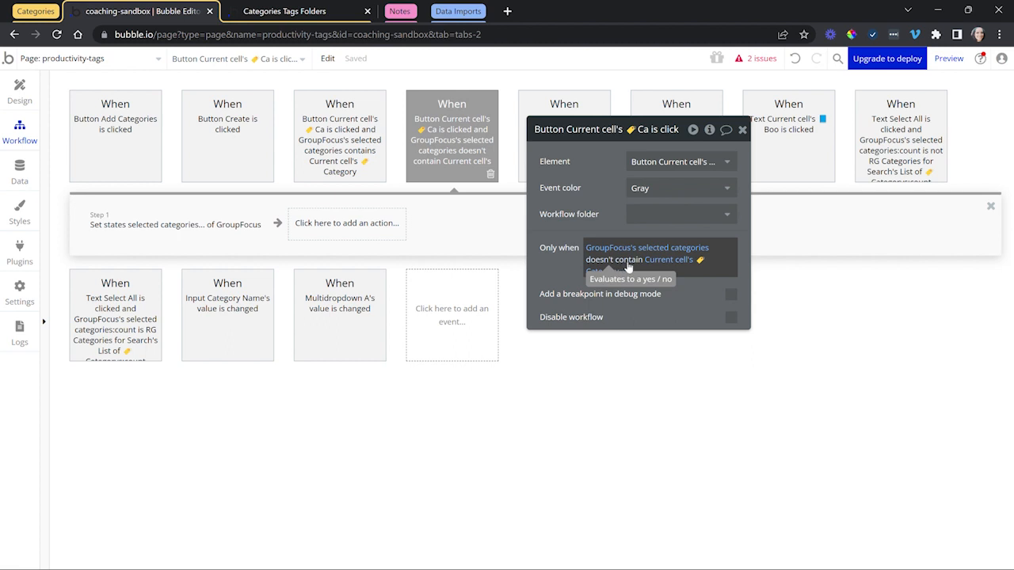
mouse_move(664, 269)
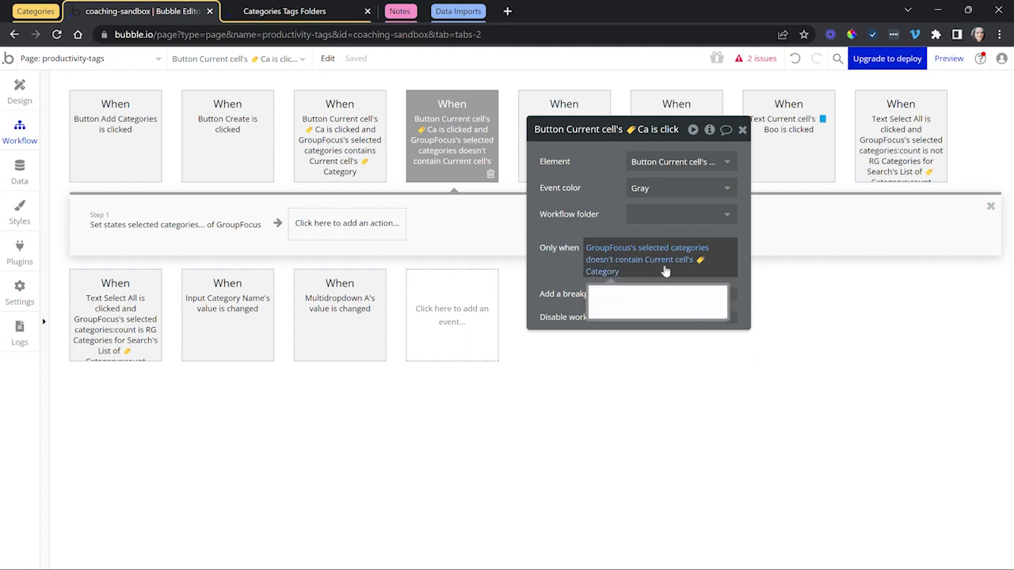
click(178, 225)
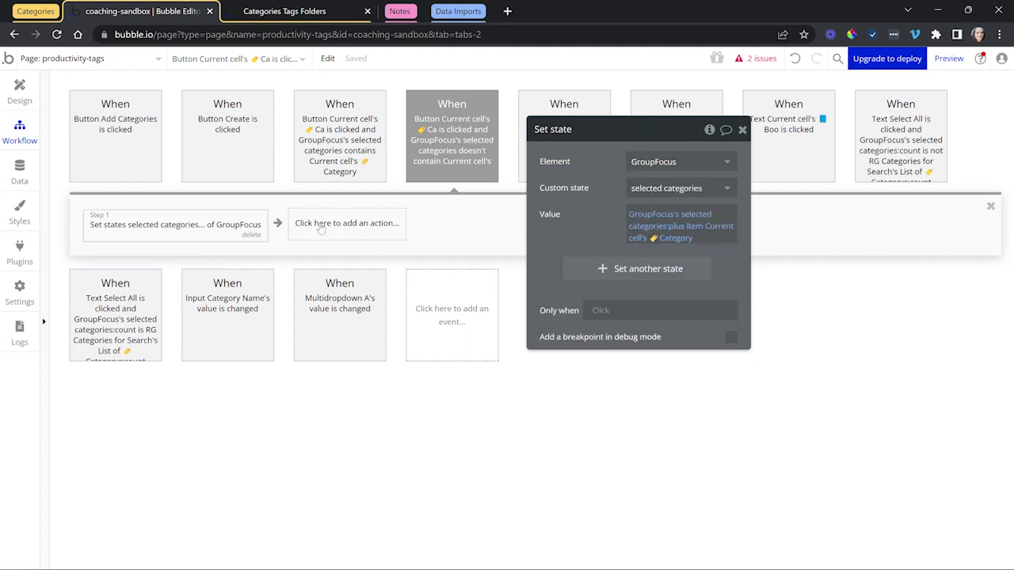
mouse_move(681, 235)
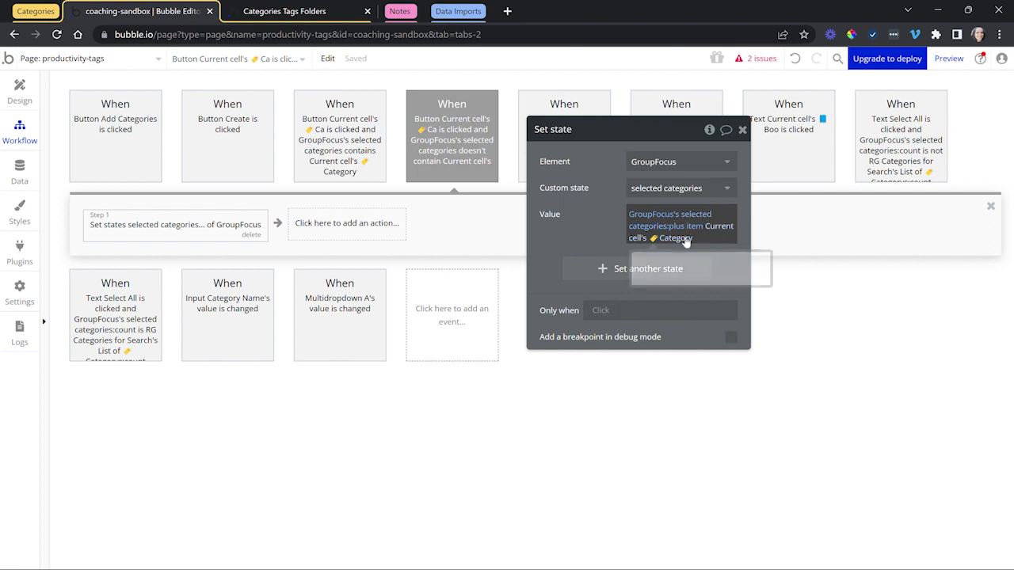
Step: Check the "contains" click event's Only when condition, and deselect Favorites and Saved for Later in the running page's search list
click(355, 150)
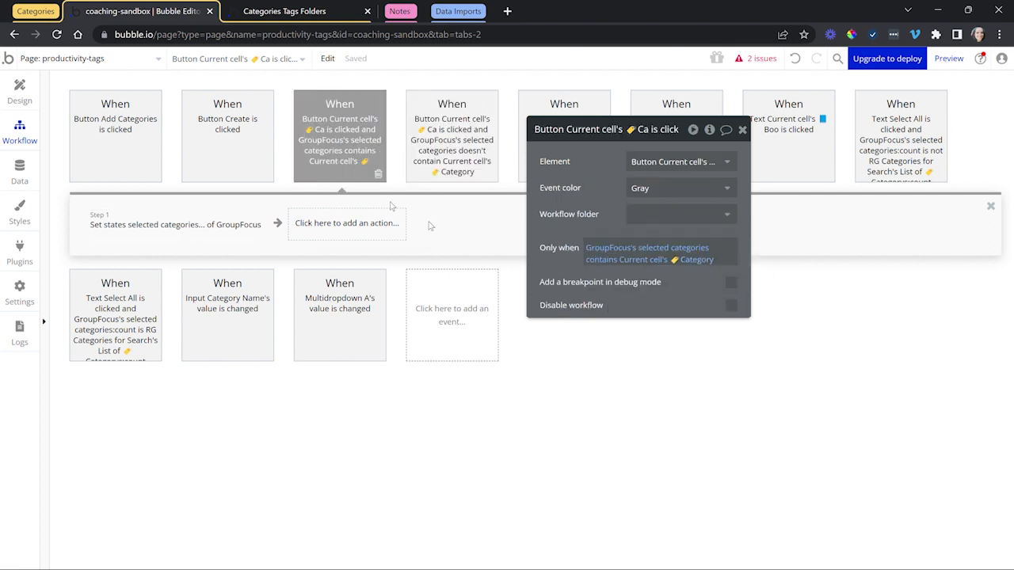
click(634, 265)
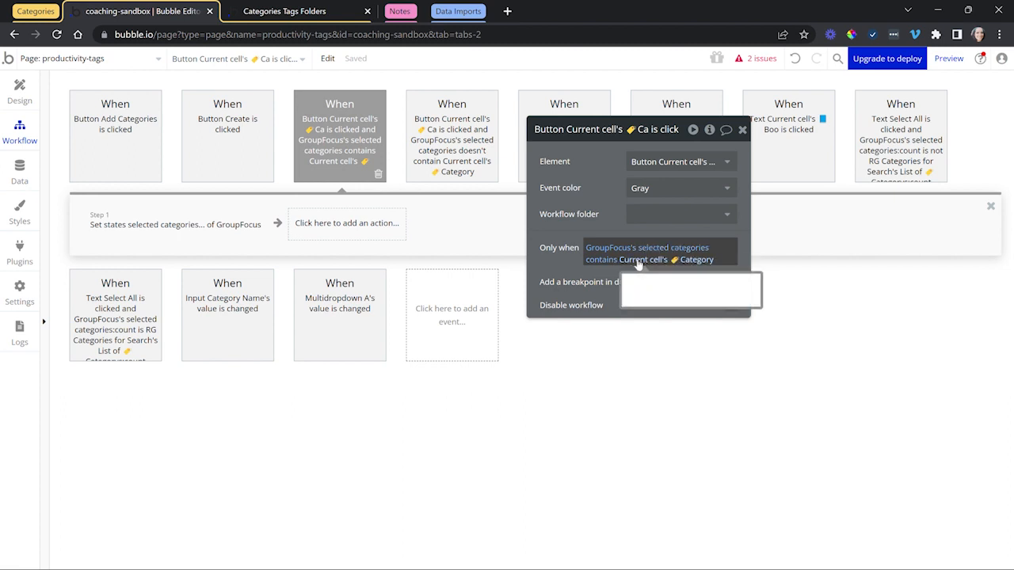
click(325, 11)
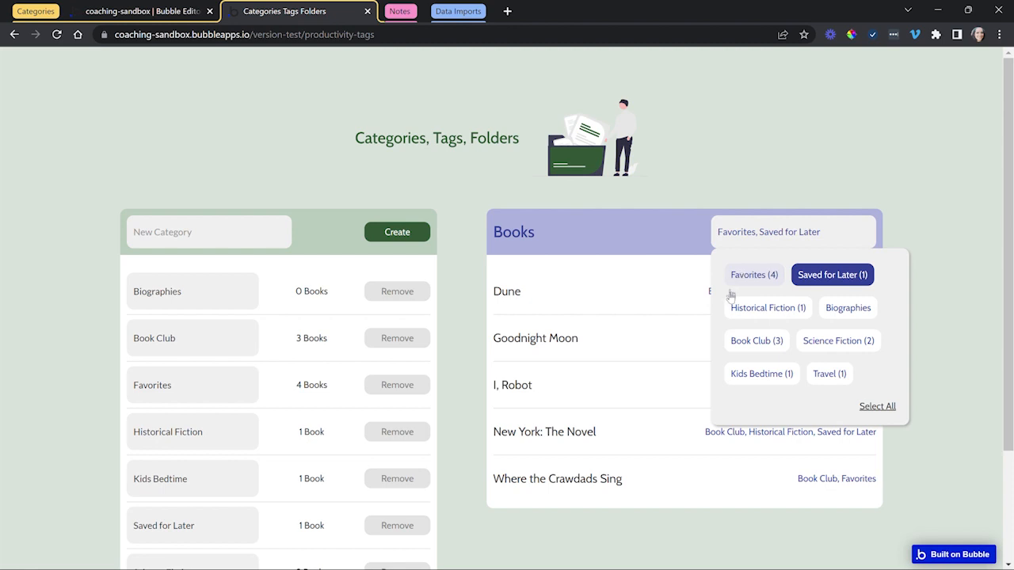
click(729, 285)
click(829, 278)
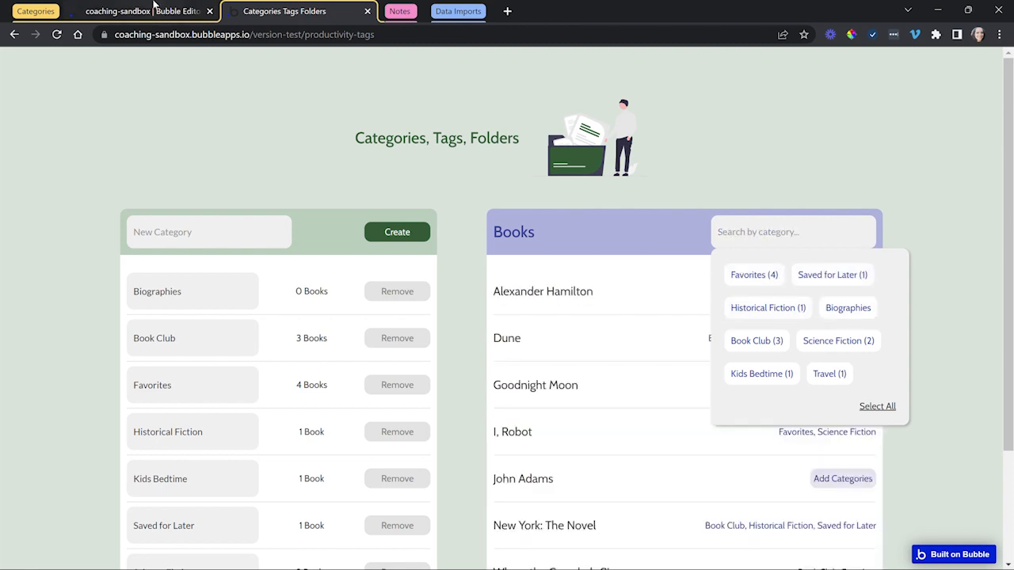
Step: Return to the editor and inspect the Set state value of the "contains" click event for GroupFocus's selected categories
click(182, 12)
click(193, 225)
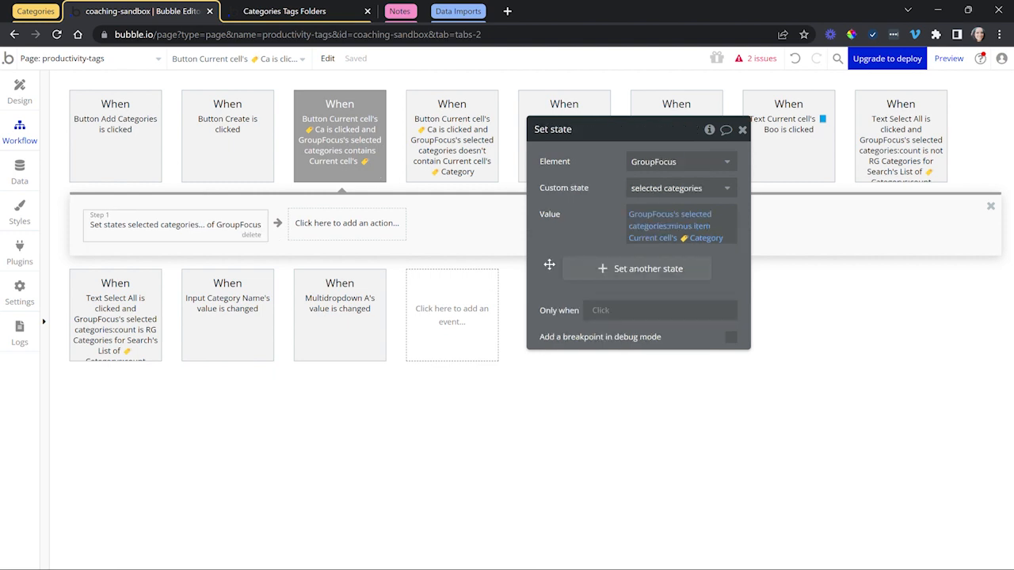
click(696, 239)
Step: Go back to the page design, move the inspector off the Books list, and review the category button's conditions
click(19, 88)
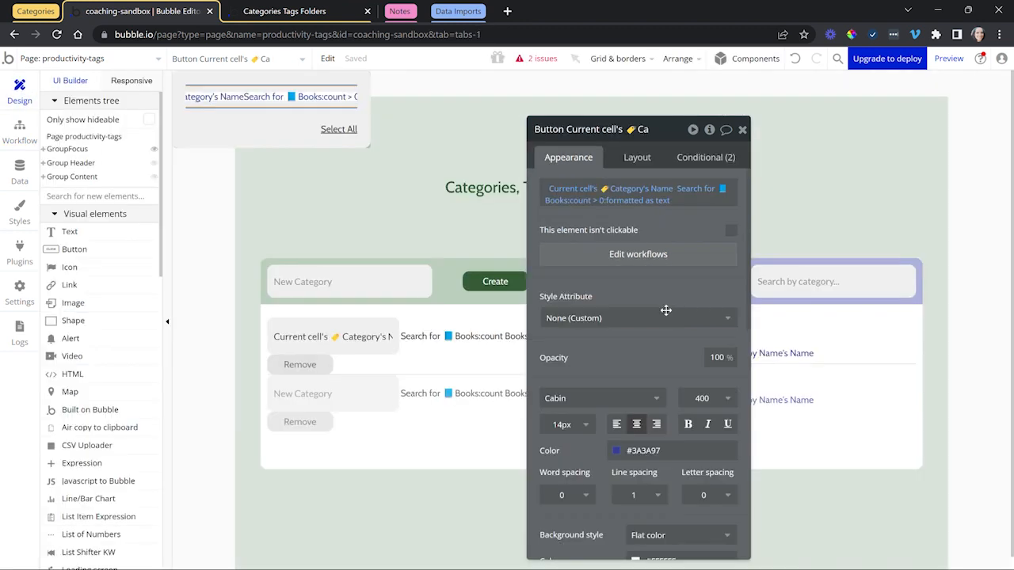
drag(665, 310, 522, 308)
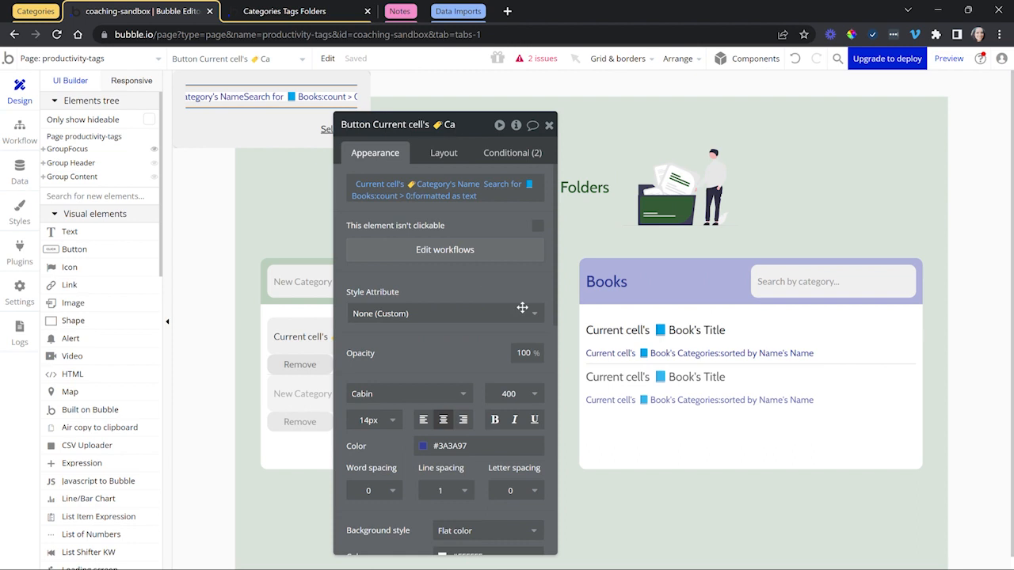
click(790, 402)
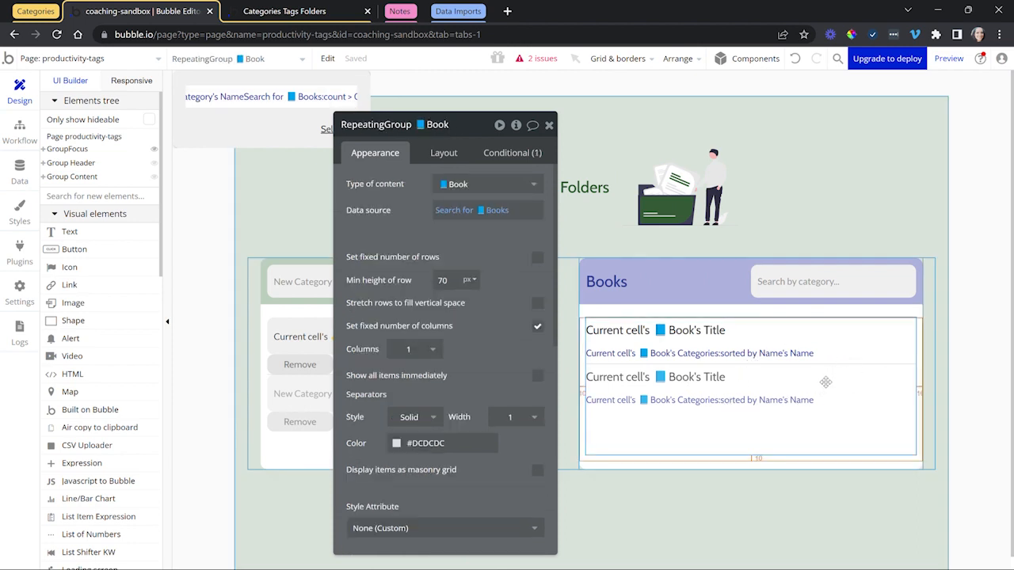
click(232, 100)
click(508, 153)
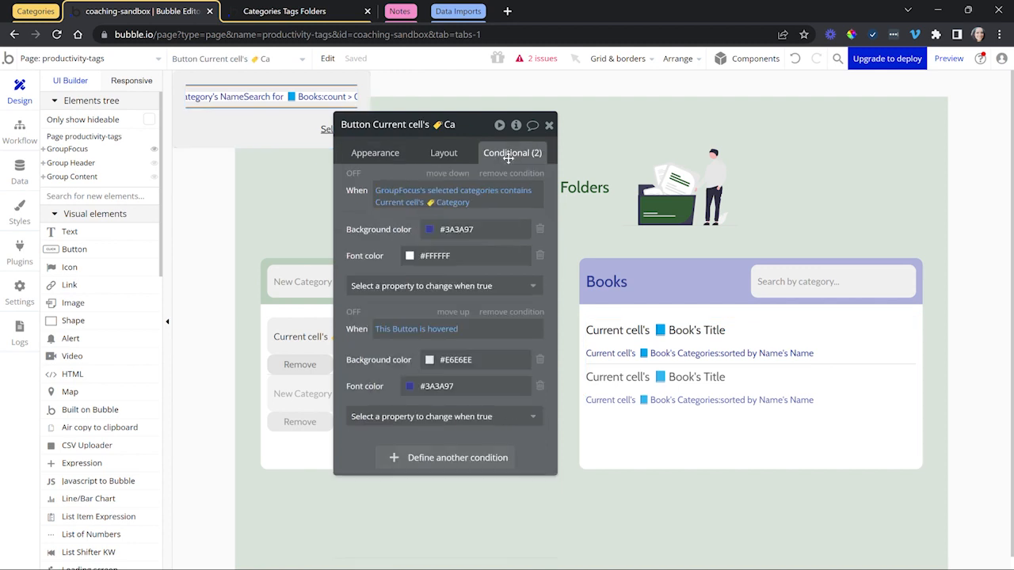
click(458, 202)
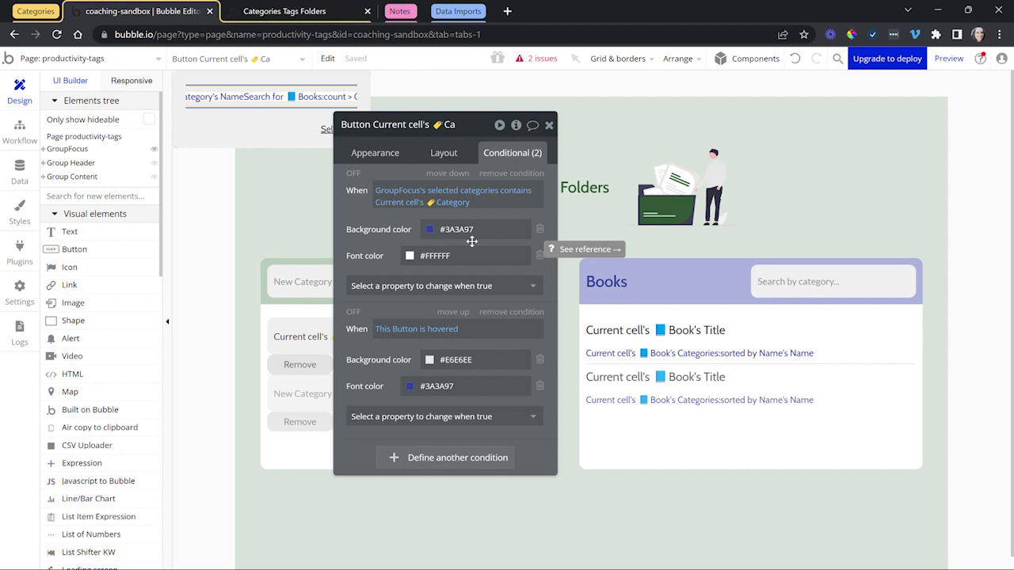
Step: Open the Book repeating group's default data source and examine the settings of its Books search
click(808, 393)
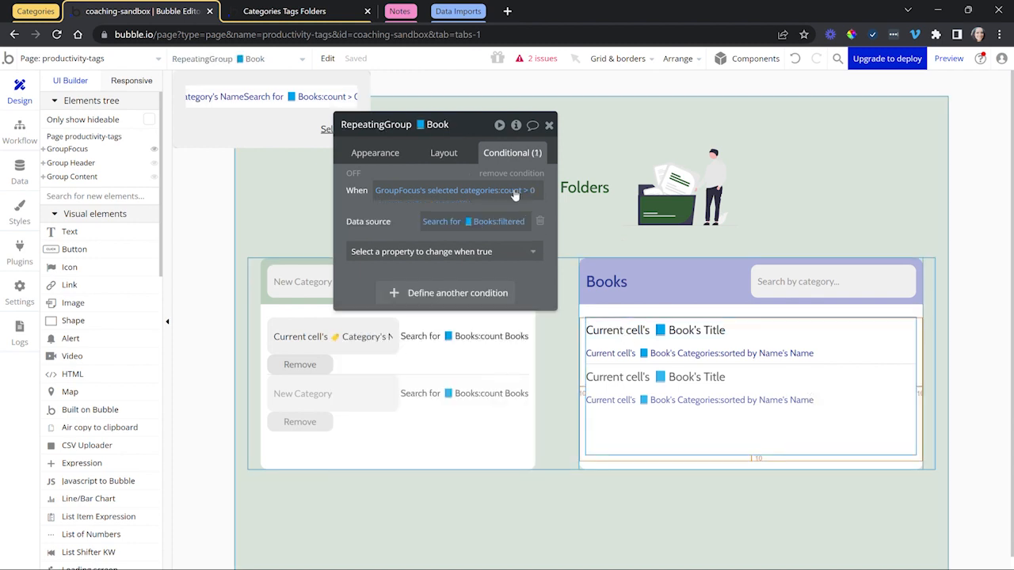
click(390, 153)
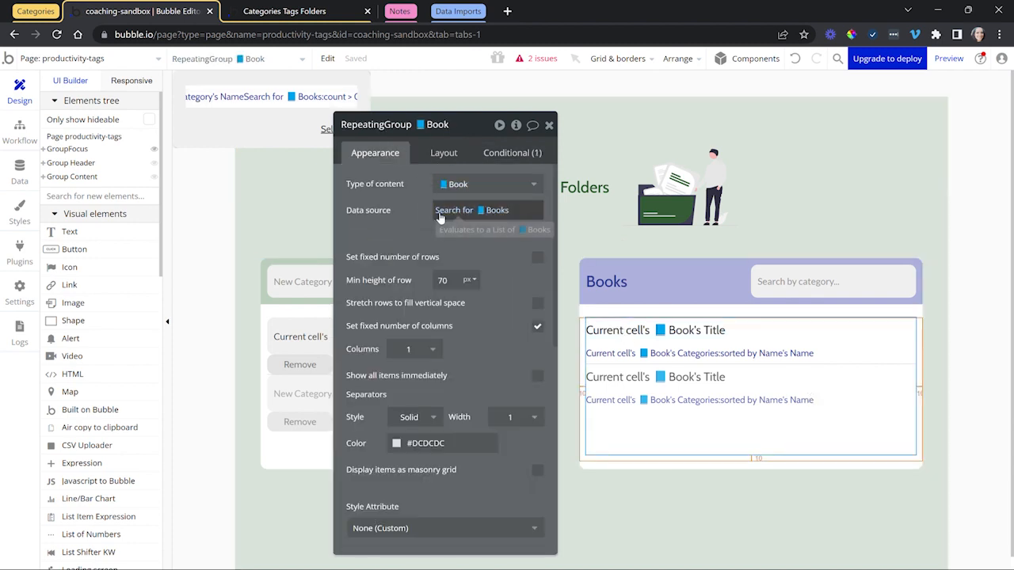
click(463, 213)
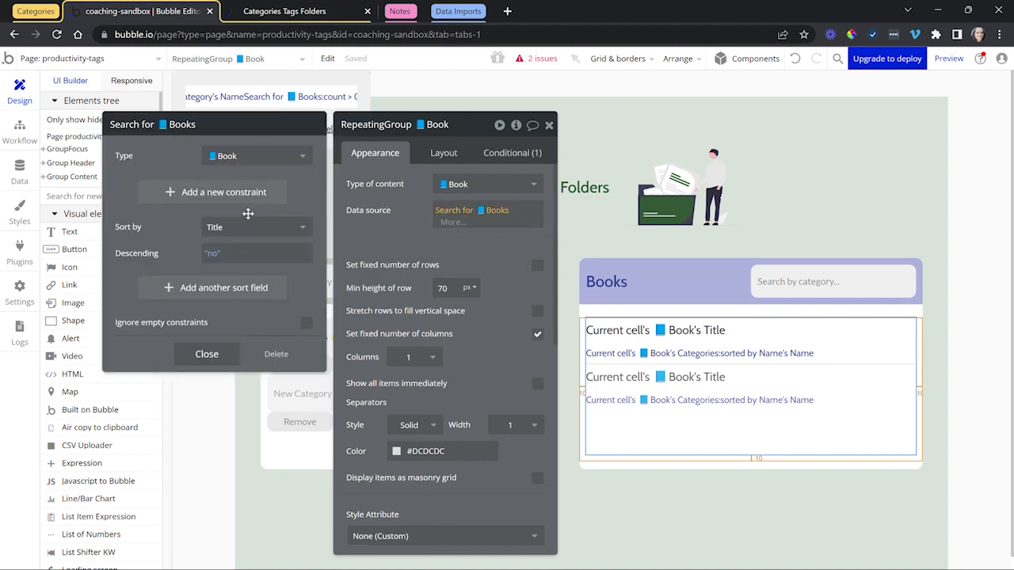
Step: Inspect the Book repeating group's condition, including the conditional Books search and the advanced constraint in its list filter
click(514, 153)
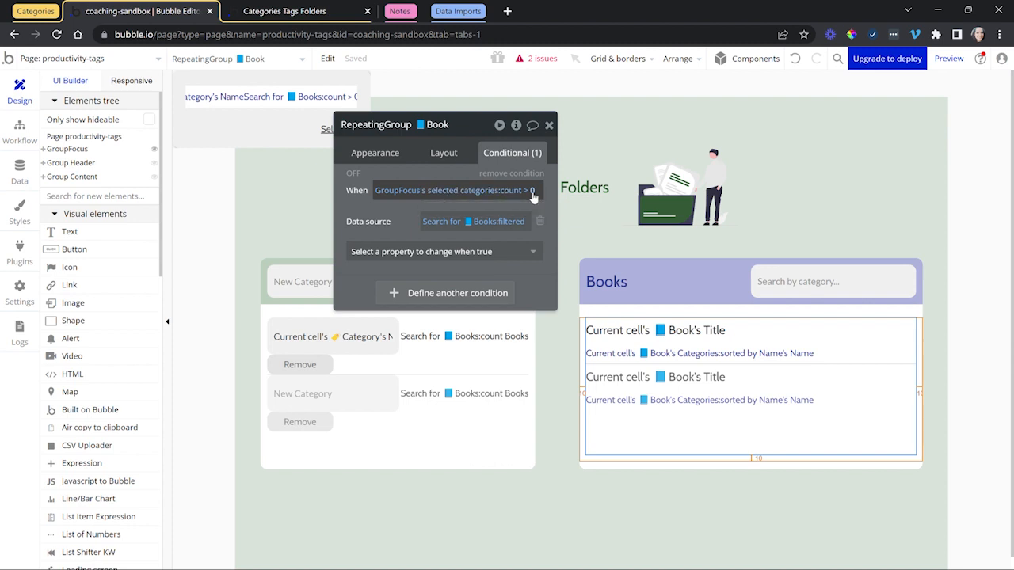
click(492, 223)
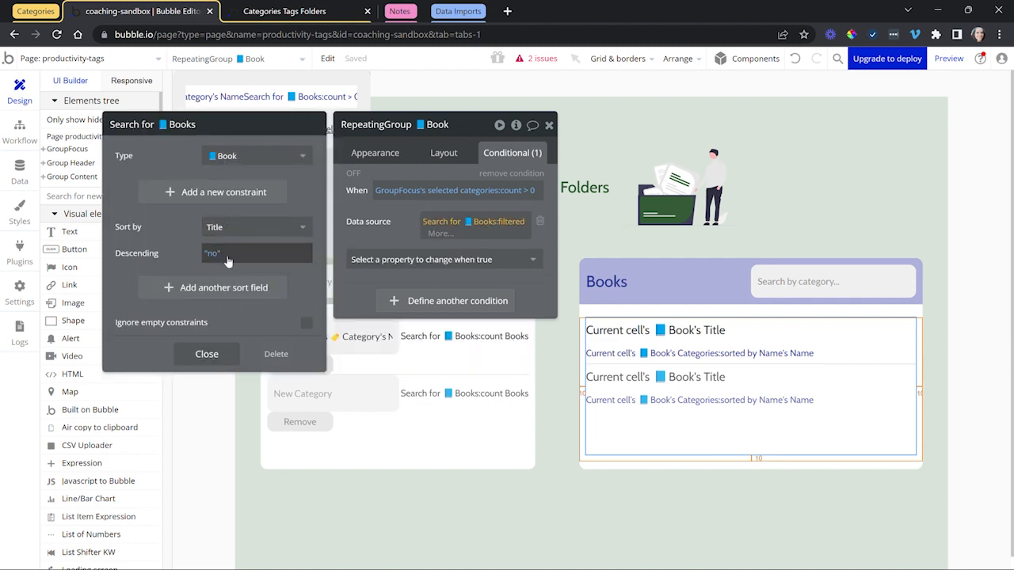
click(513, 227)
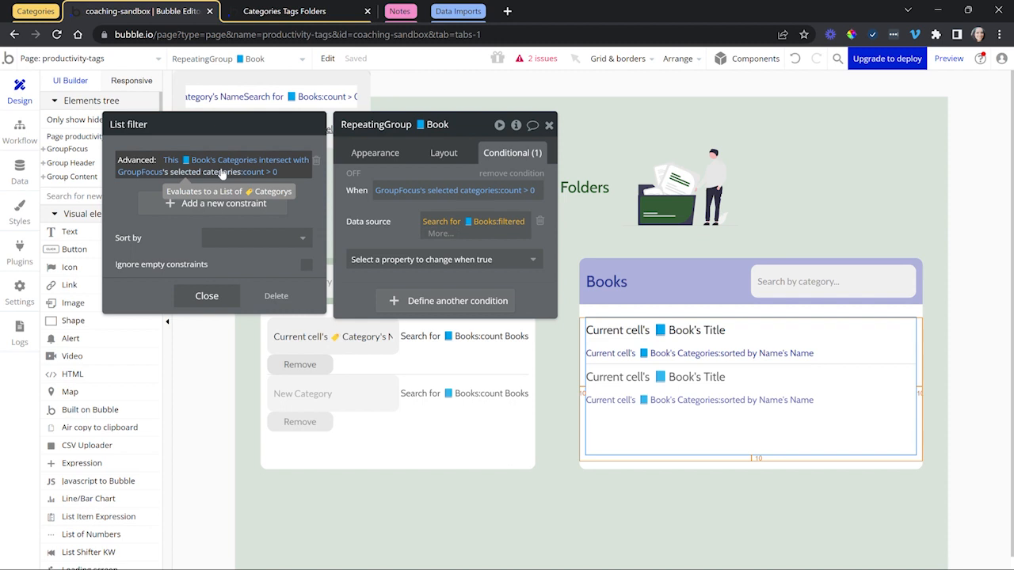
Step: On the running page, filter the books by Favorites, clear that category, and filter by Science Fiction instead
click(284, 11)
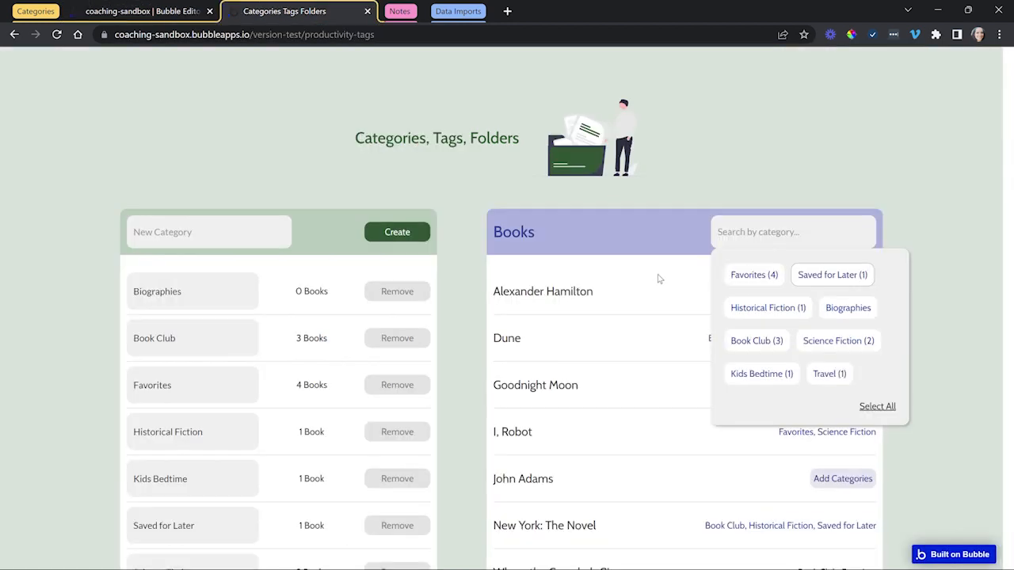
click(753, 275)
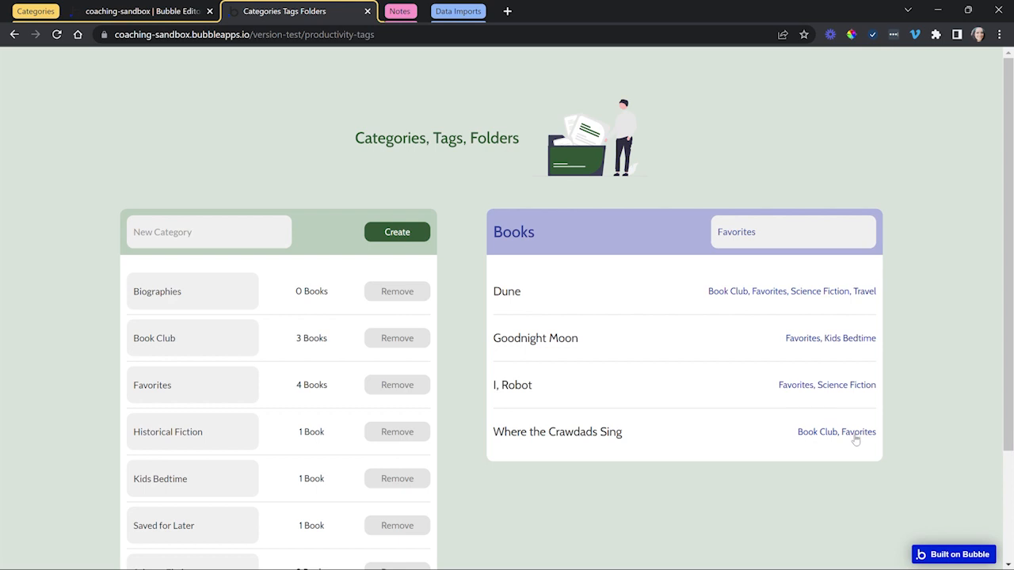
click(757, 241)
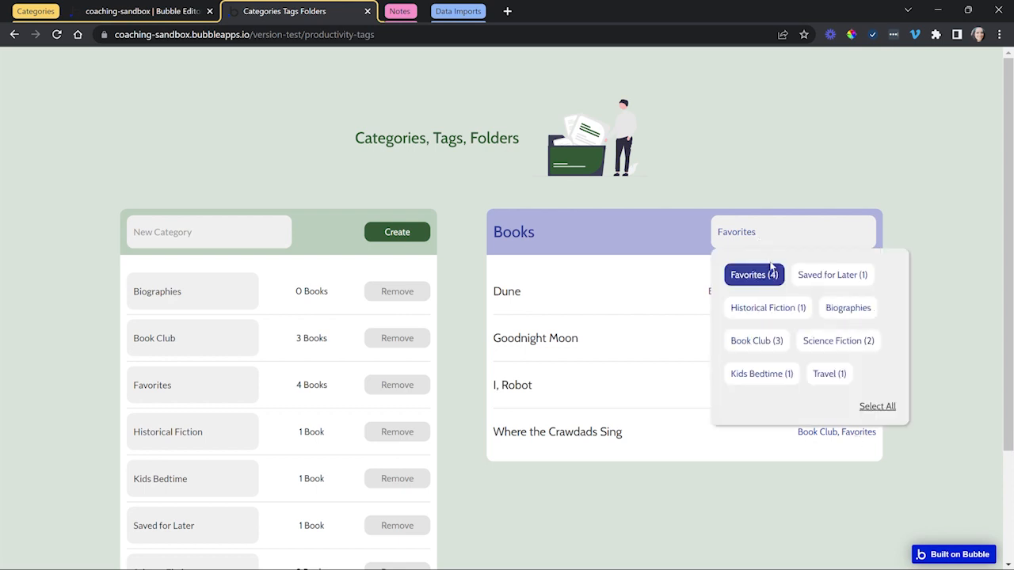
click(766, 284)
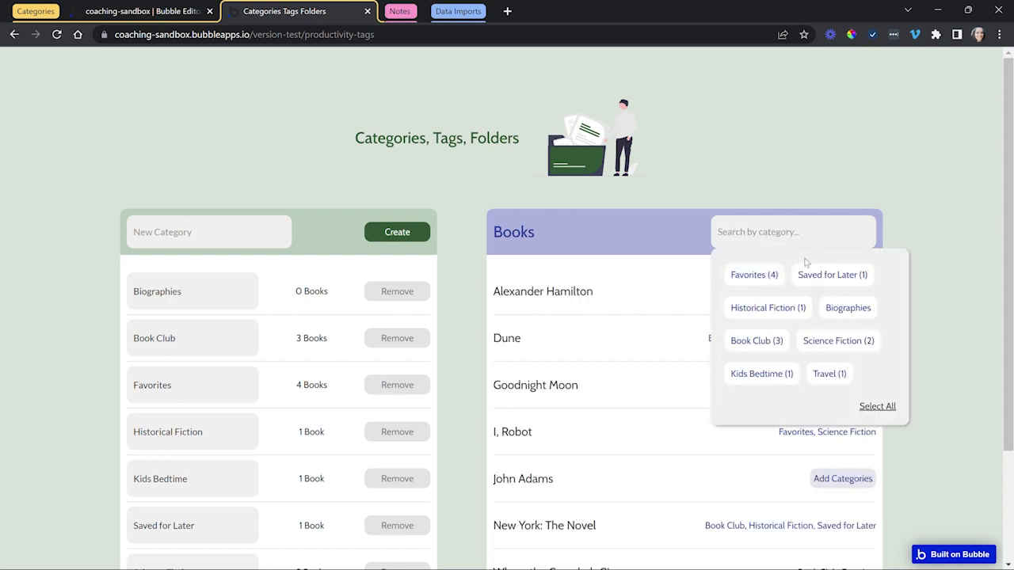
click(827, 341)
click(932, 314)
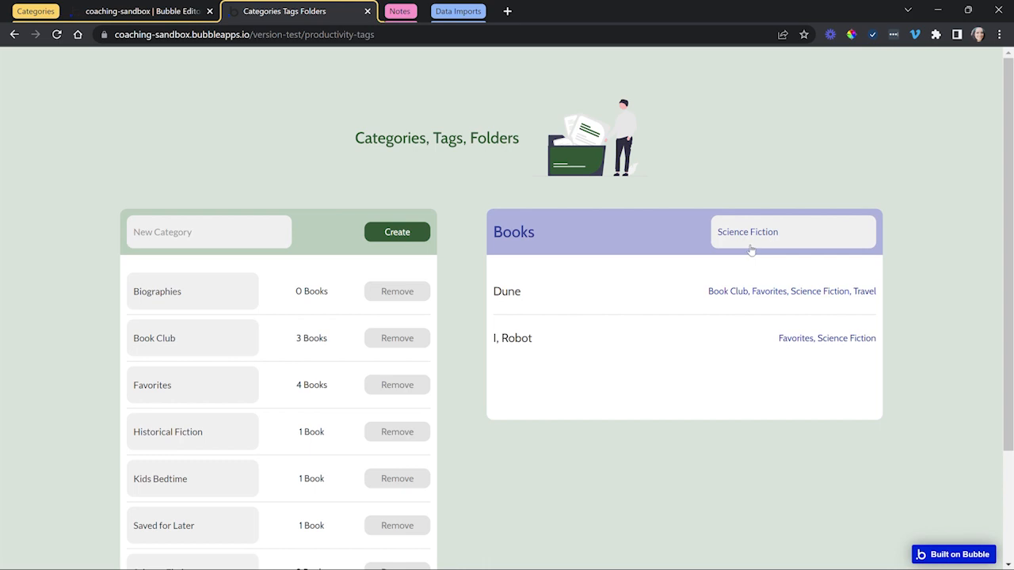
Step: Return to the Bubble editor and close the list filter and the Book repeating group's inspector
click(178, 4)
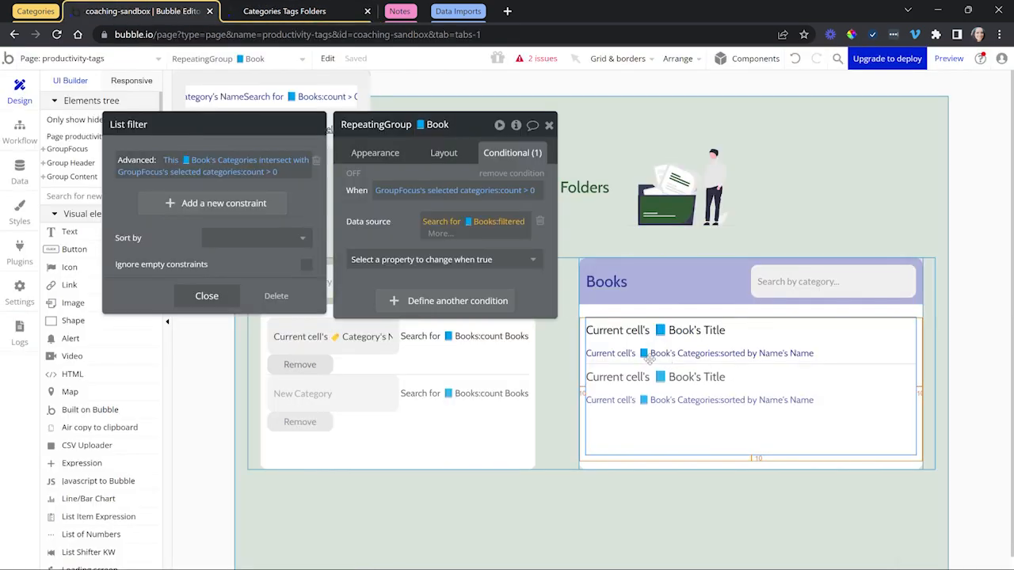
click(216, 296)
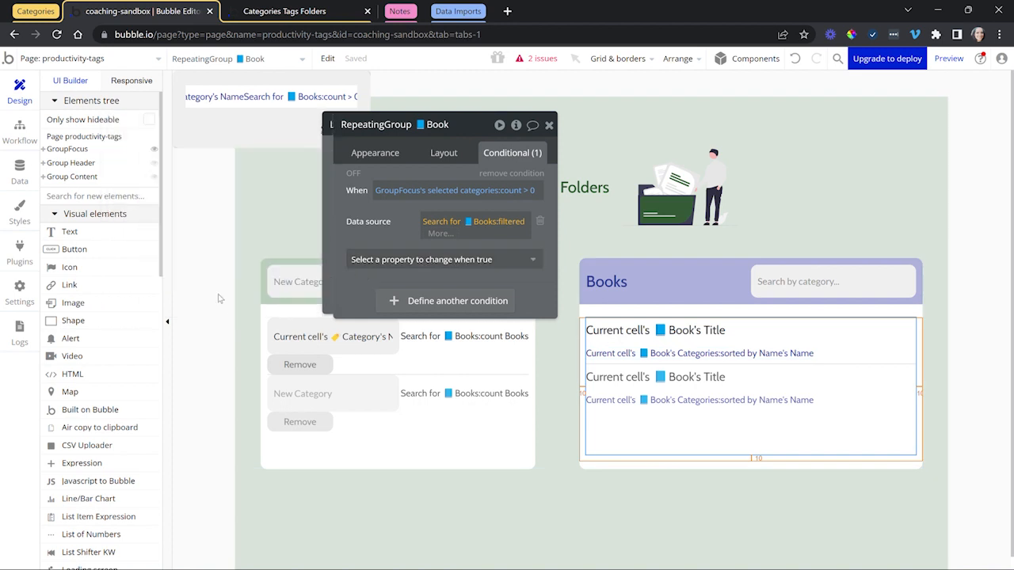
click(212, 352)
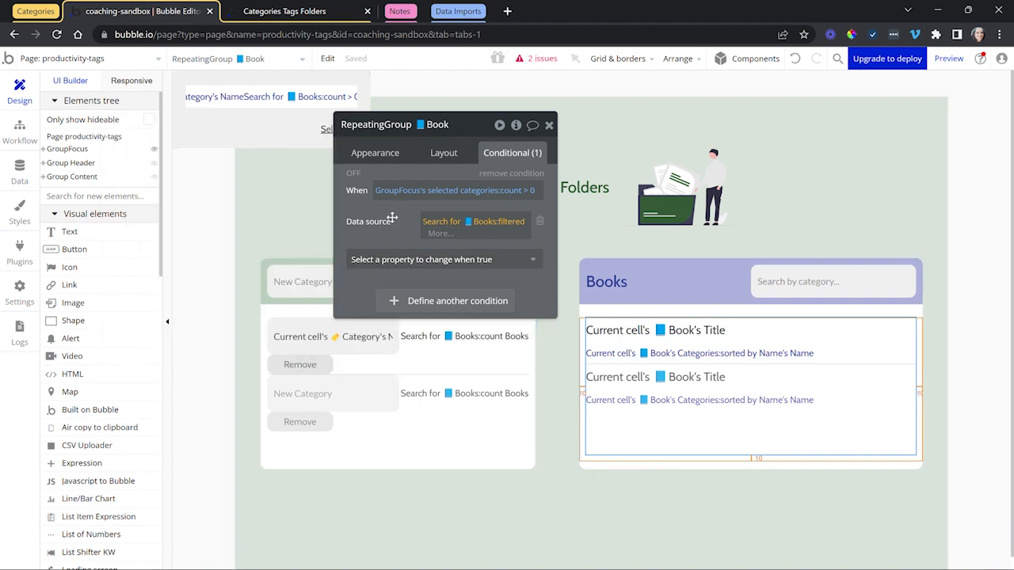
click(549, 125)
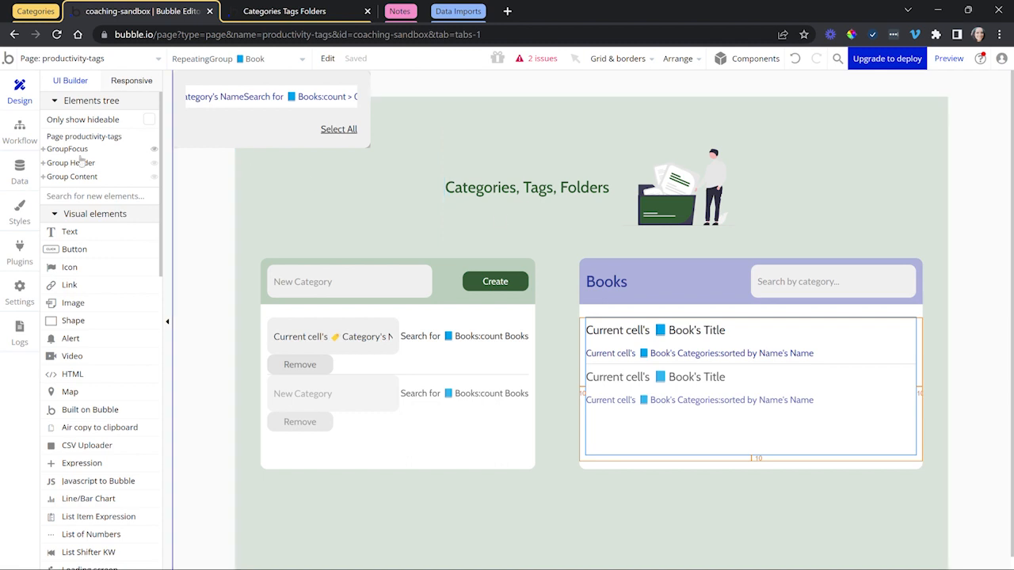
Step: Add a field named Parent Category of type Category to the Category data type
click(6, 168)
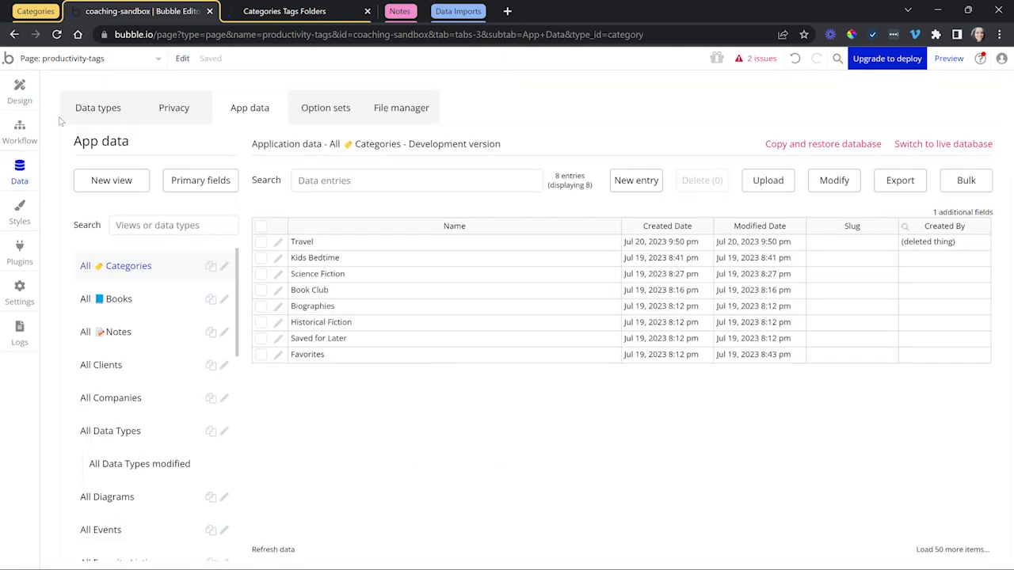
click(88, 113)
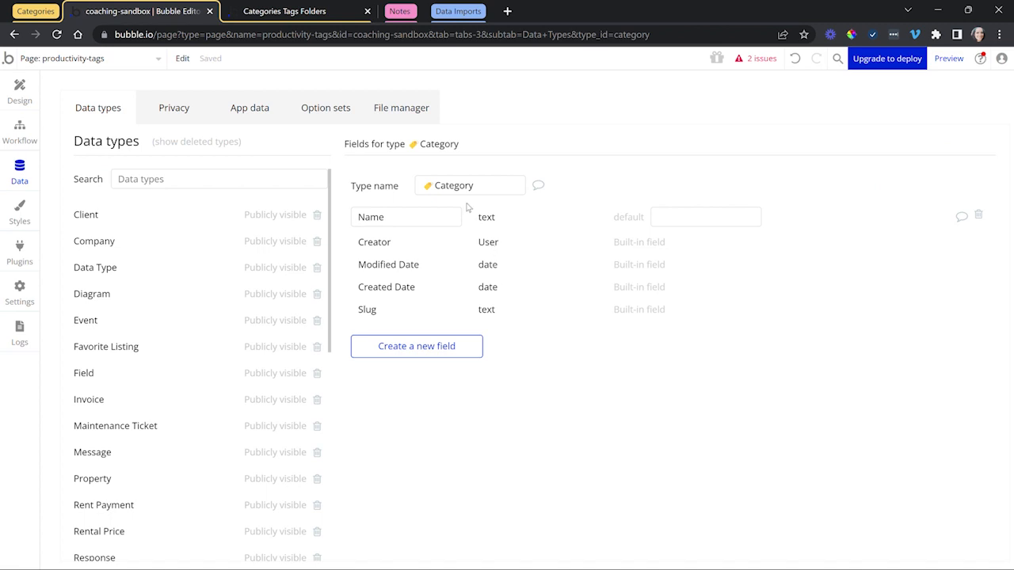
click(408, 350)
text(Par)
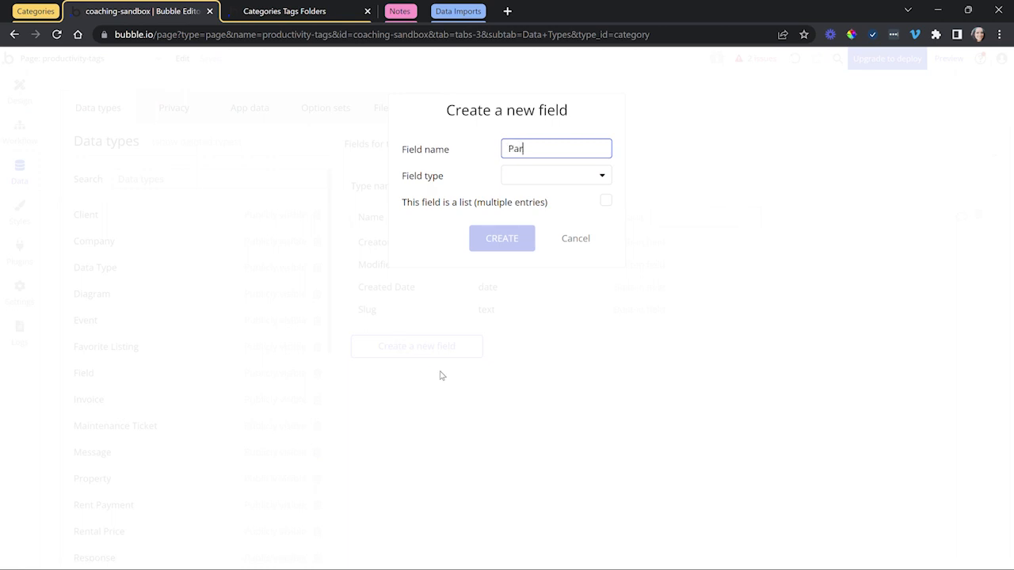
text(ent Catego)
click(559, 175)
text(cate)
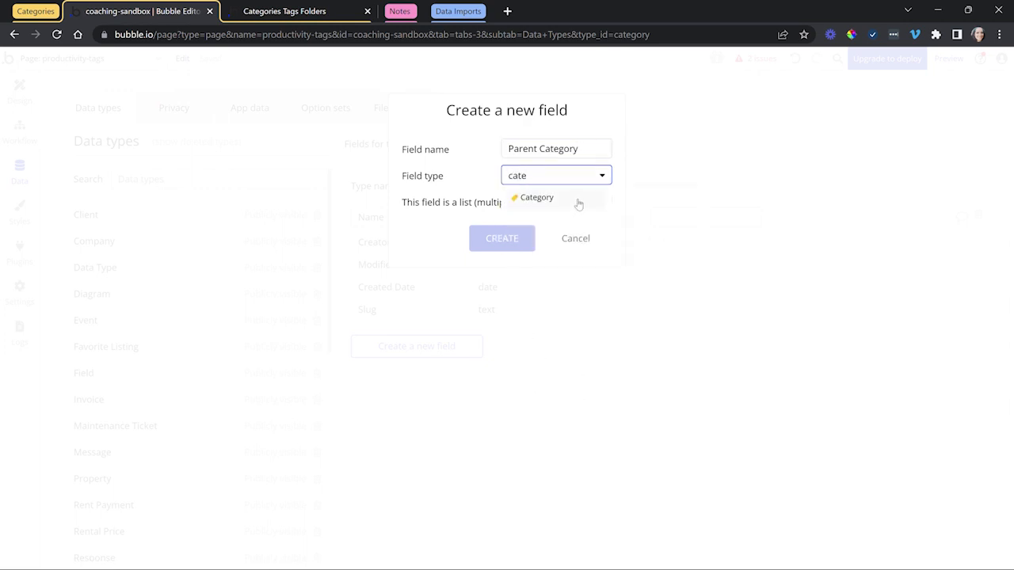
click(536, 196)
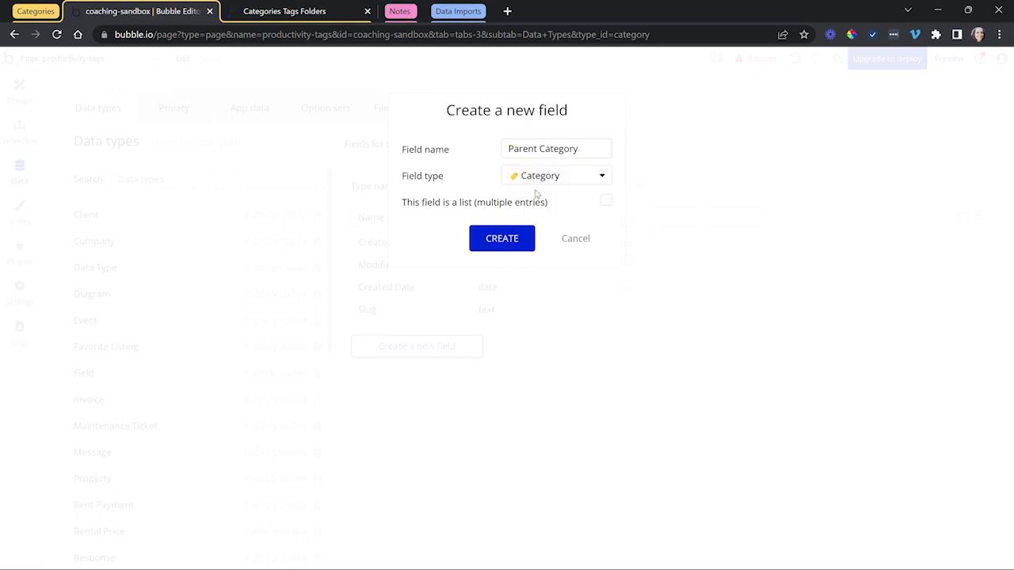
click(506, 238)
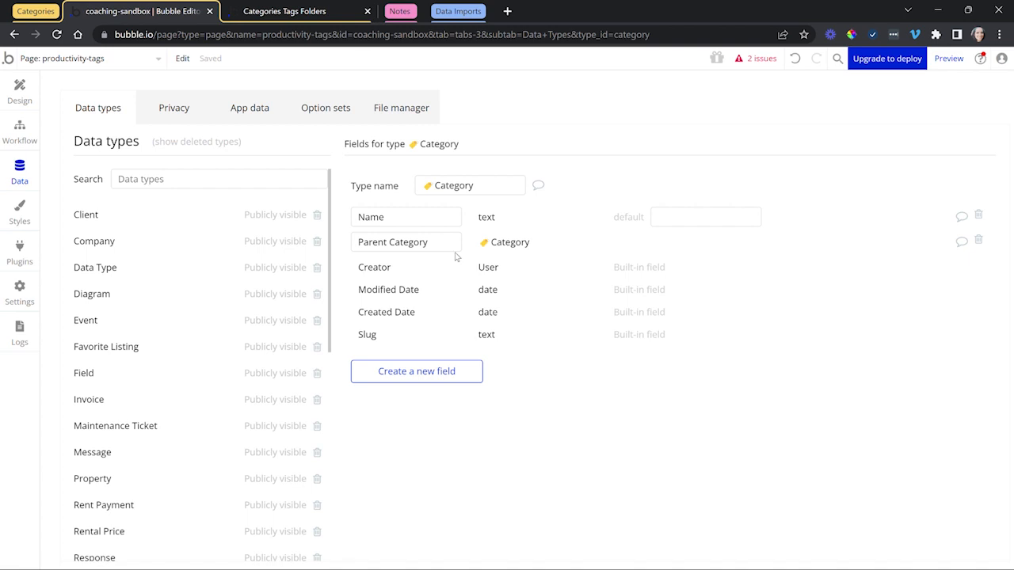
Step: Create a new Category database entry named Europe
click(279, 121)
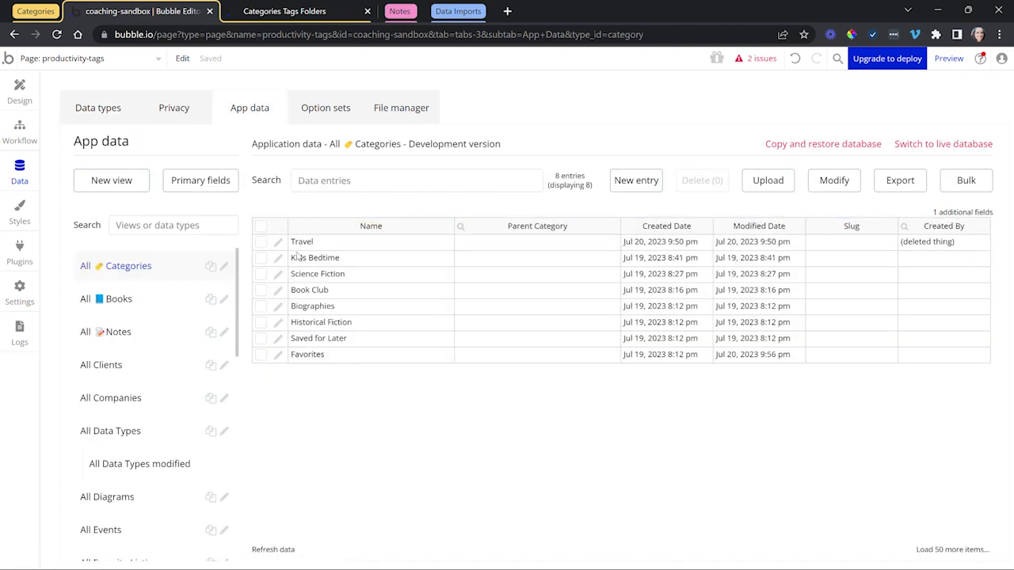
click(634, 185)
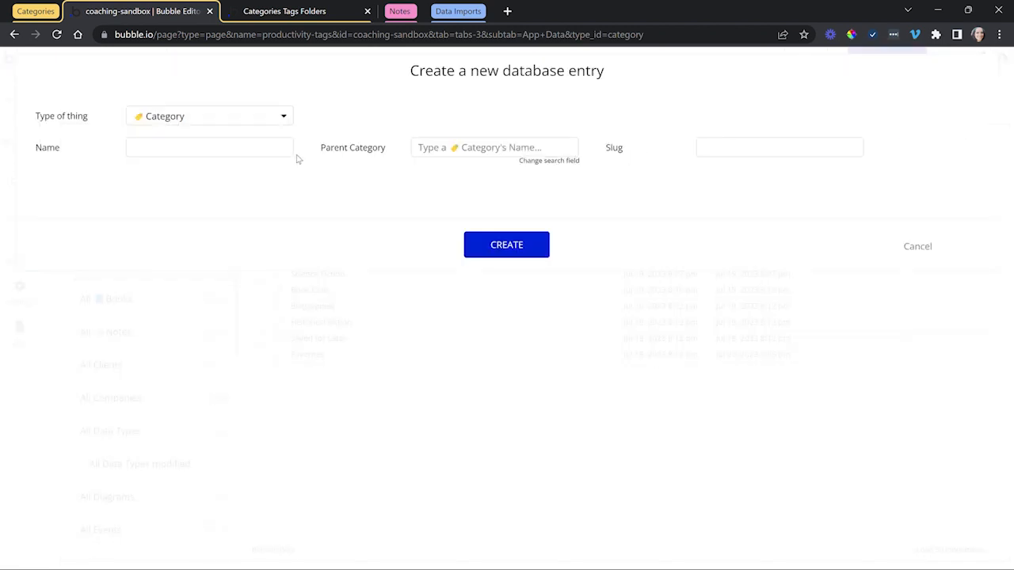
text(Europe)
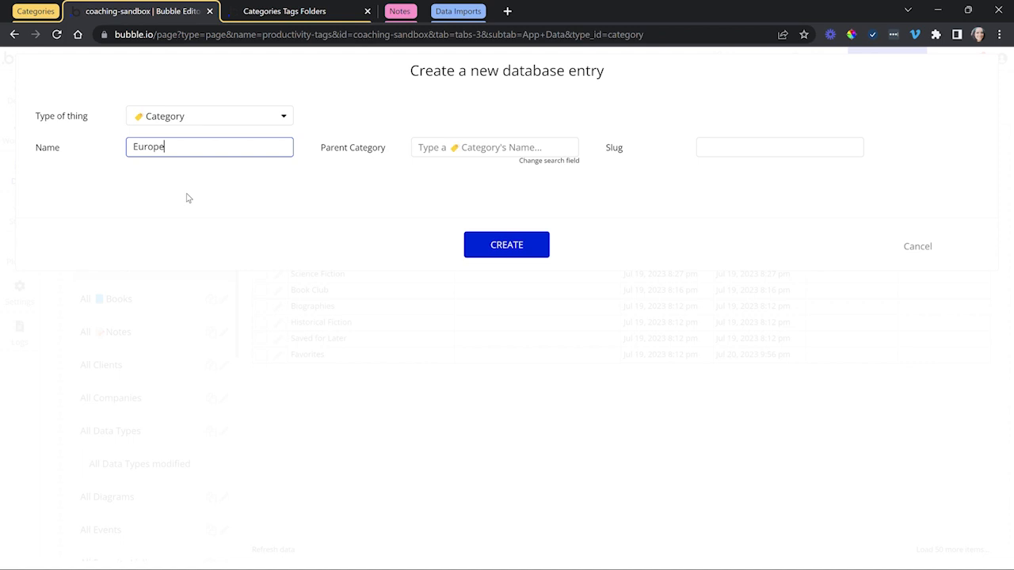
click(511, 243)
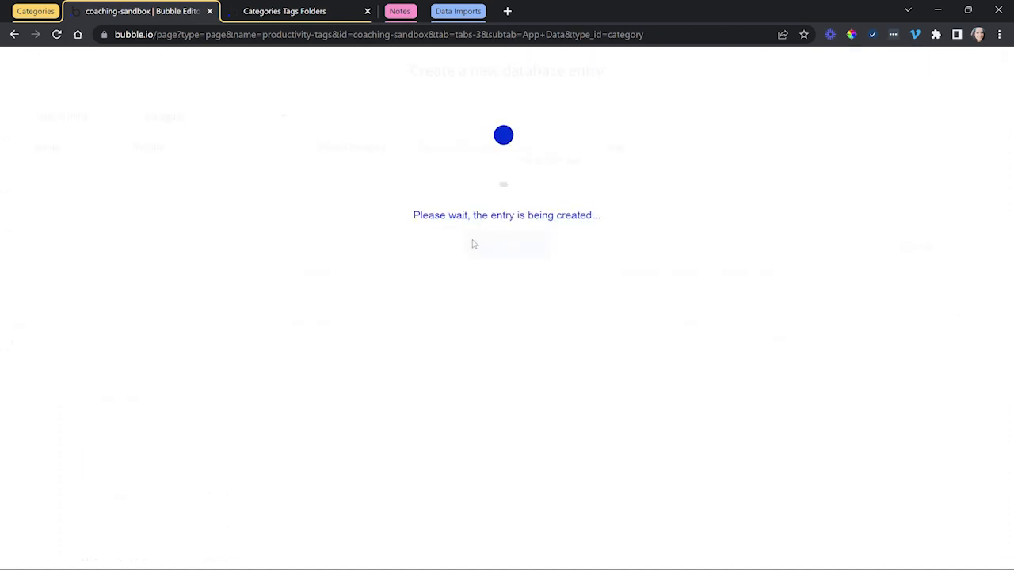
click(518, 214)
click(356, 246)
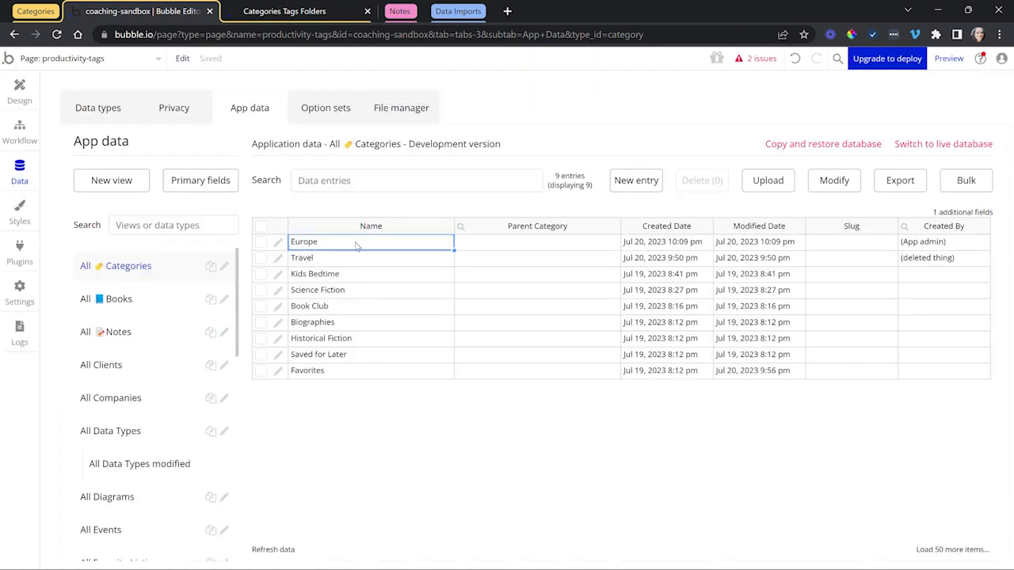
click(359, 260)
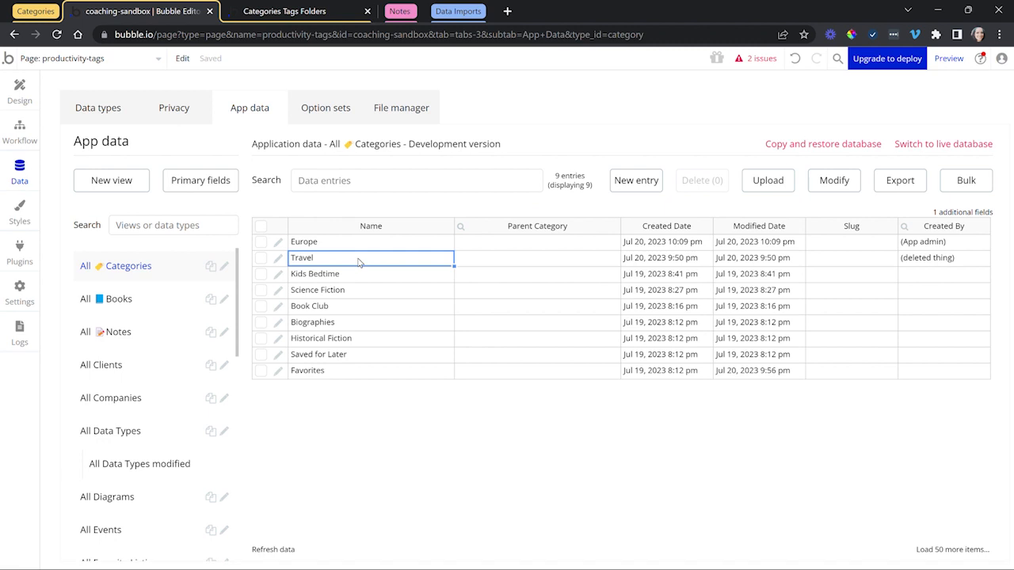
click(322, 248)
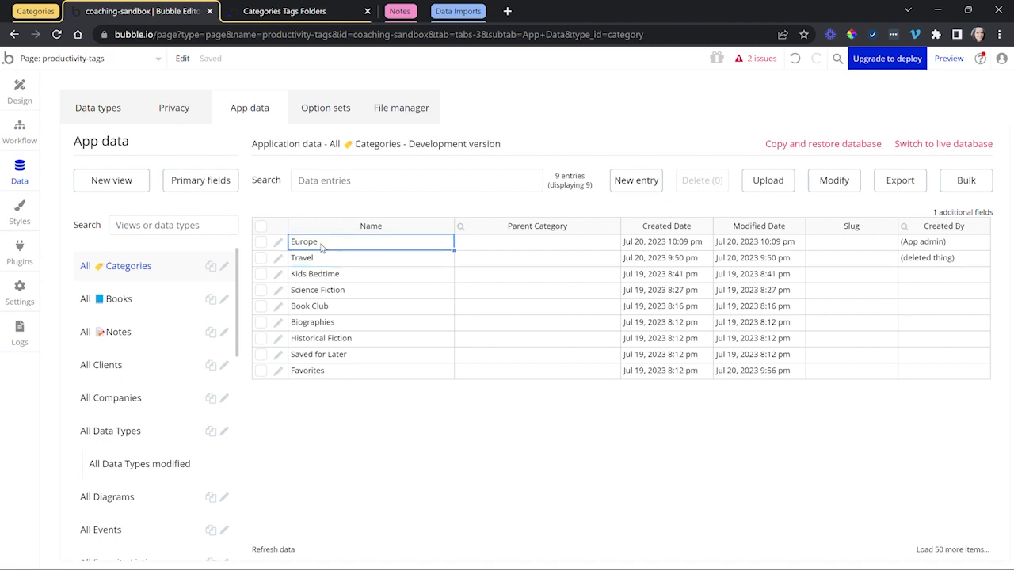
click(319, 260)
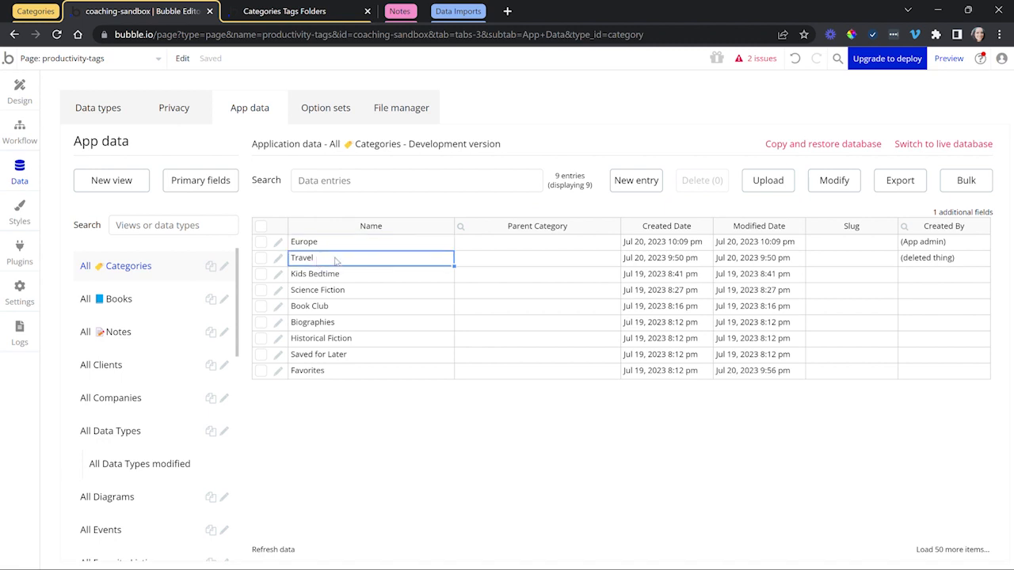
click(320, 245)
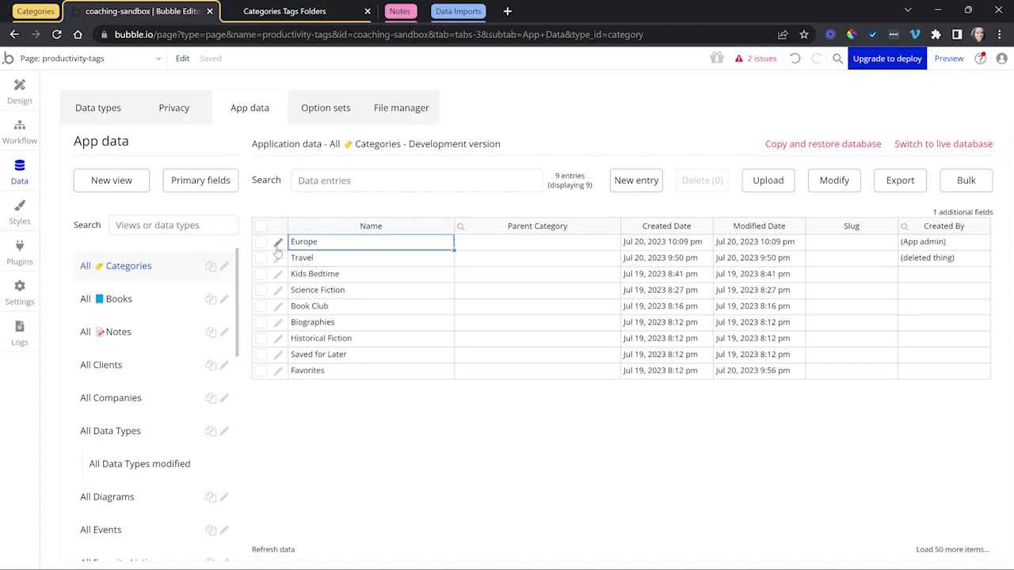
Step: Set the Europe entry's Parent Category to Travel and save the entry
click(278, 243)
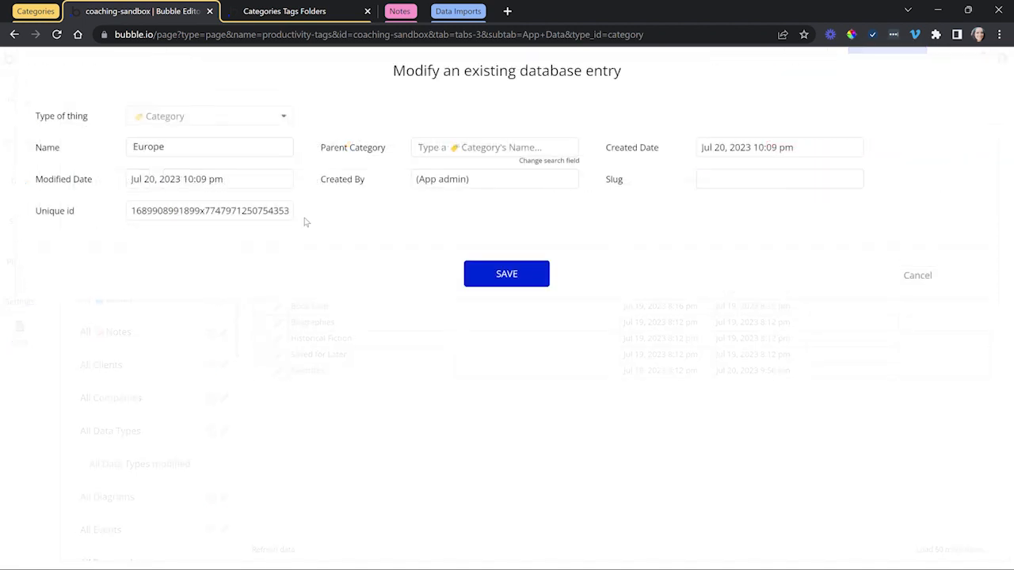
click(437, 148)
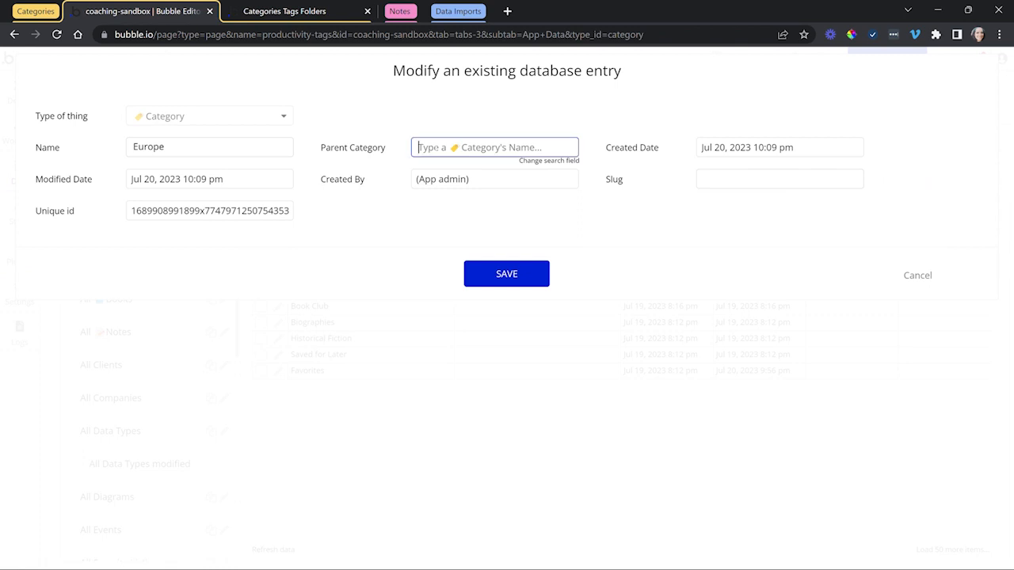
text(tra)
click(432, 170)
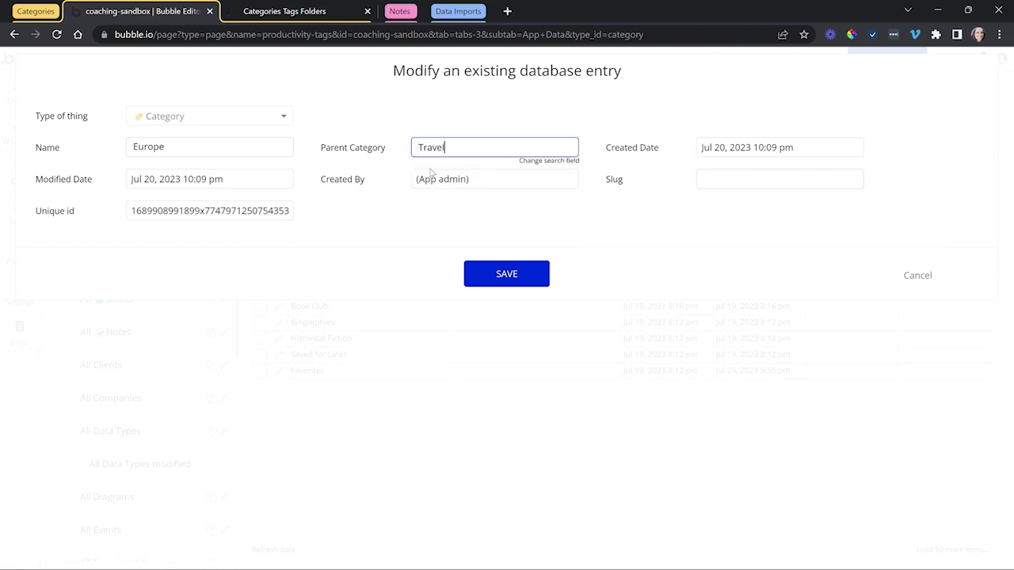
click(480, 270)
click(500, 226)
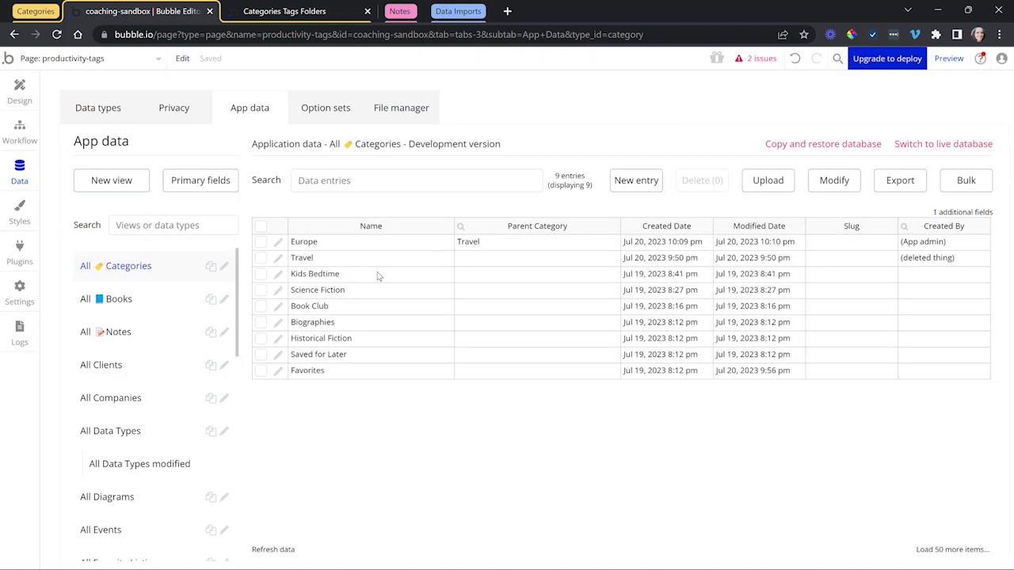
Step: Compare the Name and Parent Category values of the Europe and Travel entries in the Categories data
click(471, 245)
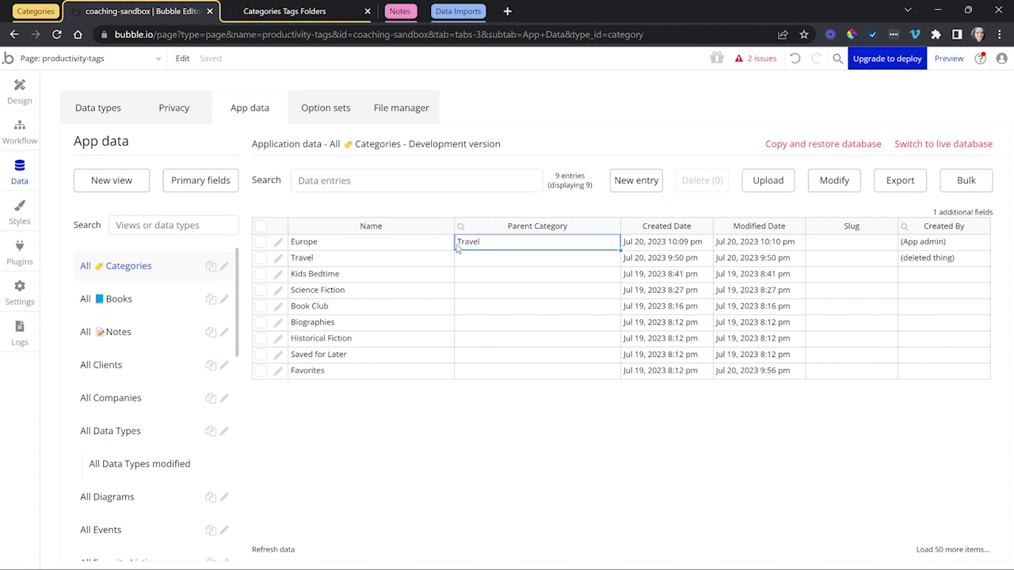
click(428, 260)
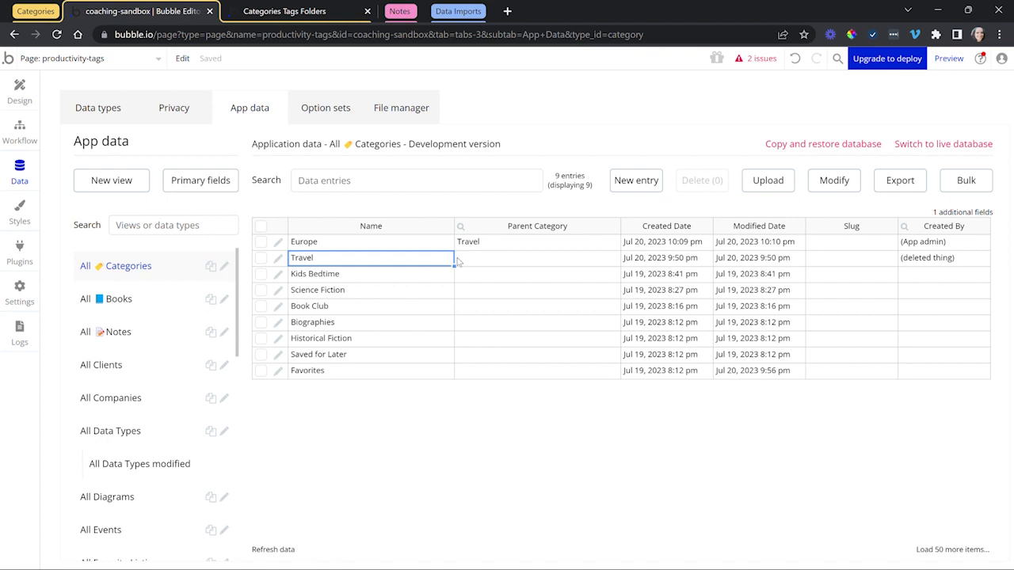
click(467, 262)
click(435, 263)
drag(460, 262, 472, 266)
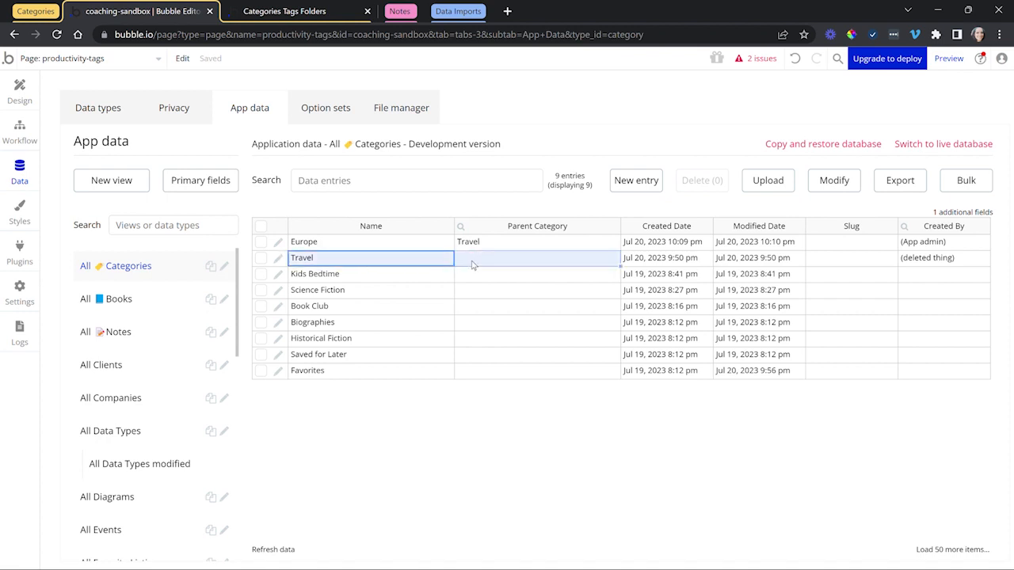
click(445, 246)
click(472, 251)
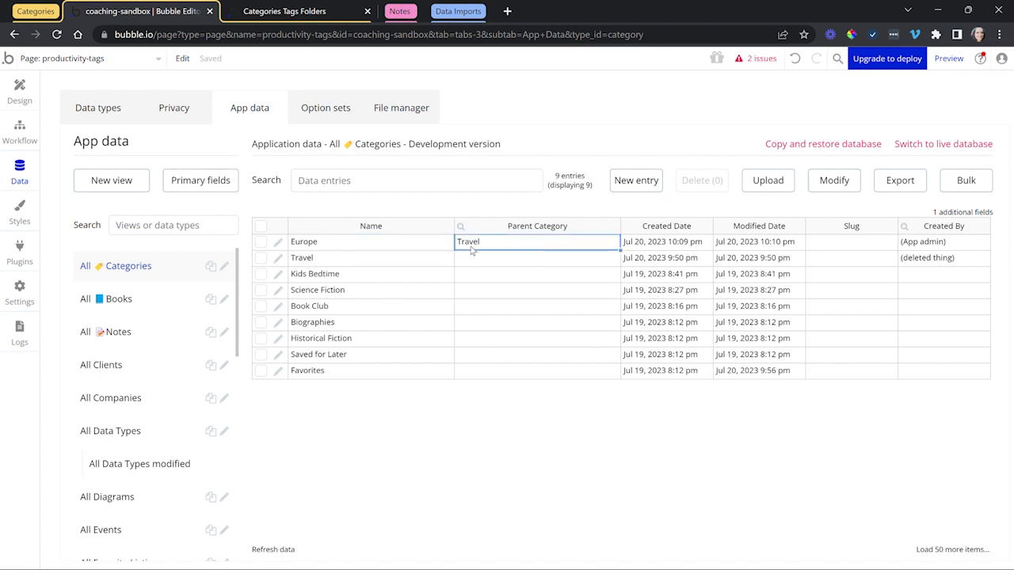
click(441, 247)
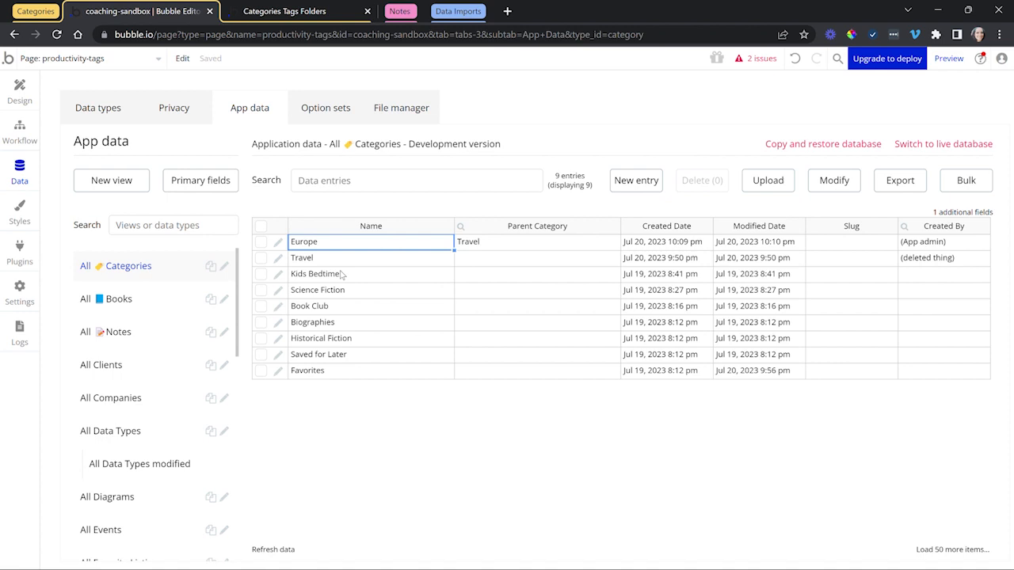
drag(313, 264, 488, 264)
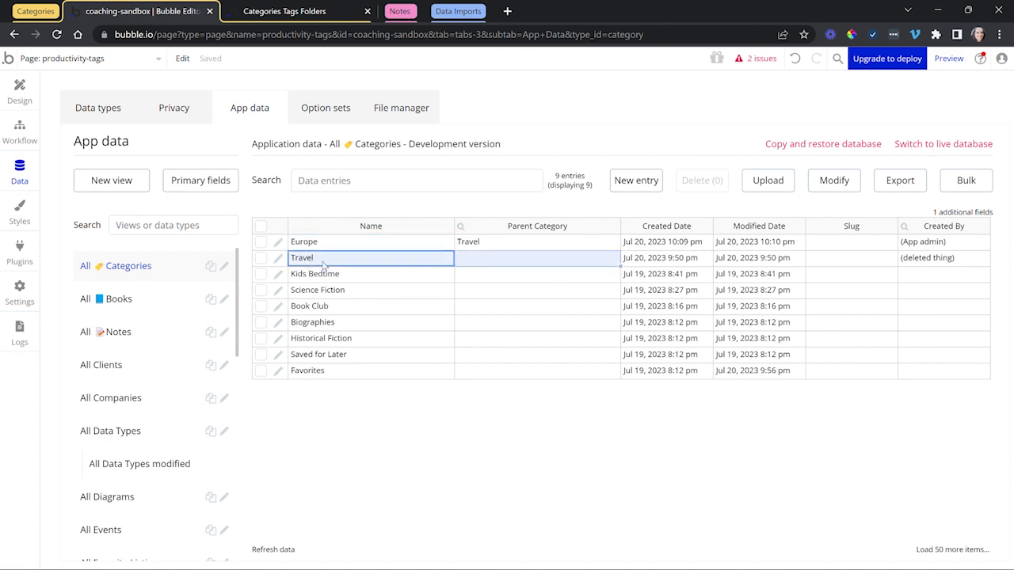
drag(347, 246, 455, 245)
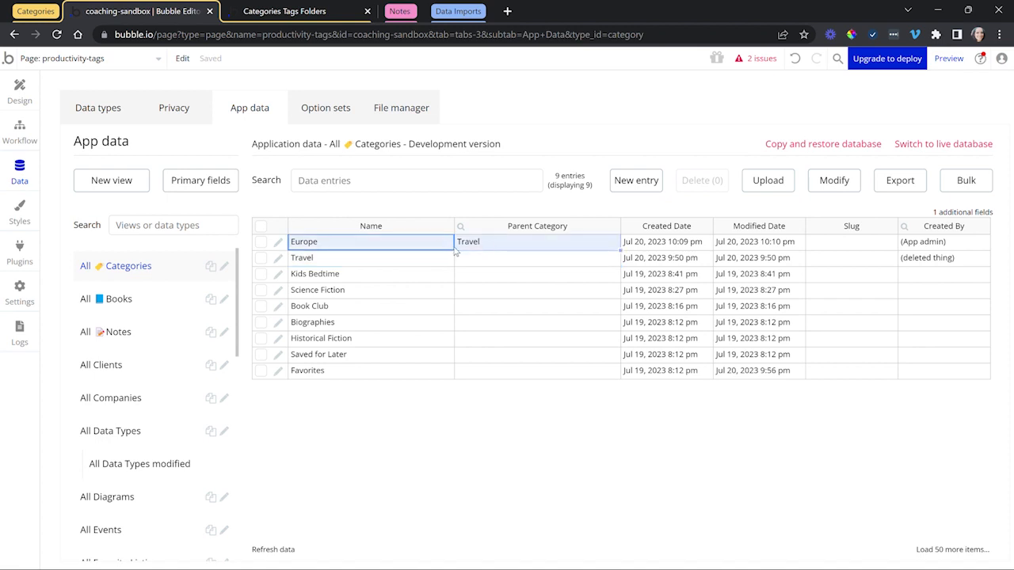
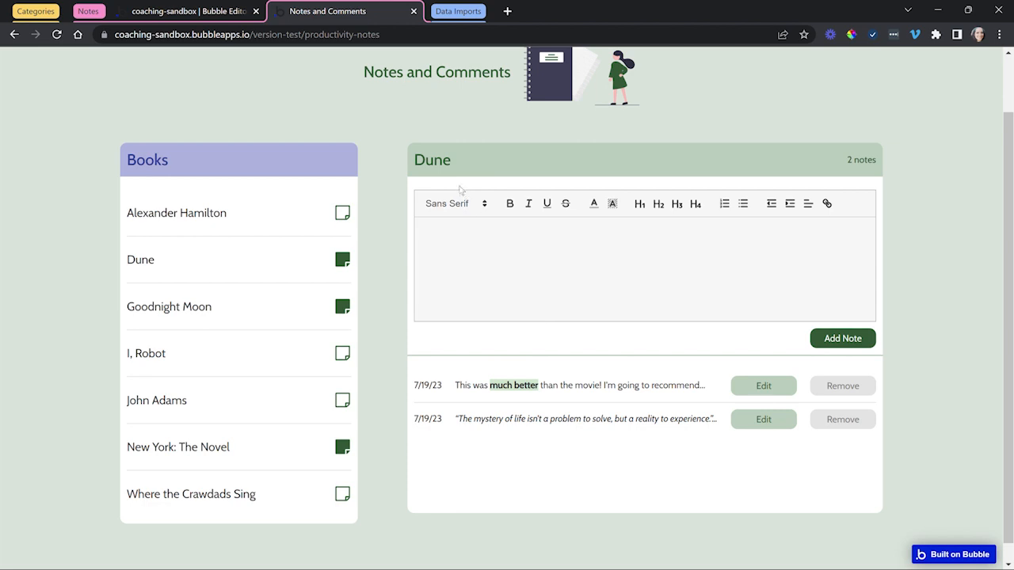
drag(450, 161, 426, 162)
click(426, 163)
drag(416, 163, 449, 161)
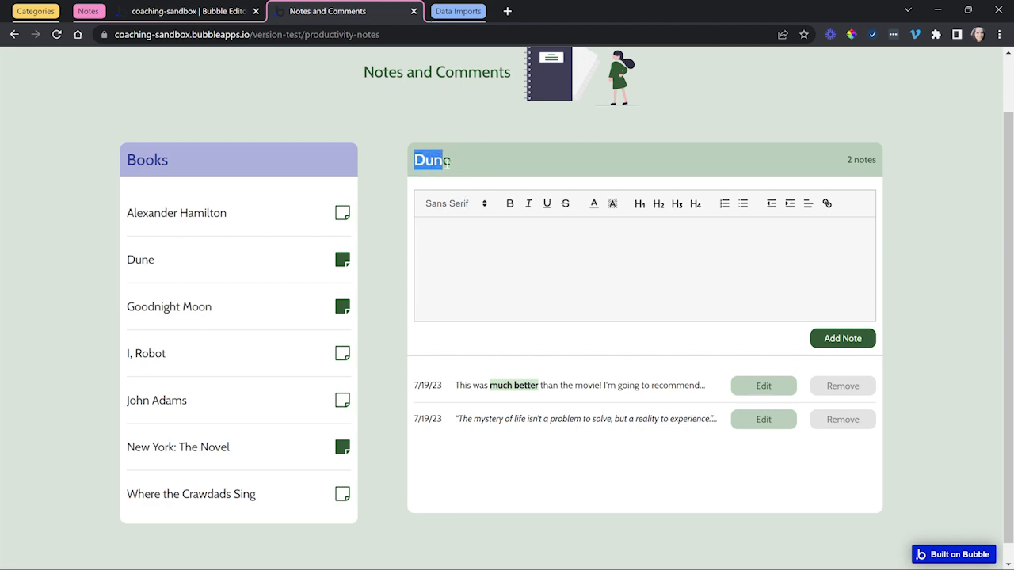
click(467, 163)
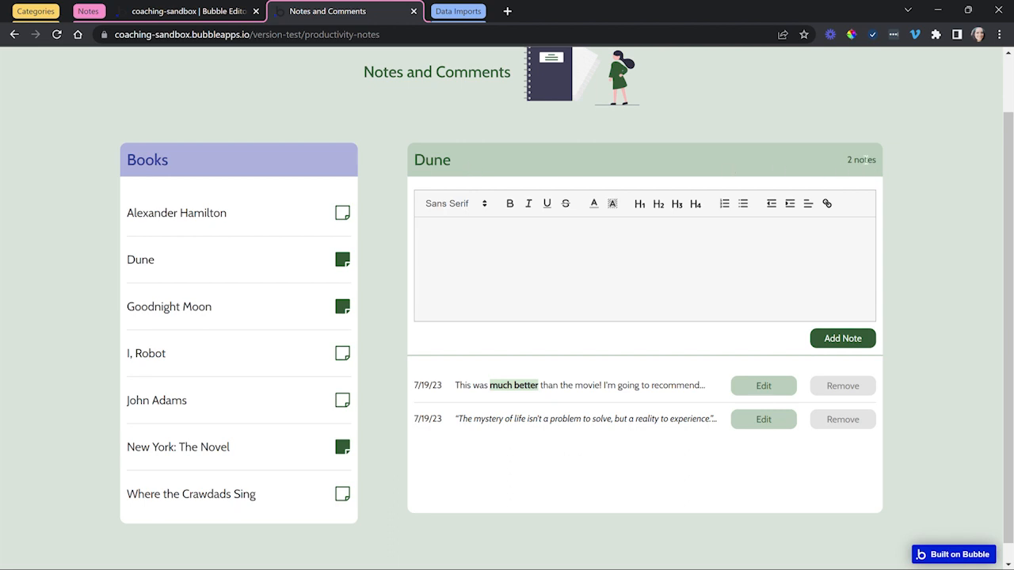
drag(846, 161, 875, 161)
Step: Add the note "I really enjoyed reading this book" to Dune on the running Notes and Comments page
click(701, 279)
text(I really enjoyed)
text( readay)
text(ng this book)
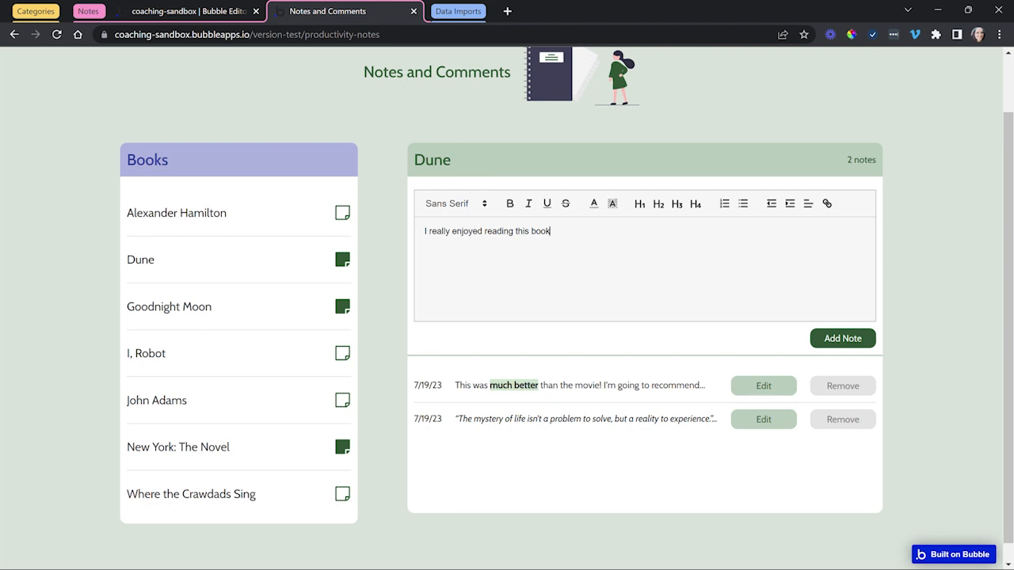
click(834, 340)
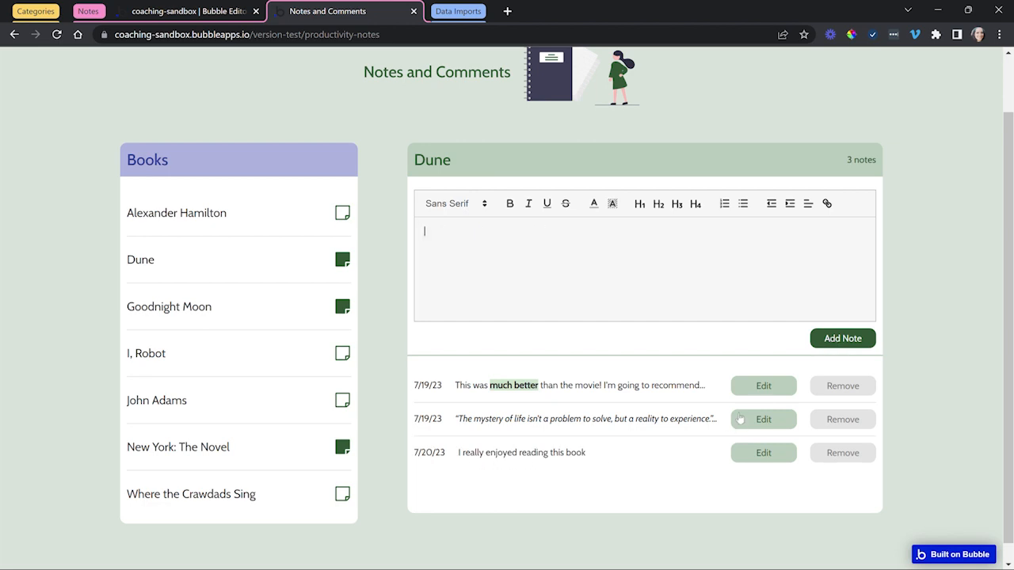
Step: Edit Dune's first note by appending the bold line "Edit: I'm making a change" below its text, and save it
click(758, 388)
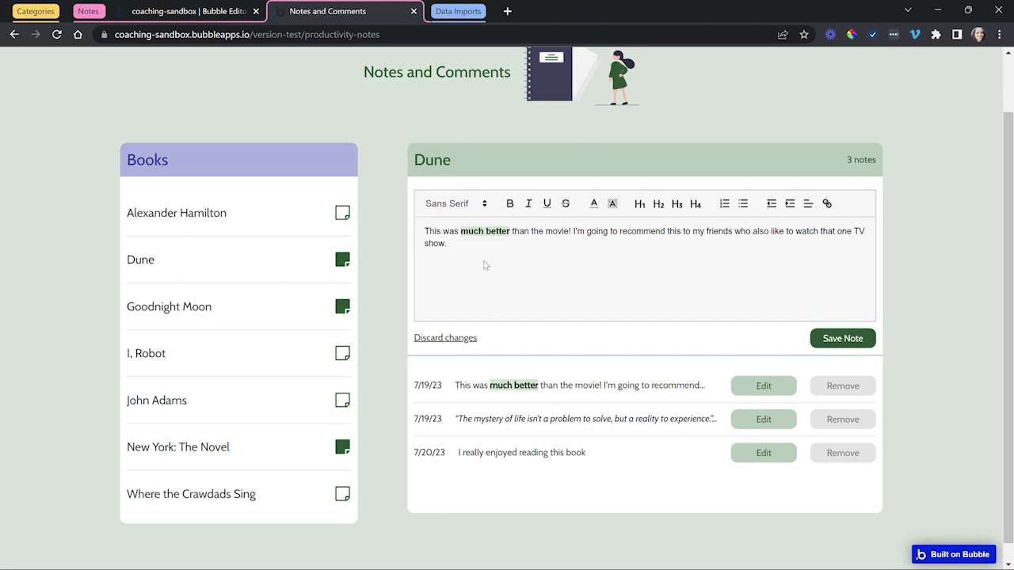
drag(467, 232, 492, 231)
click(449, 244)
text(Edit: I'm making a change)
triple_click(515, 268)
click(510, 204)
click(563, 310)
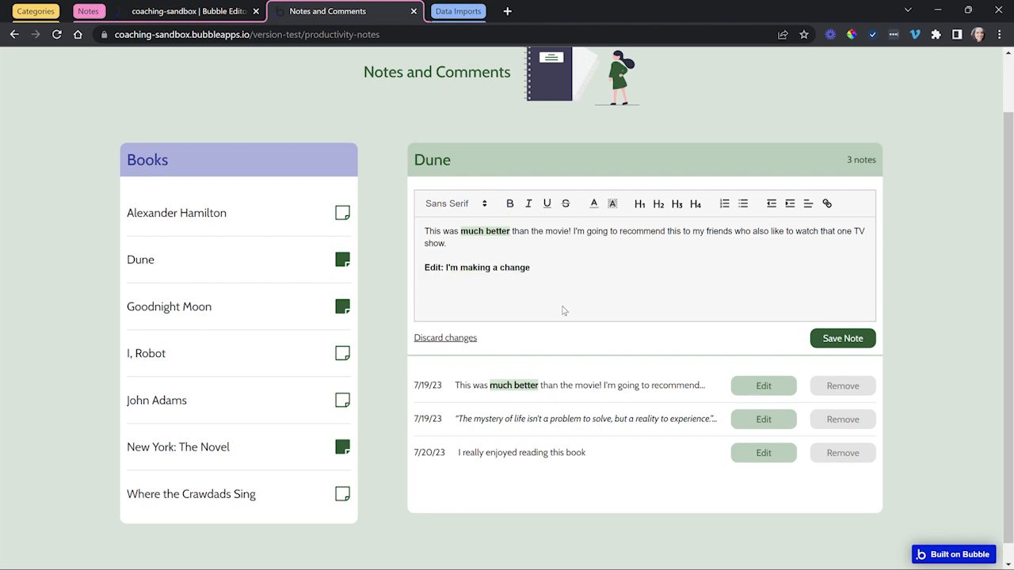
click(842, 340)
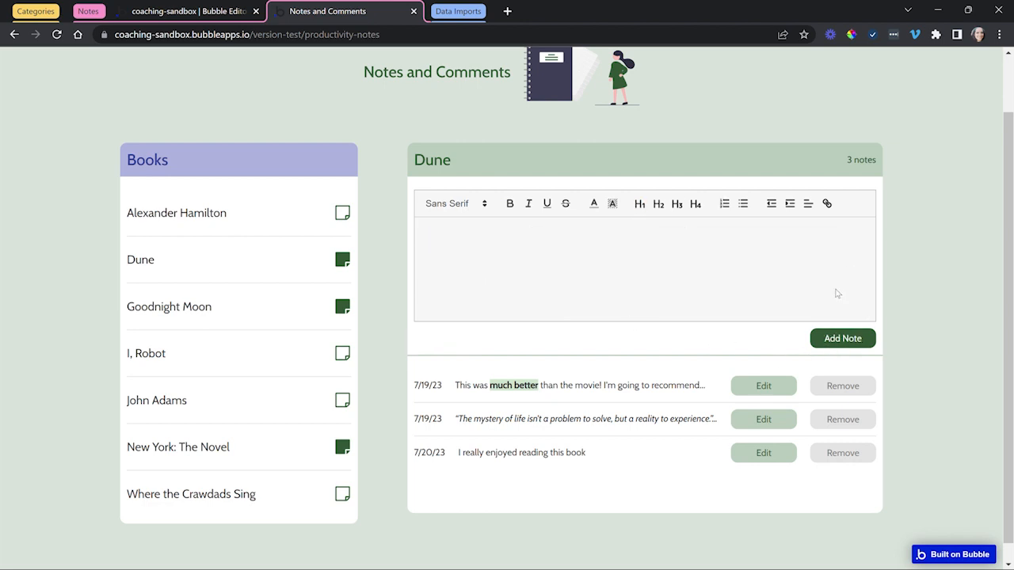
Step: Open Dune's quote note for editing, discard the changes, and reopen the first note to check its appended line
click(773, 429)
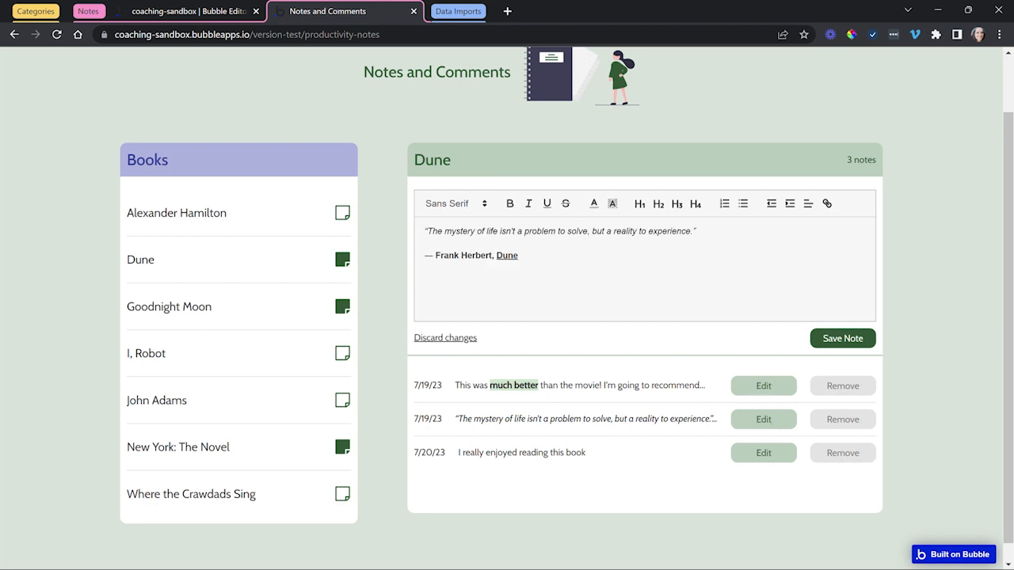
click(458, 339)
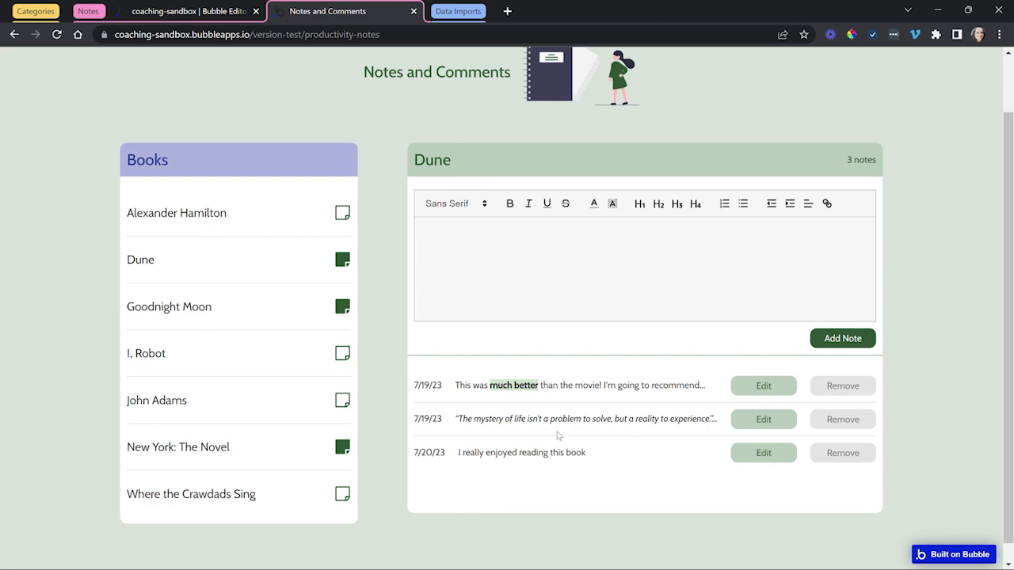
click(751, 391)
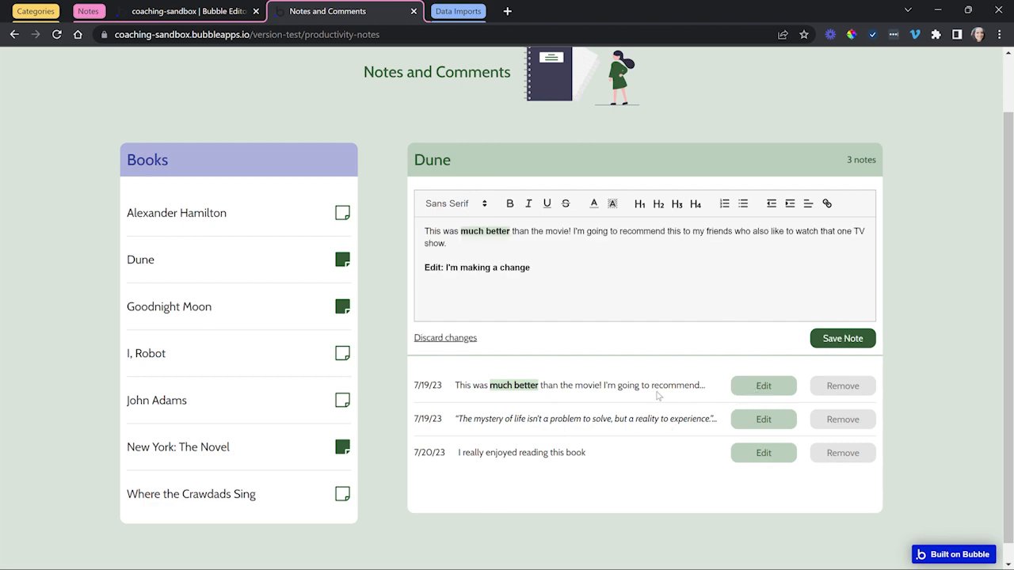
drag(461, 268, 499, 268)
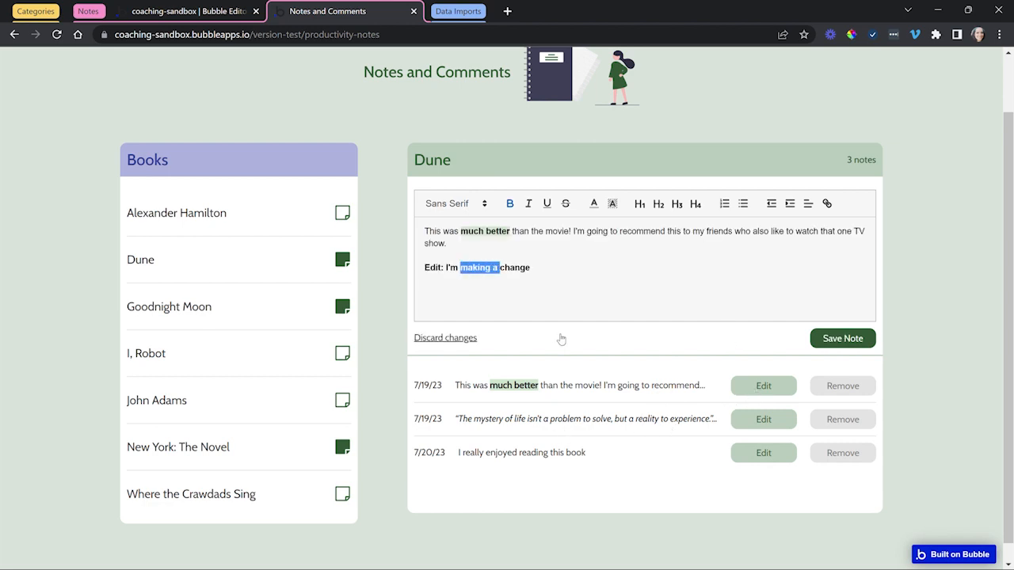
Step: Remove the note "I really enjoyed reading this book" from Dune
click(843, 454)
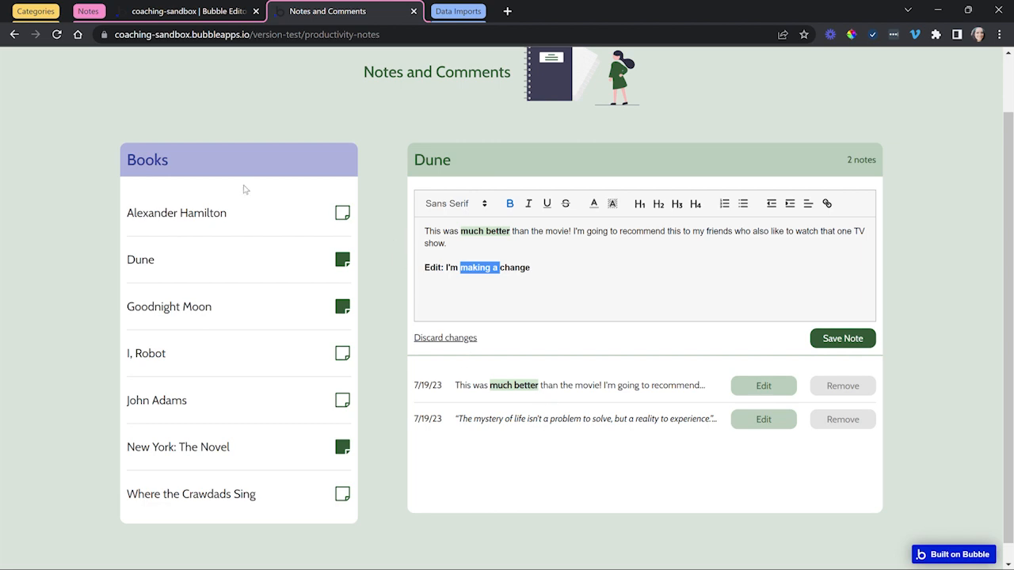
Step: View the notes of Alexander Hamilton, Goodnight Moon and New York: The Novel, ending on Dune
click(341, 216)
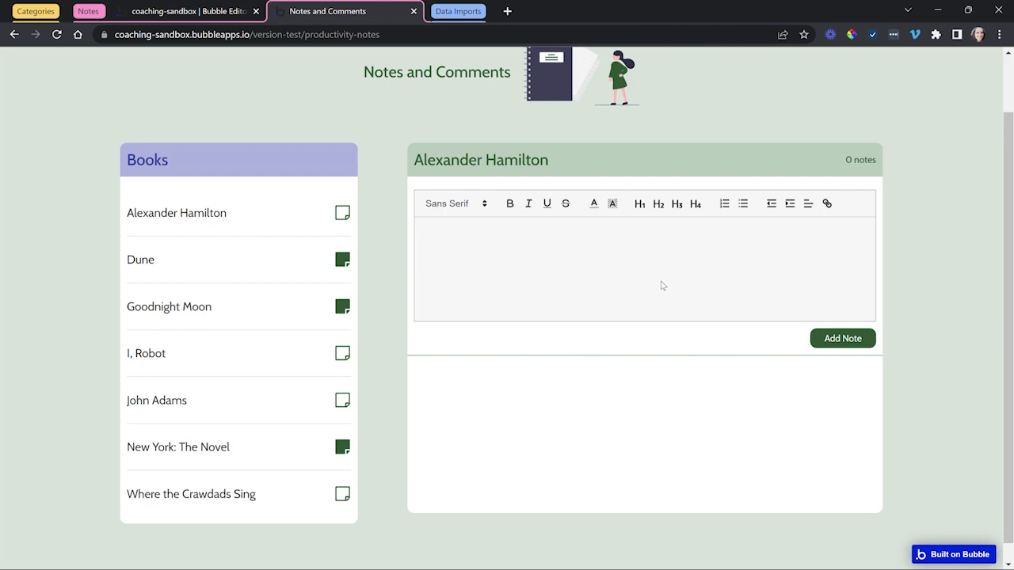
click(344, 306)
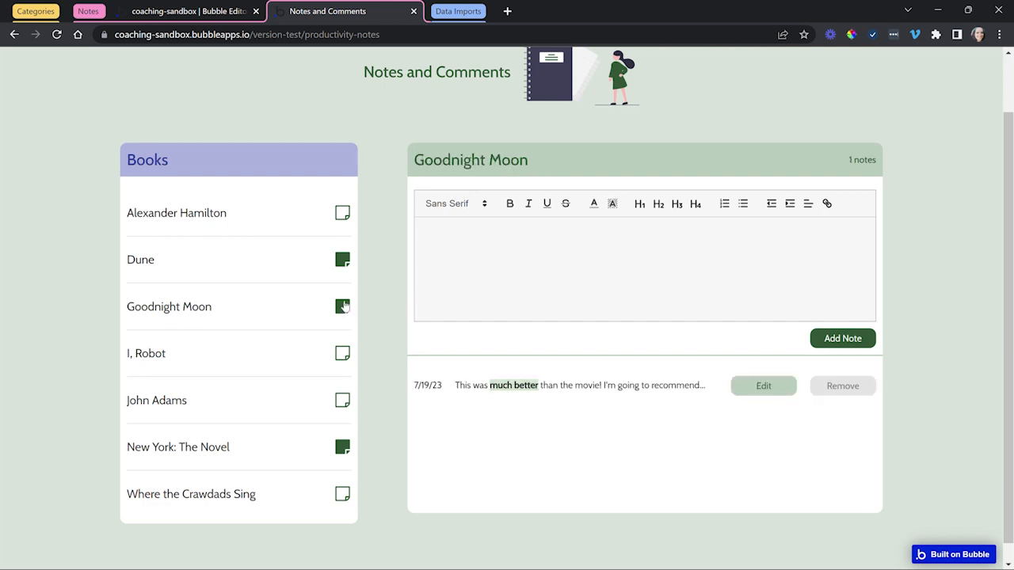
click(342, 449)
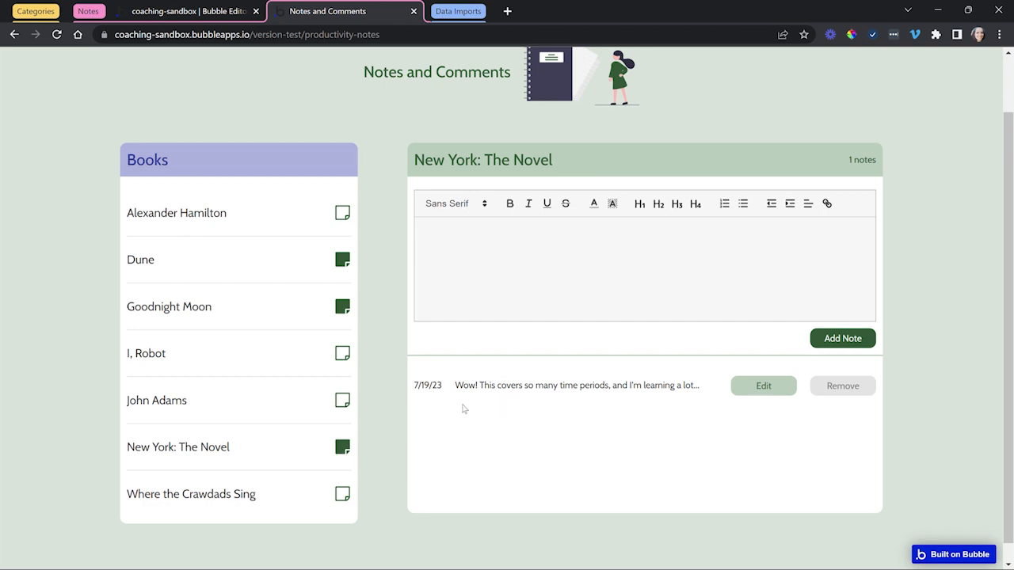
click(339, 309)
click(347, 261)
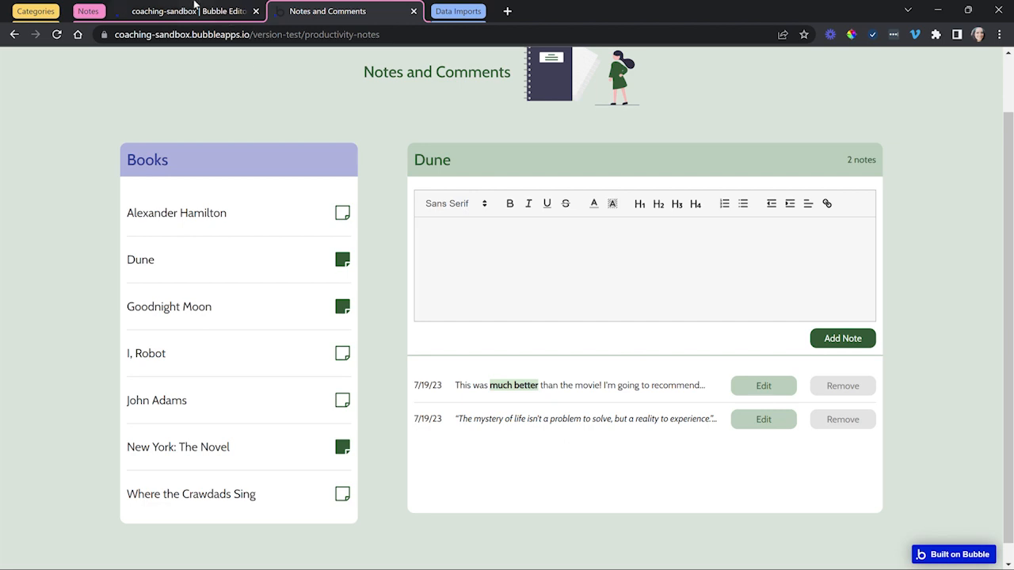
Step: Switch to the Bubble editor and examine the fields of the Book and Note data types
click(191, 8)
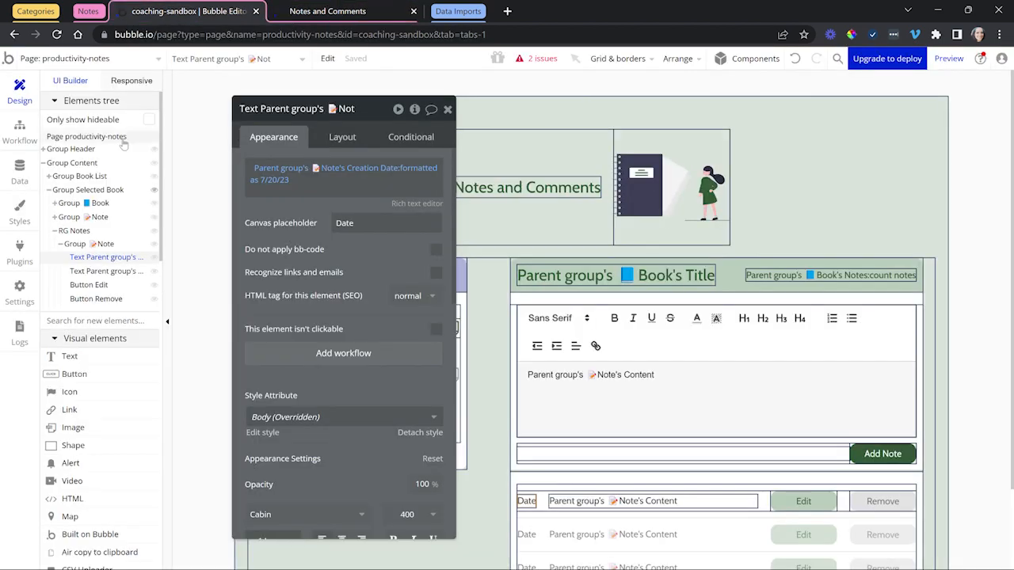
click(33, 176)
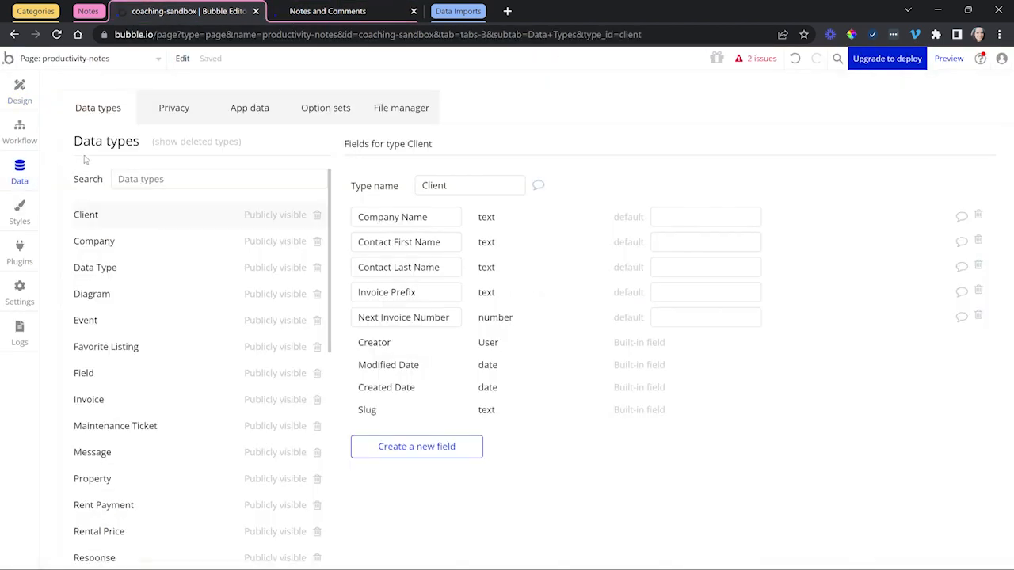
scroll(199, 387, down, 3)
scroll(164, 485, down, 2)
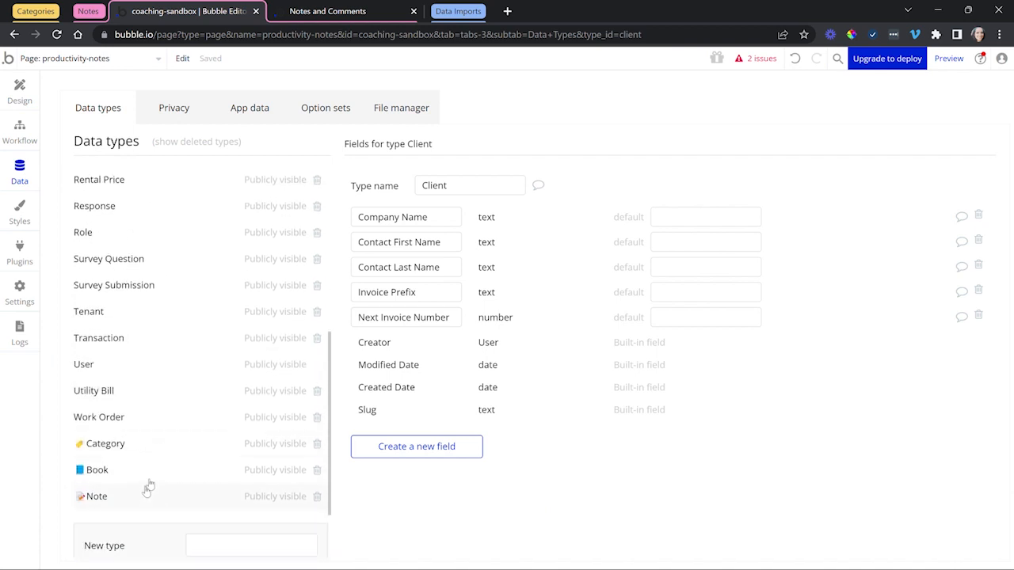
click(151, 472)
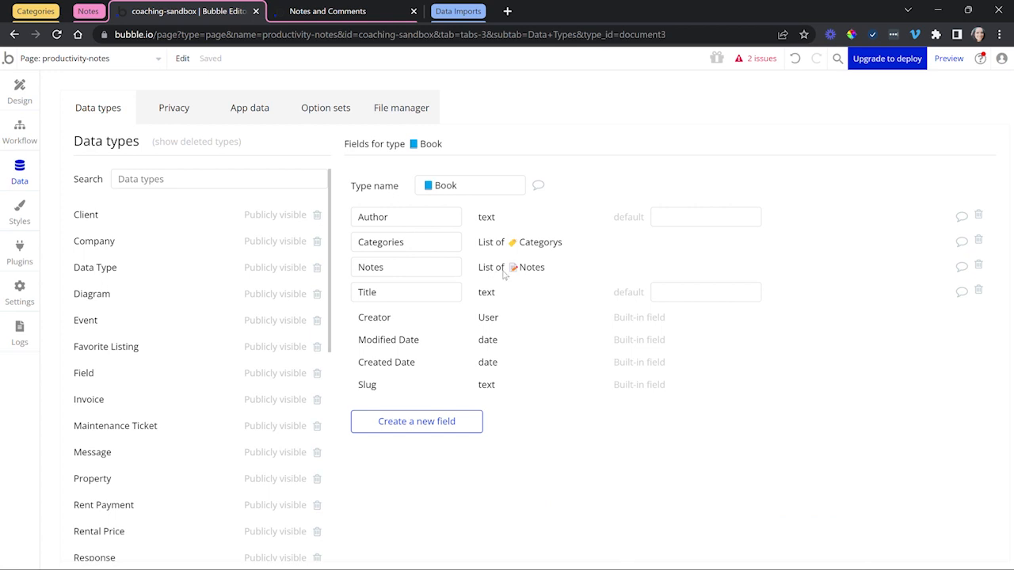
scroll(181, 507, down, 4)
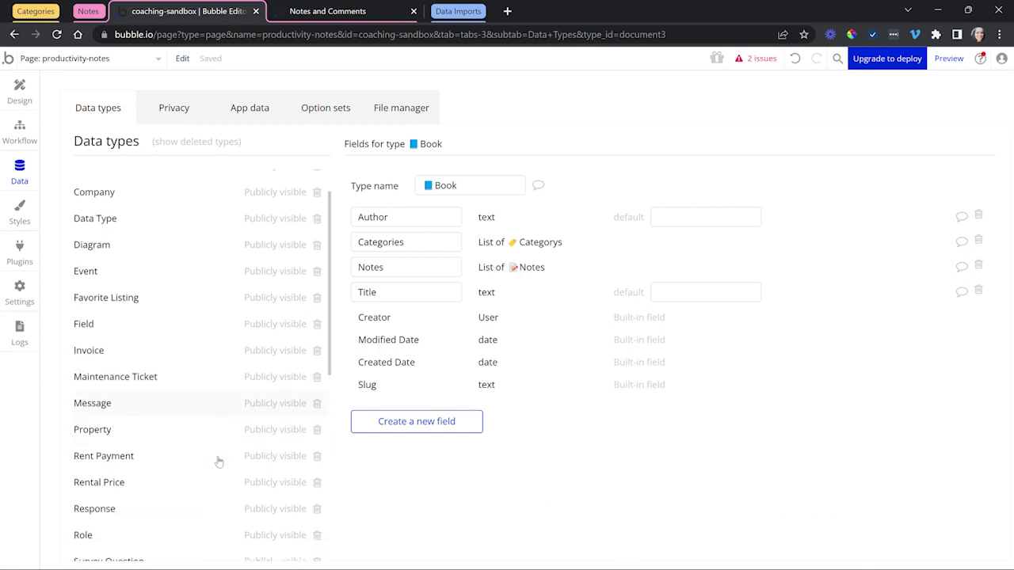
scroll(167, 523, down, 1)
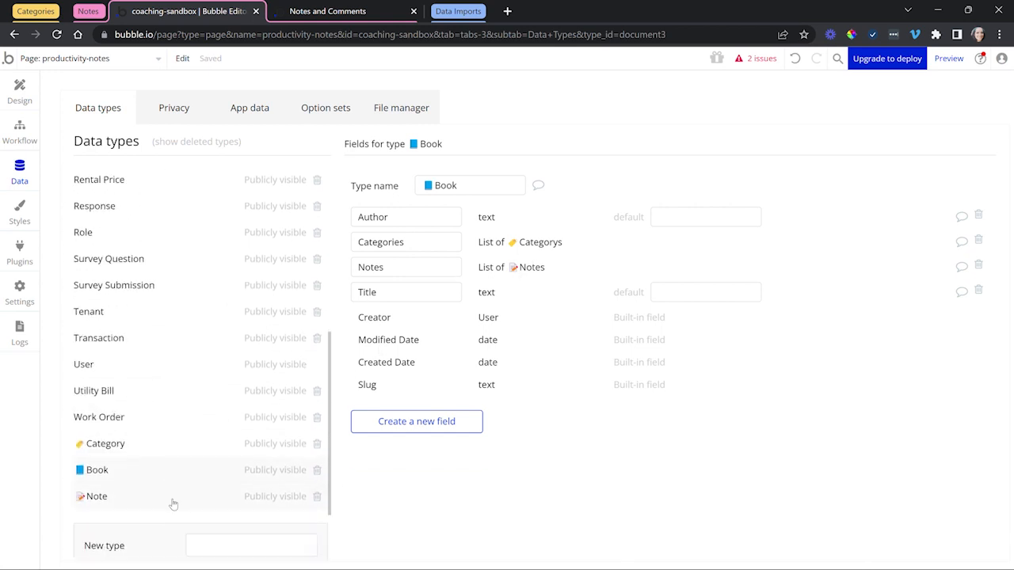
click(173, 502)
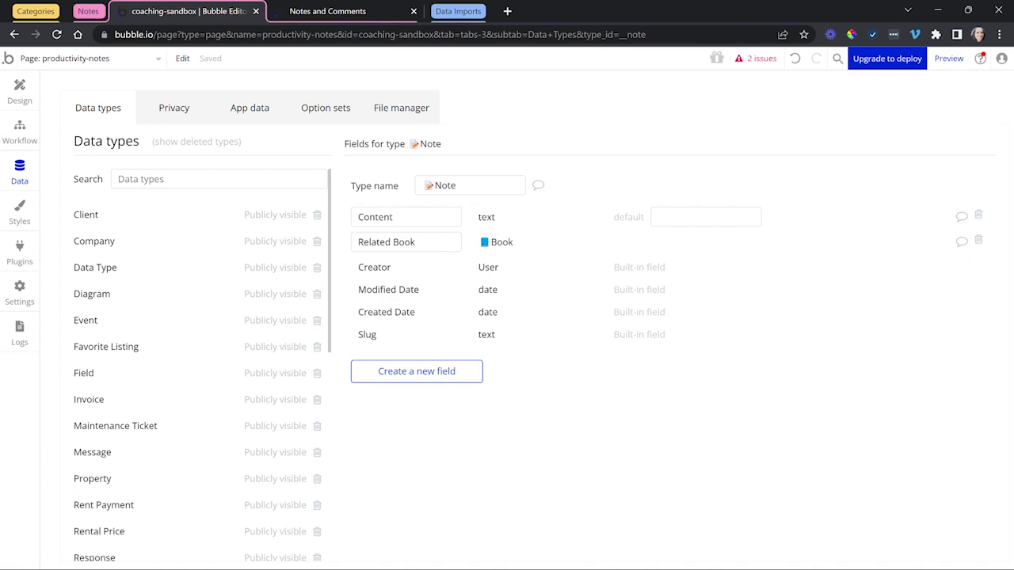
Step: Inspect the Book repeating group on the productivity-notes page, including the search and sorting behind its data source
click(35, 94)
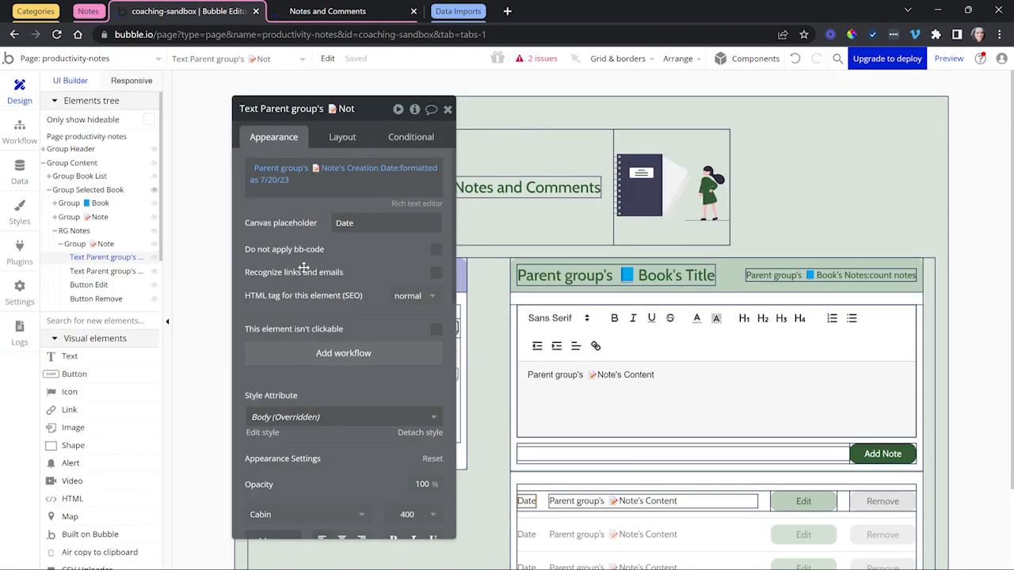
drag(378, 315, 637, 315)
click(354, 408)
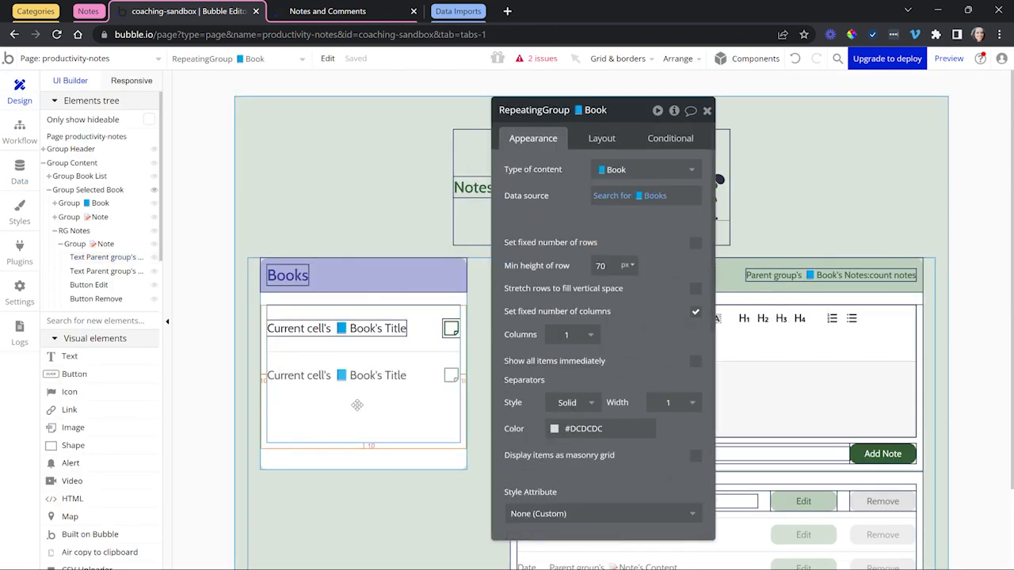
click(623, 198)
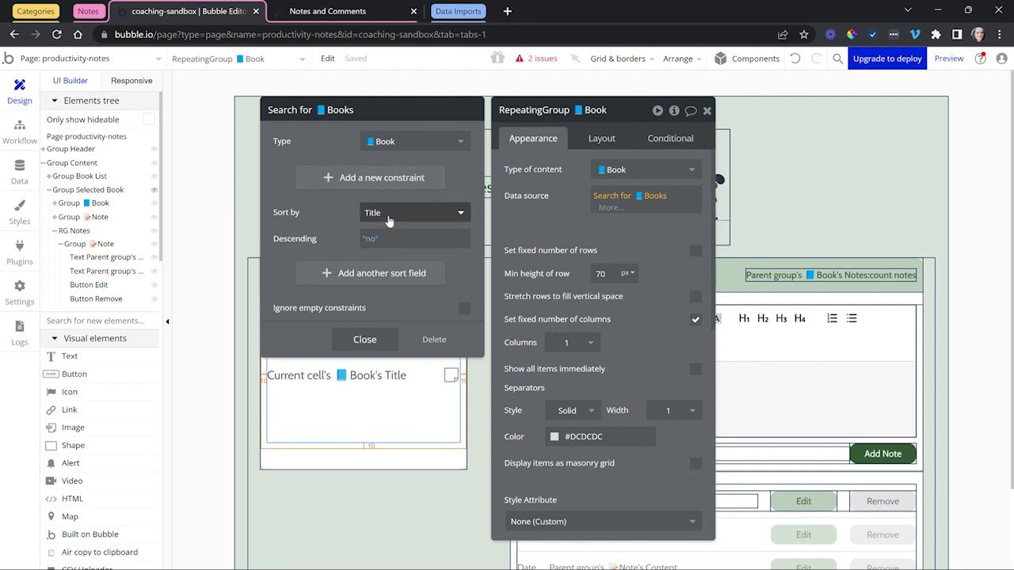
click(364, 339)
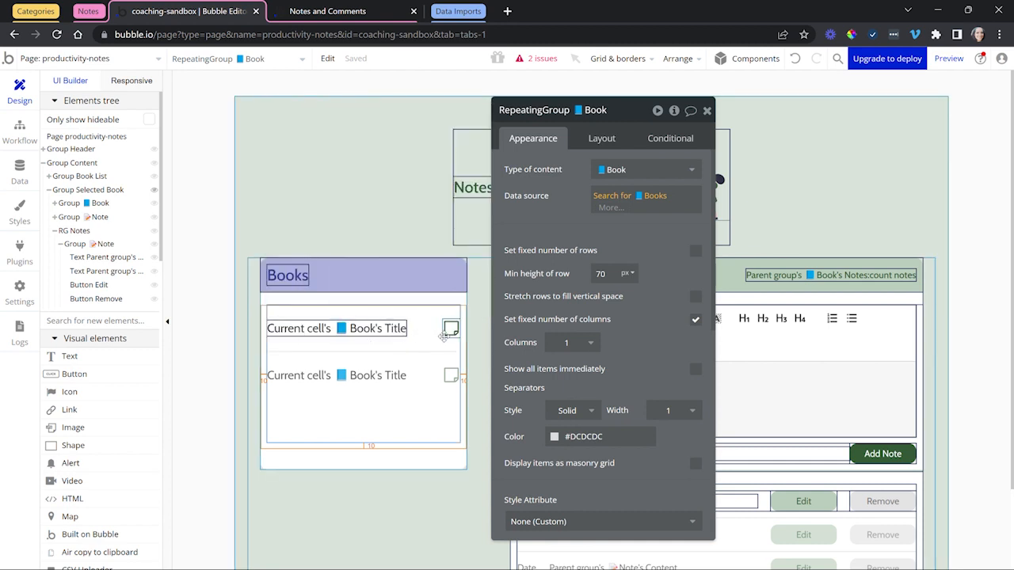
Step: Inspect the sticky-note icon in the book list, including its note-count condition and the alternative icon it uses
click(451, 328)
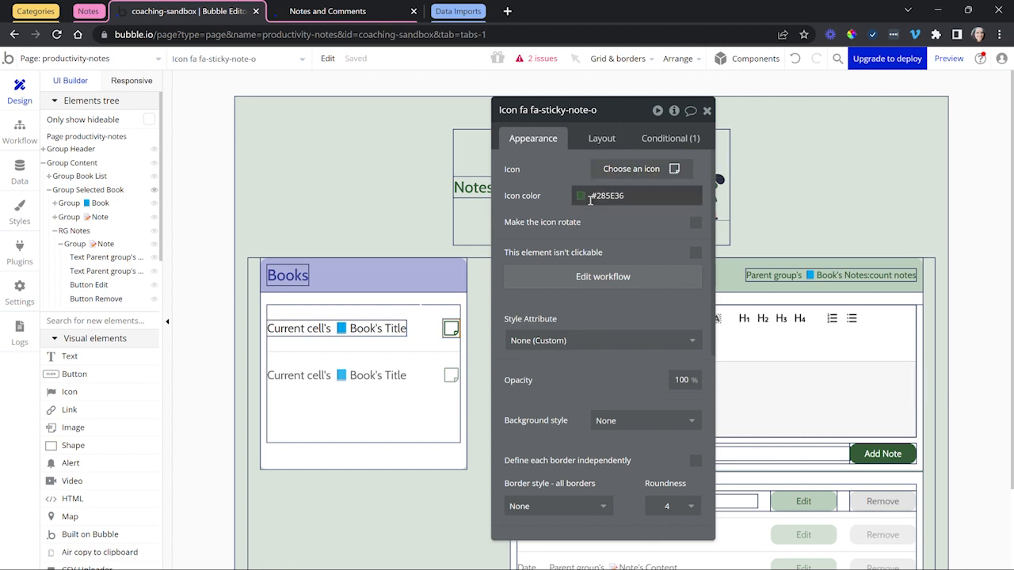
click(661, 138)
click(597, 176)
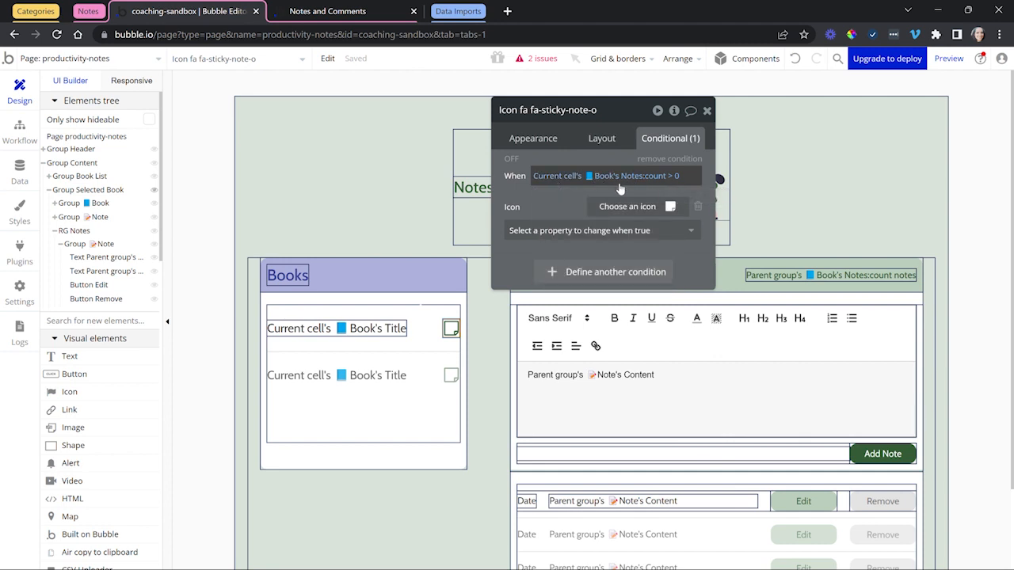
click(675, 210)
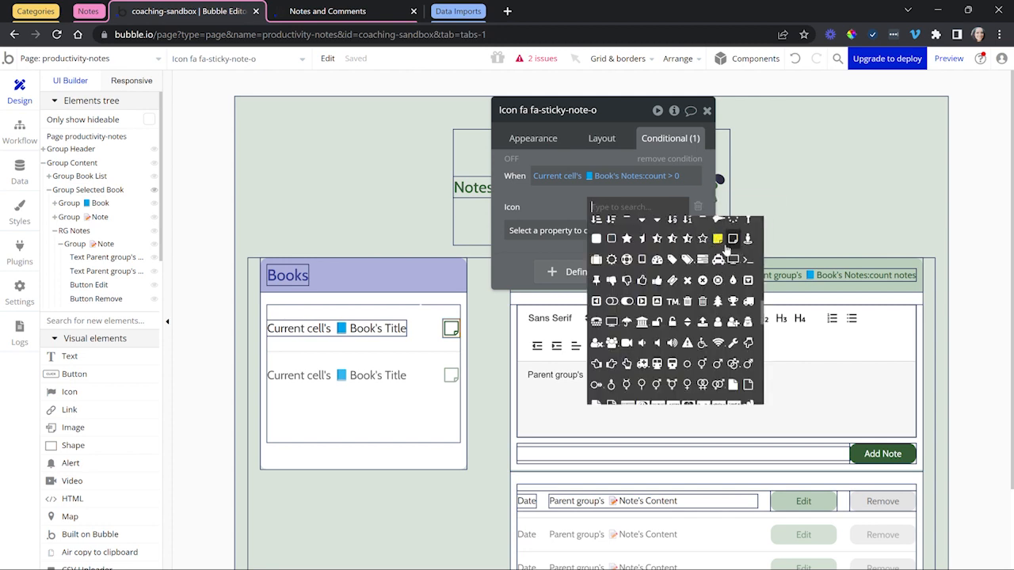
click(582, 206)
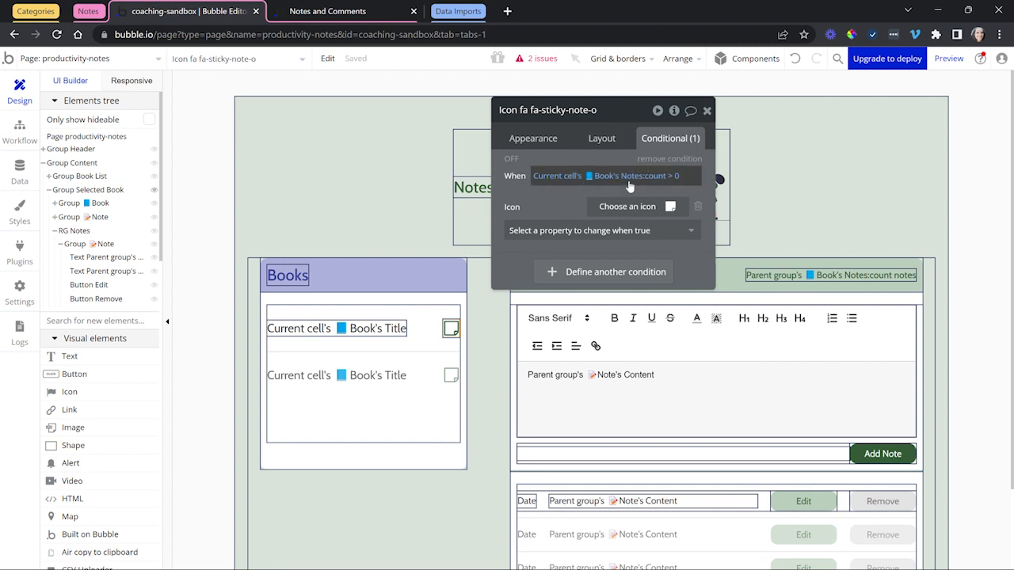
Step: Review the Book data type's Notes list field and the fields of the Note data type
click(20, 182)
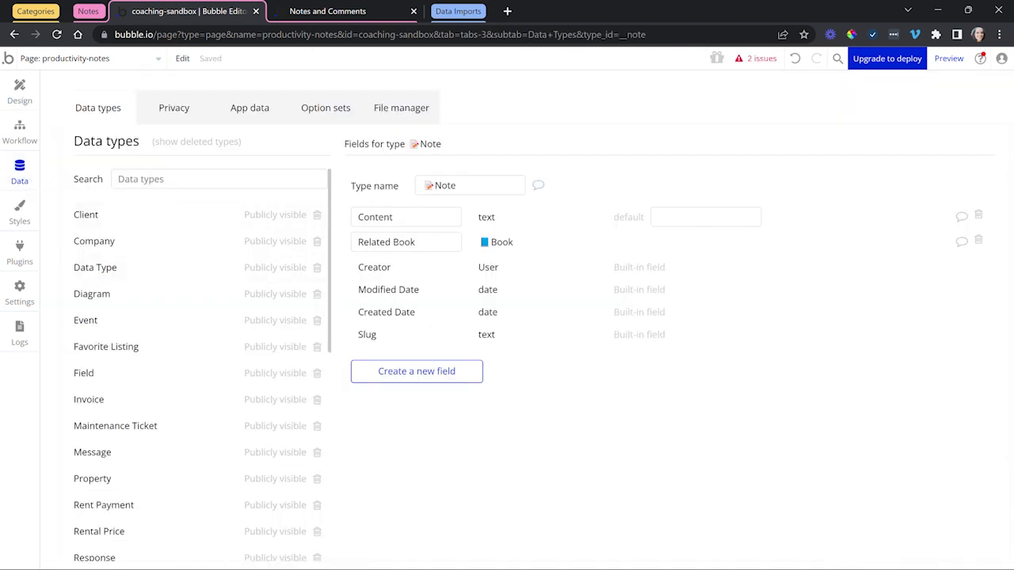
scroll(90, 476, down, 4)
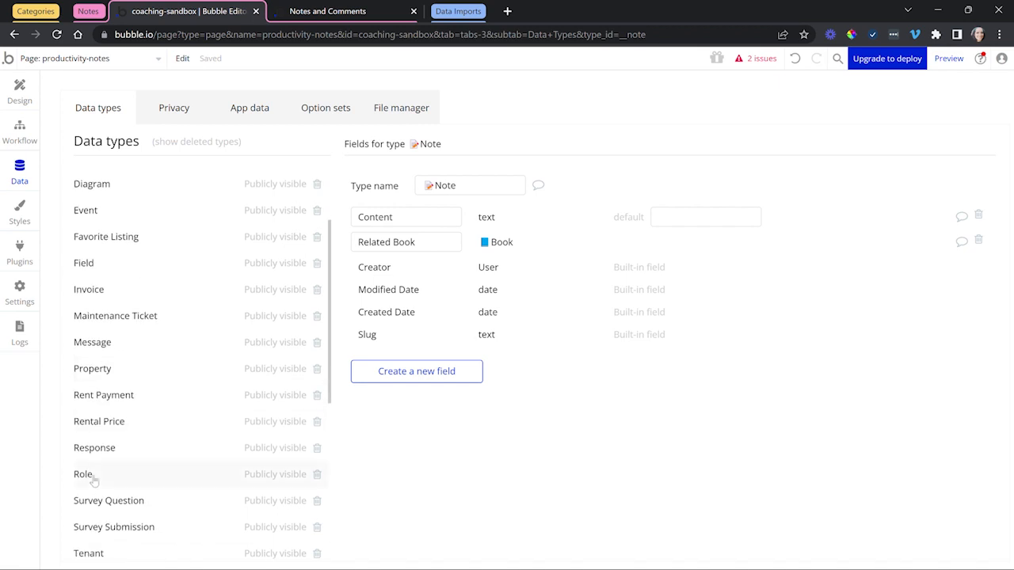
click(109, 543)
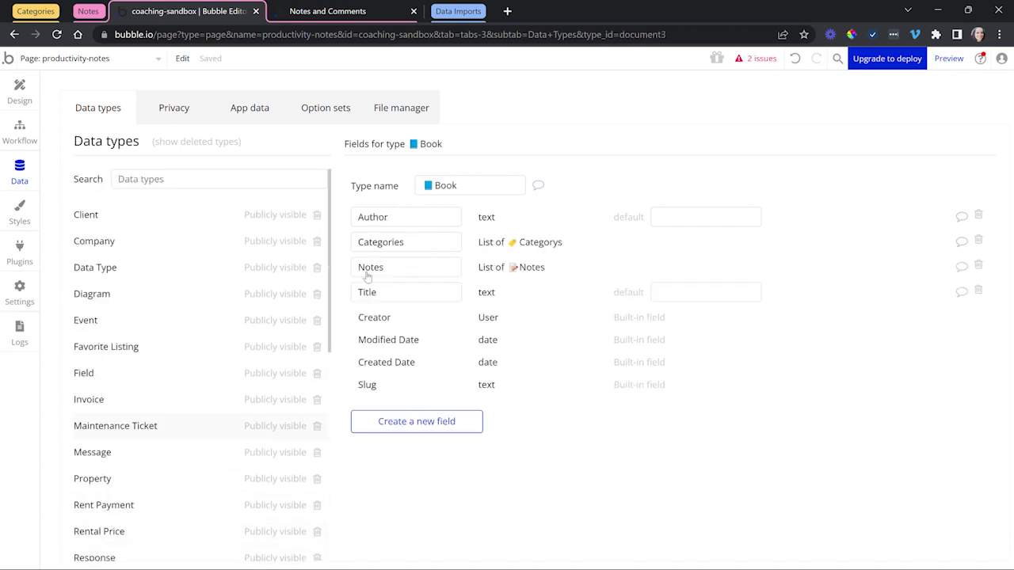
drag(365, 267, 385, 267)
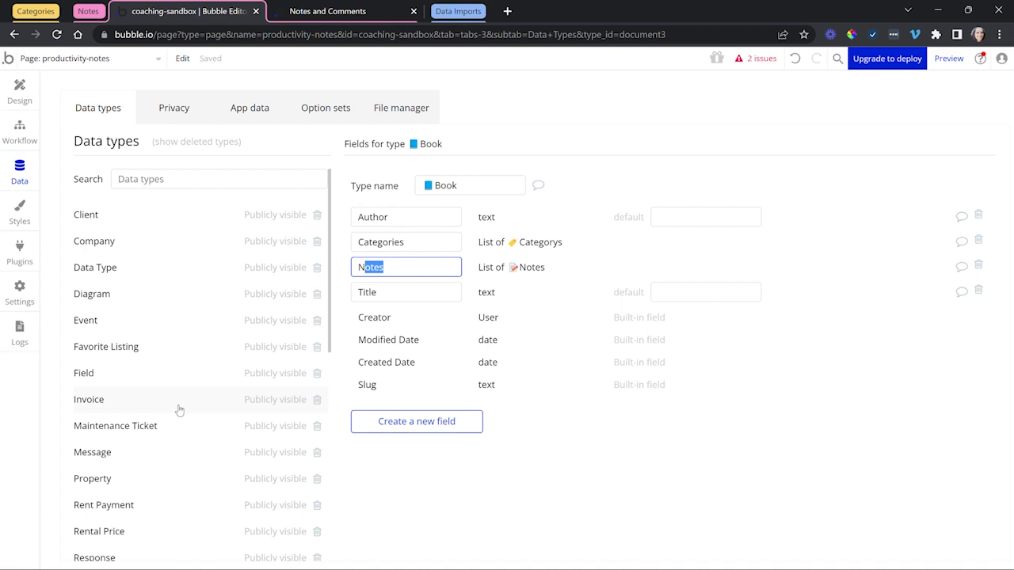
scroll(159, 507, down, 6)
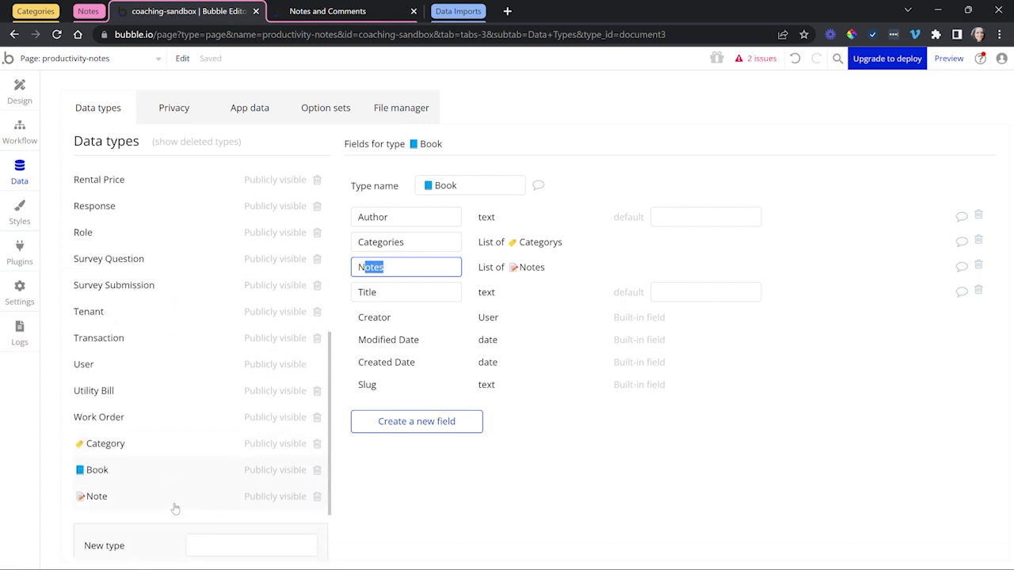
click(172, 502)
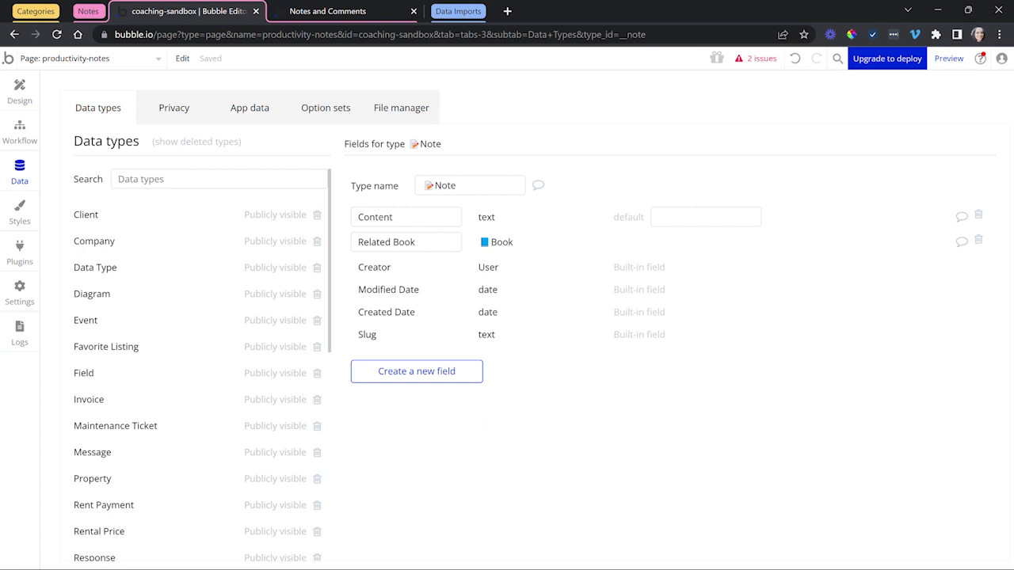
Step: Review the icon's note-count condition and Group Selected Book's visibility condition, and check the running Notes and Comments page
click(19, 88)
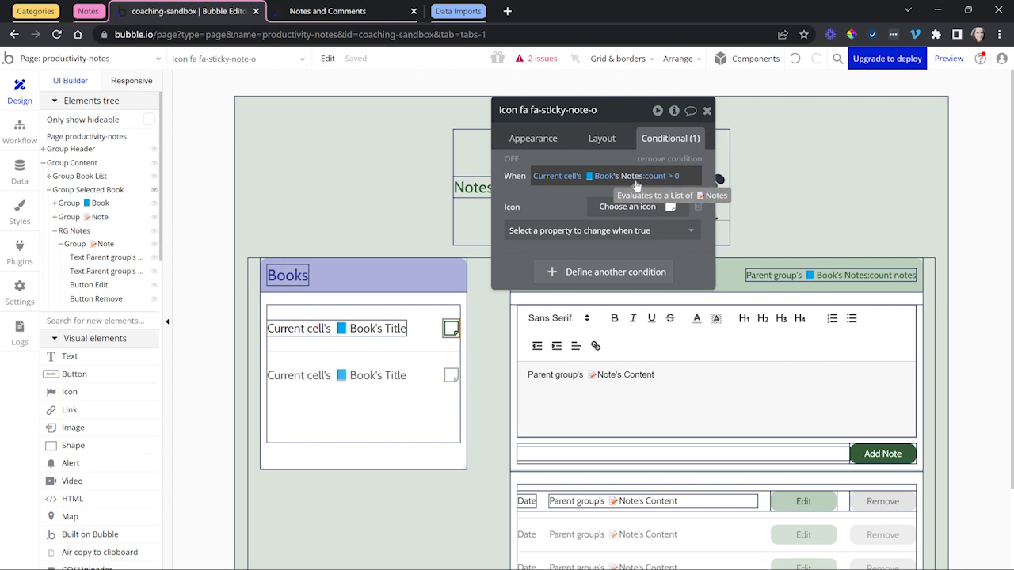
drag(634, 188, 396, 198)
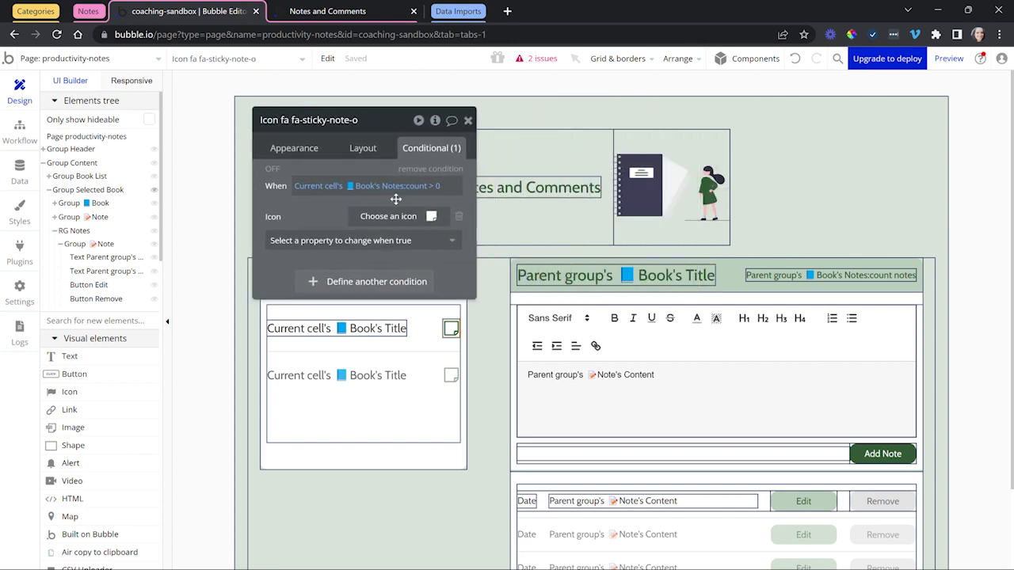
click(516, 296)
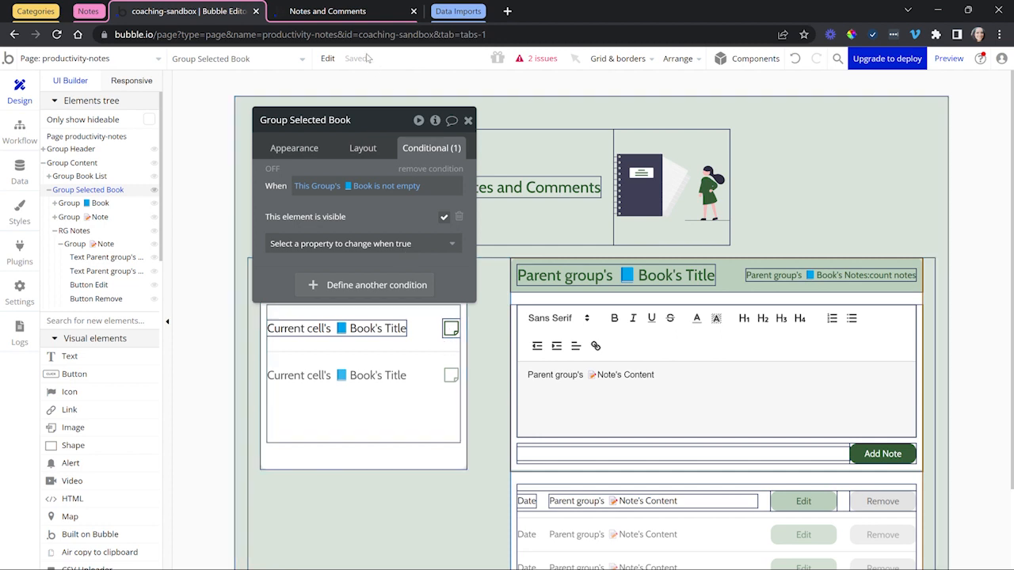
click(350, 13)
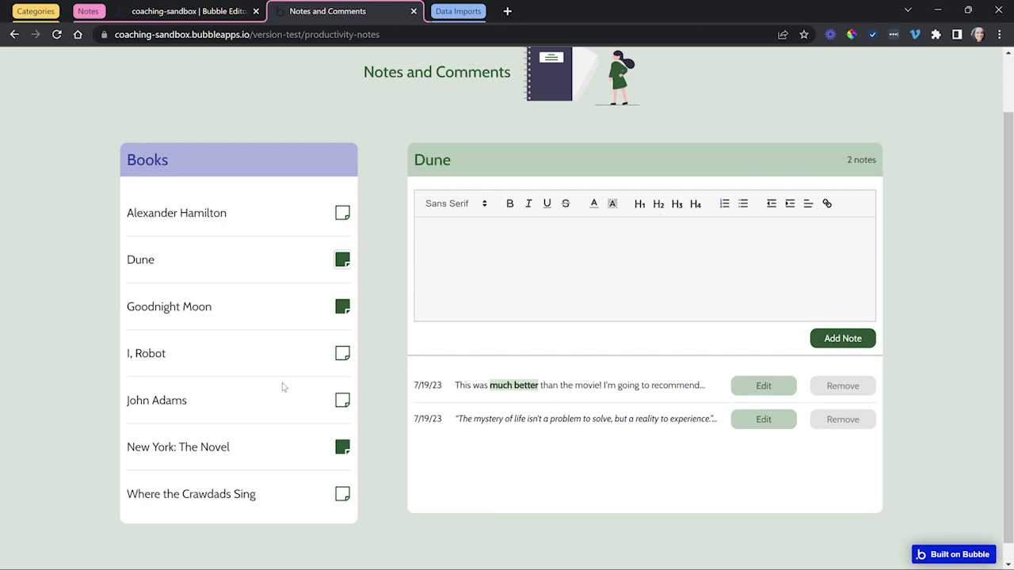
click(190, 11)
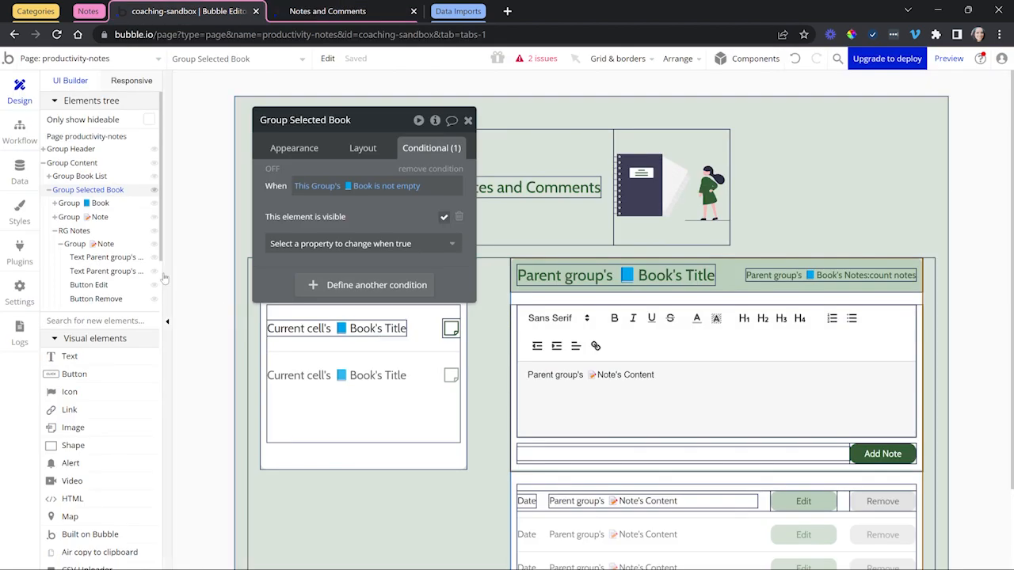
Step: Collapse RG Notes in the elements tree and inspect Group Selected Book's content type and data source
click(54, 230)
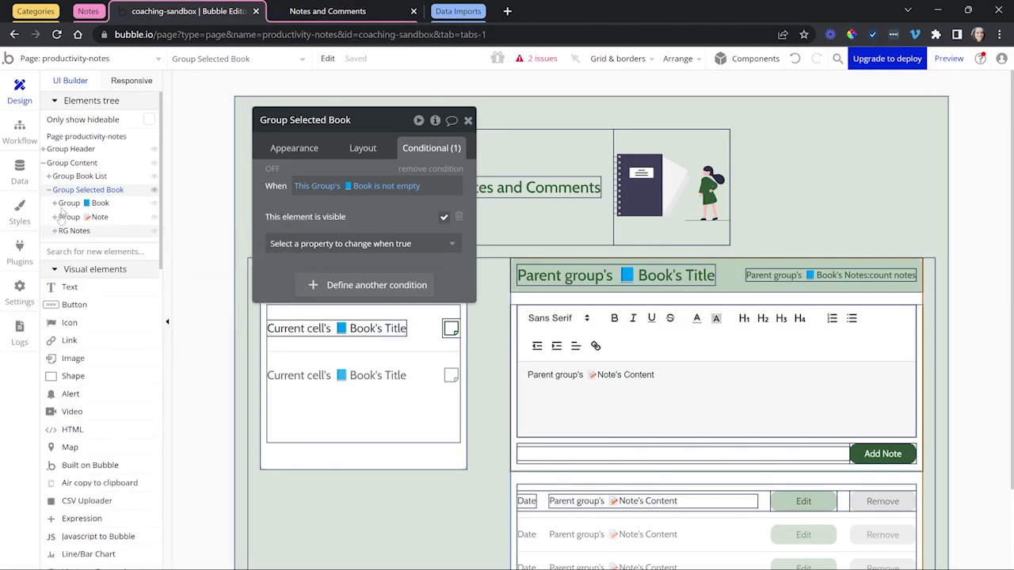
click(66, 191)
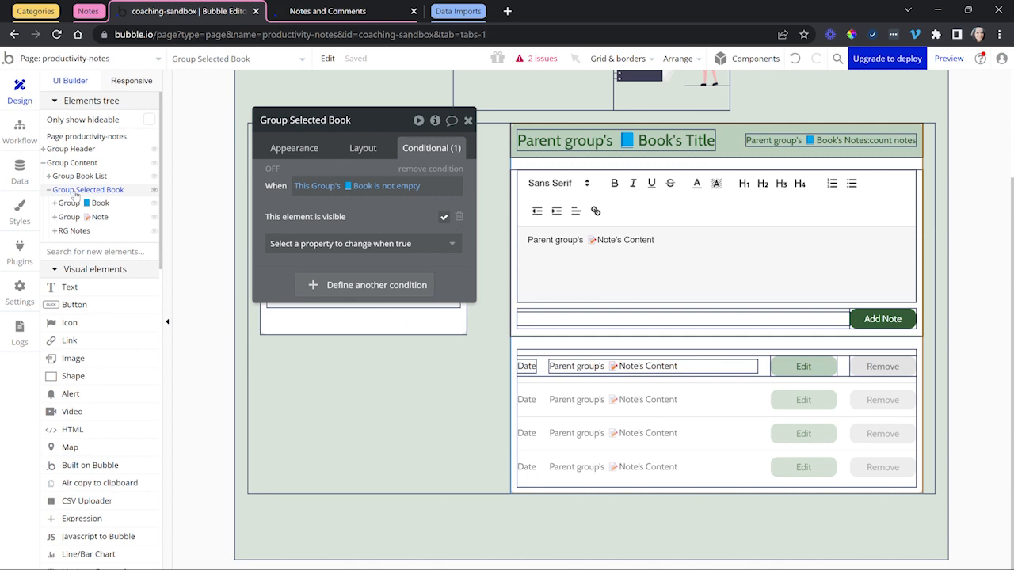
click(322, 148)
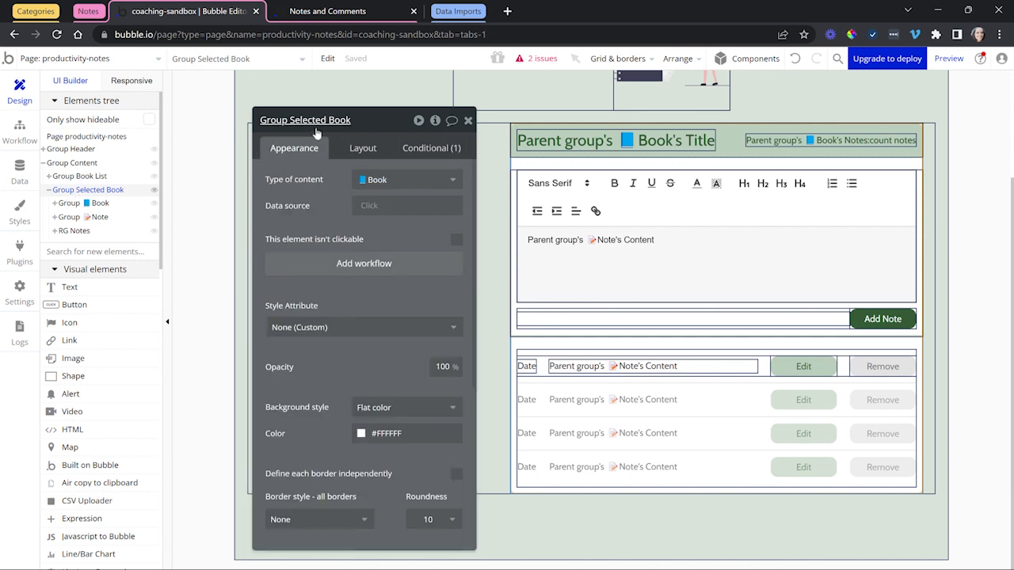
drag(315, 133, 172, 127)
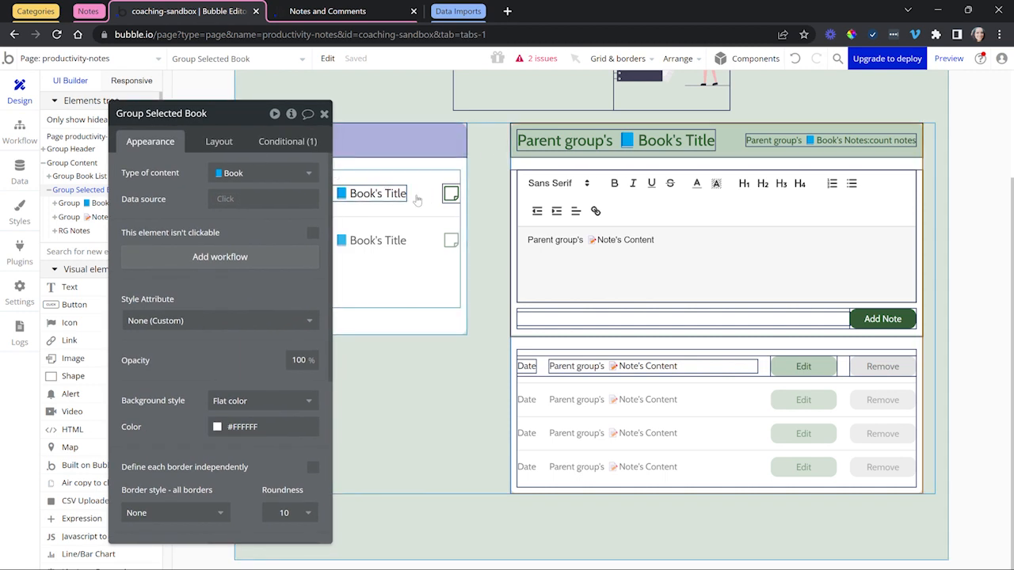
Step: Review the actions in the workflow that runs when the sticky-note icon is clicked
click(19, 133)
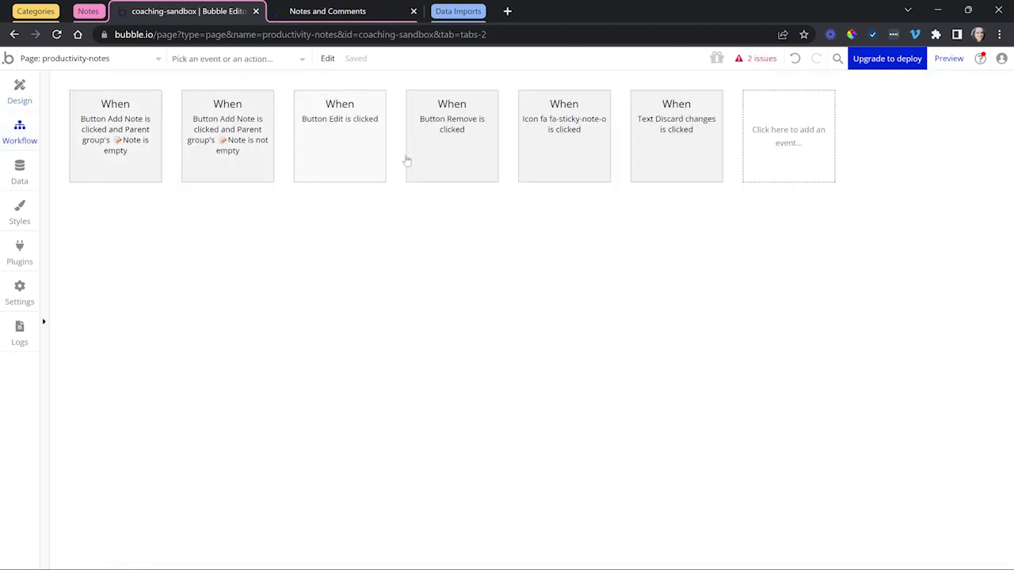
click(600, 158)
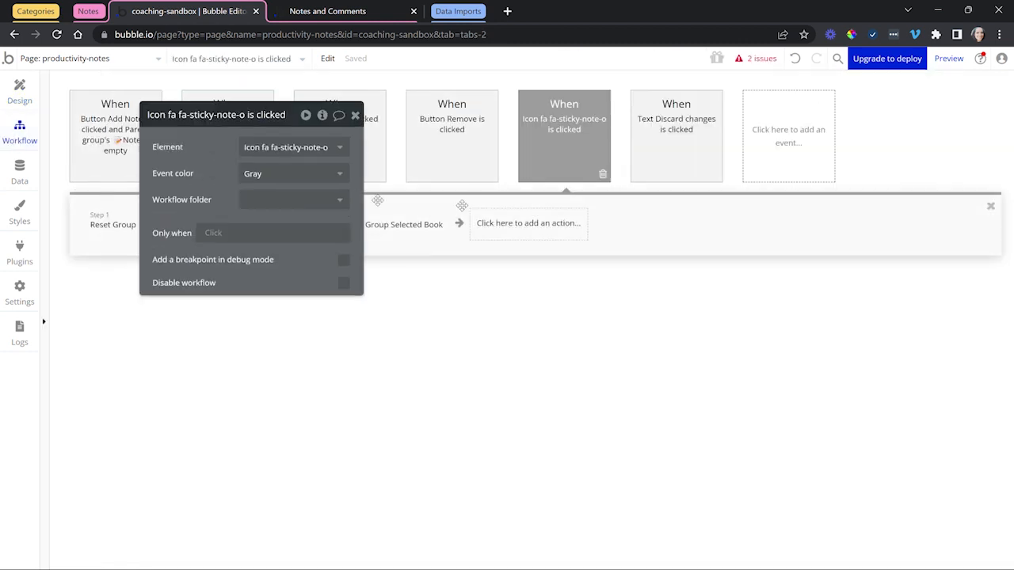
drag(226, 115, 624, 144)
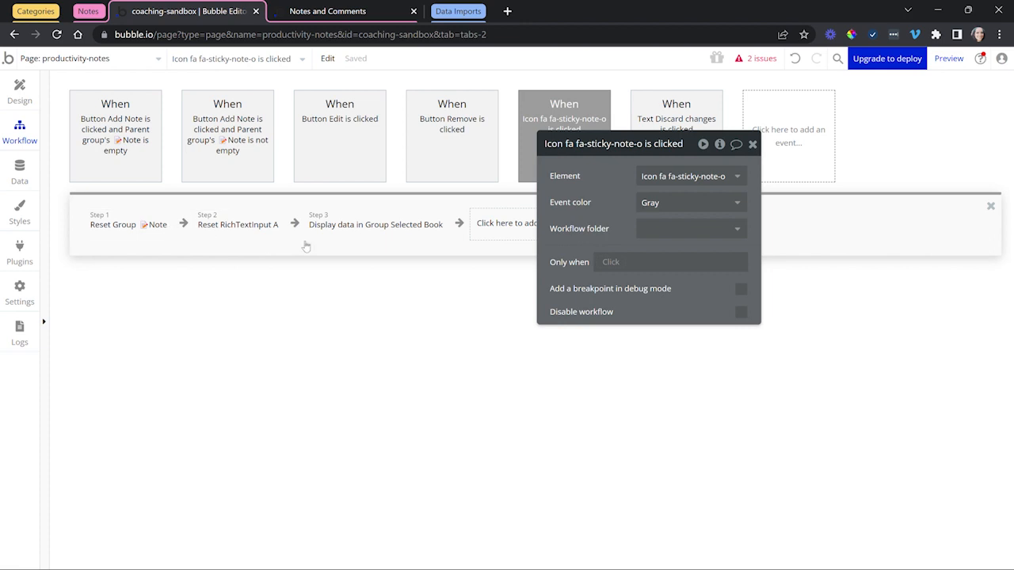
click(334, 230)
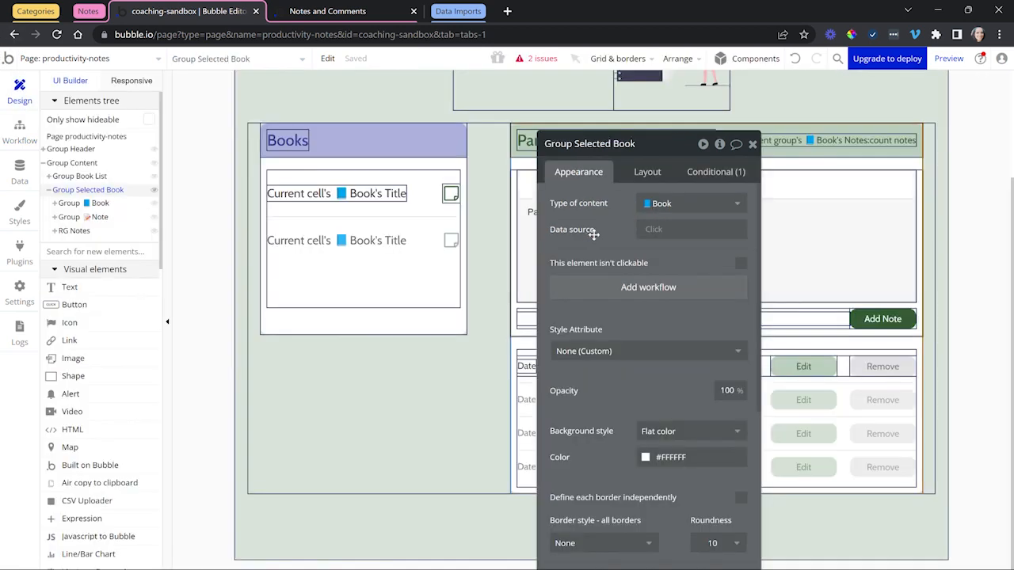
Step: Inspect the dynamic texts for the book title and note count in Group Selected Book's header
drag(569, 235, 294, 164)
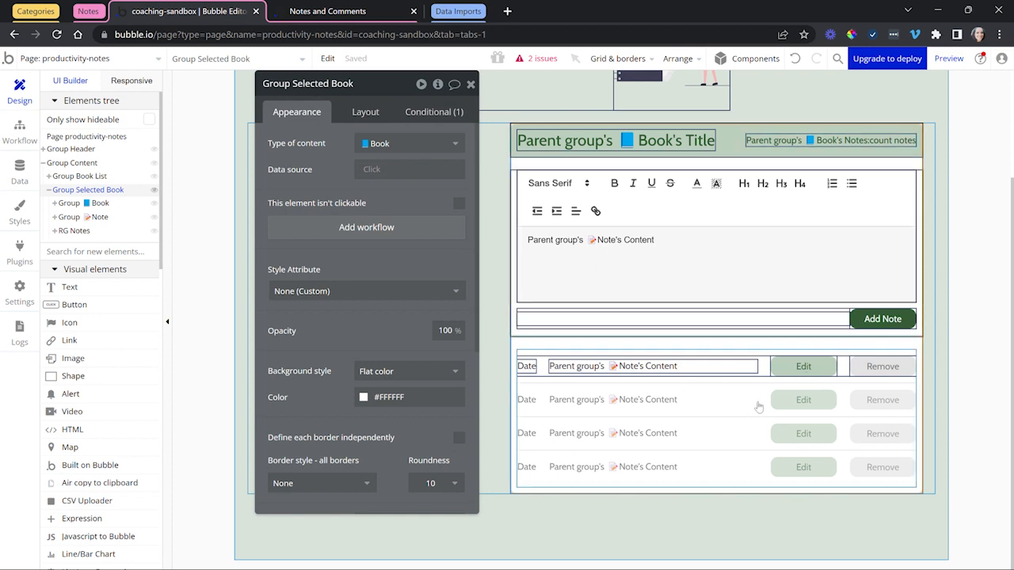
click(609, 136)
click(826, 147)
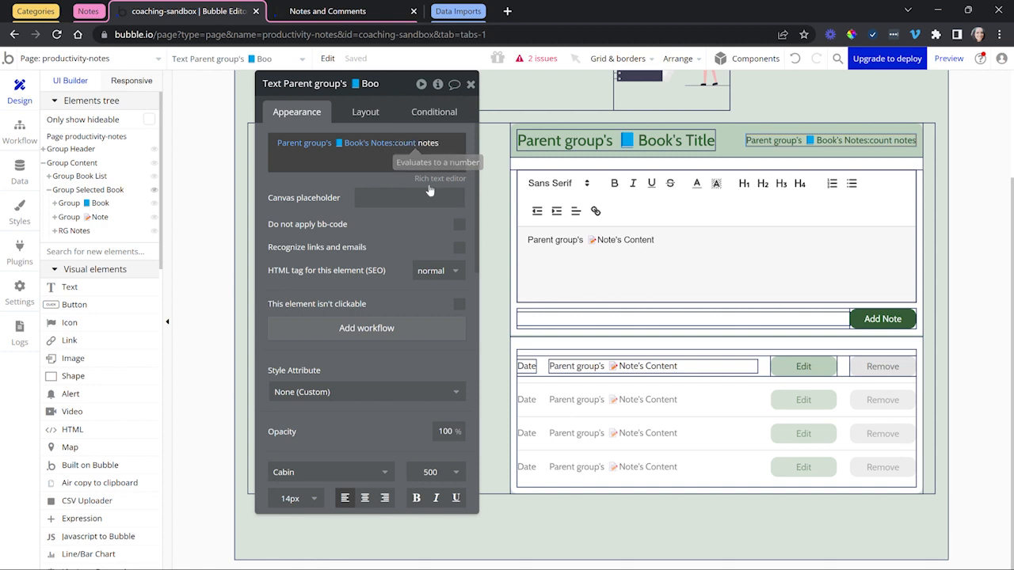
Step: Inspect RichTextInput A's initial content and the installed Rich Text Editor plugin that provides the element
click(558, 291)
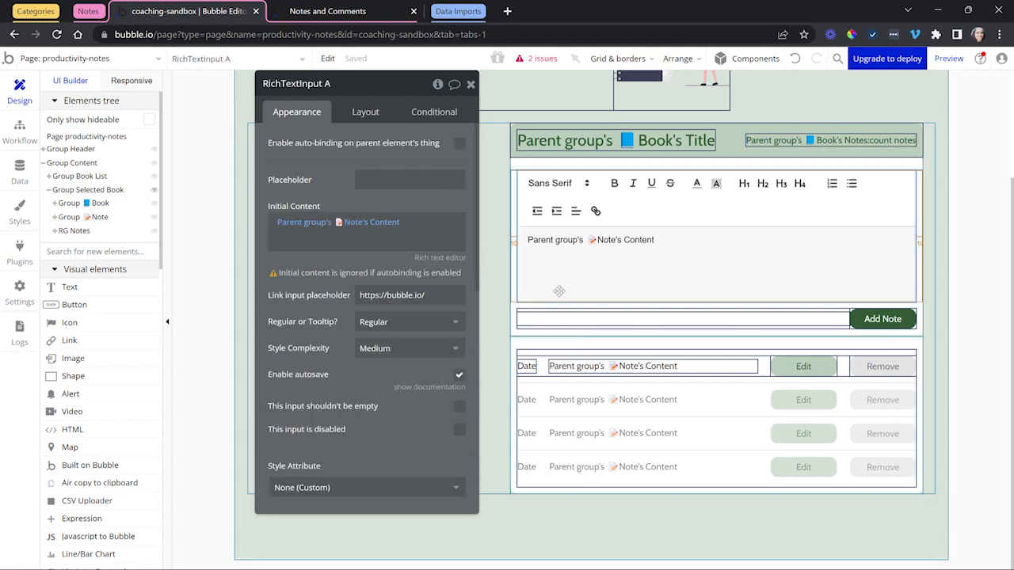
click(21, 255)
scroll(269, 409, down, 3)
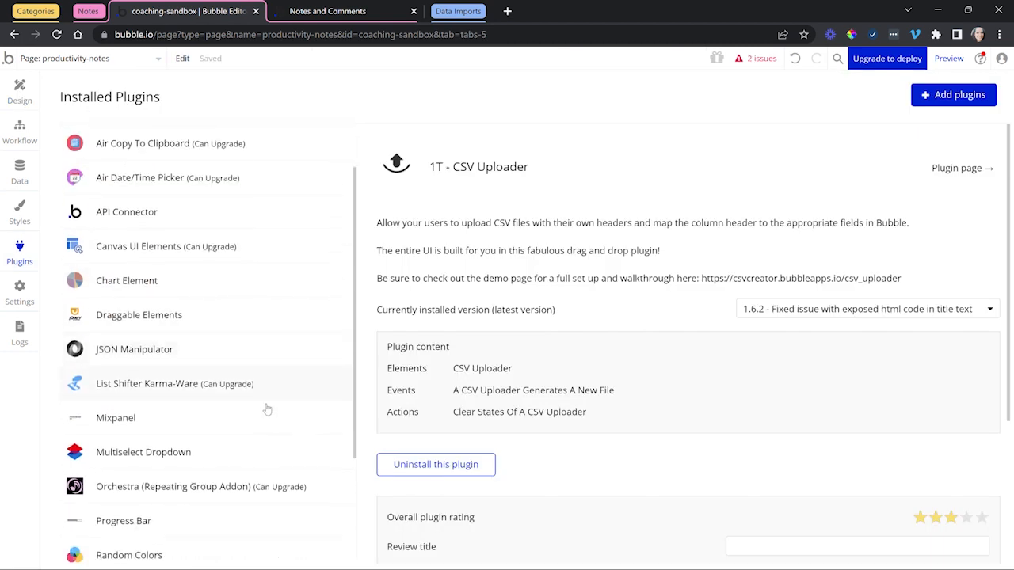
click(191, 482)
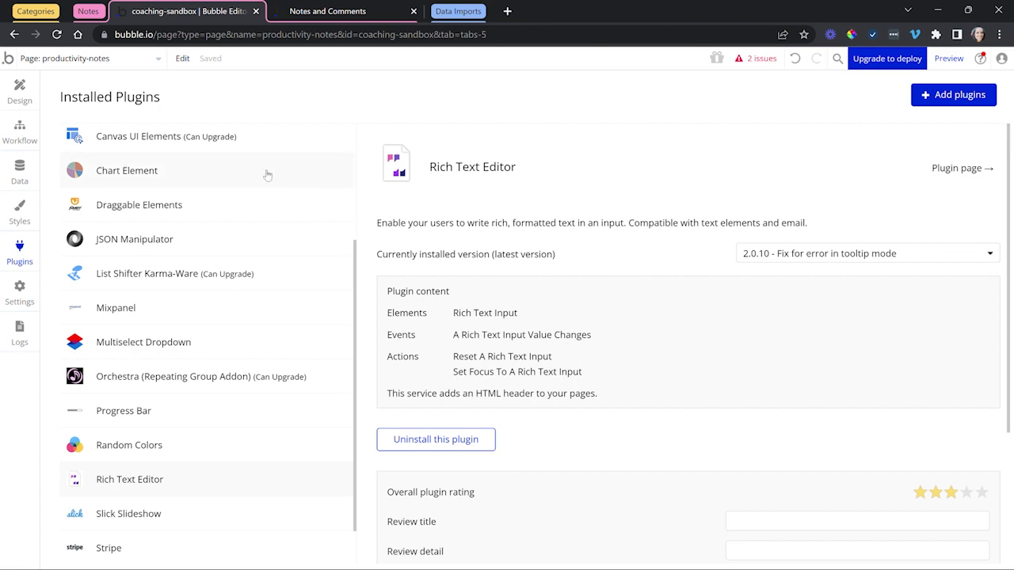
click(20, 92)
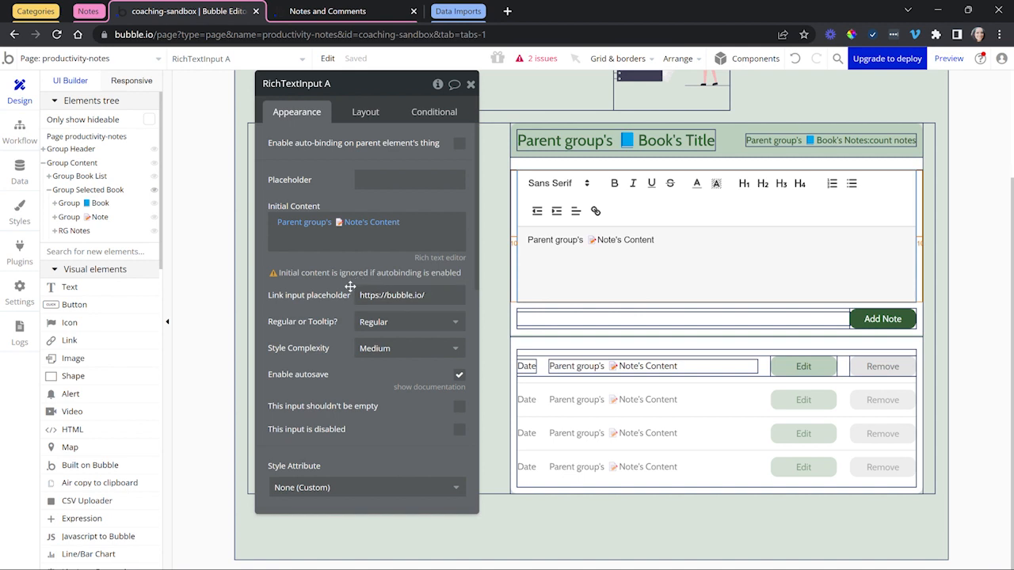
mouse_move(359, 227)
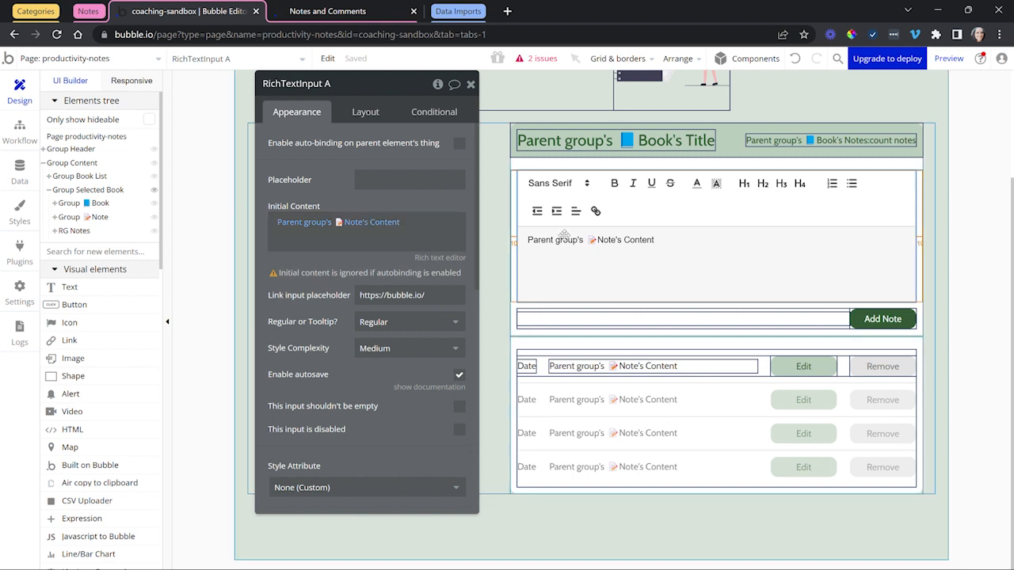
Step: Compare the content type and data source of the Note group with those of Group Selected Book
click(109, 221)
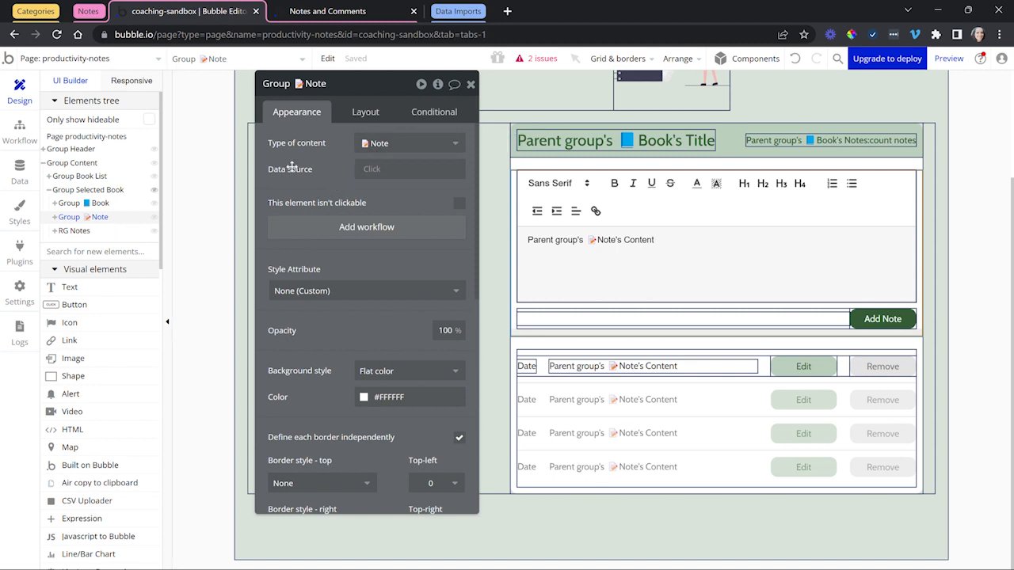
click(111, 191)
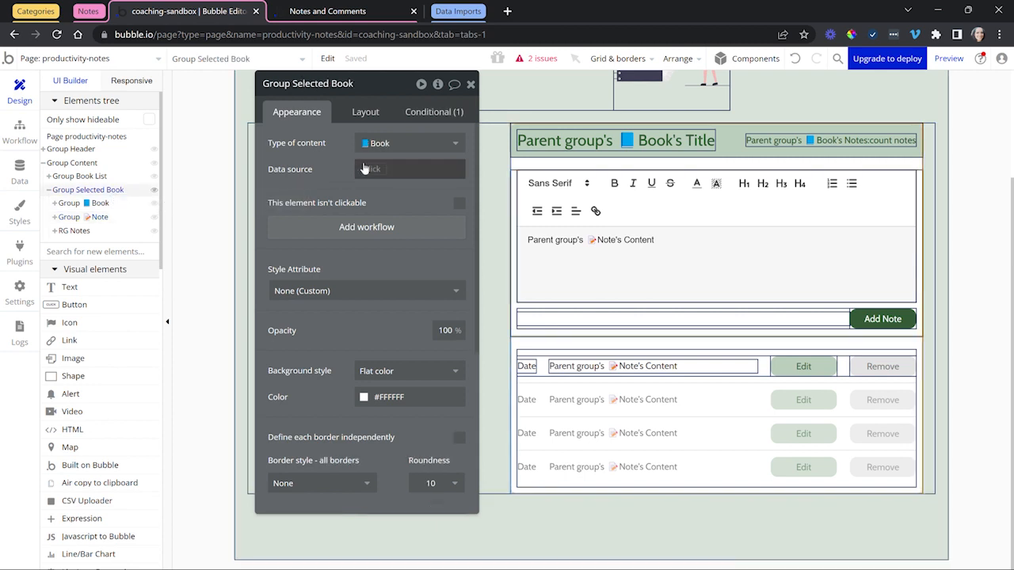
click(98, 220)
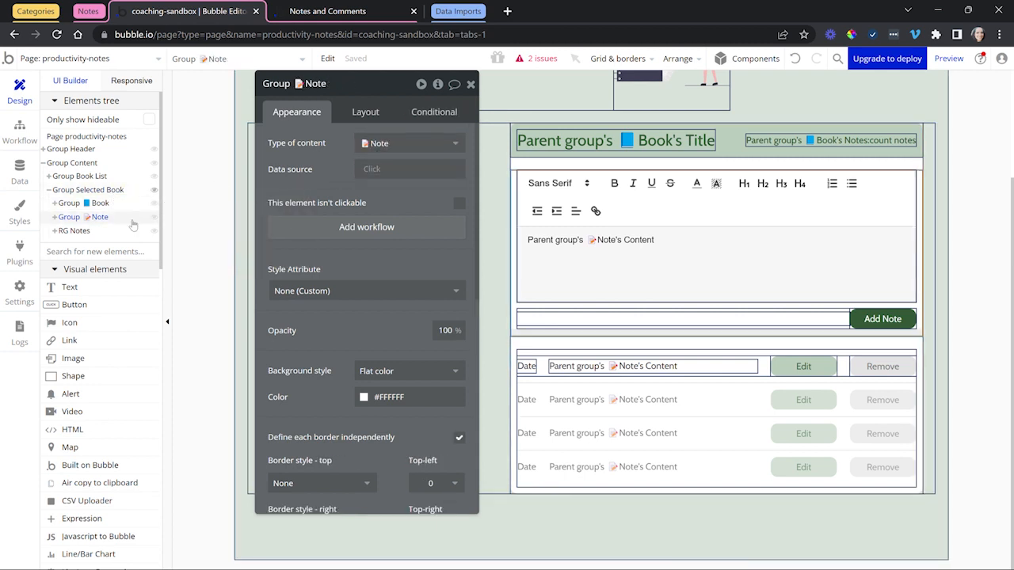
click(131, 224)
click(124, 222)
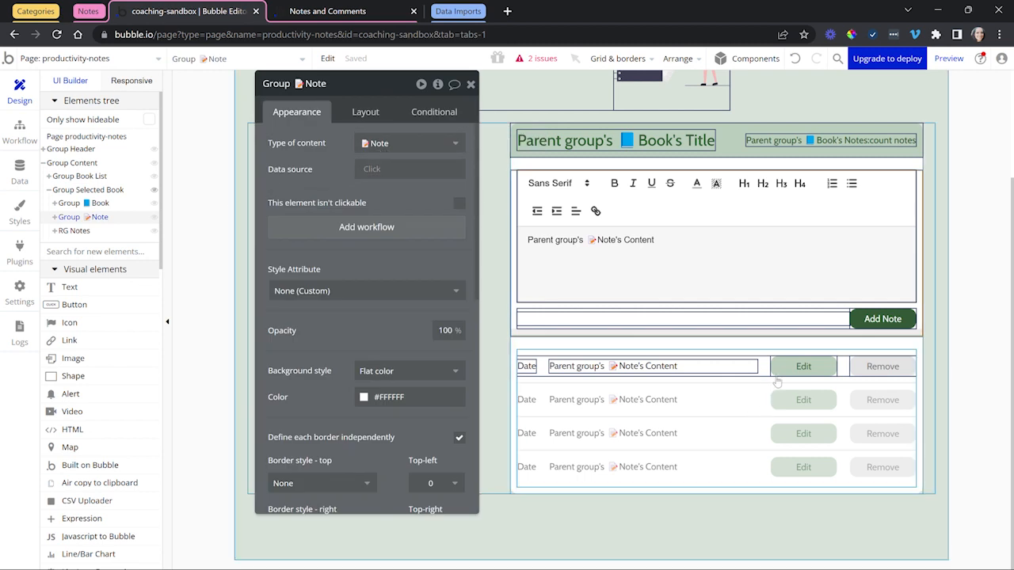
drag(361, 336, 142, 334)
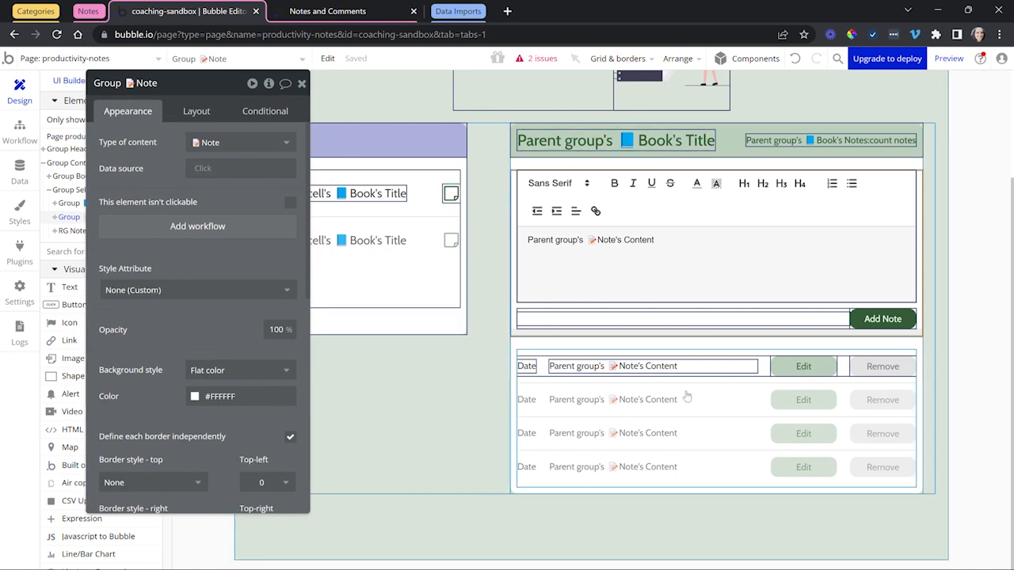
Step: Inspect the Edit button, the Discard changes text's layout and visibility condition, and the Add Note button's conditional text
click(804, 367)
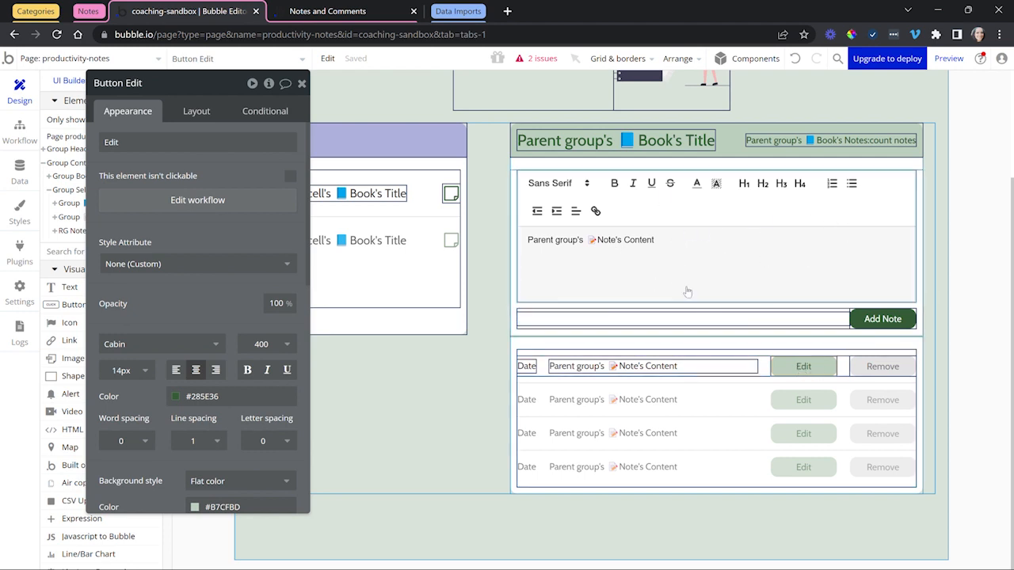
click(703, 325)
drag(194, 235, 335, 249)
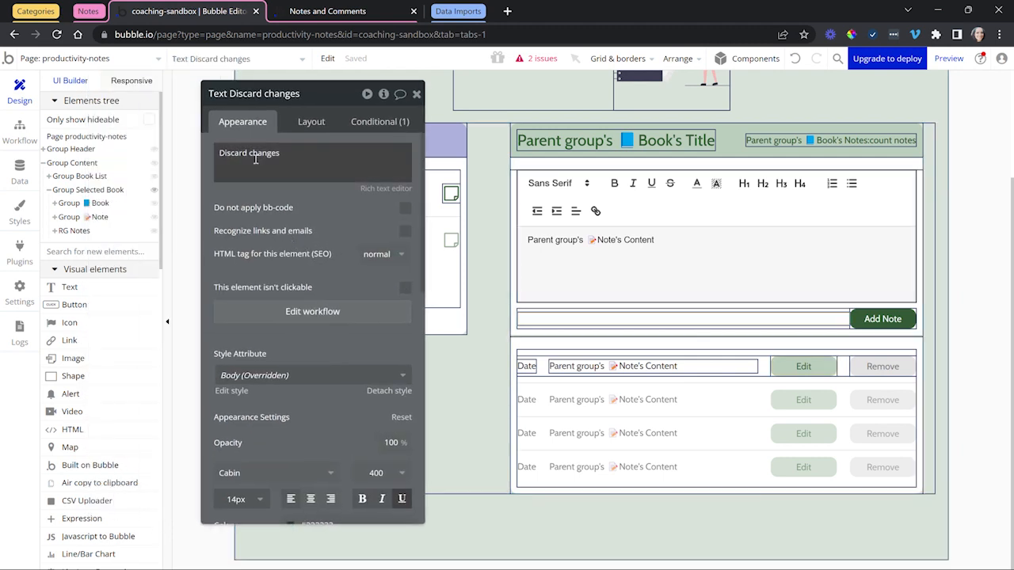
click(310, 122)
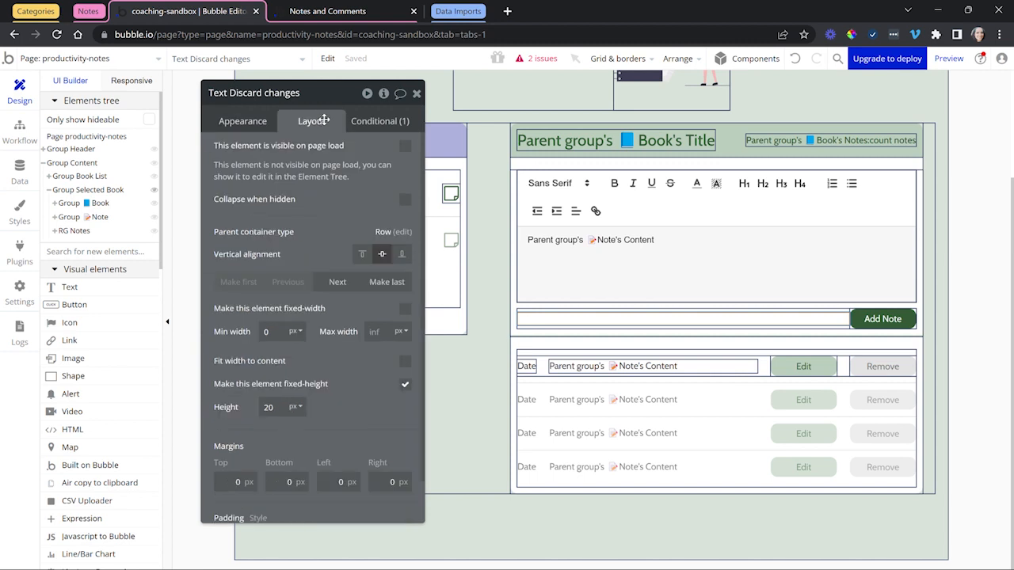
click(404, 119)
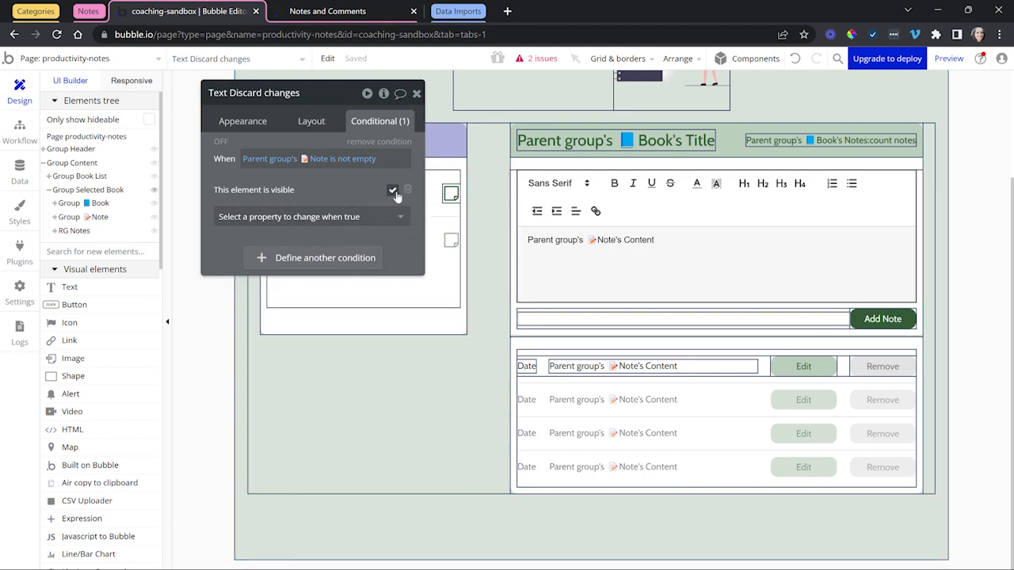
click(243, 121)
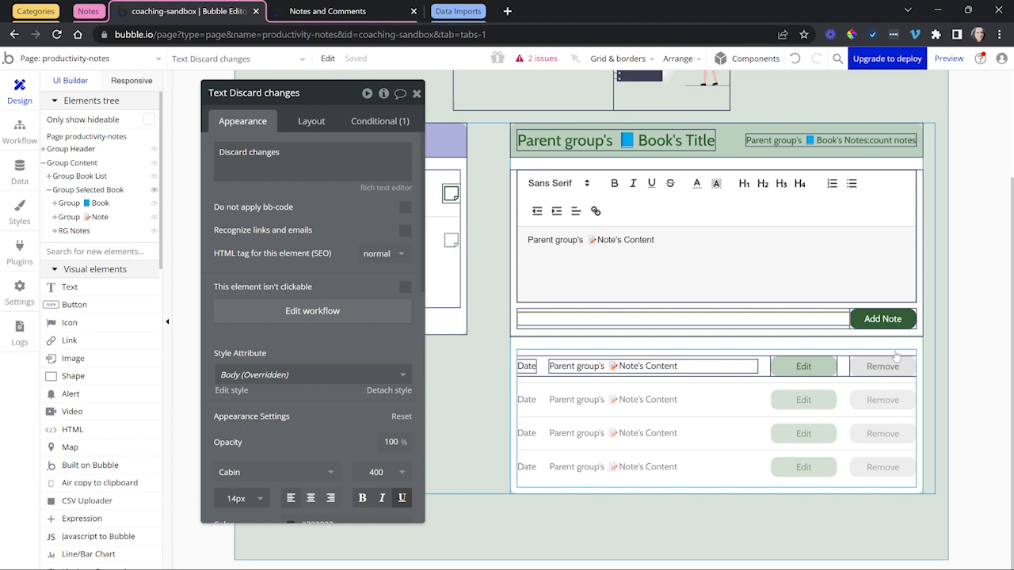
click(892, 323)
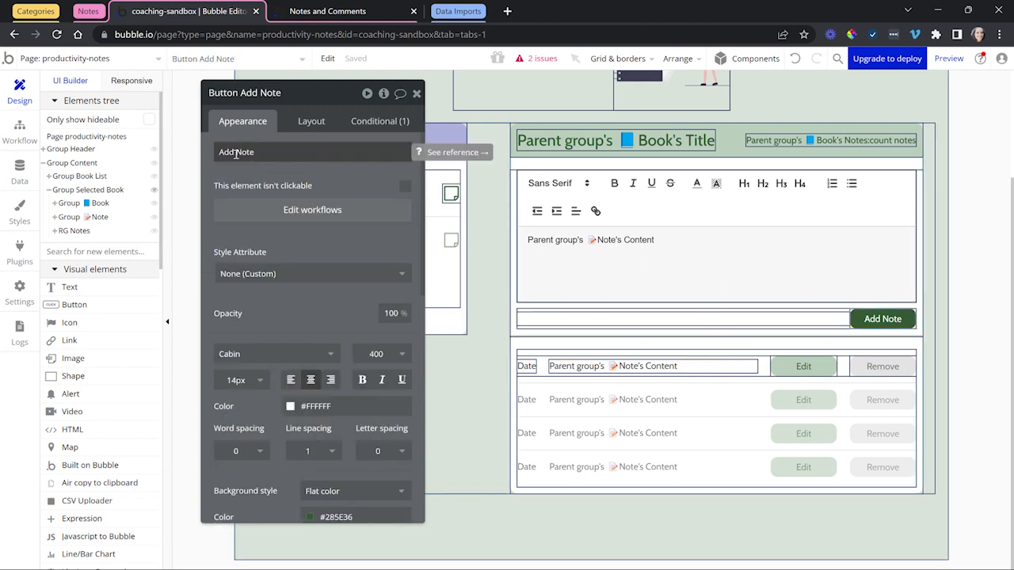
click(363, 131)
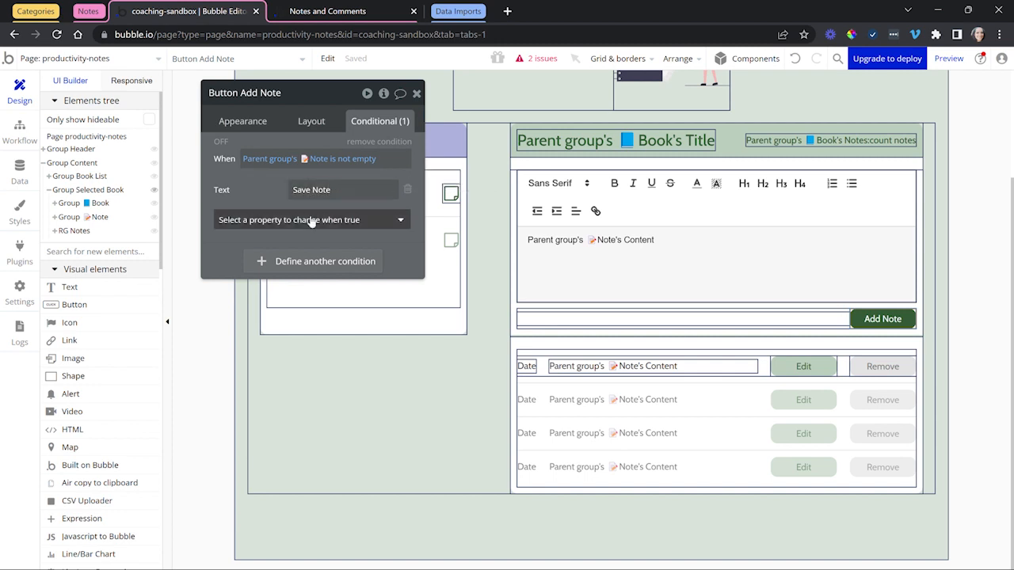
Step: Inspect RG Notes' content type and data source, and the expressions of its creation date and note content texts
click(270, 180)
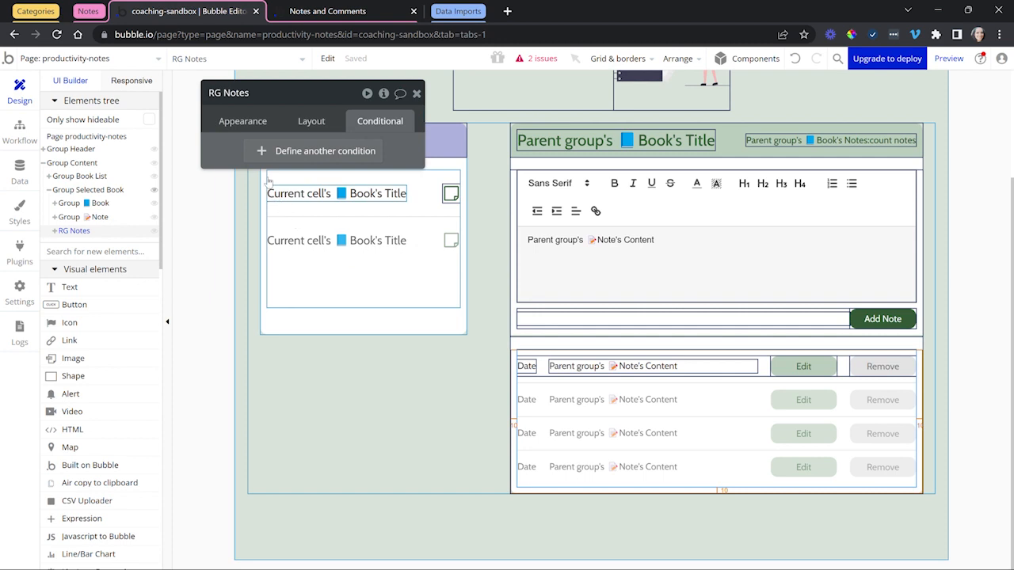
click(242, 122)
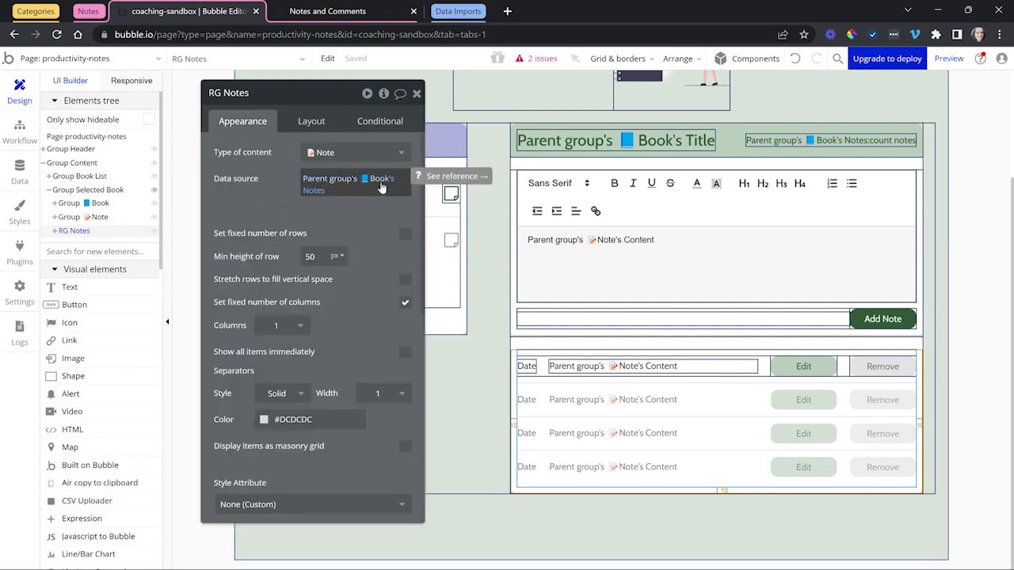
mouse_move(341, 185)
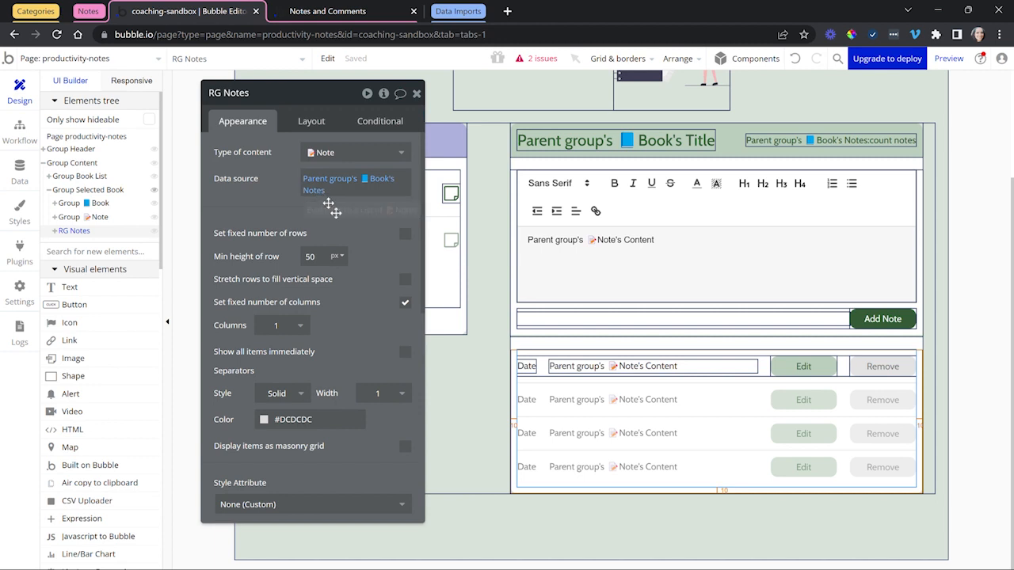
click(529, 367)
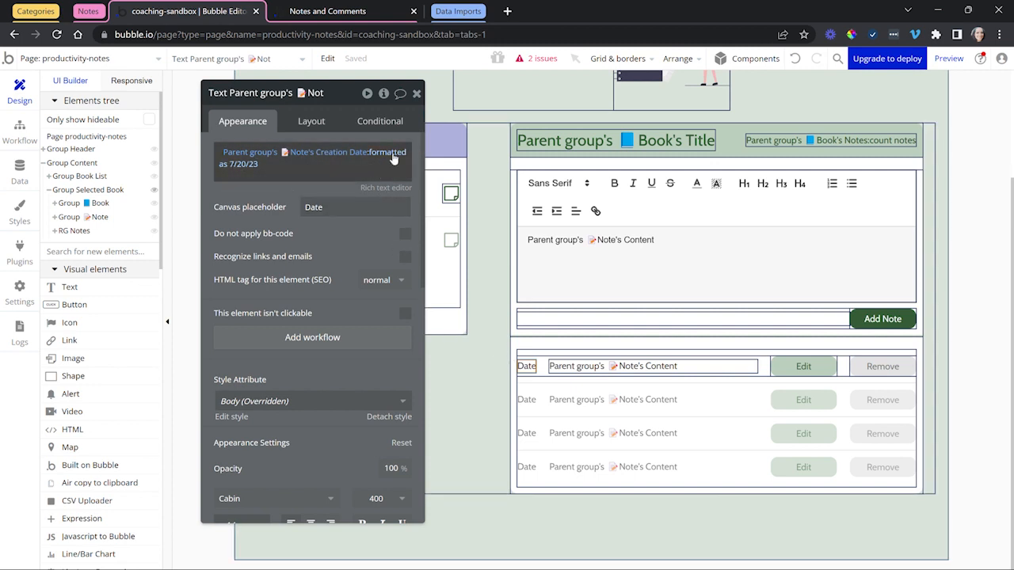
click(684, 367)
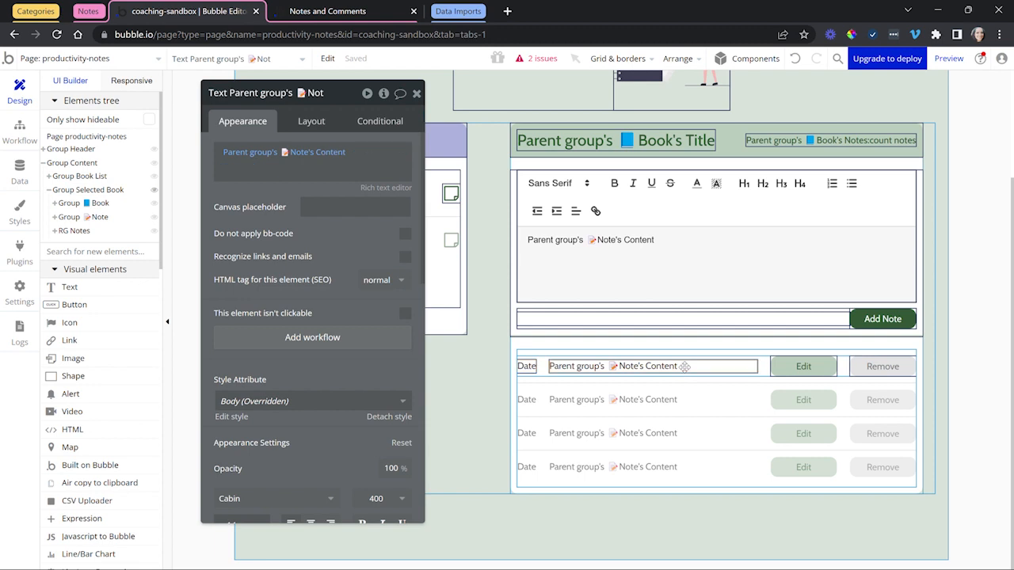
Step: Load Dune's first note for editing on the running Notes and Comments page, and return to the Bubble editor
key(ctrl+Tab)
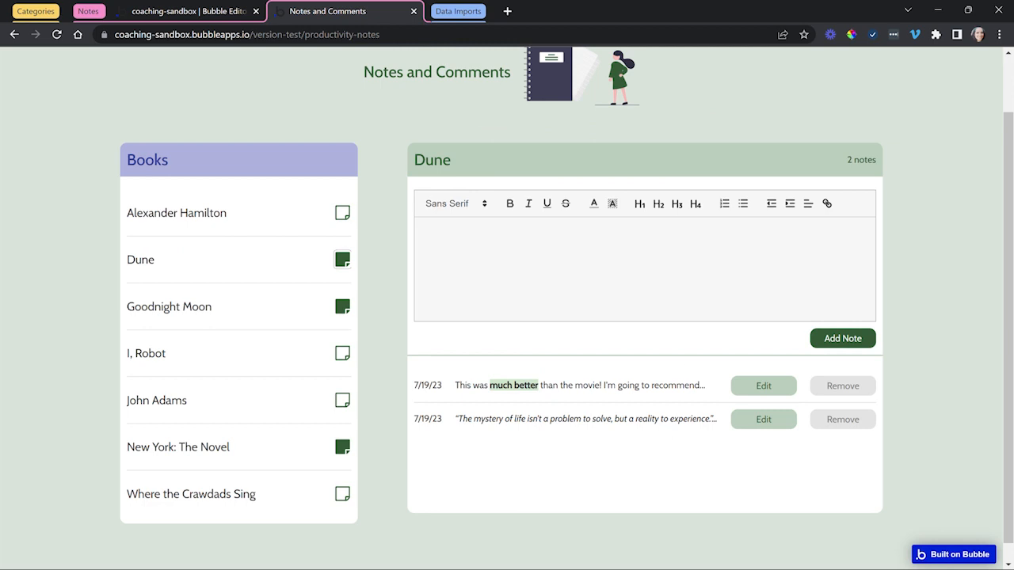
click(748, 390)
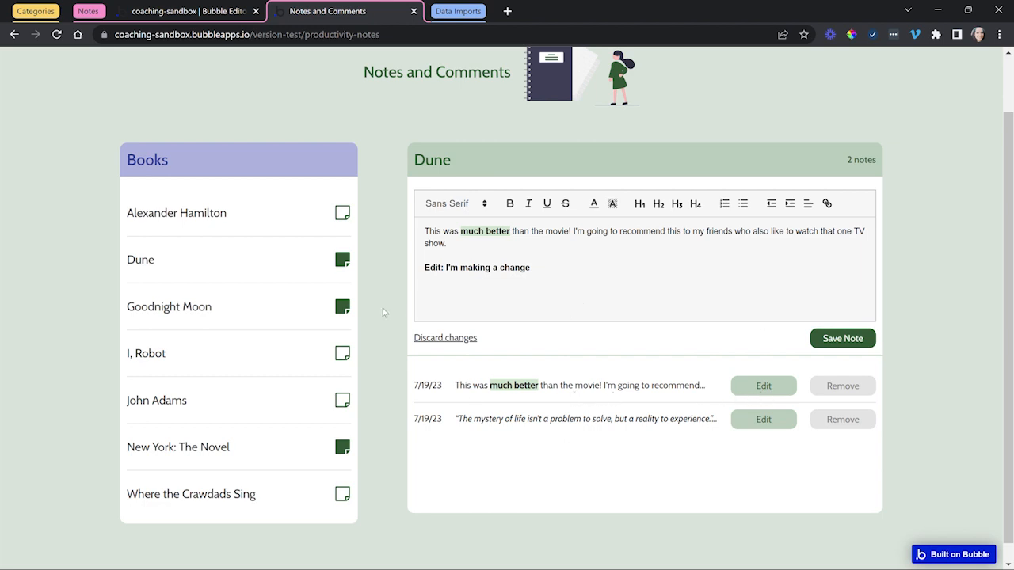
click(169, 8)
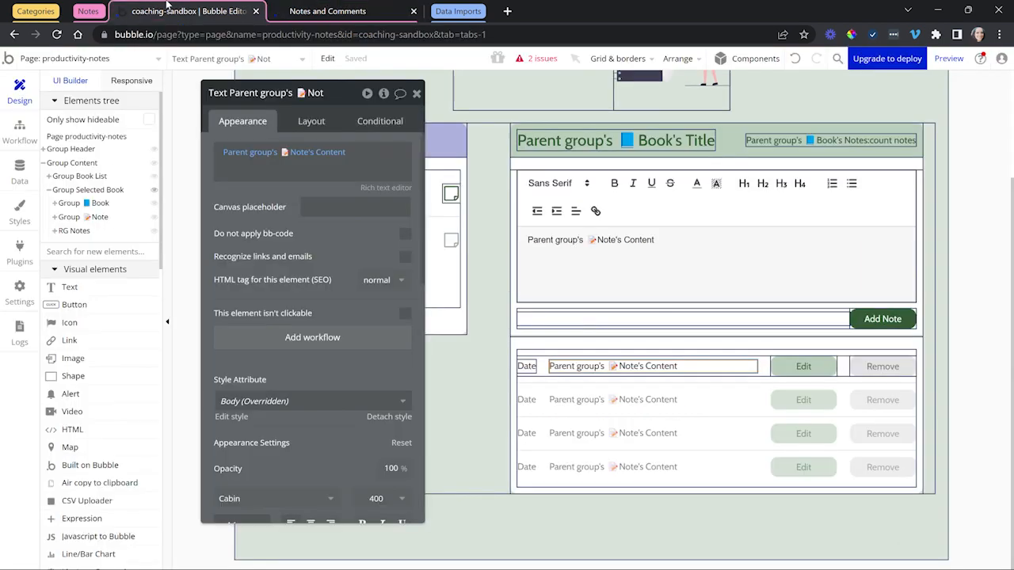
Step: Inspect the layout settings of the note content text in RG Notes, including its fixed-height option
click(312, 122)
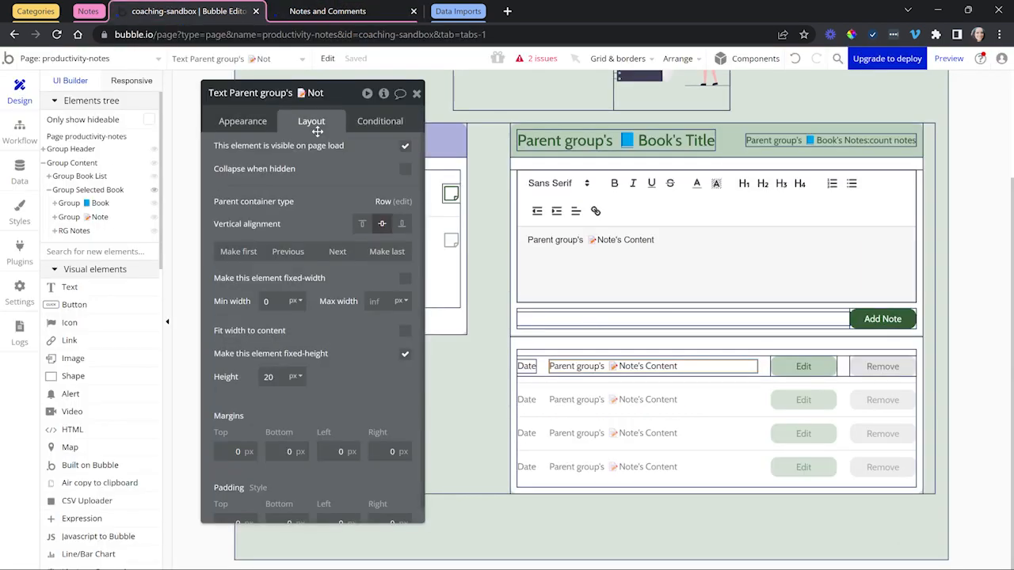
click(762, 370)
click(754, 367)
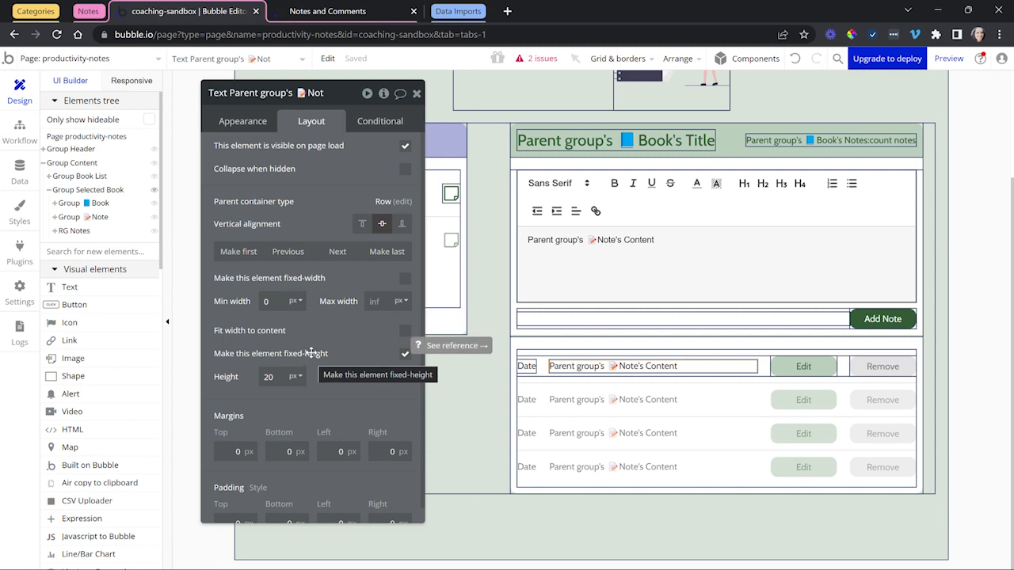
Step: Inspect the Edit button's layout and the Display data and Set focus actions in its workflow
click(804, 367)
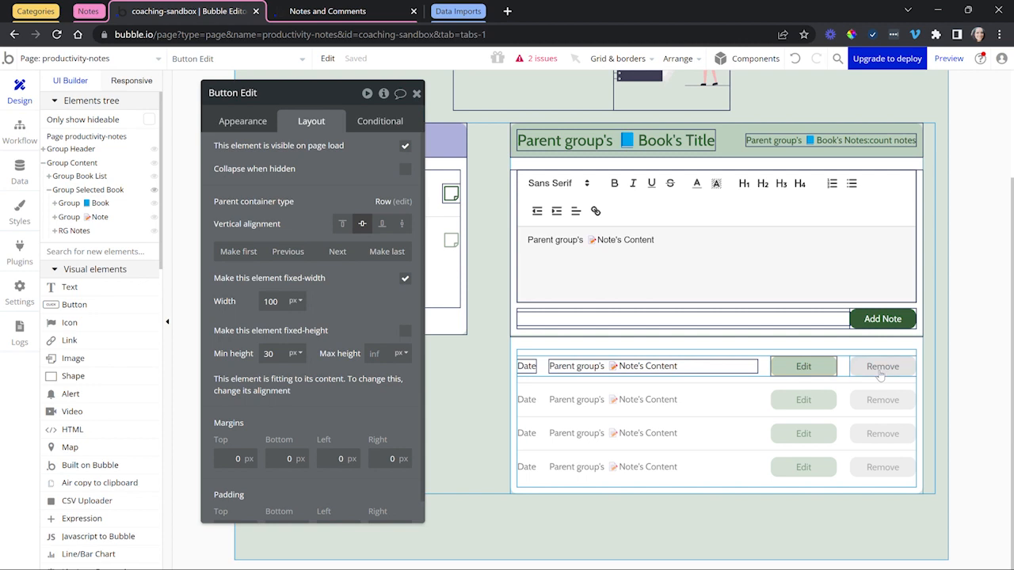
click(252, 127)
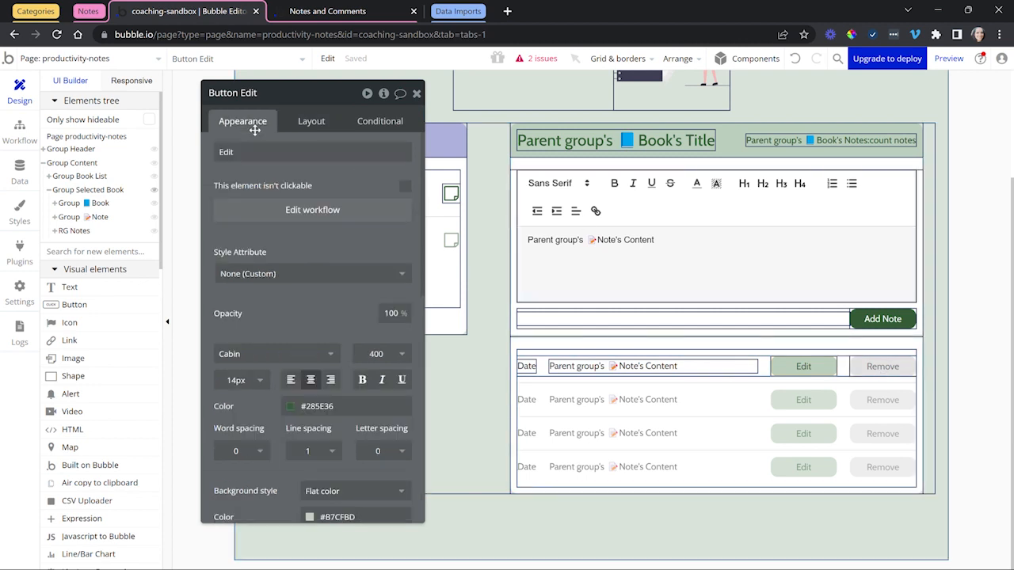
click(275, 210)
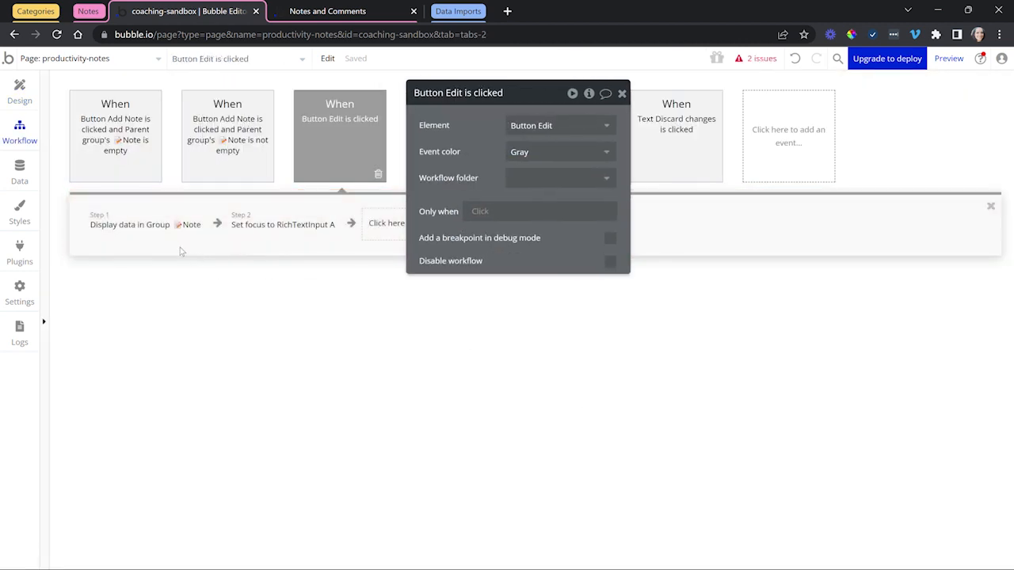
click(160, 242)
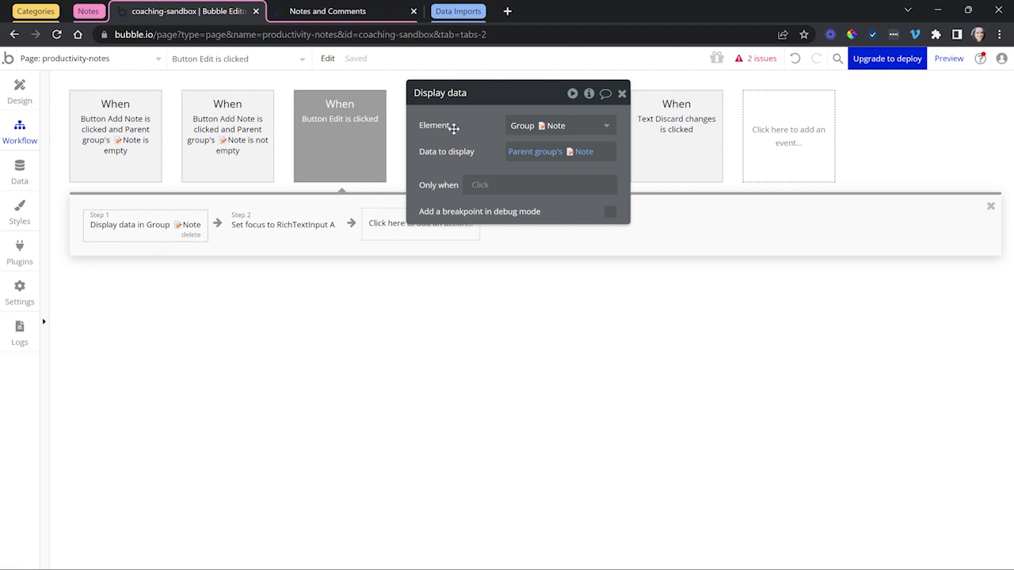
drag(467, 97, 463, 213)
mouse_move(558, 139)
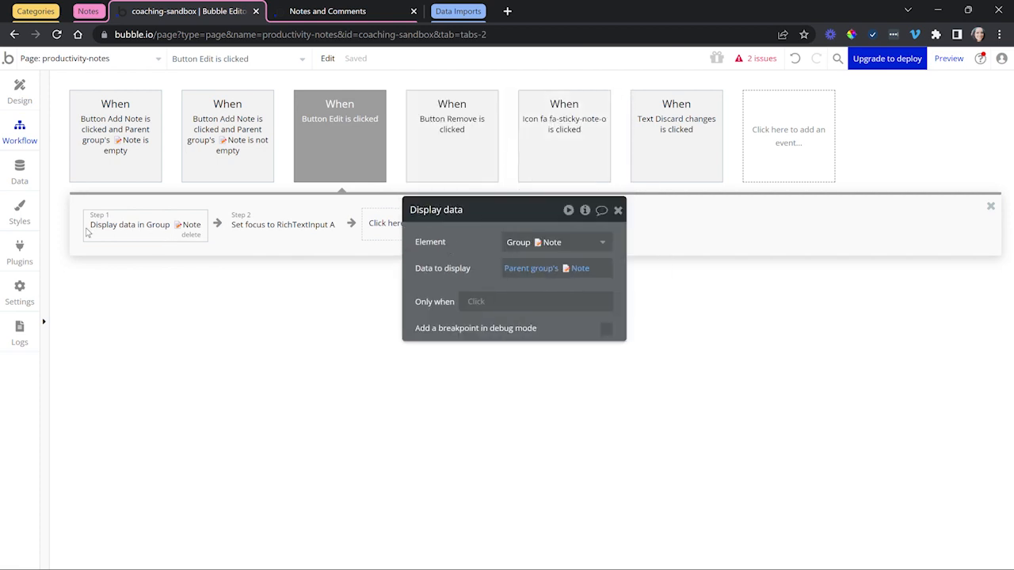
click(298, 240)
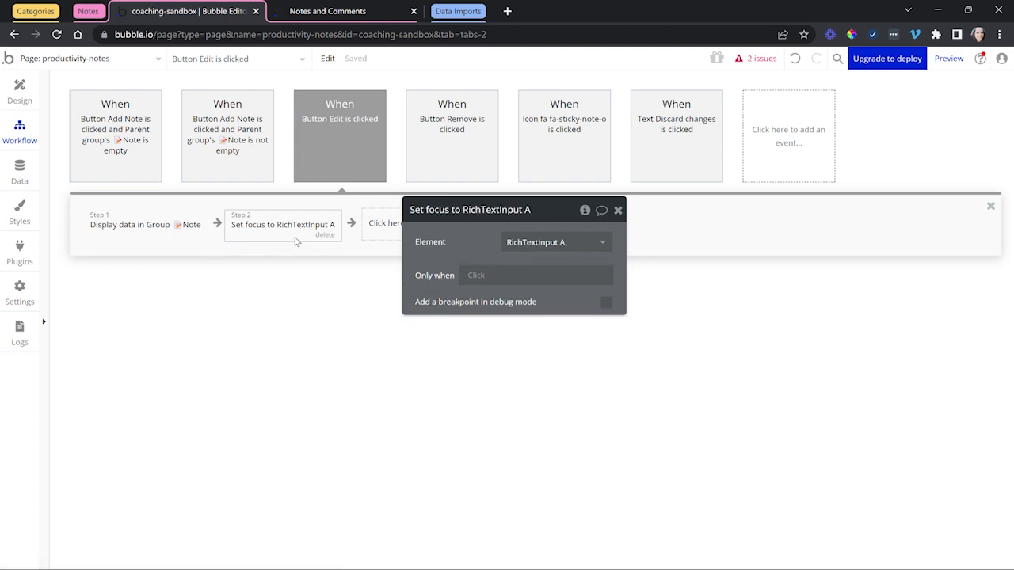
Step: Inspect the Remove button's workflow and what its Delete Note action targets
click(19, 89)
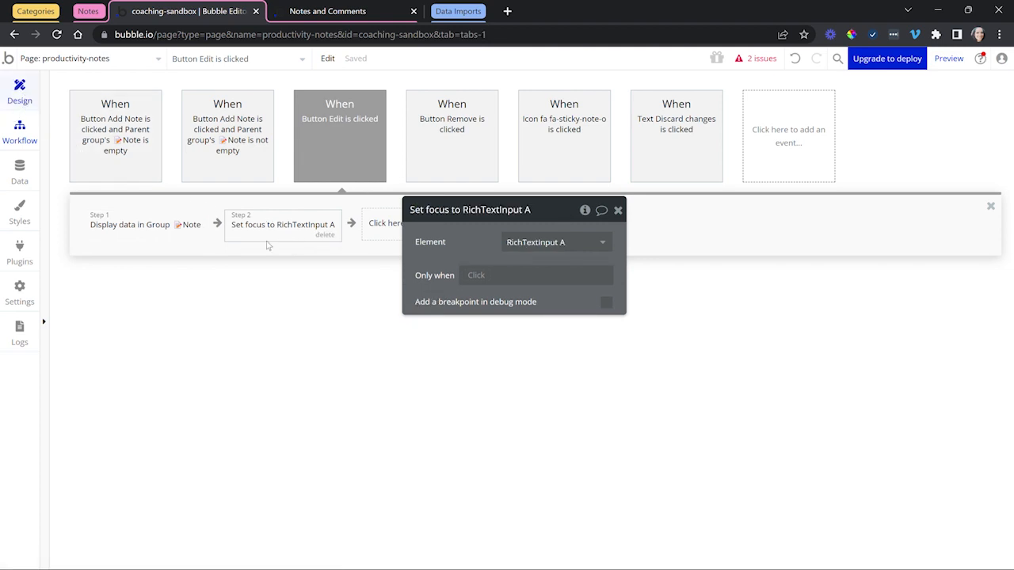
drag(508, 356, 417, 289)
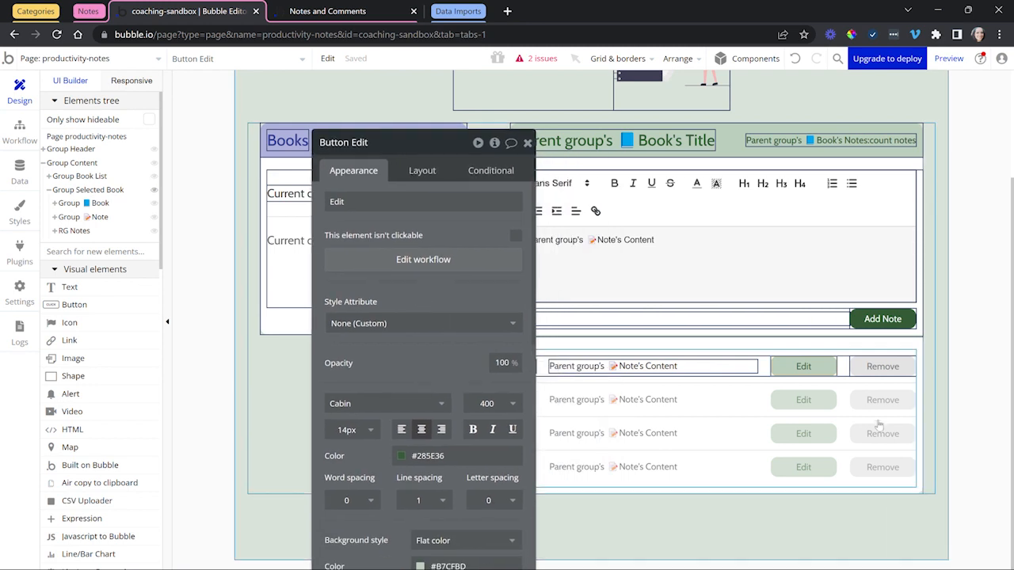
click(862, 370)
click(449, 270)
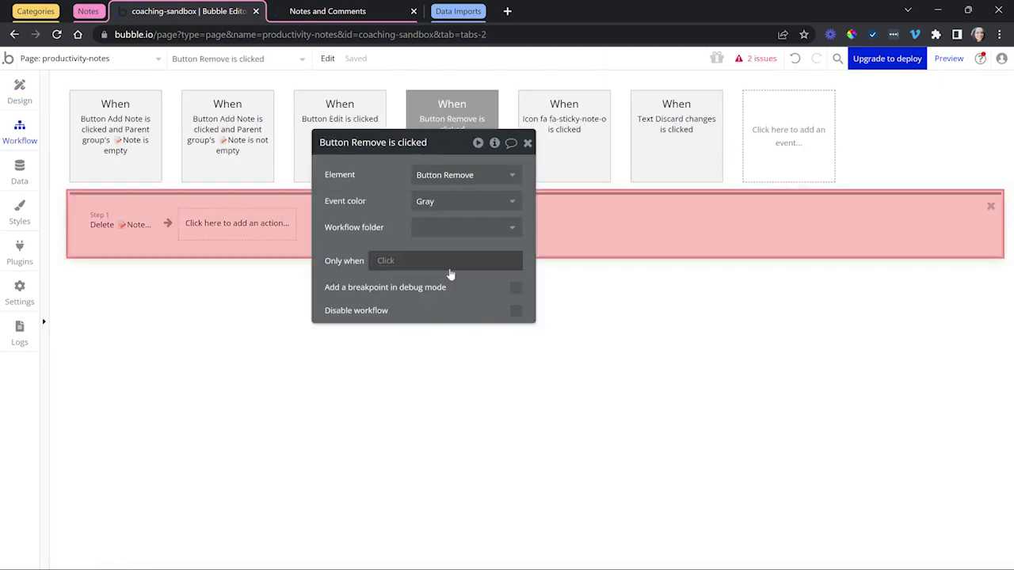
click(118, 237)
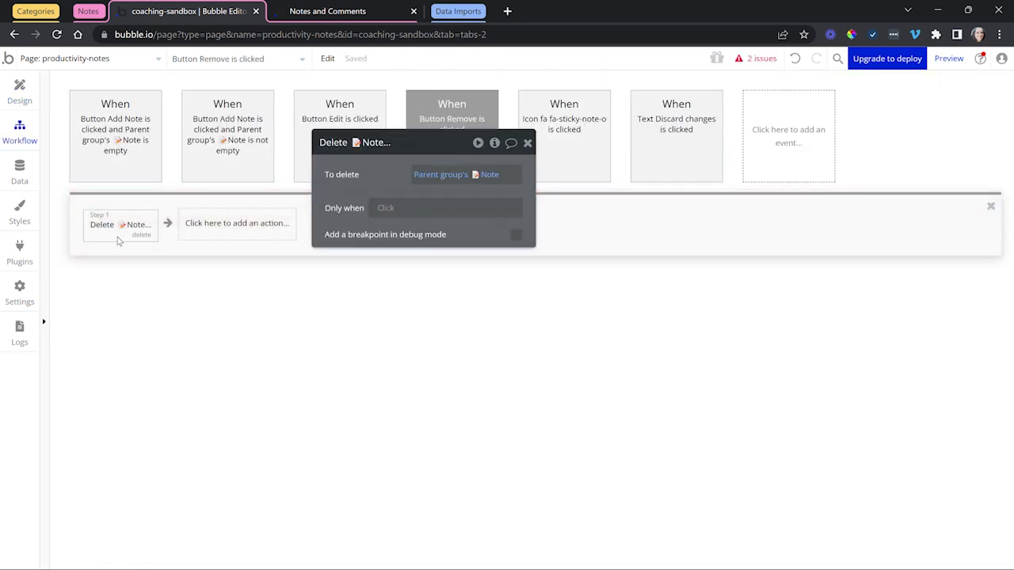
Step: Return to the page design and review how RG Notes' data source expression is built, then close its properties
click(26, 94)
click(638, 423)
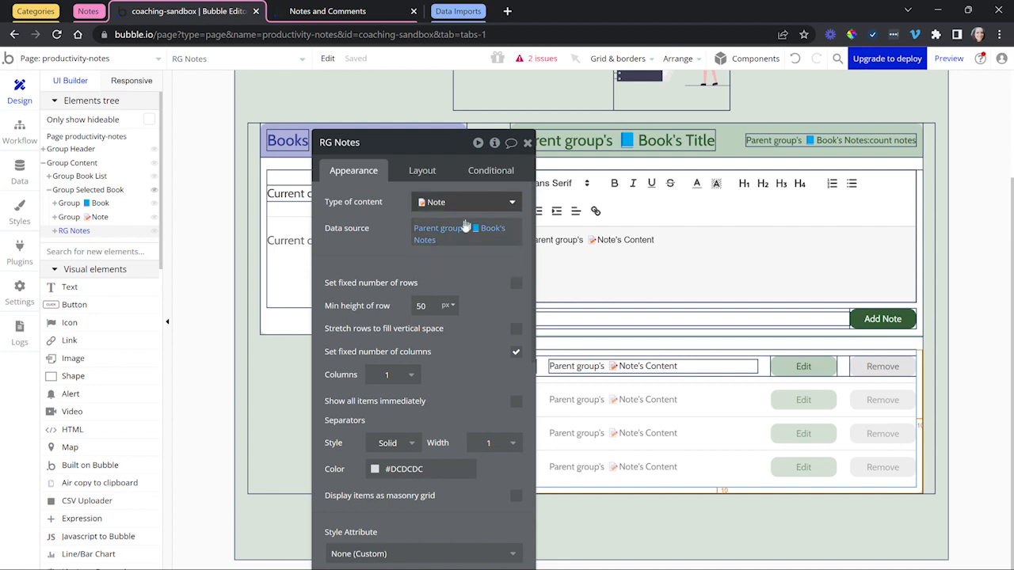
mouse_move(467, 235)
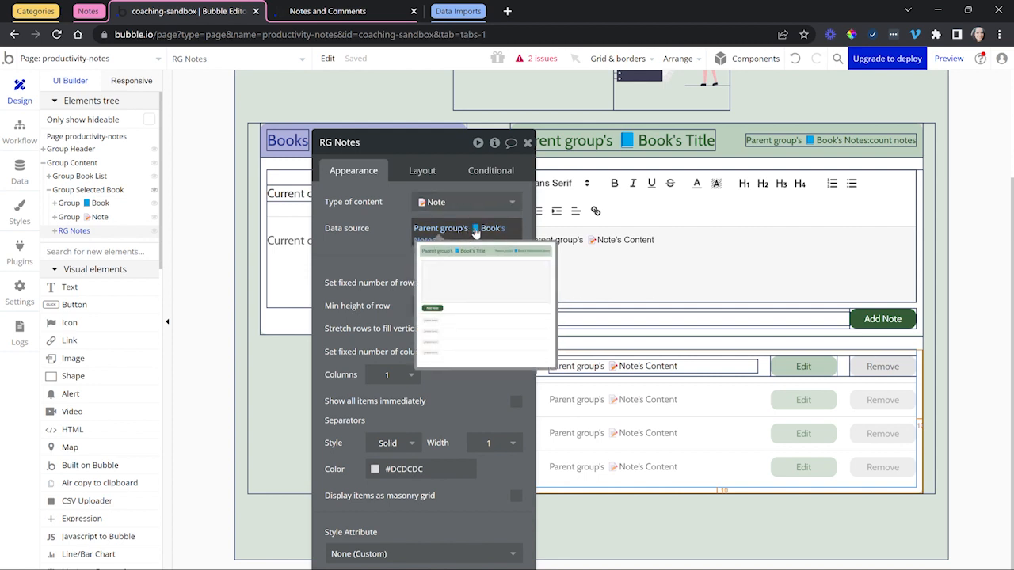
mouse_move(434, 248)
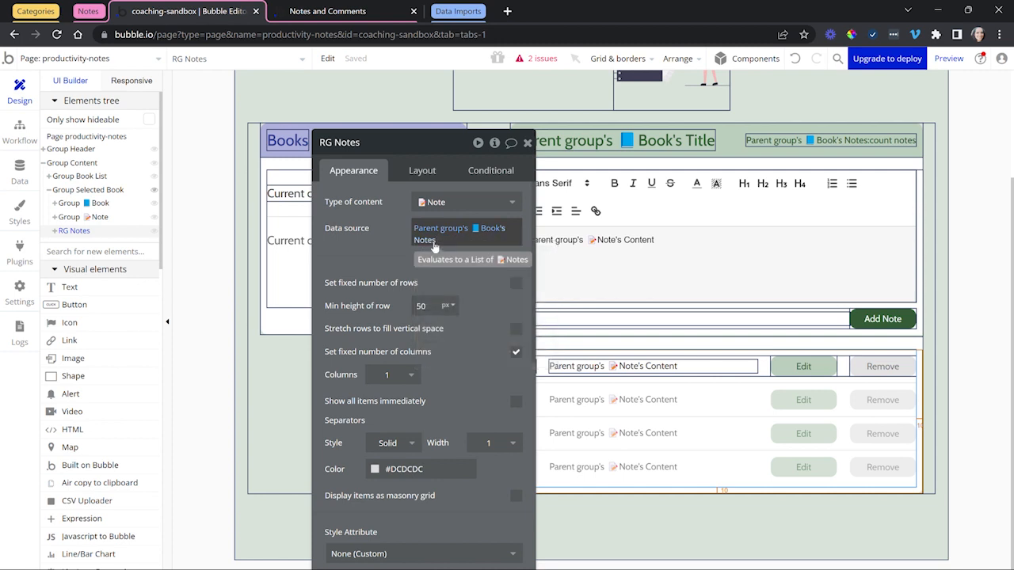
click(526, 142)
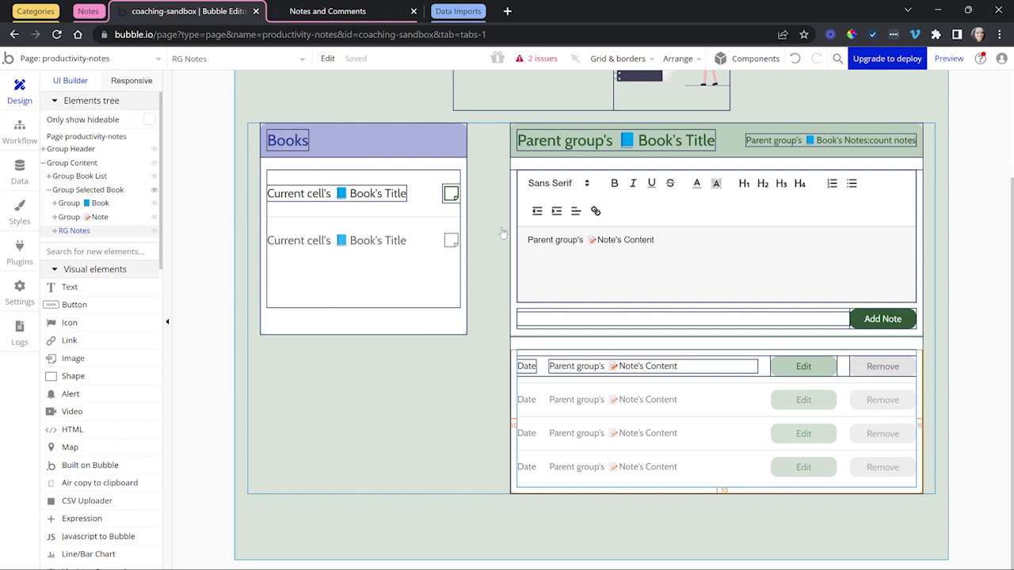
scroll(501, 284, up, 1)
scroll(501, 284, up, 2)
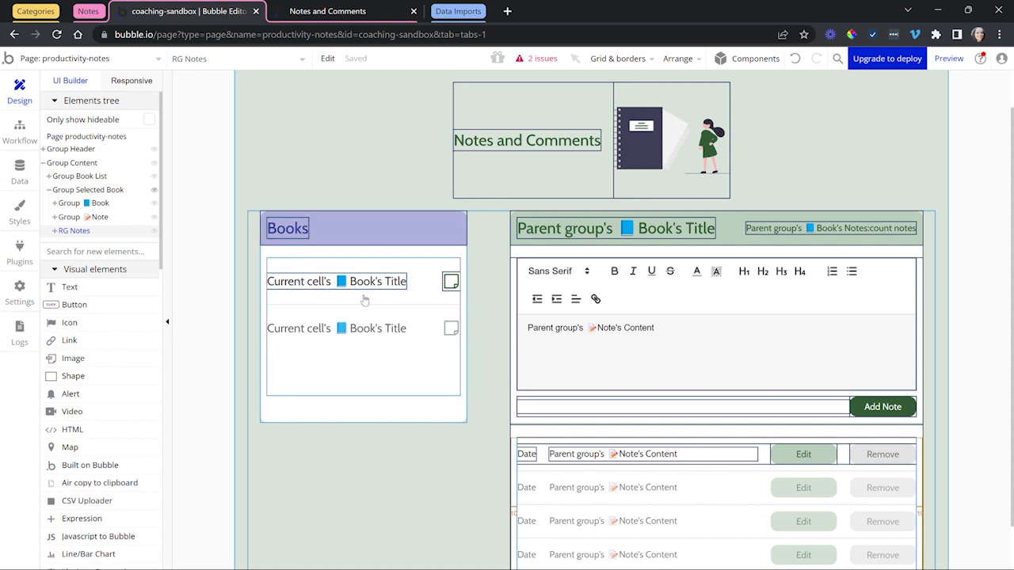
scroll(507, 356, down, 1)
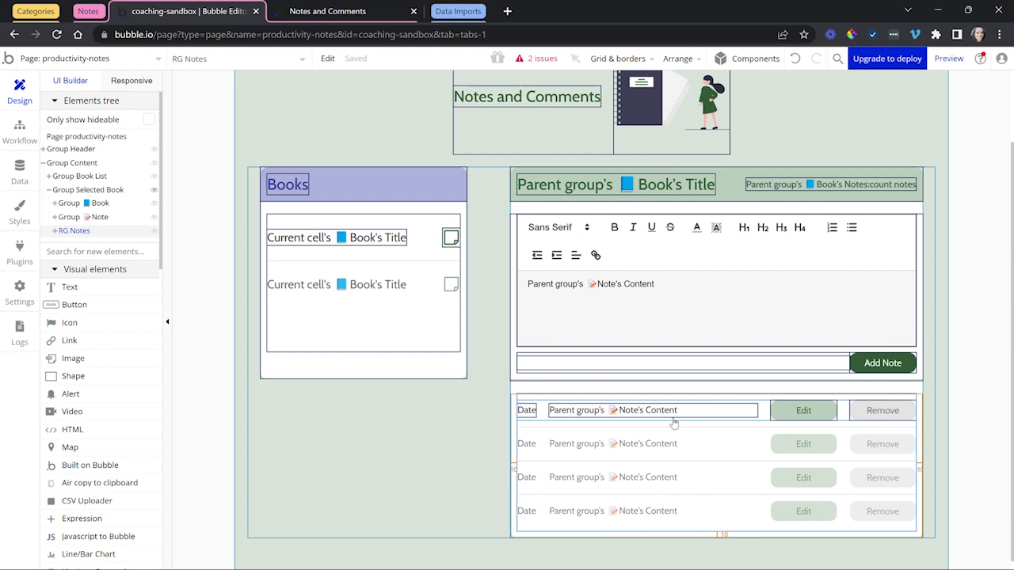
scroll(677, 424, up, 1)
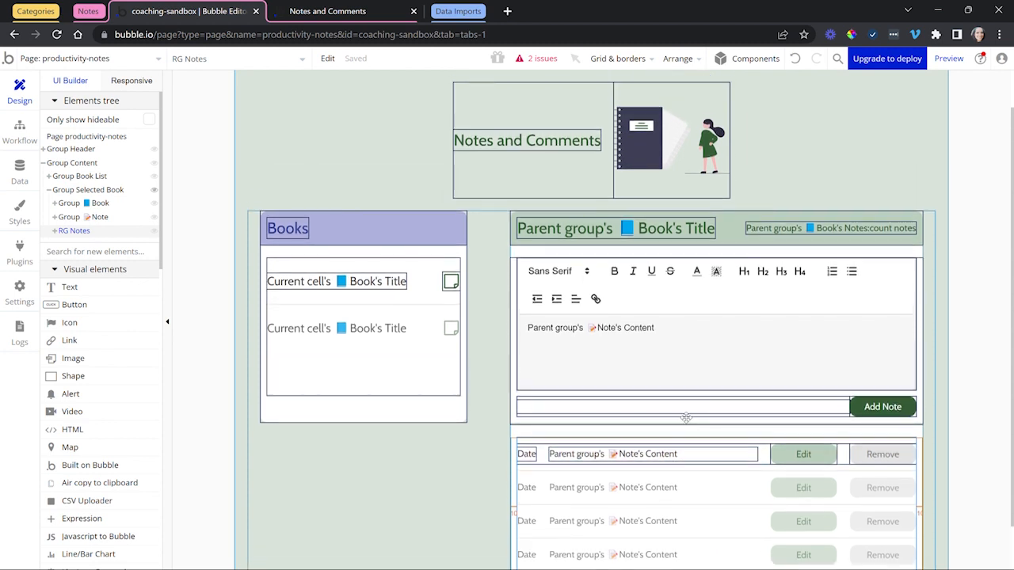
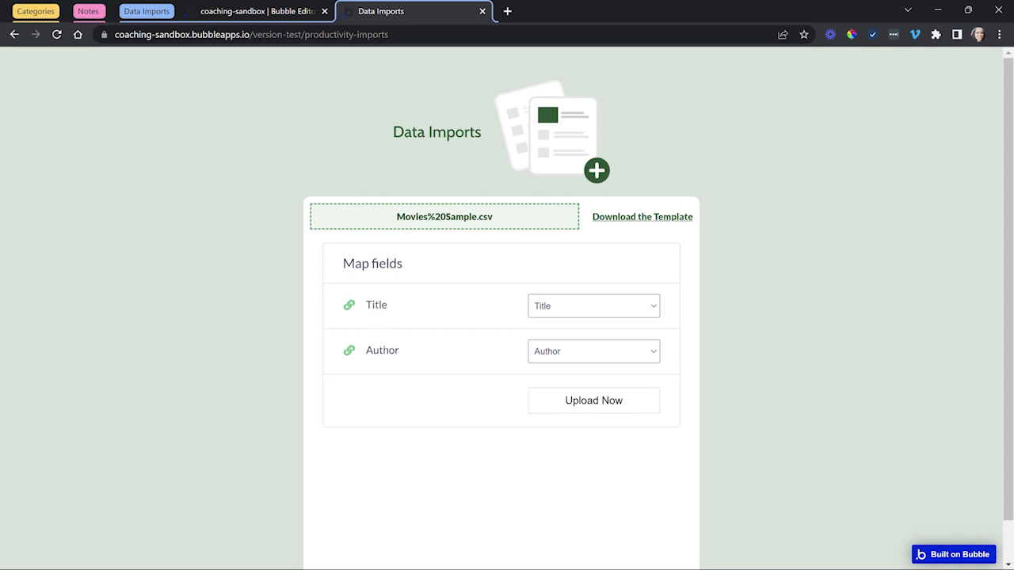
Step: Examine the mapping options for the Title and Author columns of the uploaded CSV on the Data Imports page
click(569, 314)
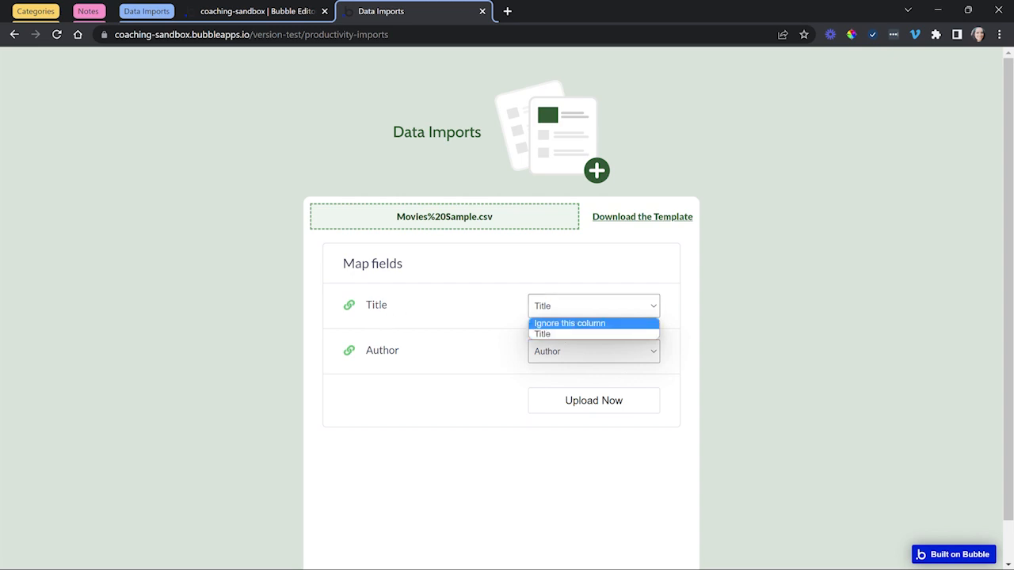
click(539, 334)
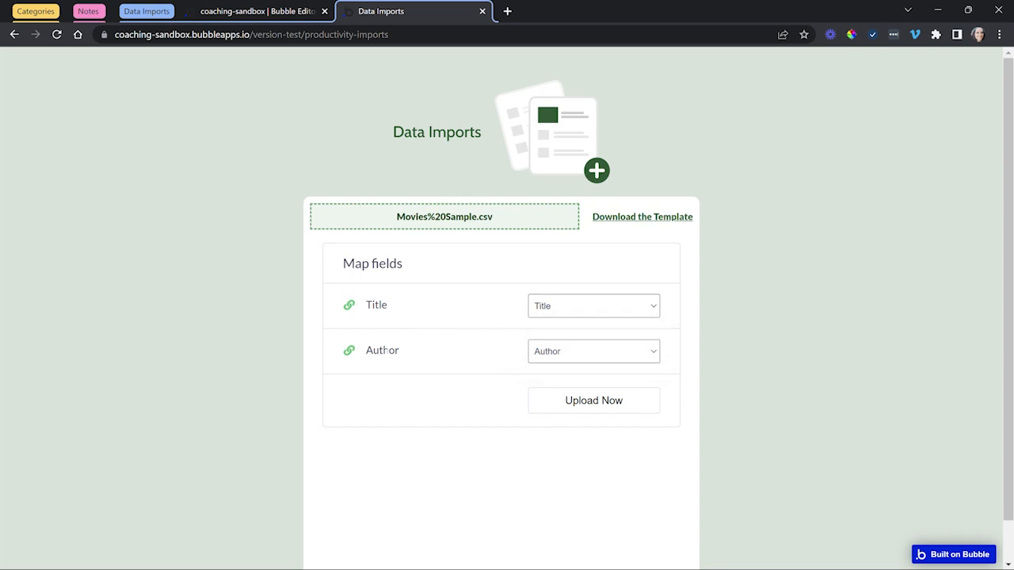
click(568, 355)
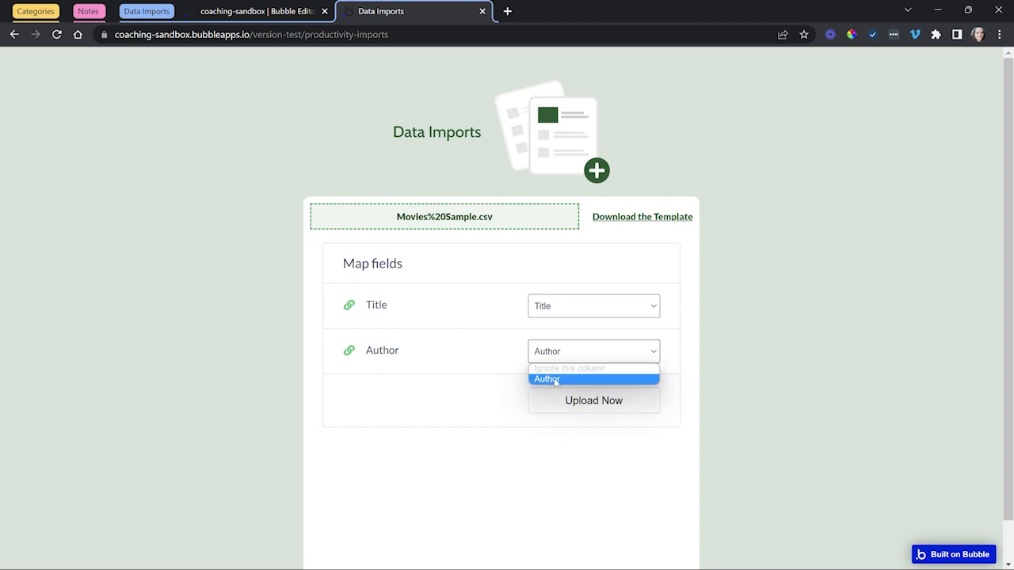
click(476, 357)
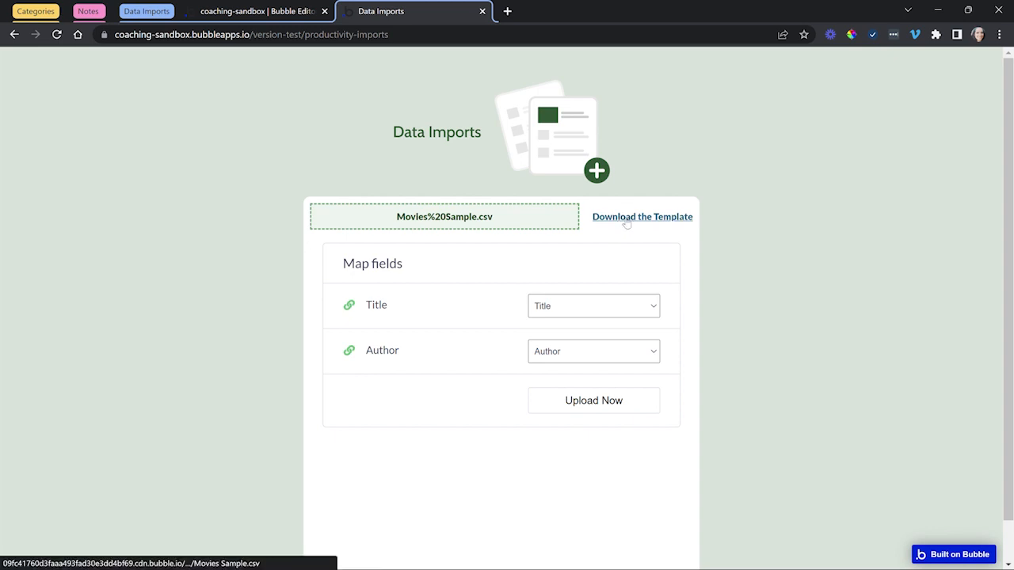
Step: Test the Download the Template link, and inspect its destination URL in the Bubble editor
click(688, 221)
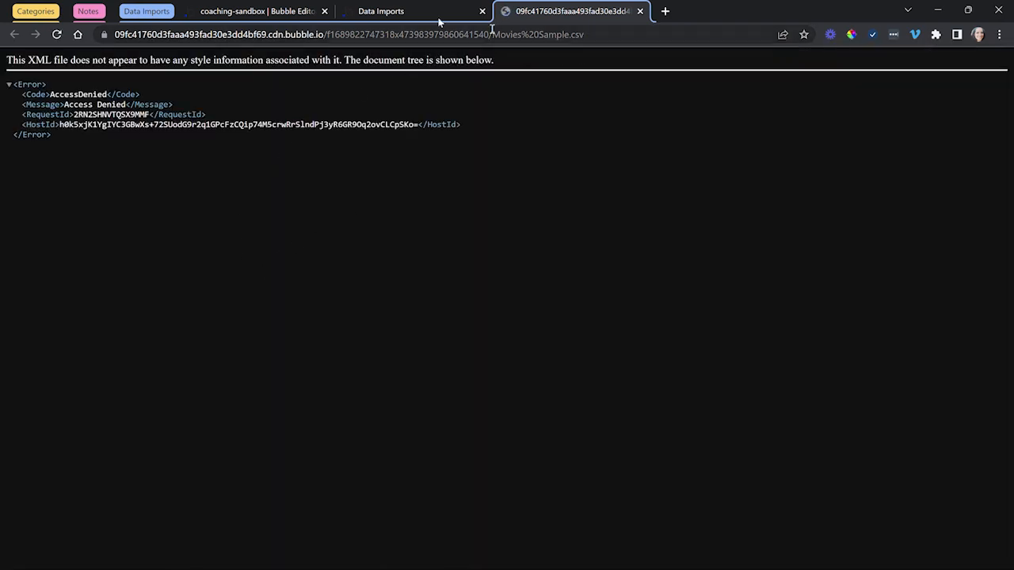
click(368, 15)
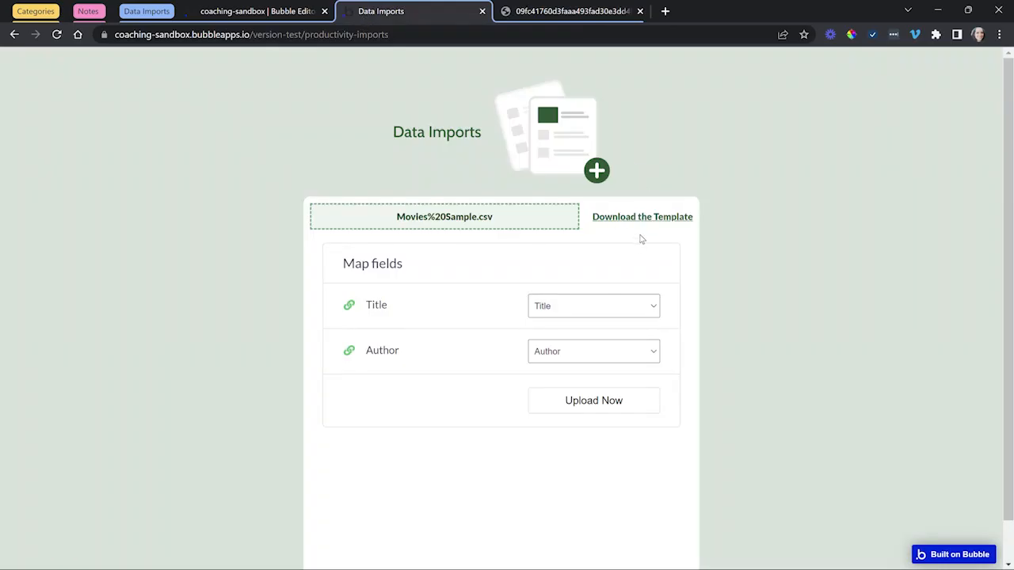
click(291, 17)
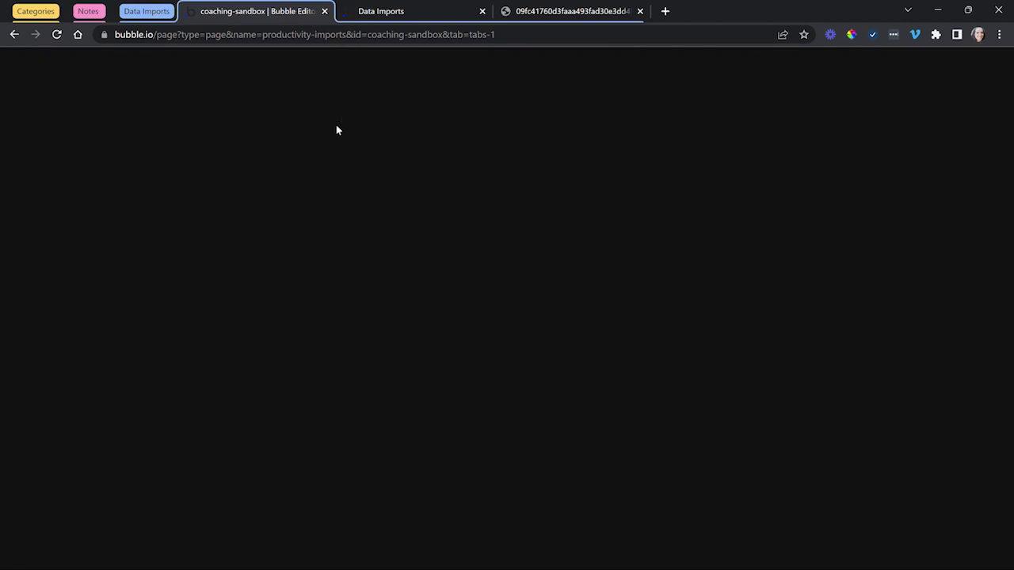
click(711, 267)
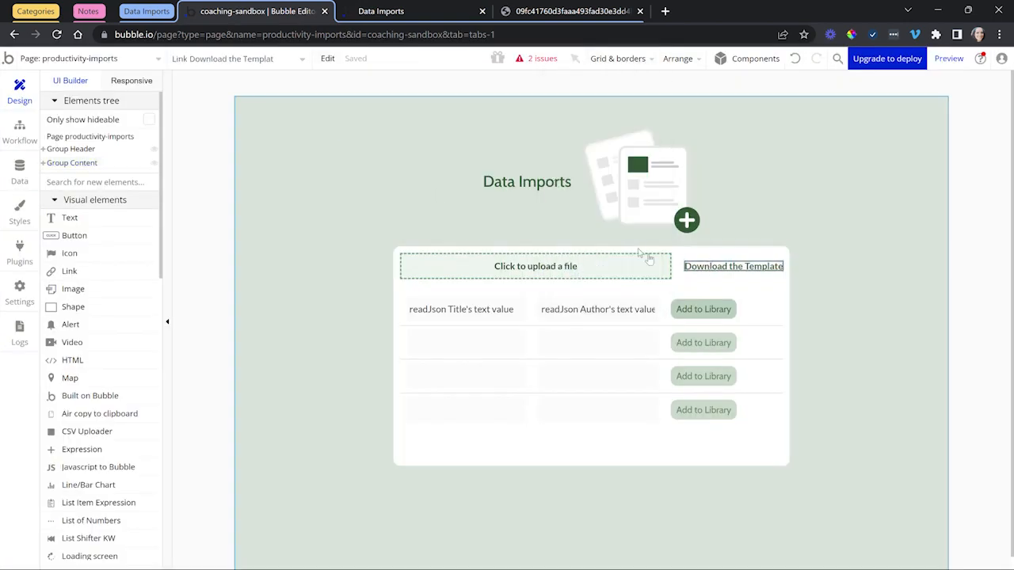
double_click(753, 266)
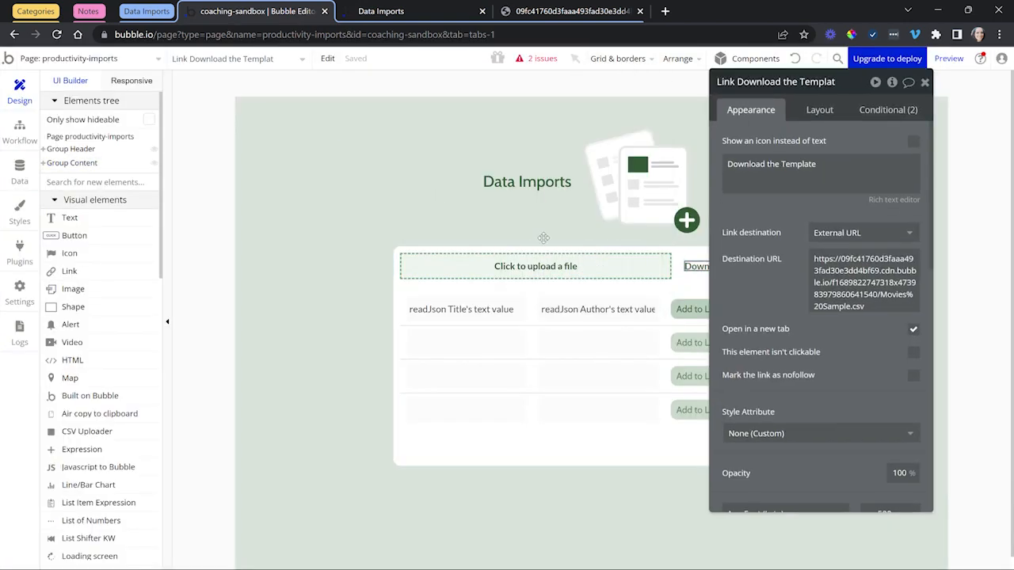
drag(751, 251, 362, 244)
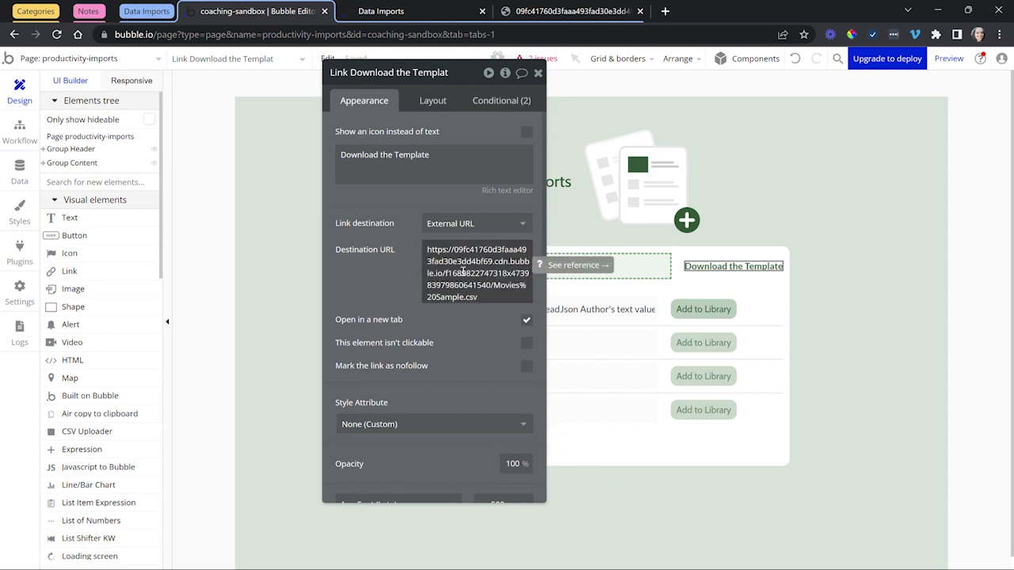
Step: Clear the destination URL of the Download the Template link
click(500, 275)
key(ctrl+a)
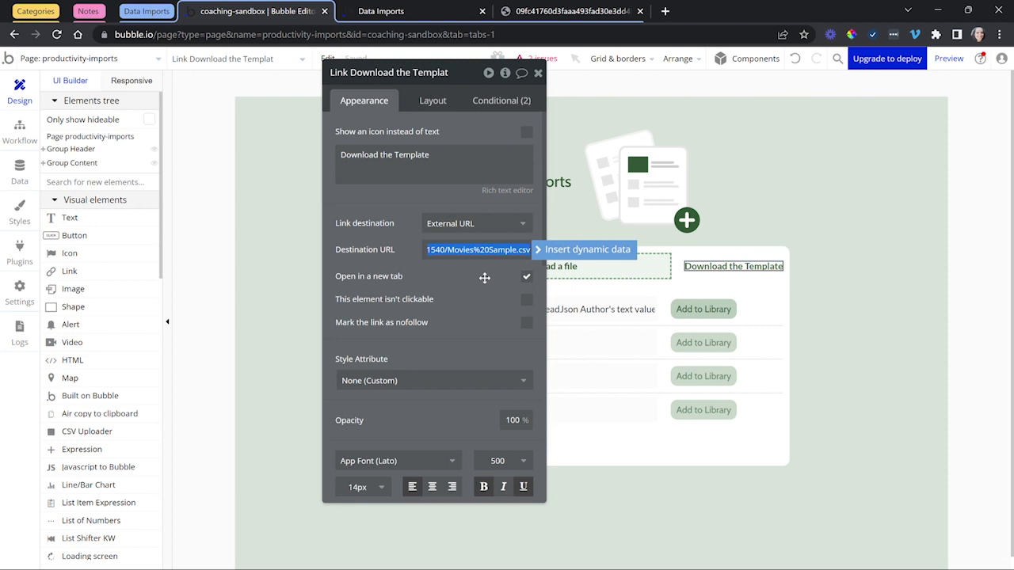
key(BackSpace)
Step: Copy the link address of the Movies Sample.csv uploaded at 10:22 pm from the app's stored files, and return to the page design
click(23, 171)
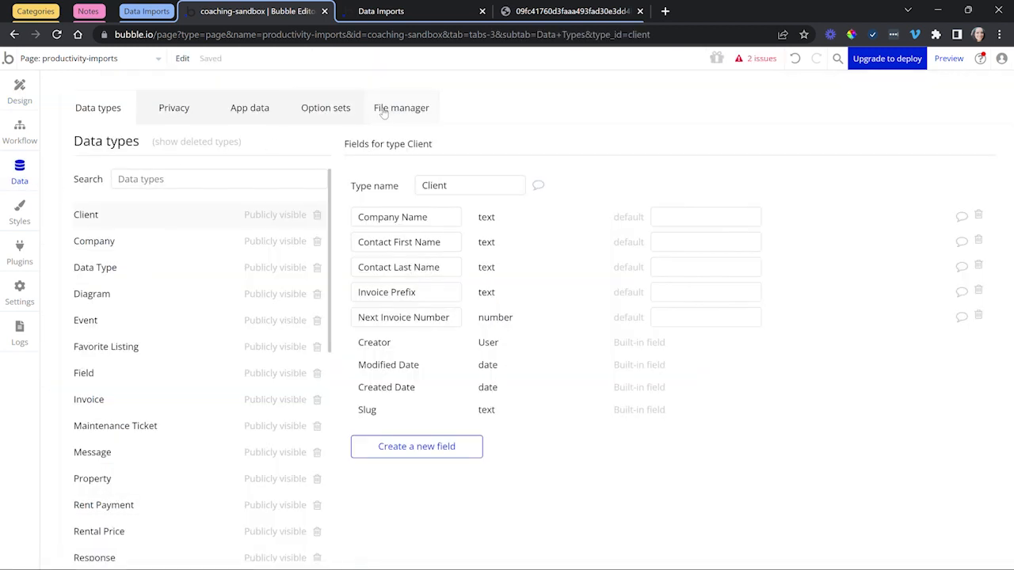
click(400, 111)
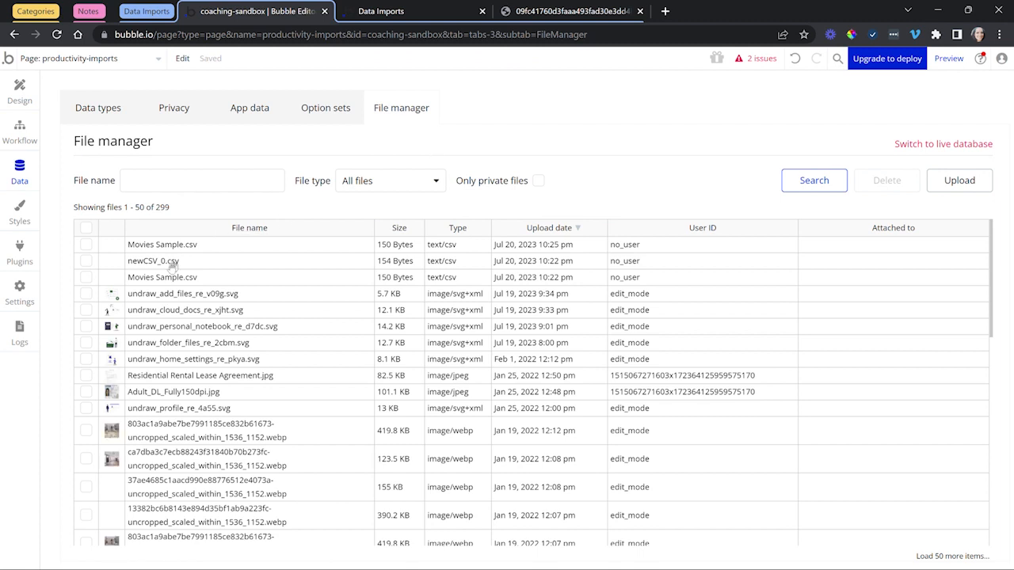
right_click(147, 283)
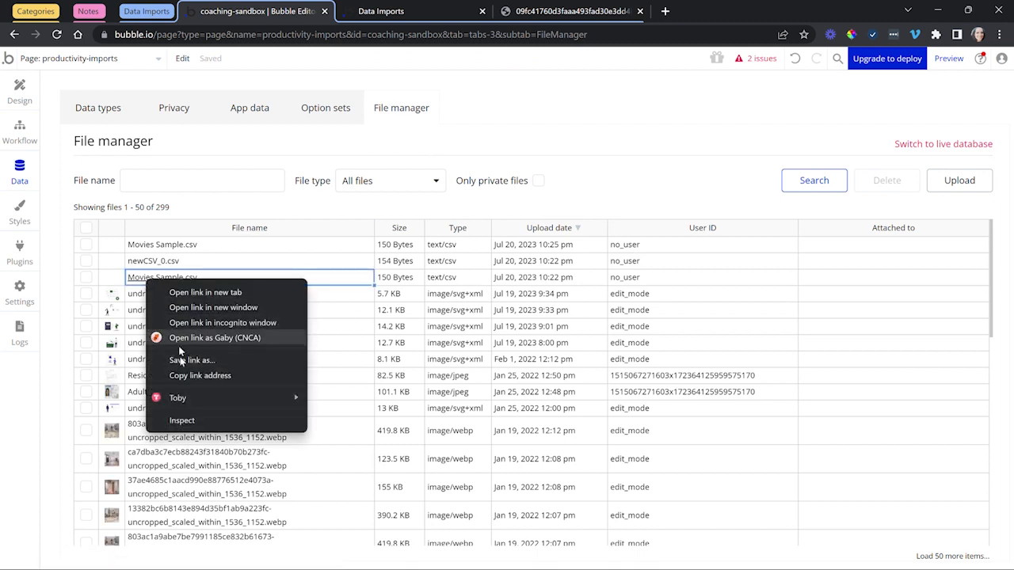
click(149, 375)
click(20, 89)
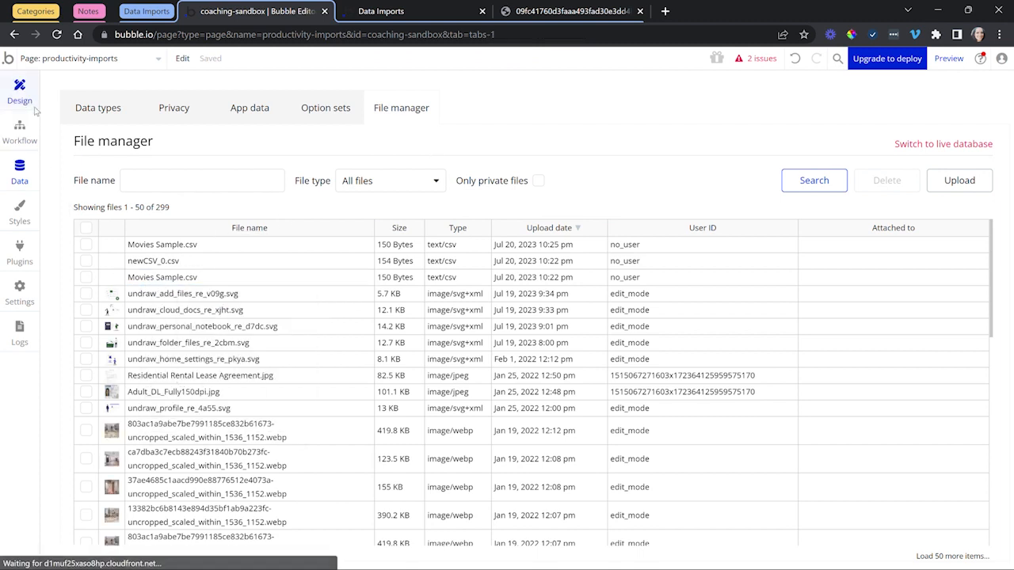
Step: Paste the copied Movies Sample.csv address as the Download the Template link's destination URL, and reload the Data Imports page with the old file page closed
click(486, 252)
key(ctrl+v)
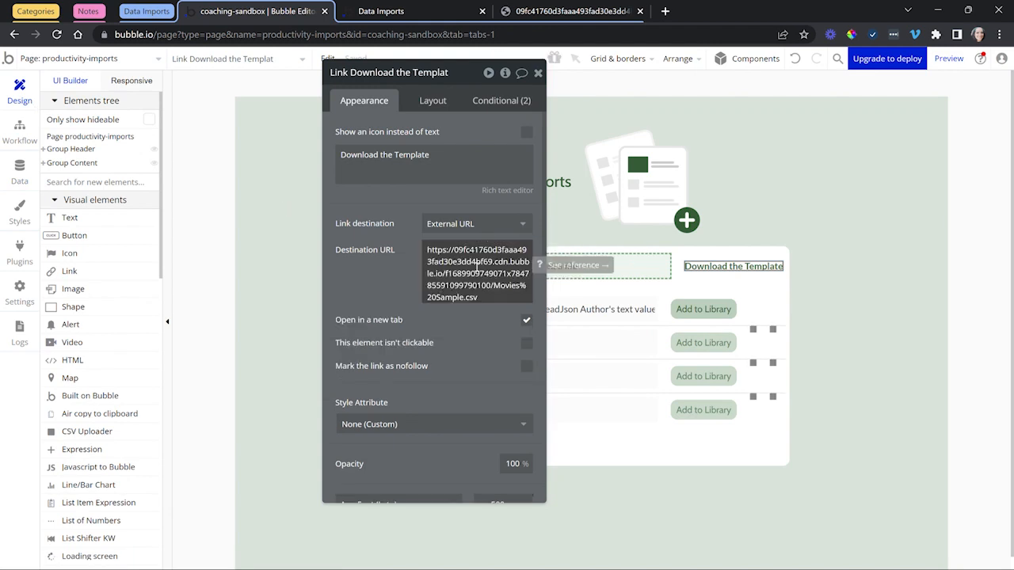
click(420, 12)
key(ctrl+r)
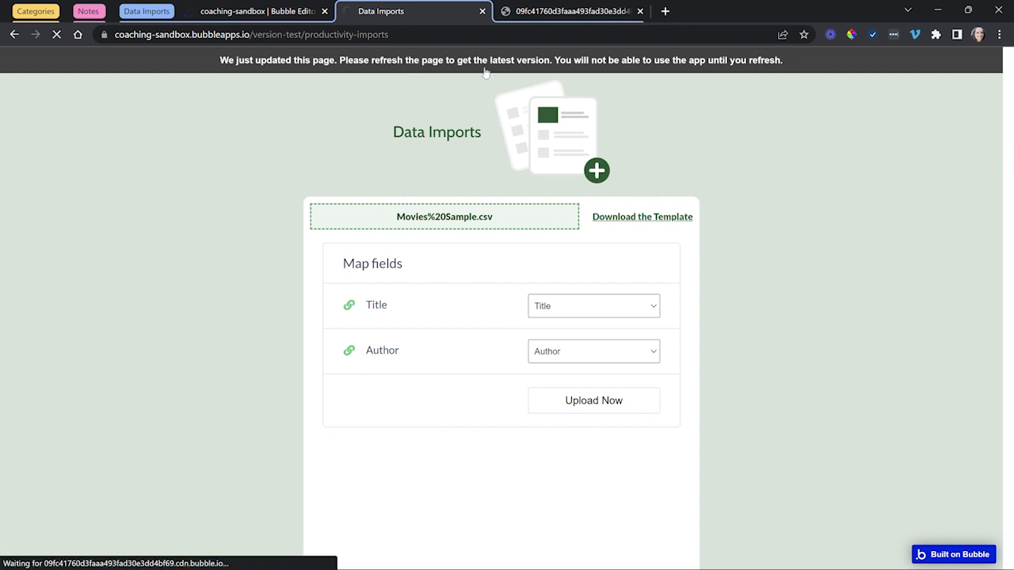
click(641, 13)
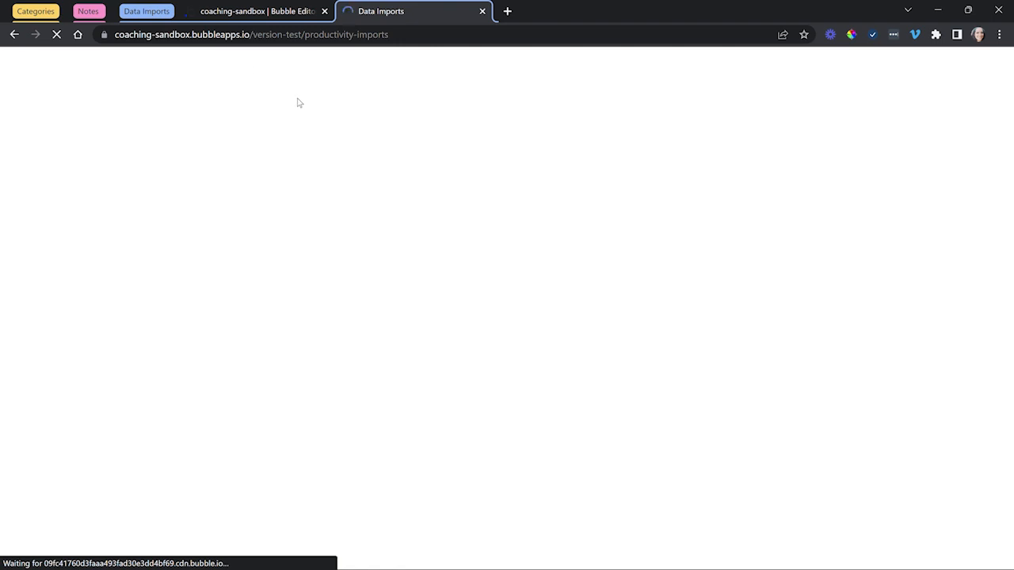
Step: Test the Download the Template link on the reloaded Data Imports page, and cancel saving the file
click(278, 9)
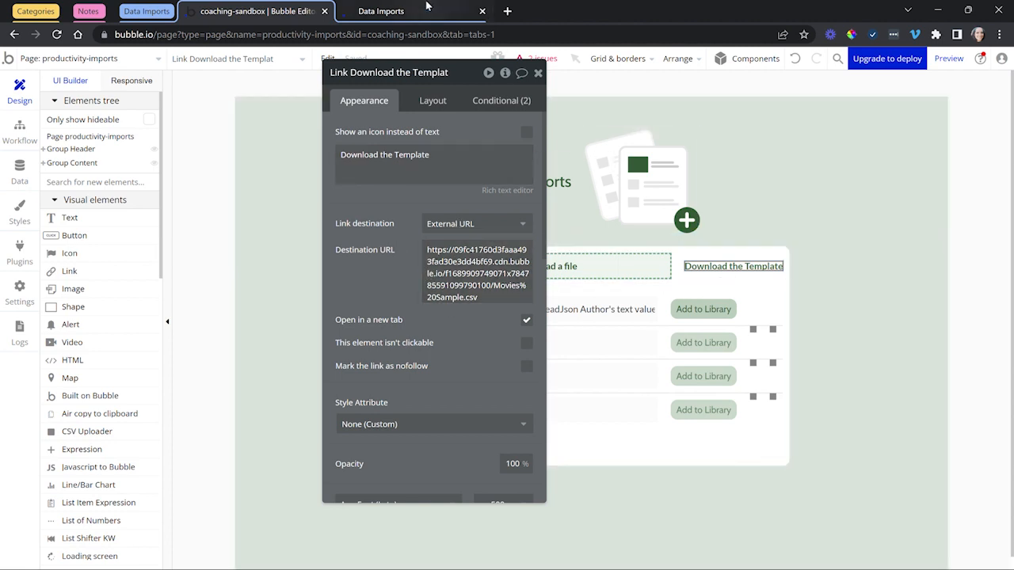
click(426, 10)
click(649, 218)
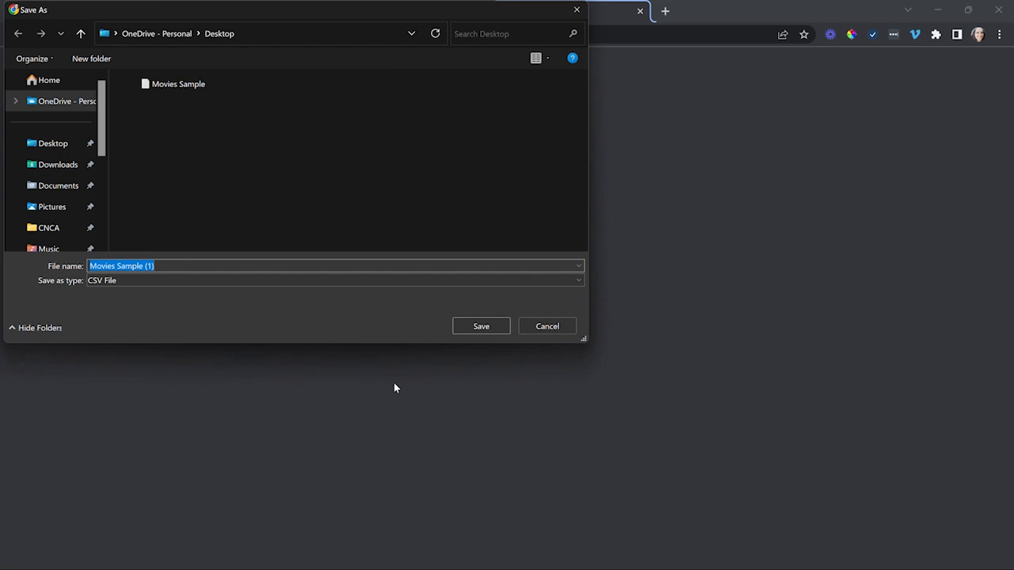
click(546, 327)
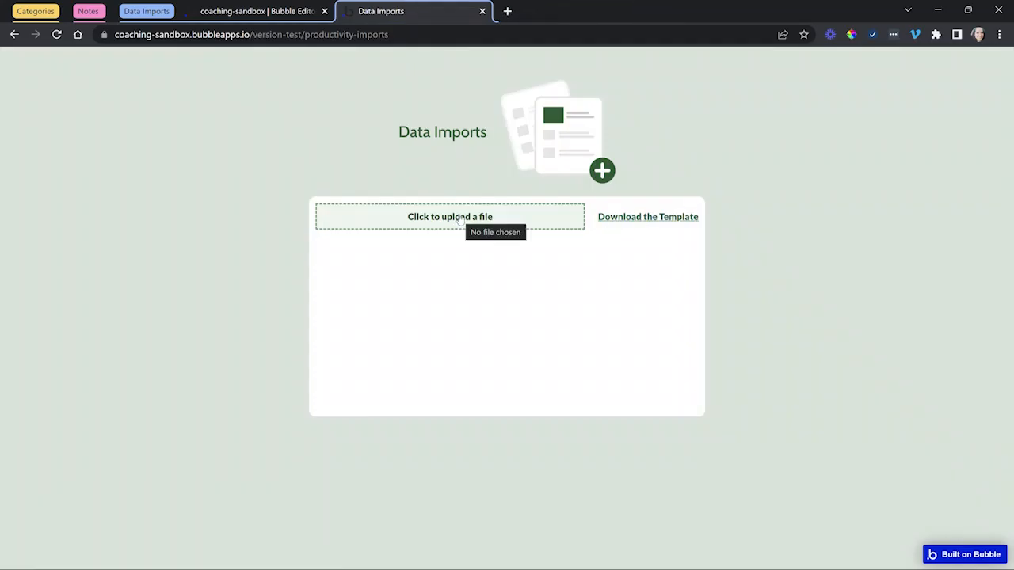
Step: Upload the Movies Sample file from the Desktop on the Data Imports page, and submit it with Title and Author mapped to their matching columns
click(459, 221)
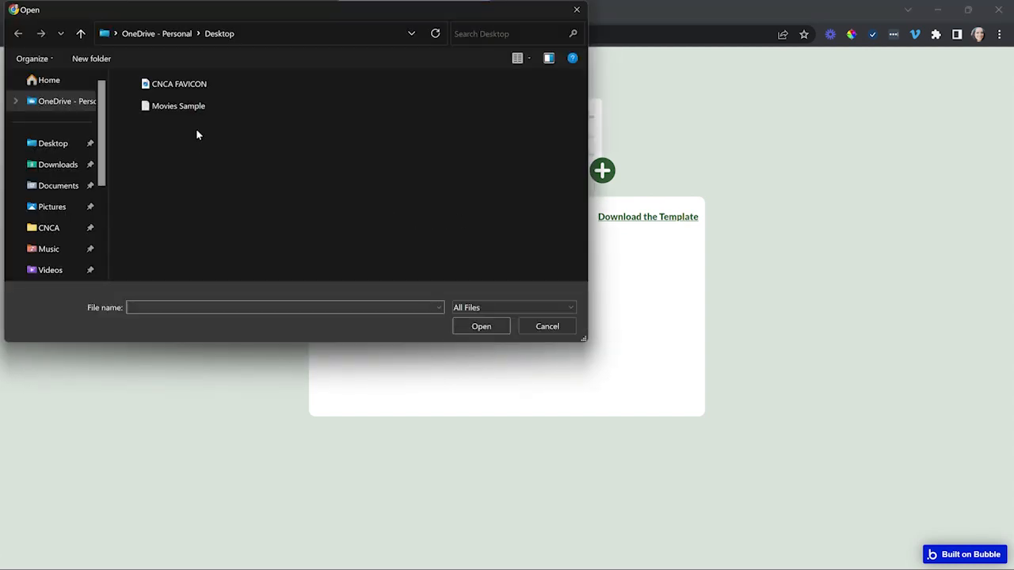
click(199, 105)
click(495, 330)
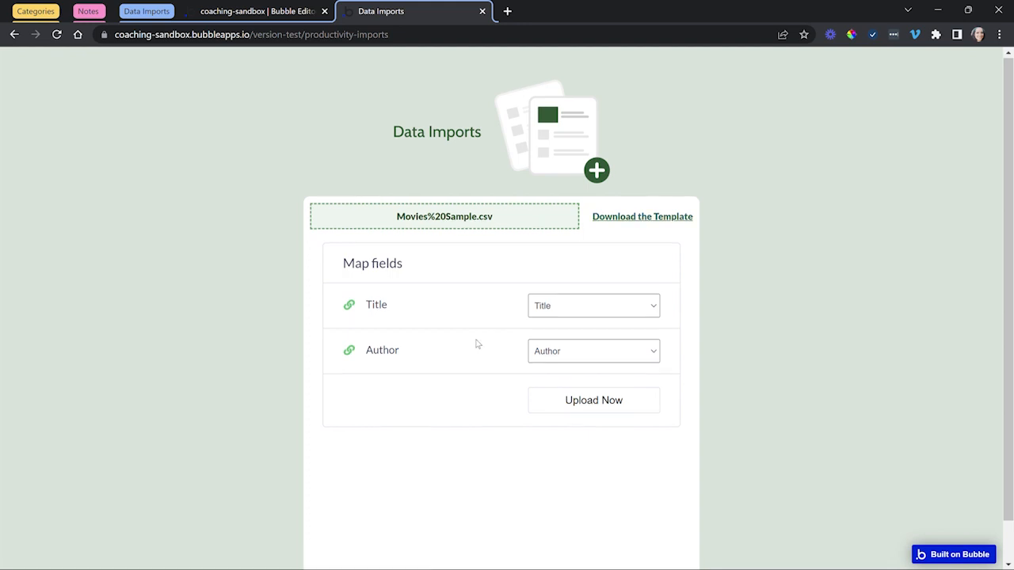
scroll(515, 369, down, 1)
click(599, 389)
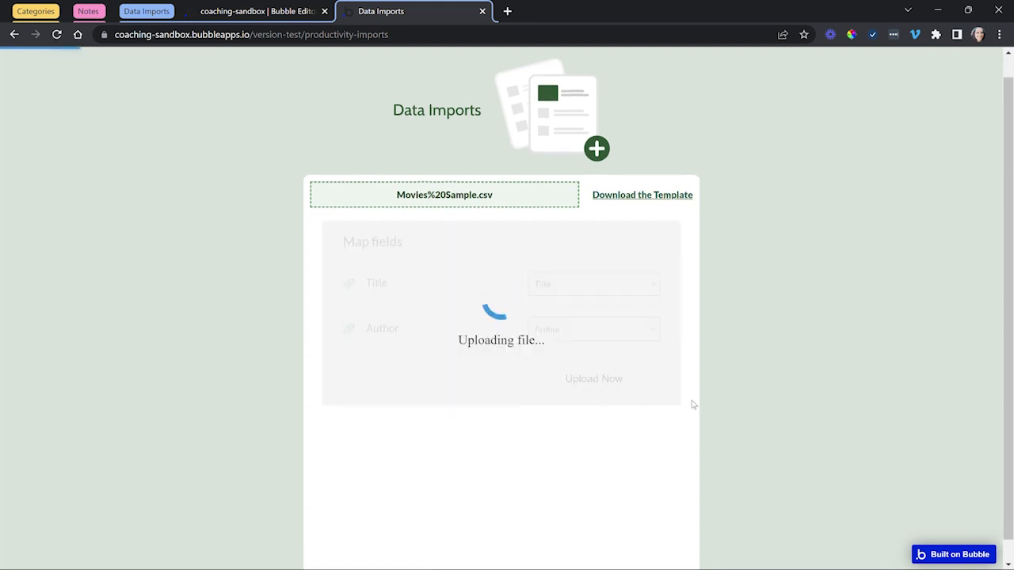
scroll(693, 400, down, 2)
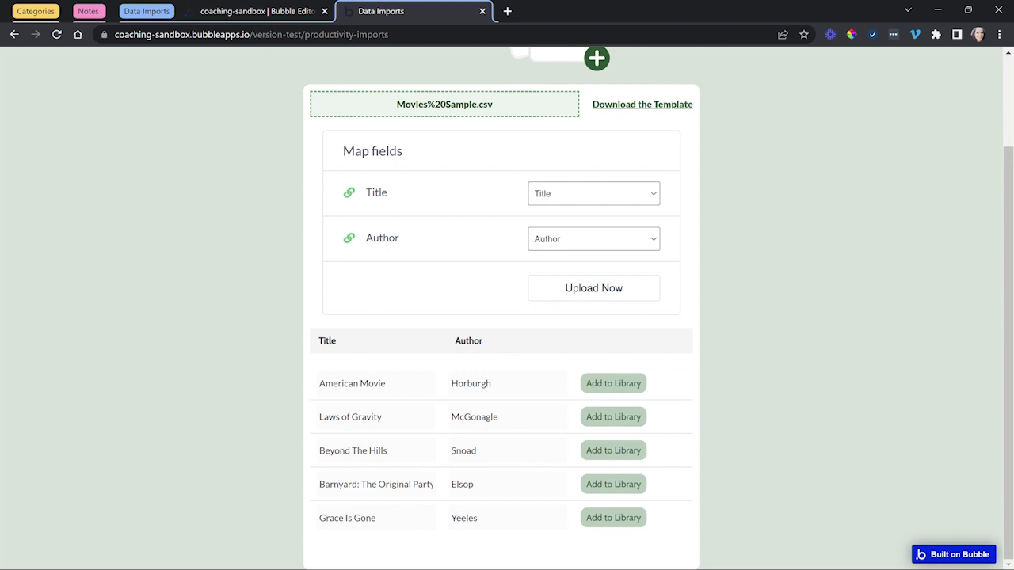
Step: Check the American Movie row's editable fields, and add American Movie and Beyond The Hills to the library
click(493, 383)
drag(325, 383, 386, 383)
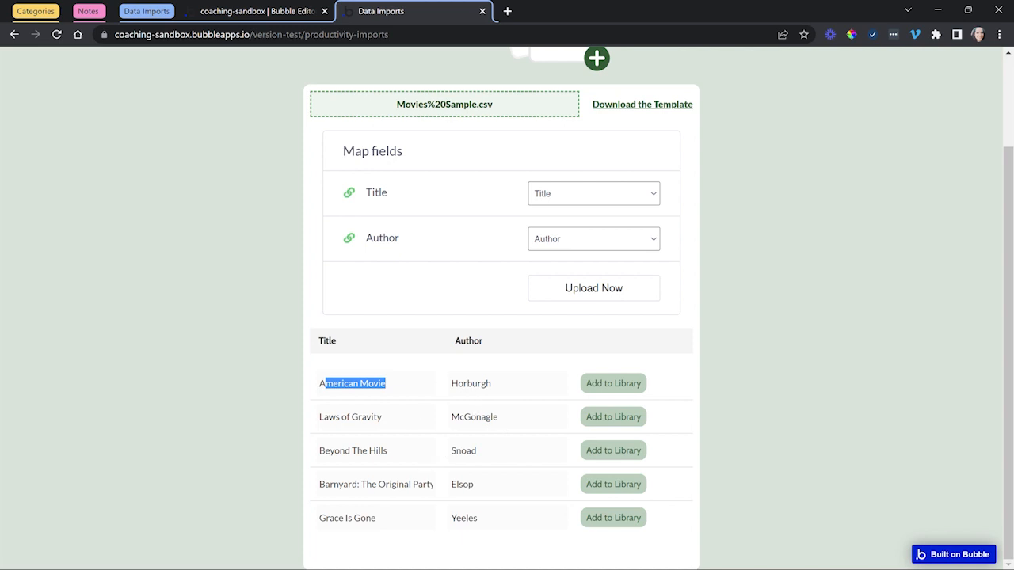
click(387, 384)
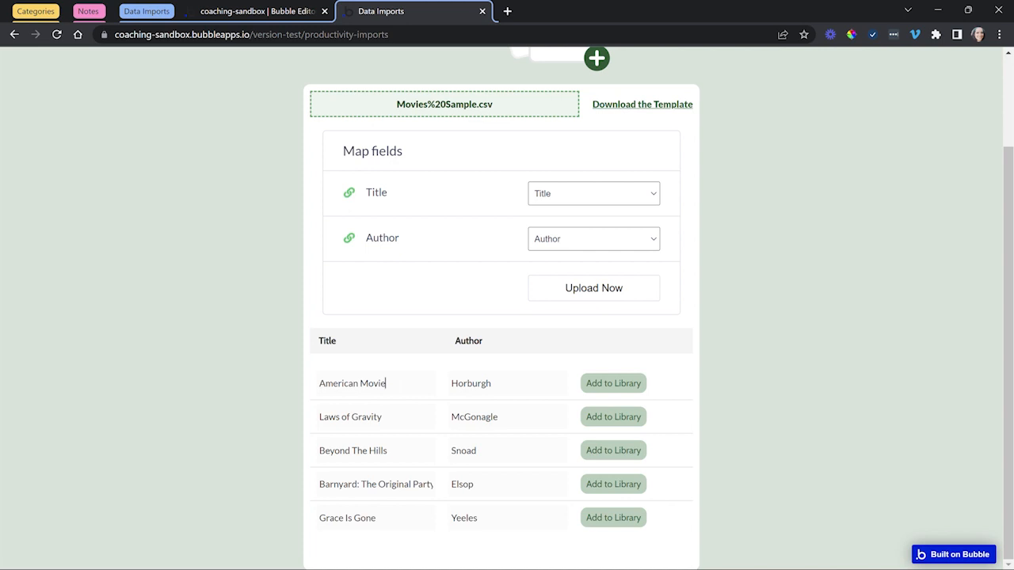
click(615, 384)
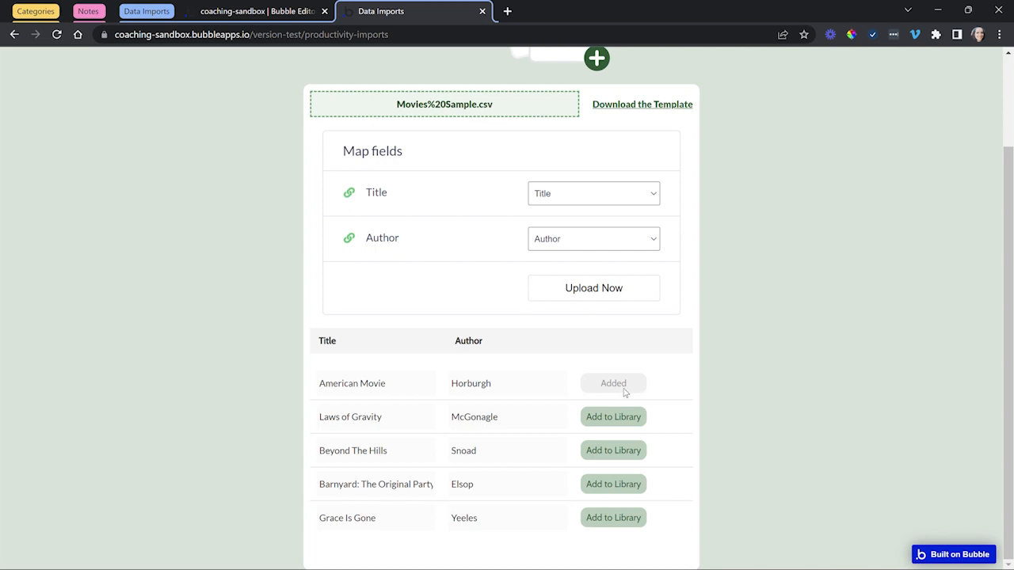
click(621, 452)
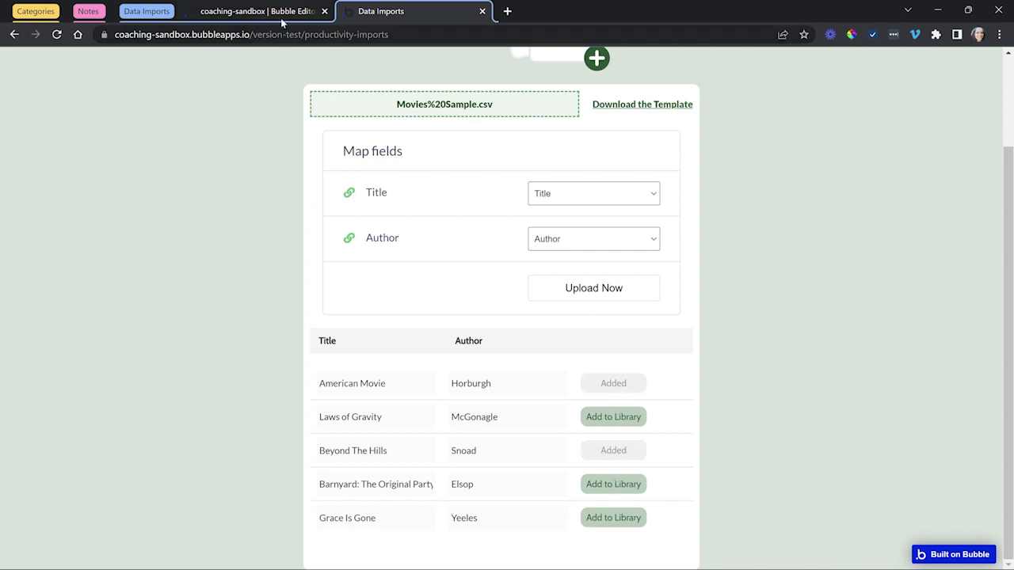
Step: Examine the two imported entries in the All Books modified view of the app data, and compare them with the Data Imports page
click(258, 11)
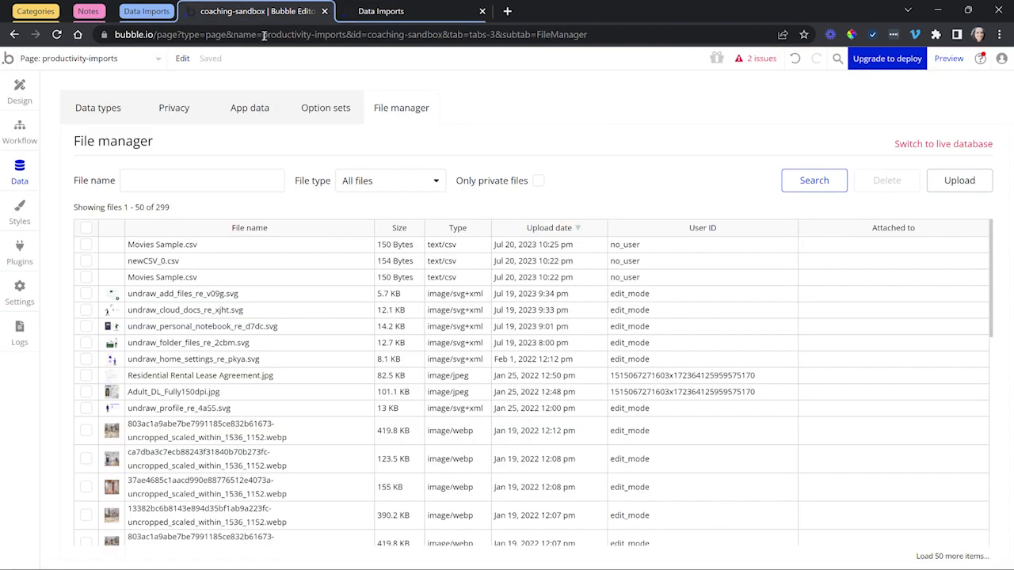
click(258, 117)
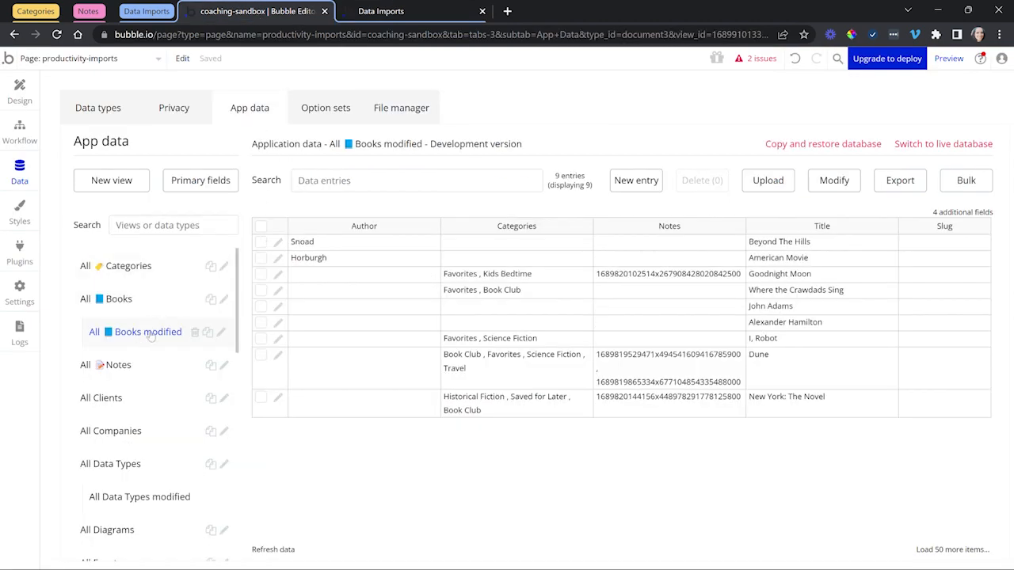
drag(376, 249, 814, 252)
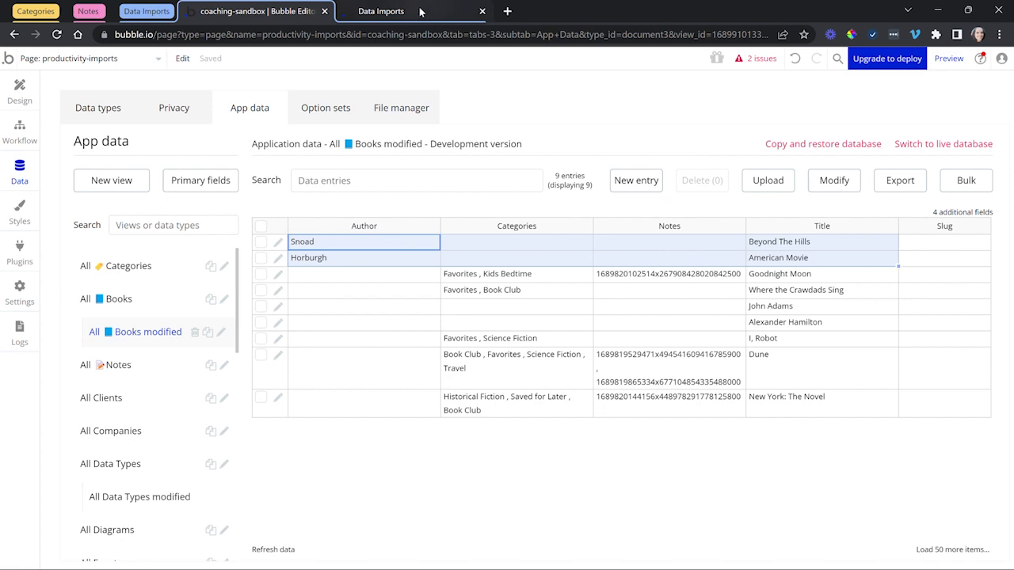
click(388, 12)
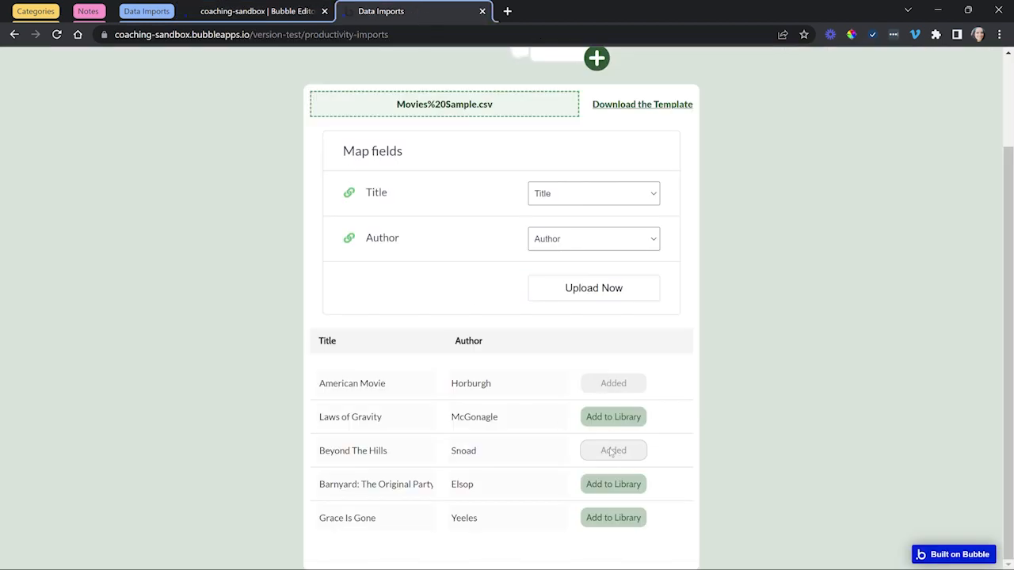
click(603, 296)
Step: Add an Upload data as CSV action to the Add to Library button's workflow on the productivity-imports page
click(283, 9)
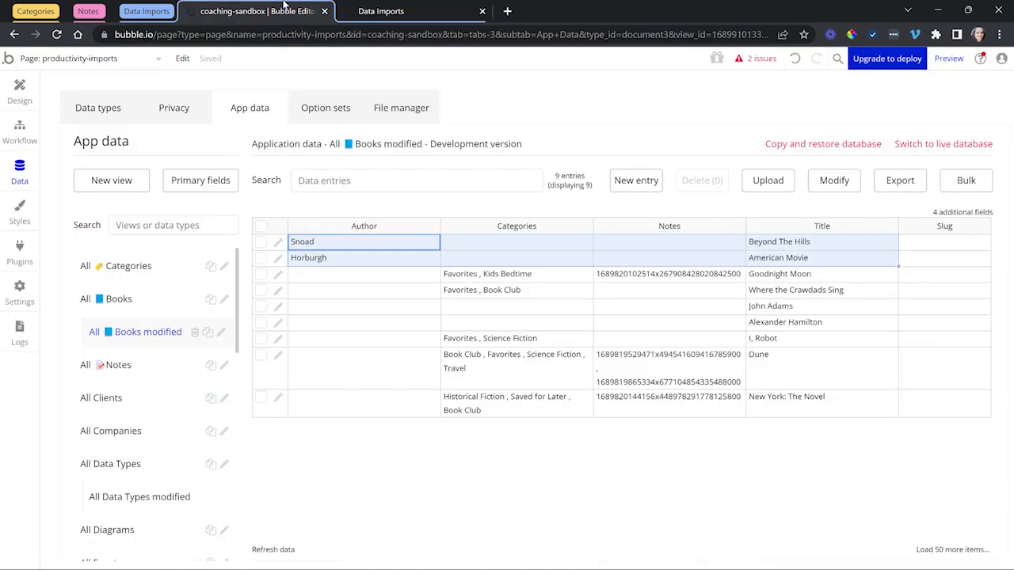
click(18, 138)
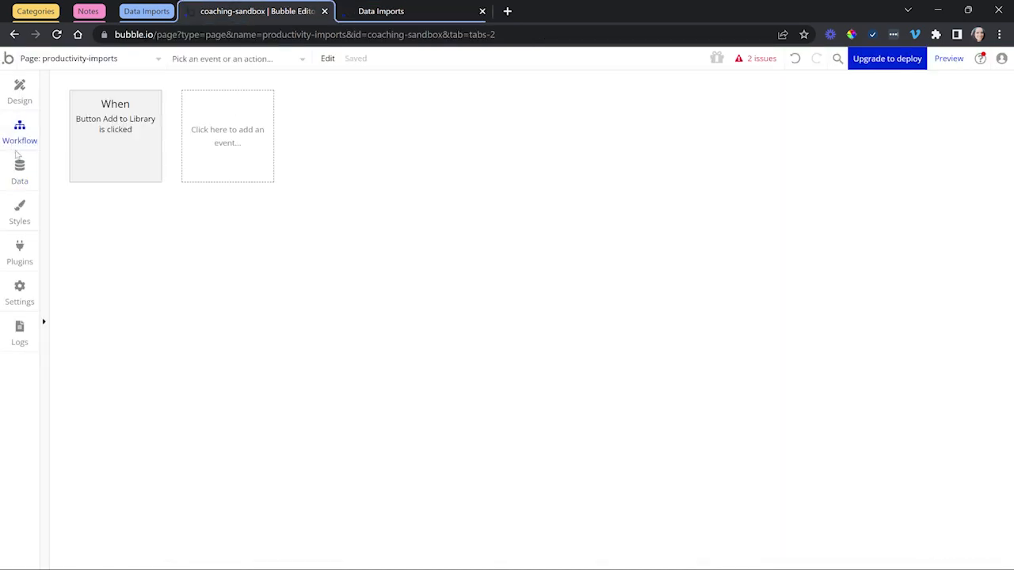
click(100, 178)
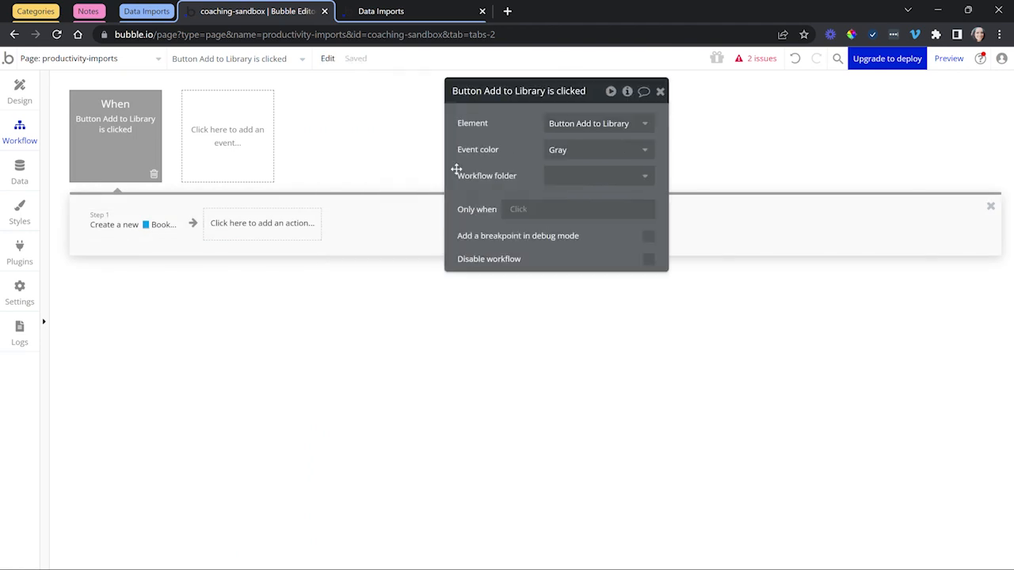
click(314, 222)
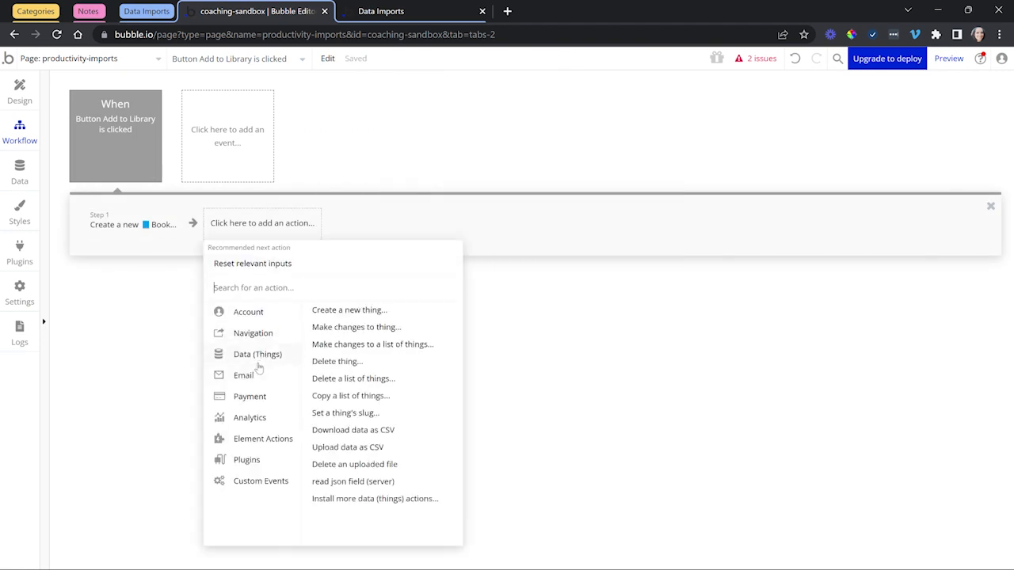
click(358, 450)
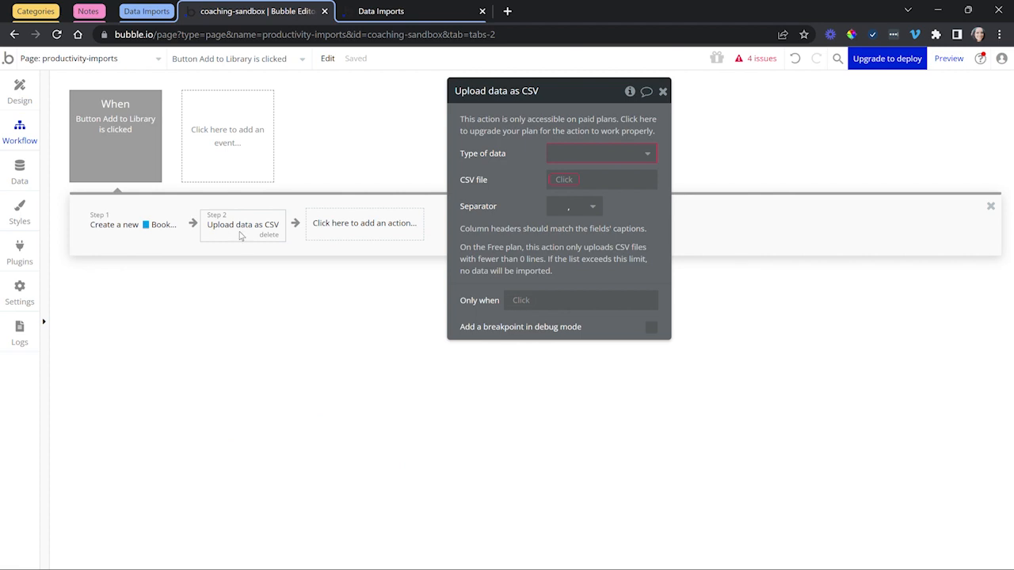
Step: Examine the Type of data options of the Upload data as CSV action, and delete the action from the workflow
click(420, 11)
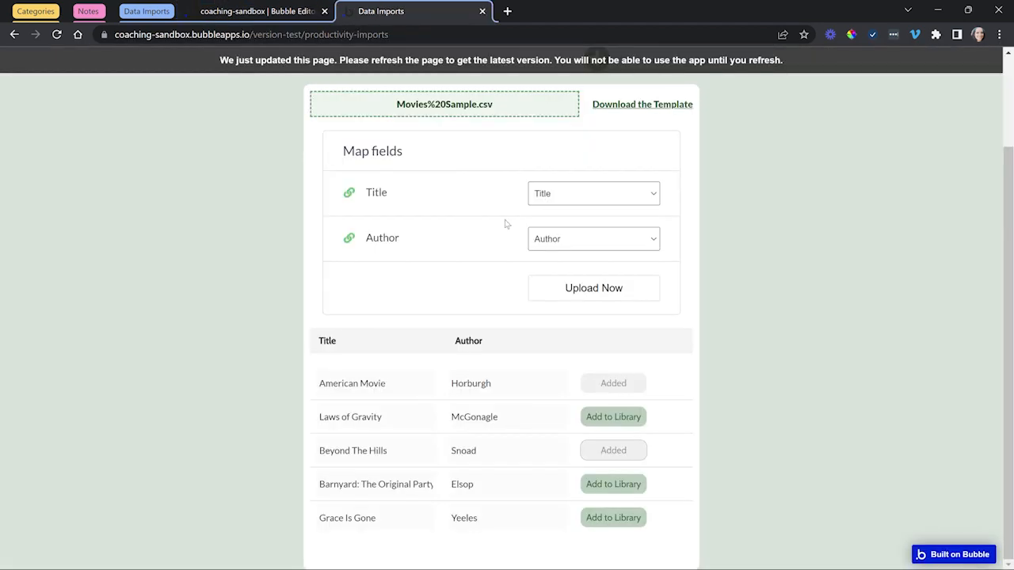
click(276, 8)
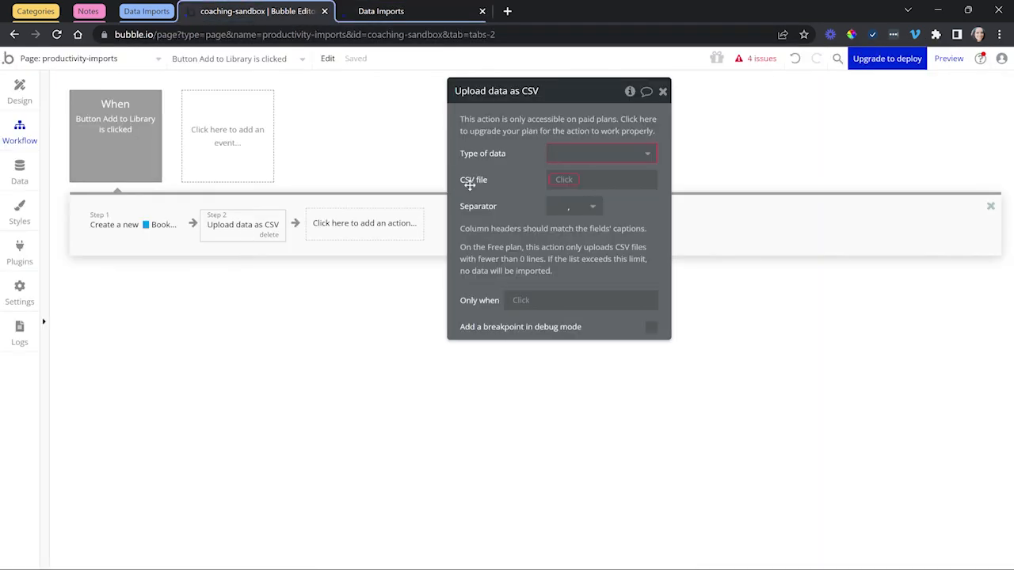
click(573, 154)
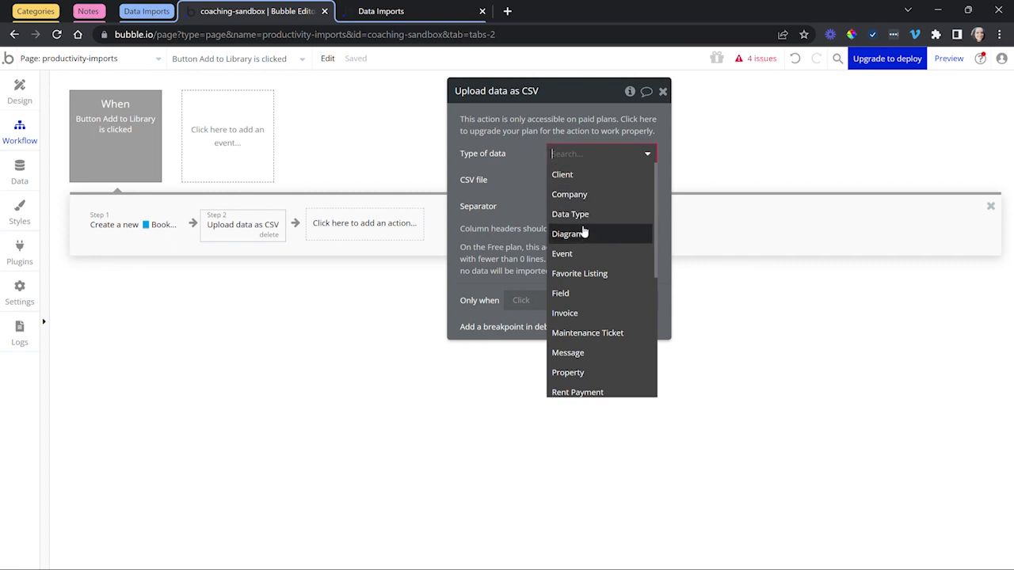
click(523, 203)
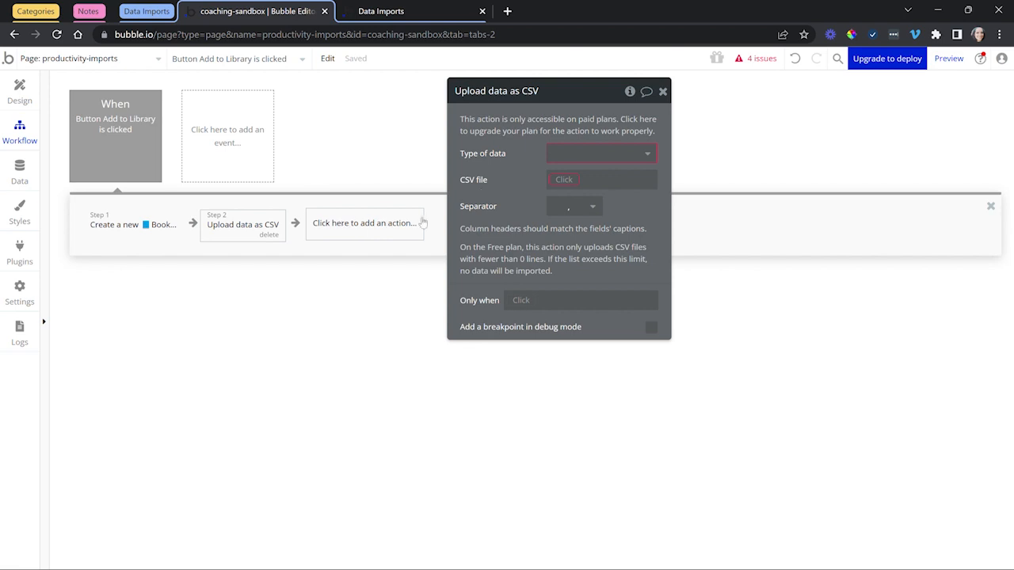
click(569, 156)
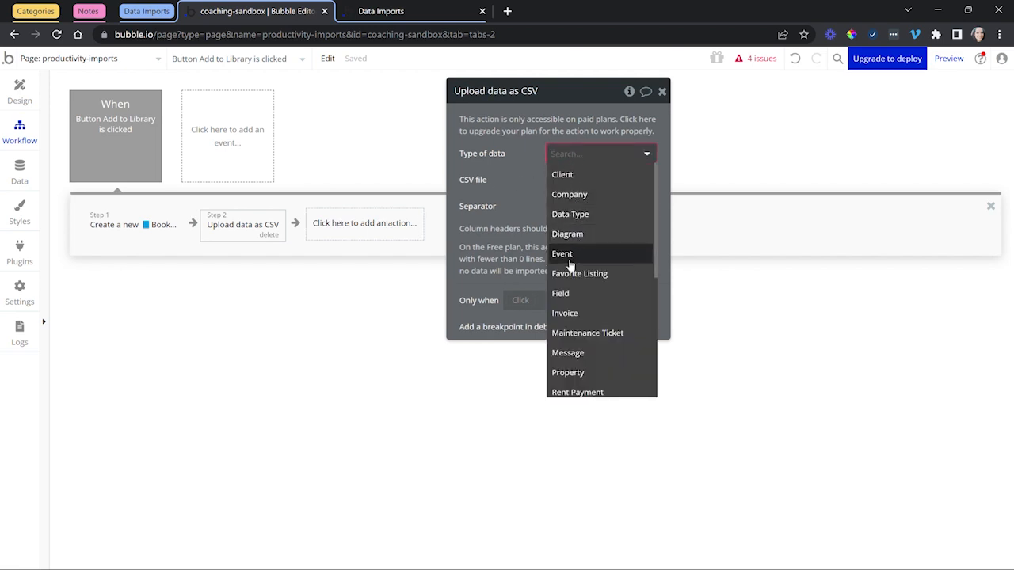
click(533, 290)
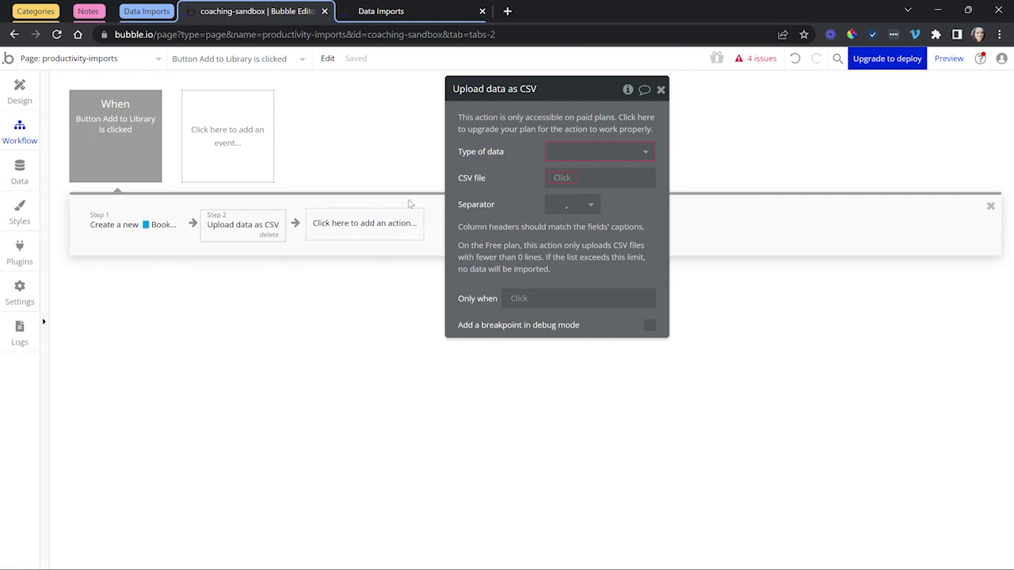
click(268, 236)
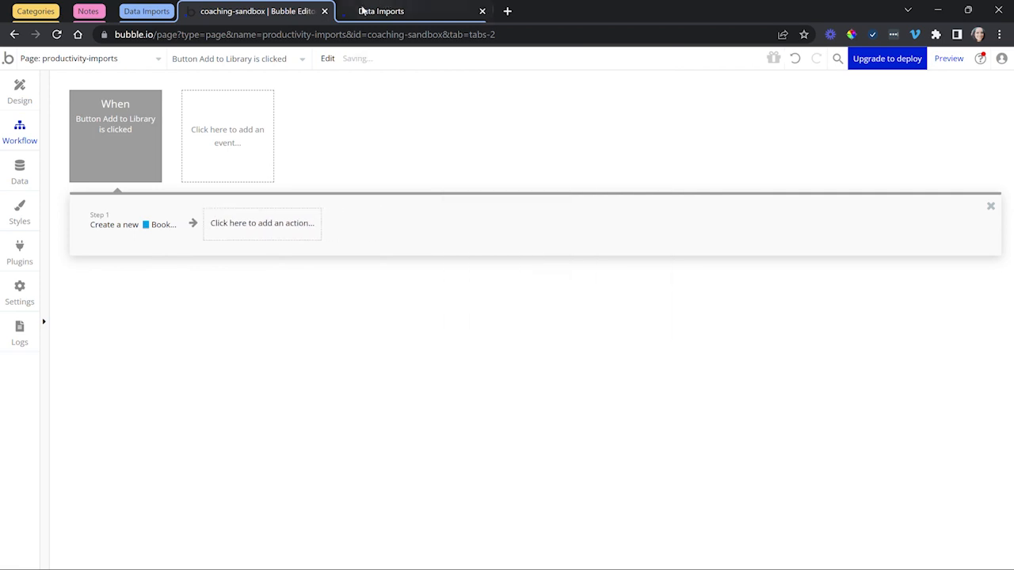
Step: Examine the file uploader's and the Download the Template link's properties in the productivity-imports page design
click(364, 11)
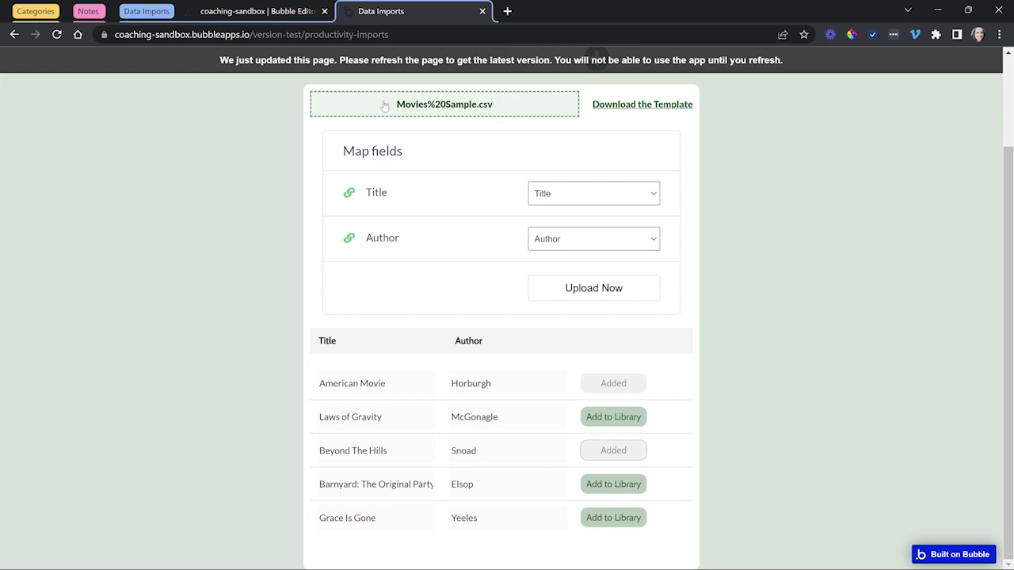
click(273, 12)
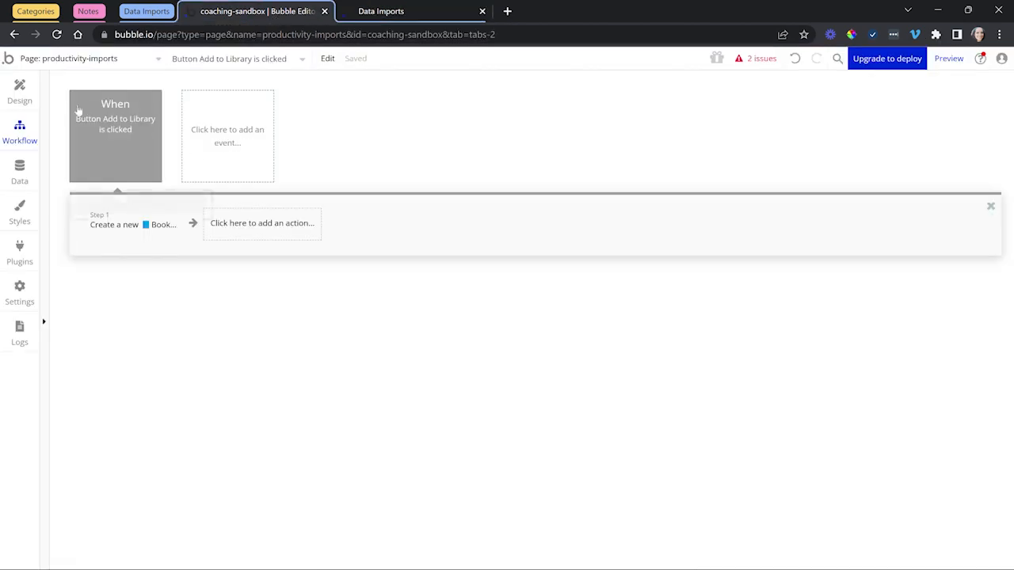
click(22, 103)
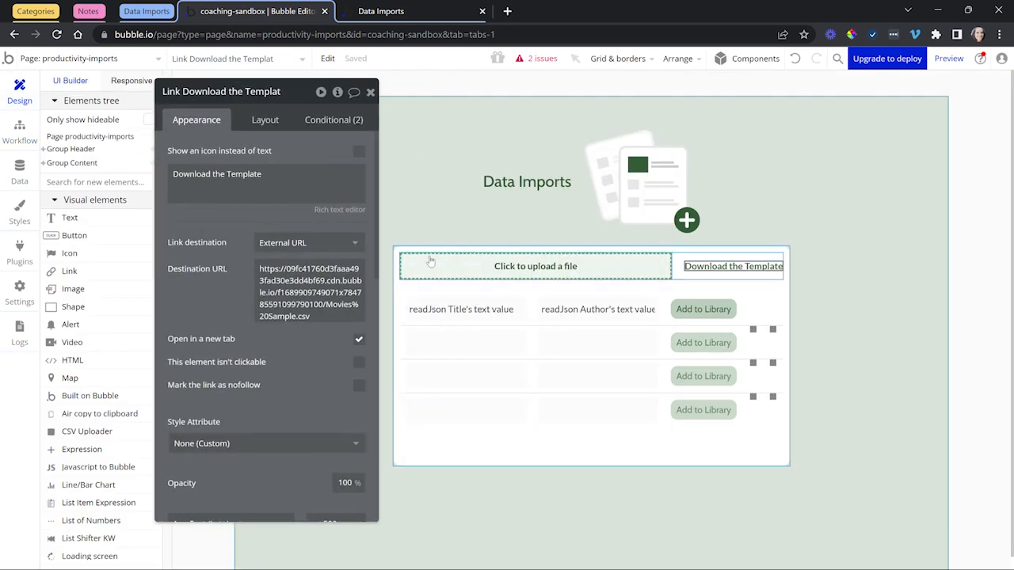
click(465, 266)
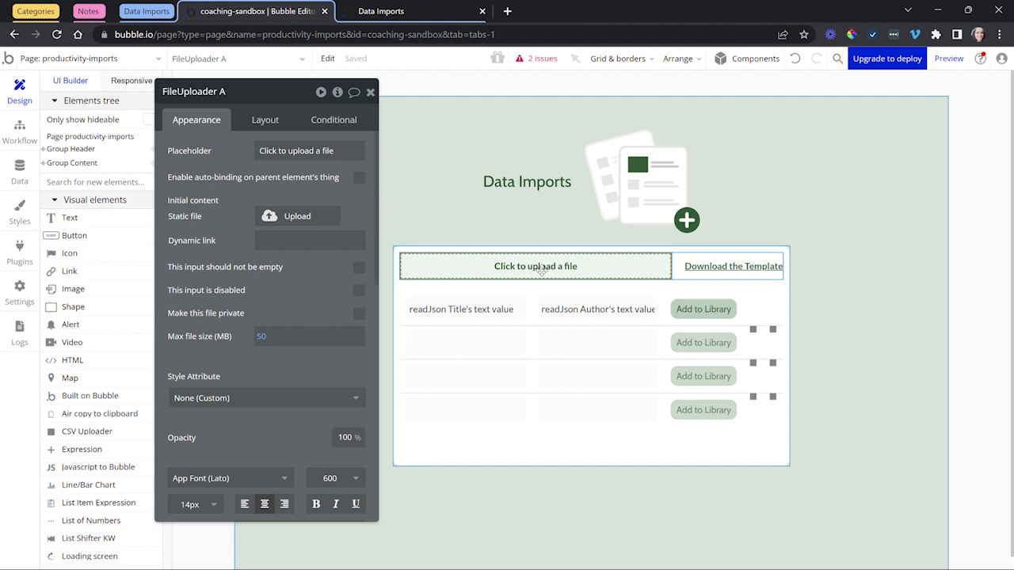
click(733, 267)
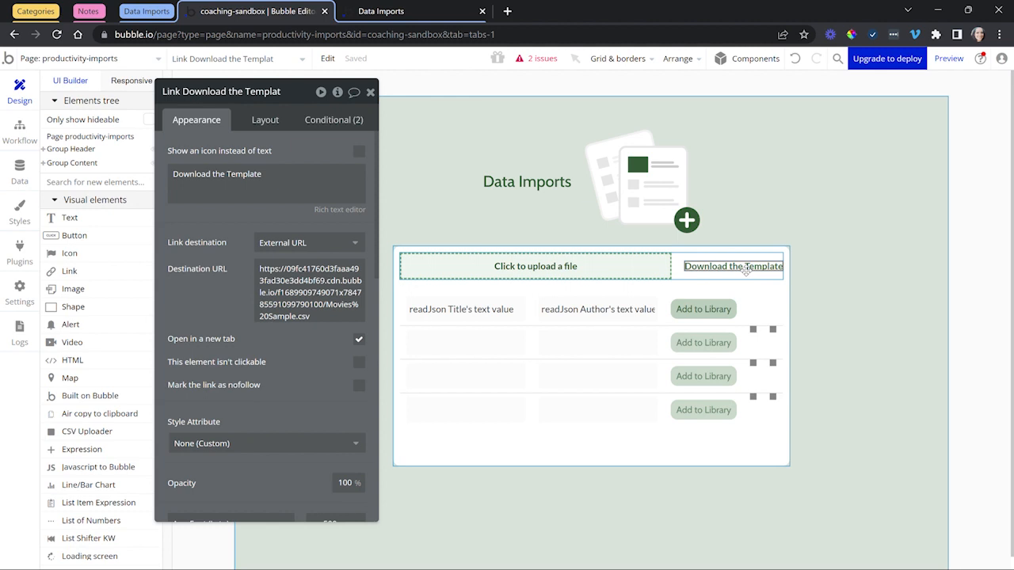
Step: Examine the RG CSV Items repeating group, the Add to Library button and the Create a new Book action in its workflow
click(614, 361)
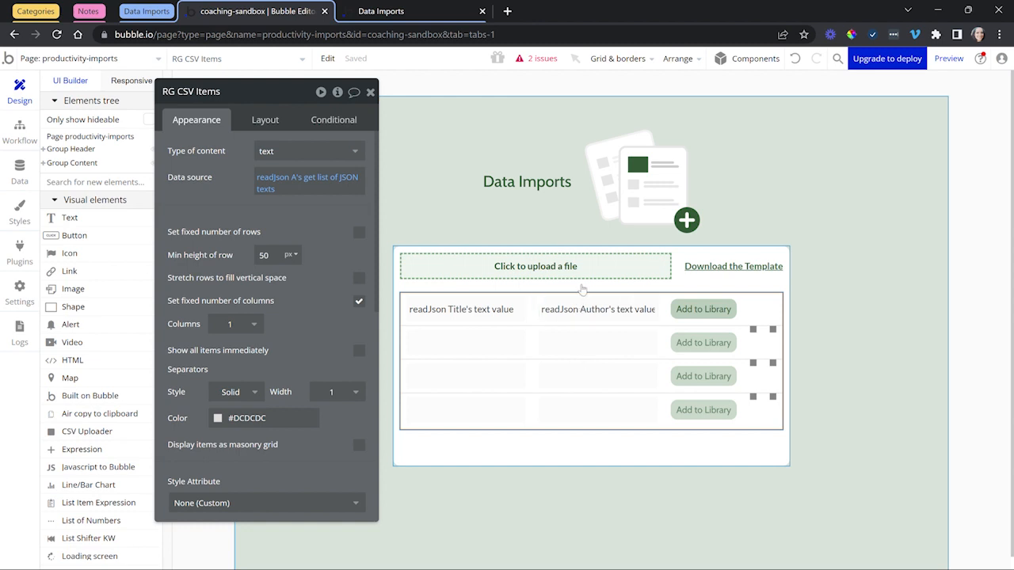
click(700, 309)
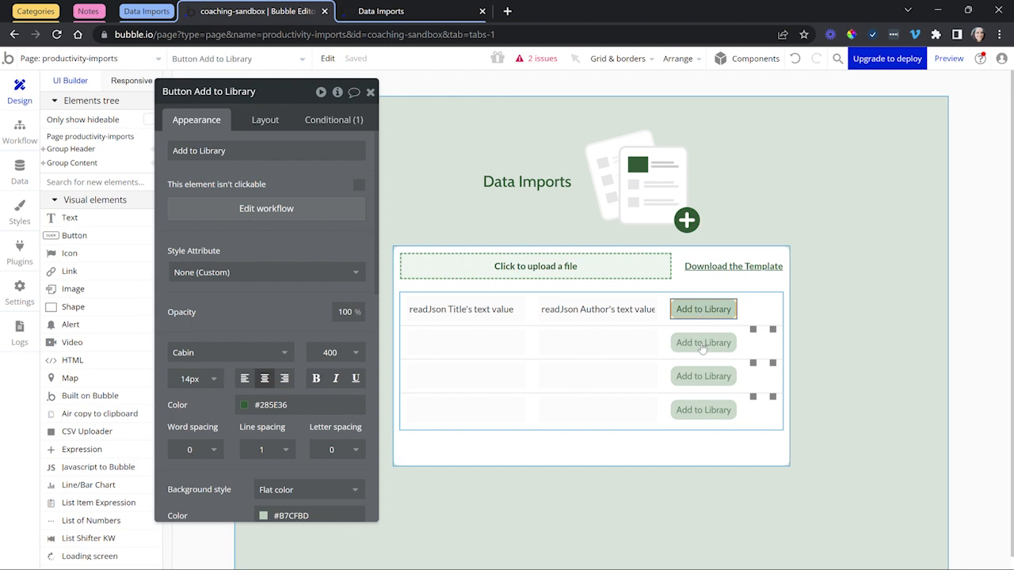
click(19, 131)
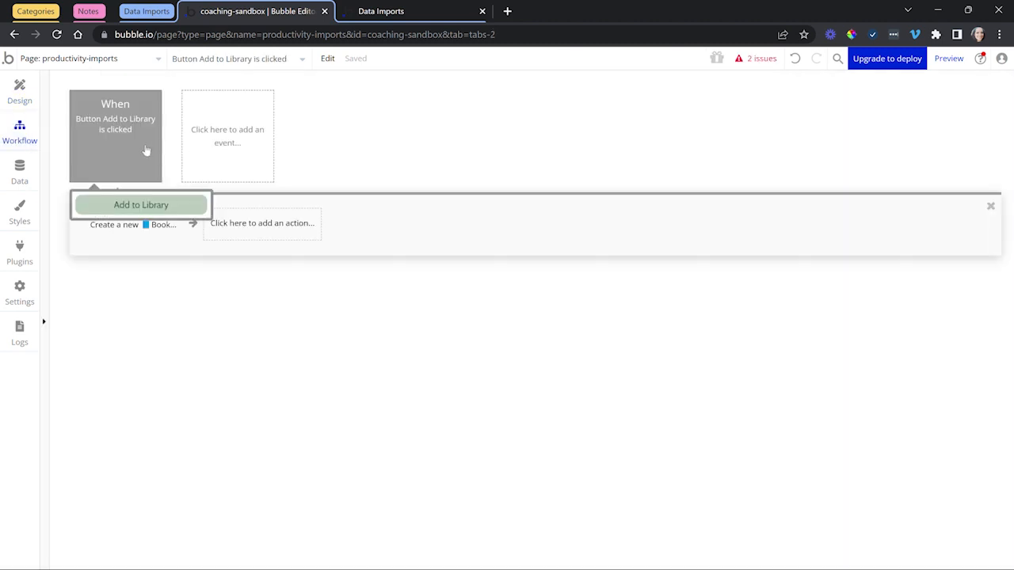
click(142, 142)
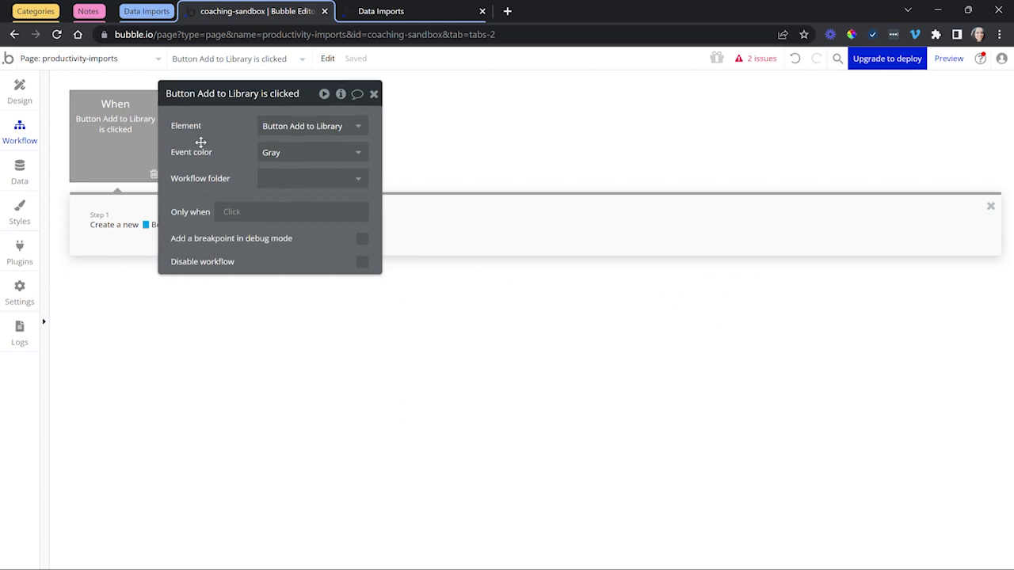
click(122, 226)
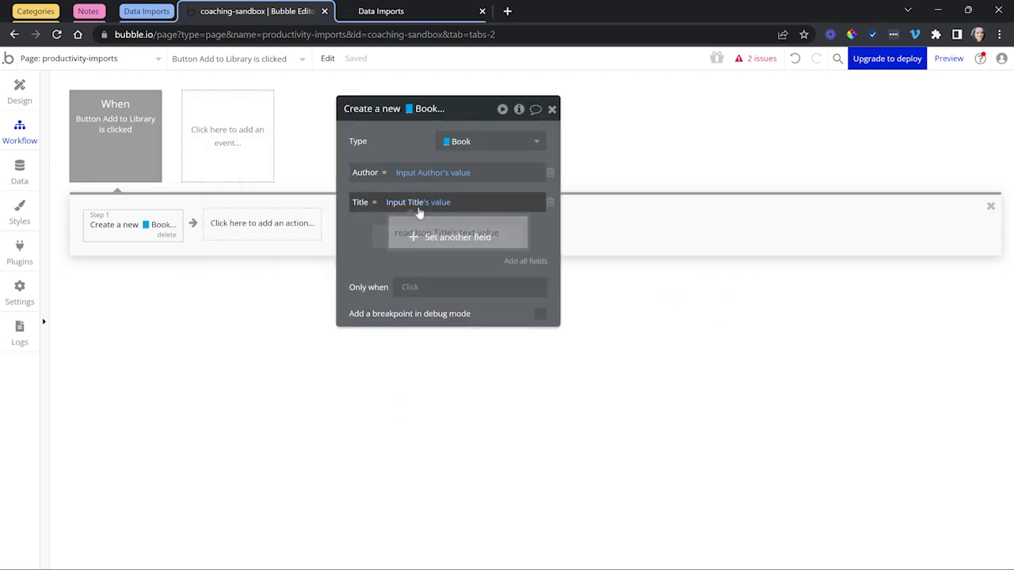
click(32, 99)
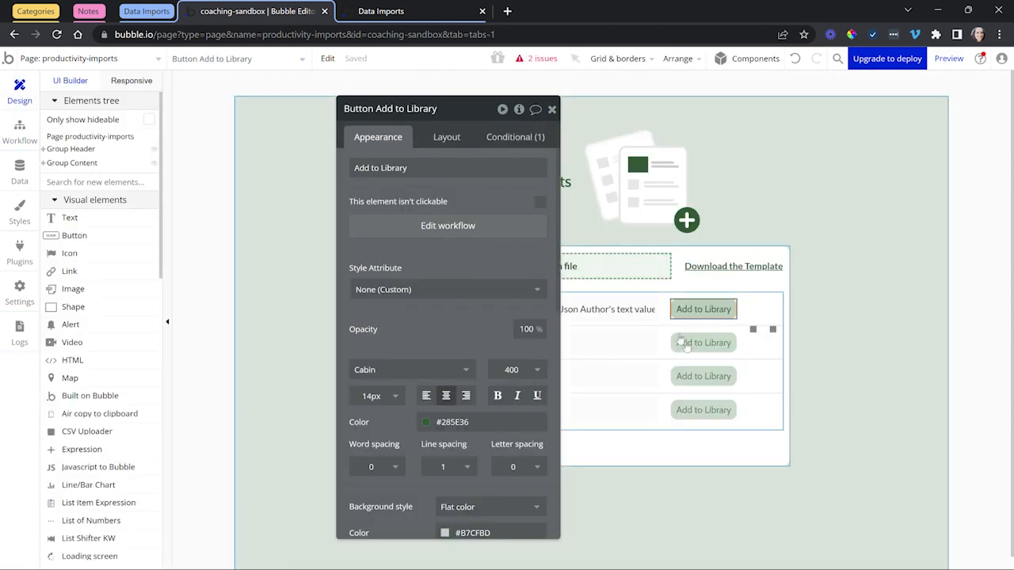
Step: Add a workflow event for when CSVUploader A generates a new file on the productivity-imports page
click(16, 133)
click(236, 131)
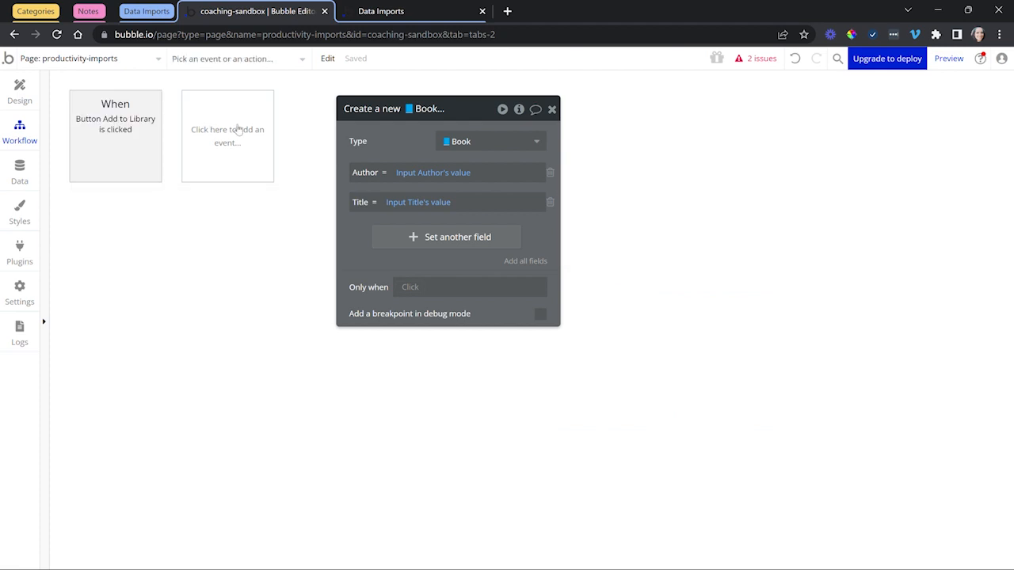
mouse_move(251, 241)
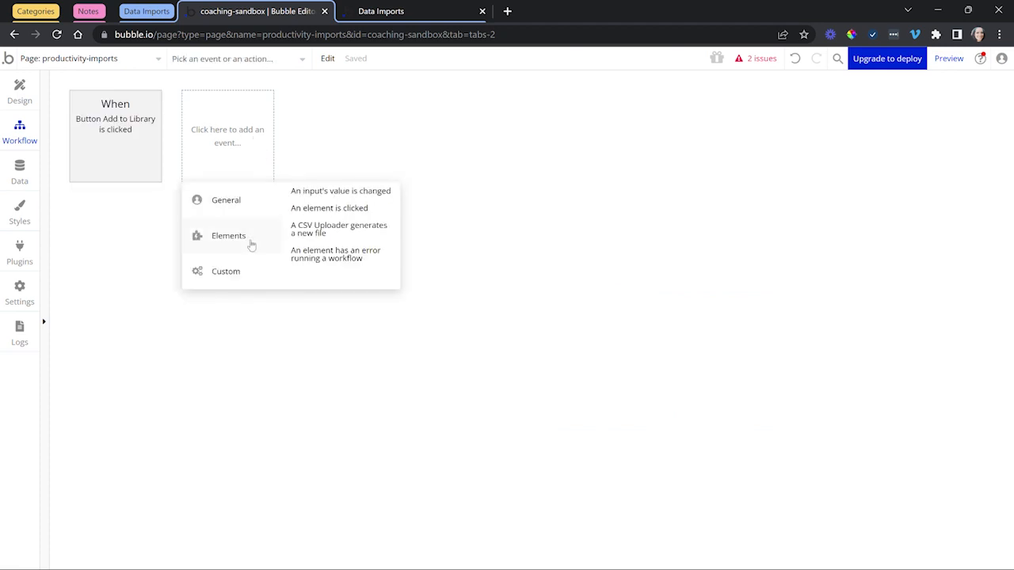
click(335, 235)
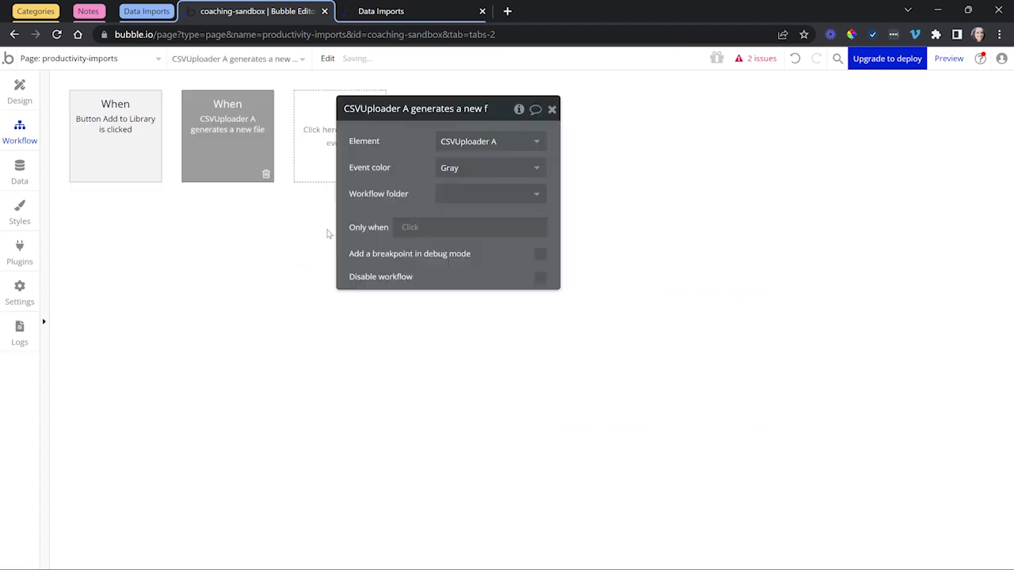
Step: Examine the 1T - CSV Uploader plugin's elements, events and actions, and go back to the page's workflows
click(21, 252)
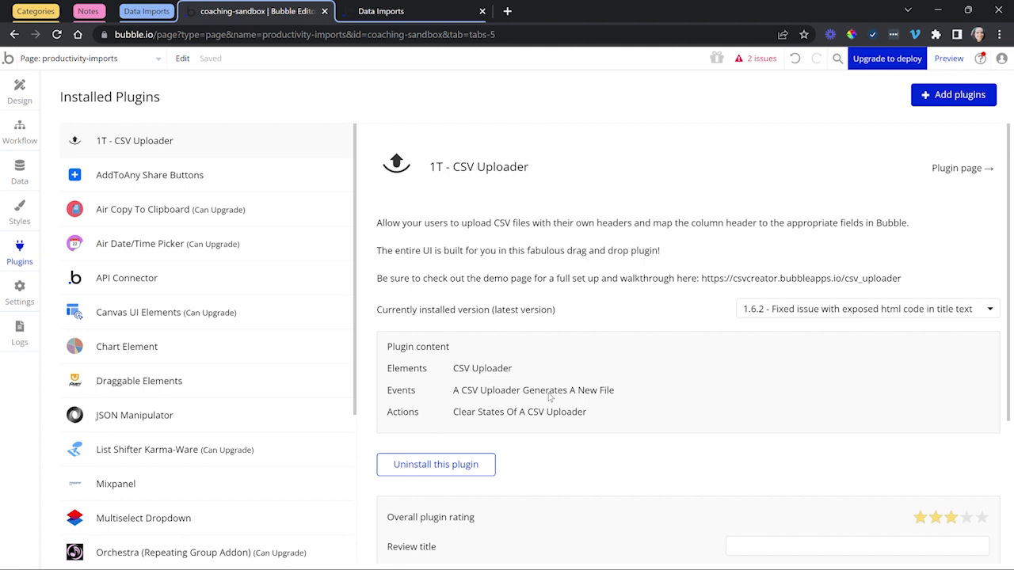
key(ctrl+Tab)
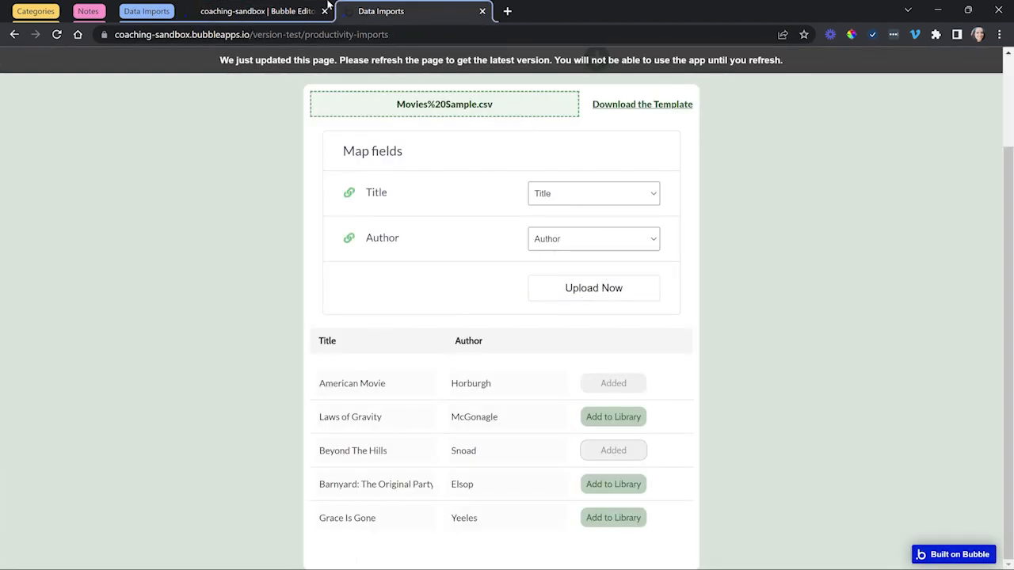
click(327, 5)
click(34, 142)
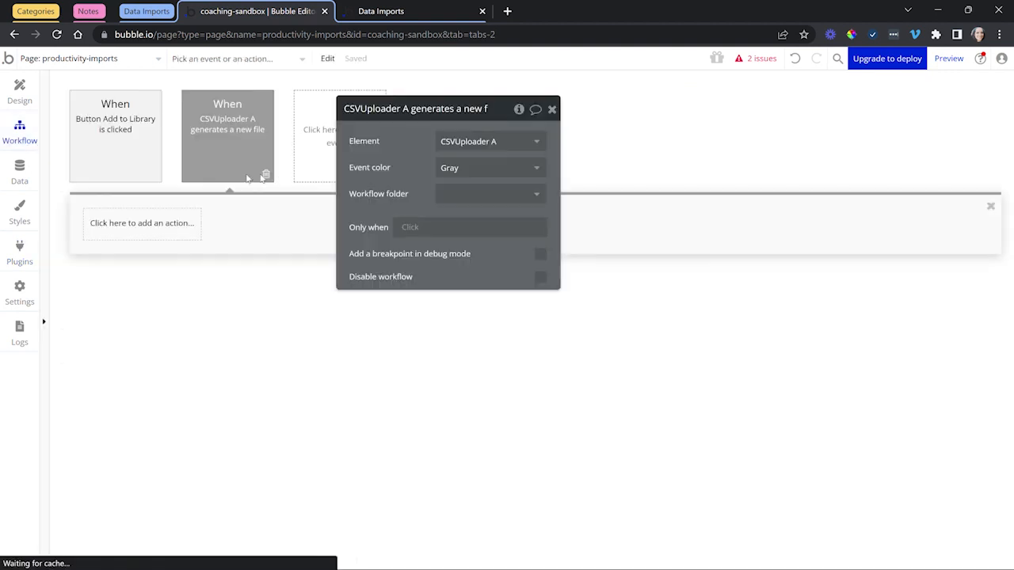
Step: Add a Schedule API Workflow on a list action to the CSVUploader A event
mouse_move(234, 136)
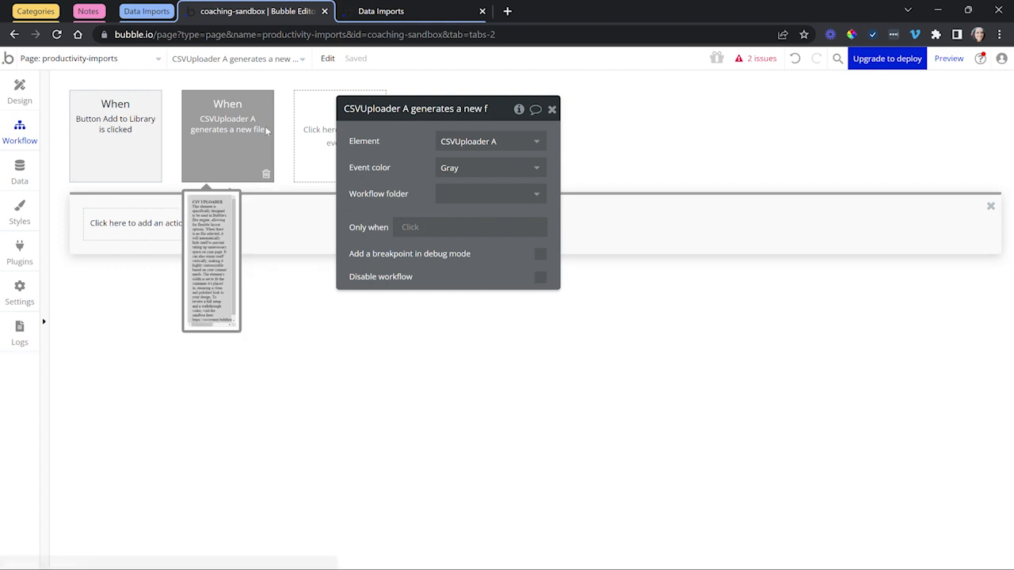
click(147, 227)
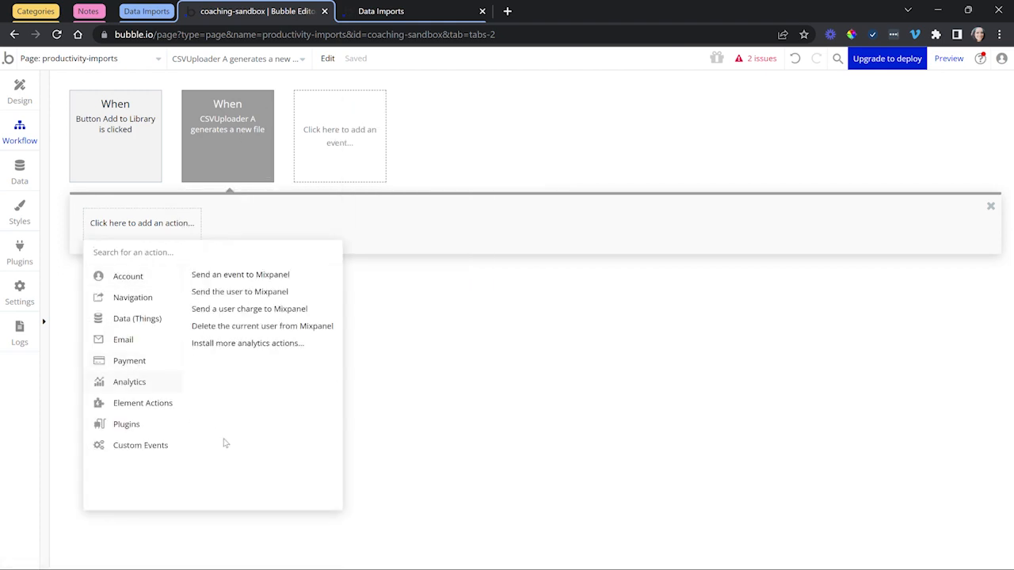
mouse_move(154, 450)
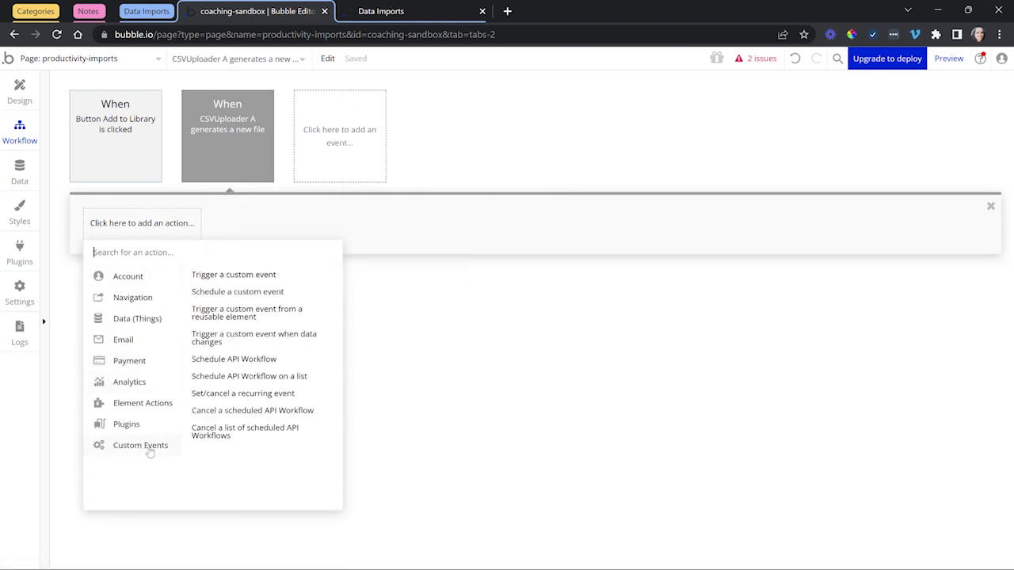
click(306, 379)
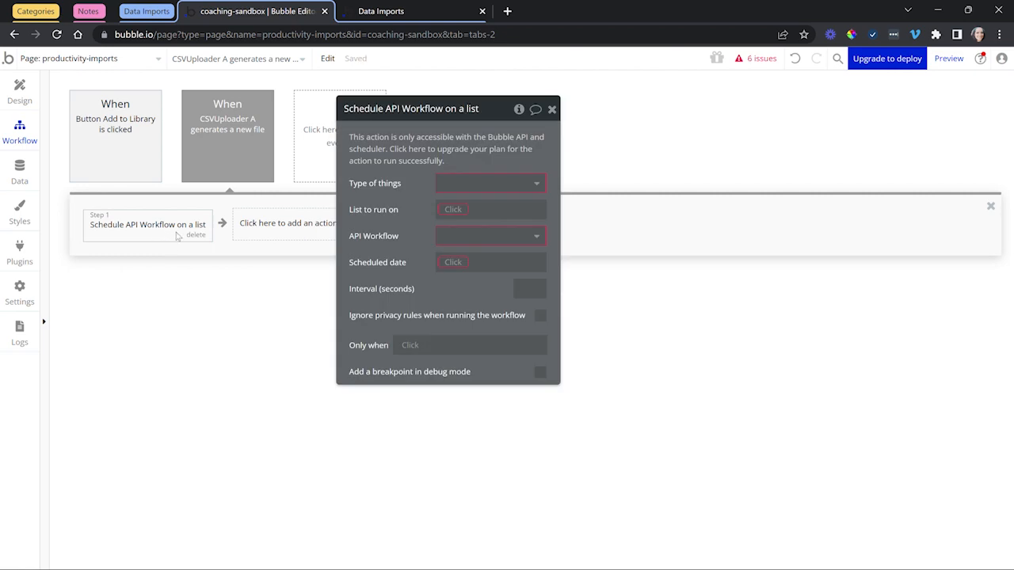
Step: Configure the scheduled action for type file, running on This CSVUploader's List of CSV Files, with Current date/time as the scheduled date
click(439, 184)
text(file)
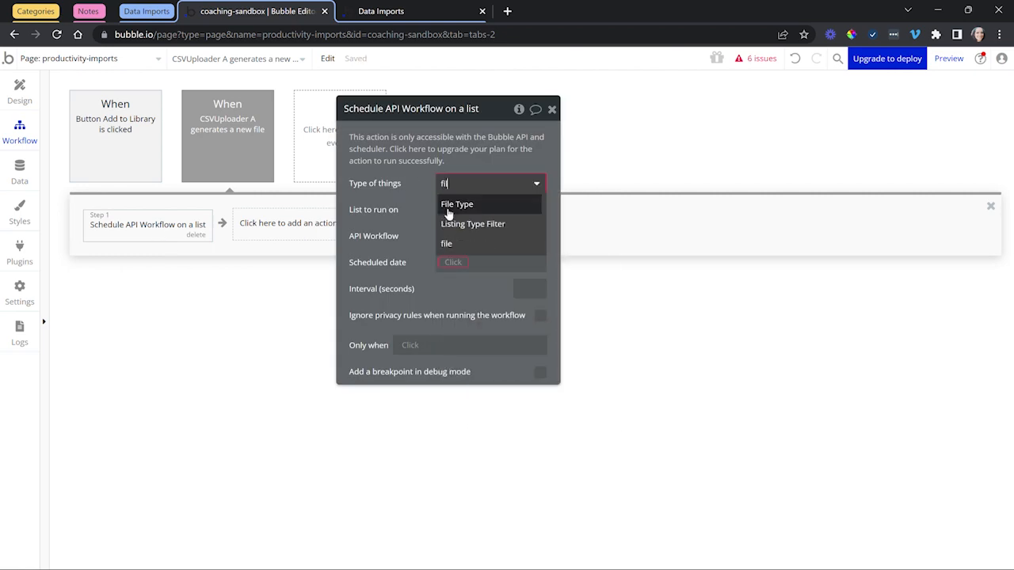
click(451, 237)
click(450, 210)
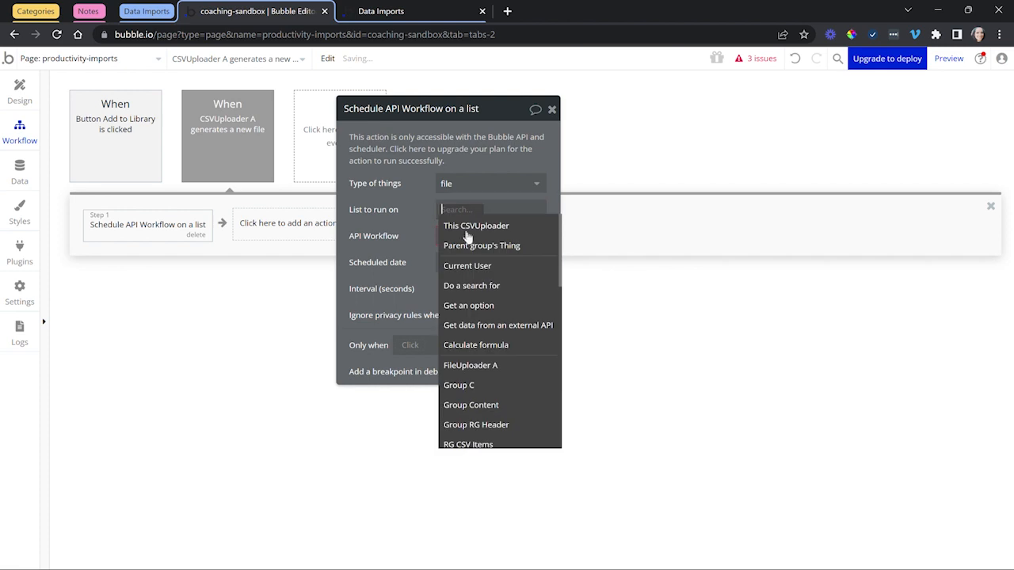
click(463, 225)
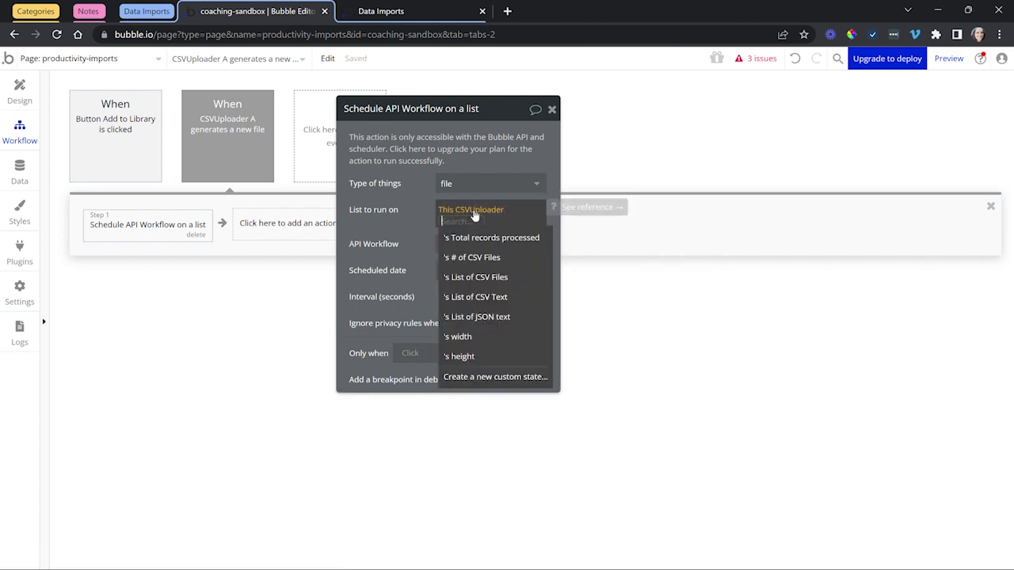
click(501, 281)
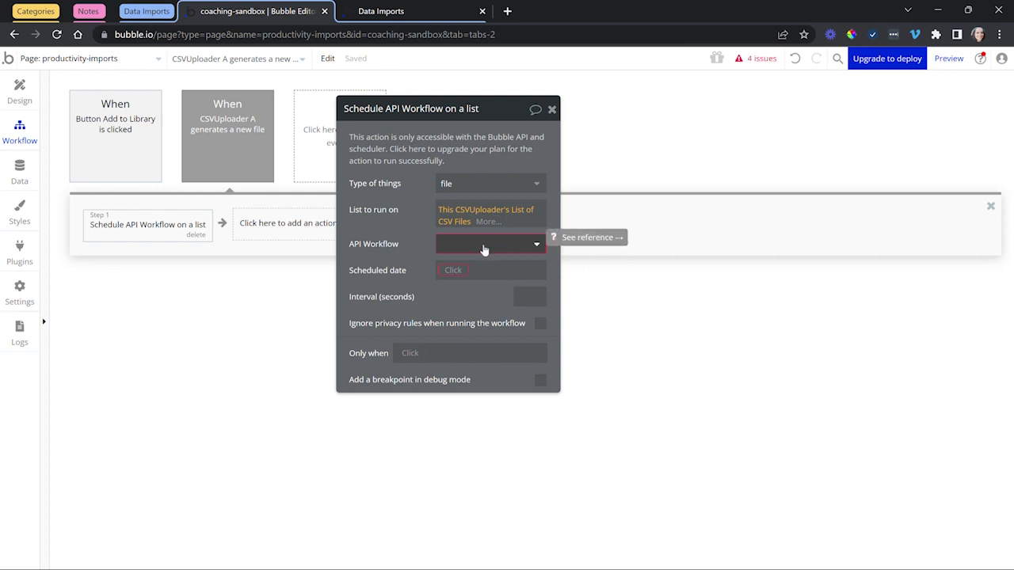
click(453, 273)
text(cur)
click(459, 306)
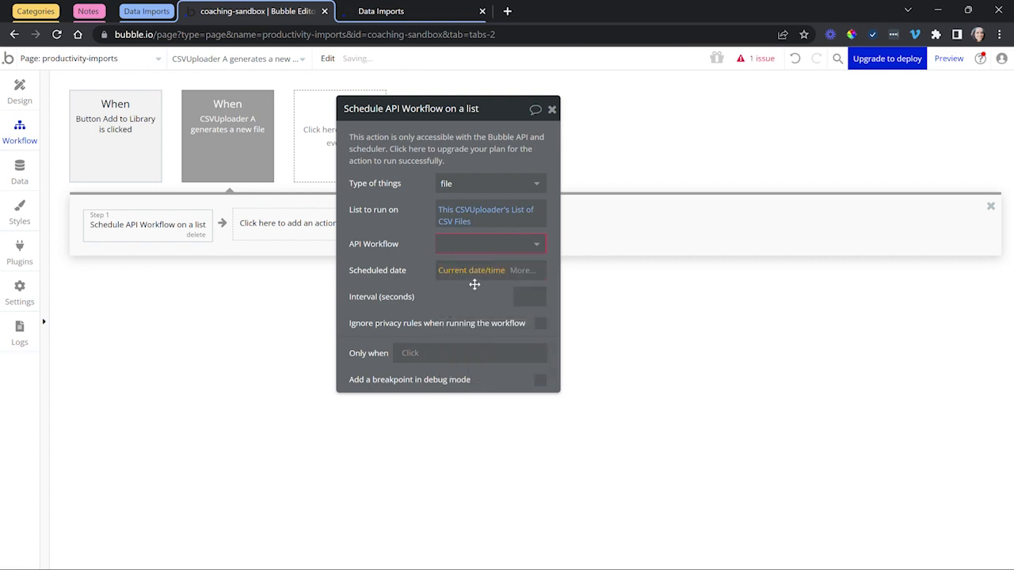
Step: Look through the data actions available as the uploader workflow's second step, and compare with the Data Imports preview page
click(286, 229)
mouse_move(288, 318)
mouse_move(358, 416)
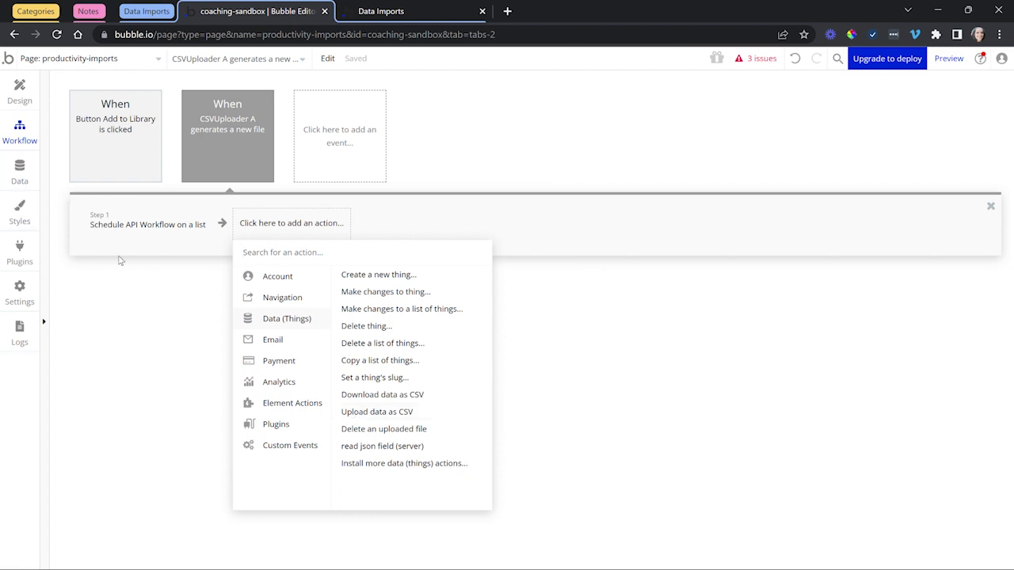
click(380, 11)
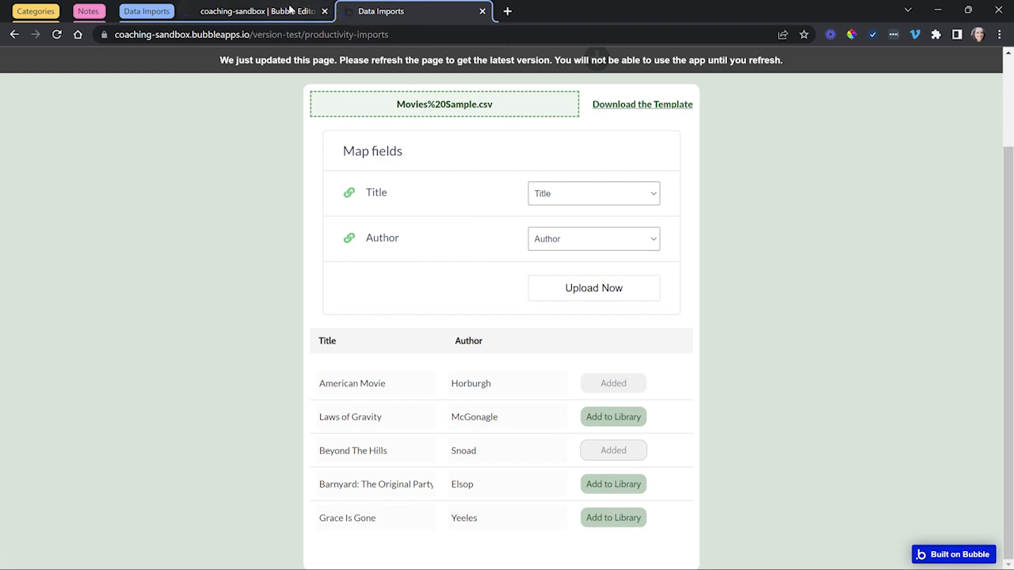
click(258, 11)
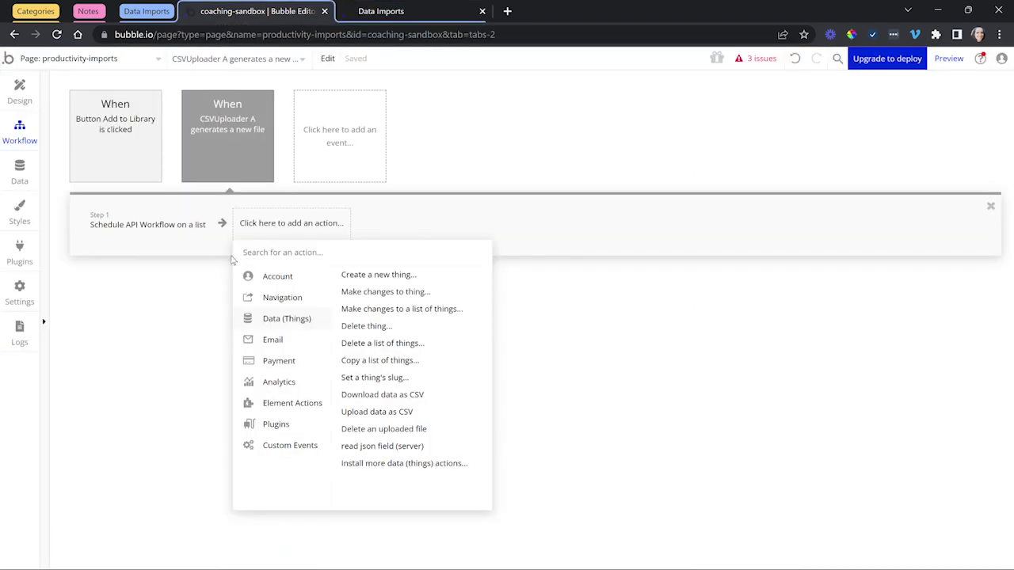
Step: Delete the CSVUploader A event and show the Add to Library button's workflow
click(222, 154)
key(Delete)
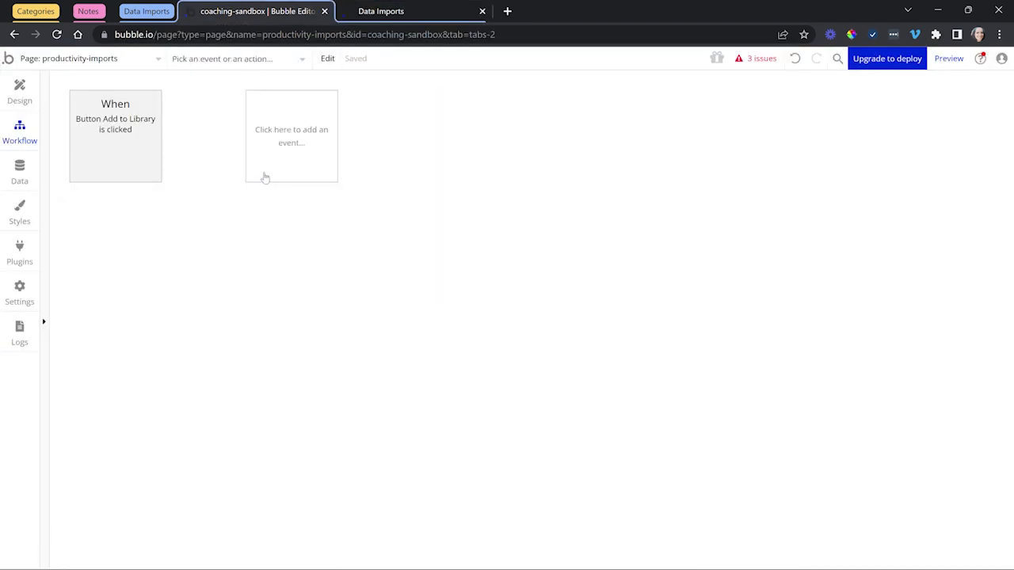
click(138, 140)
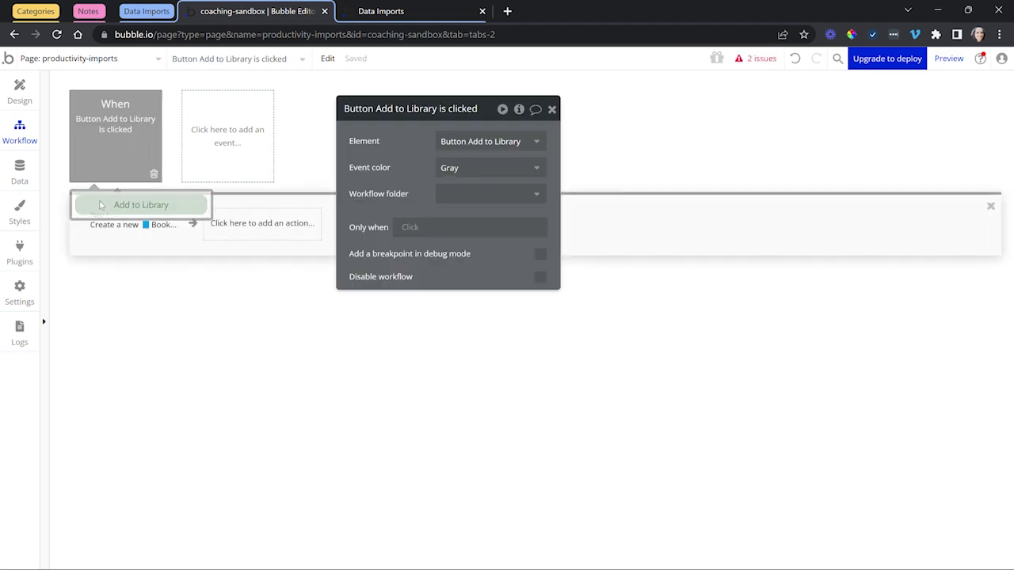
Step: Examine the imported rows on the Data Imports preview page and the JSON Manipulator plugin's details in the editor
click(20, 102)
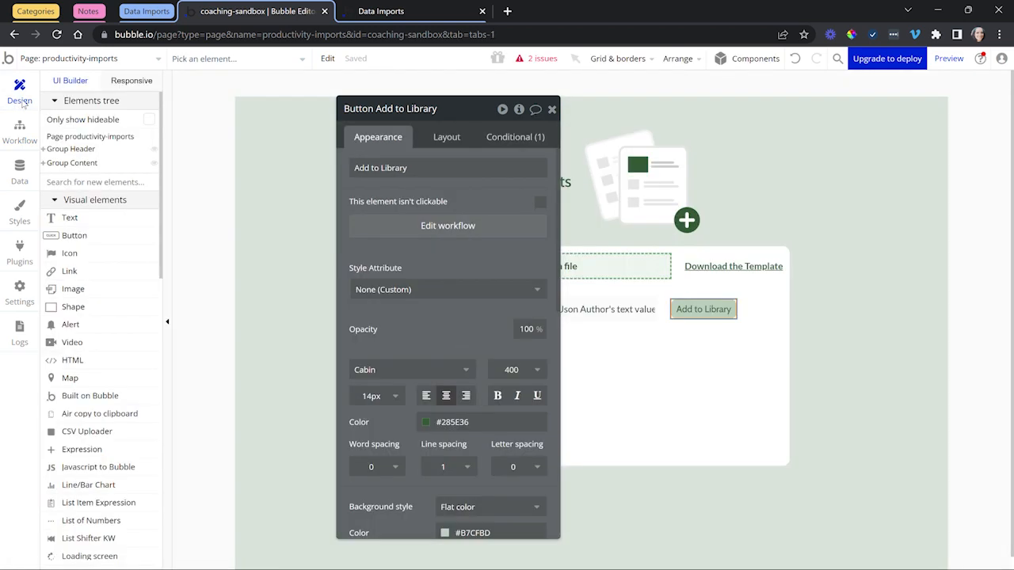
key(ctrl+Tab)
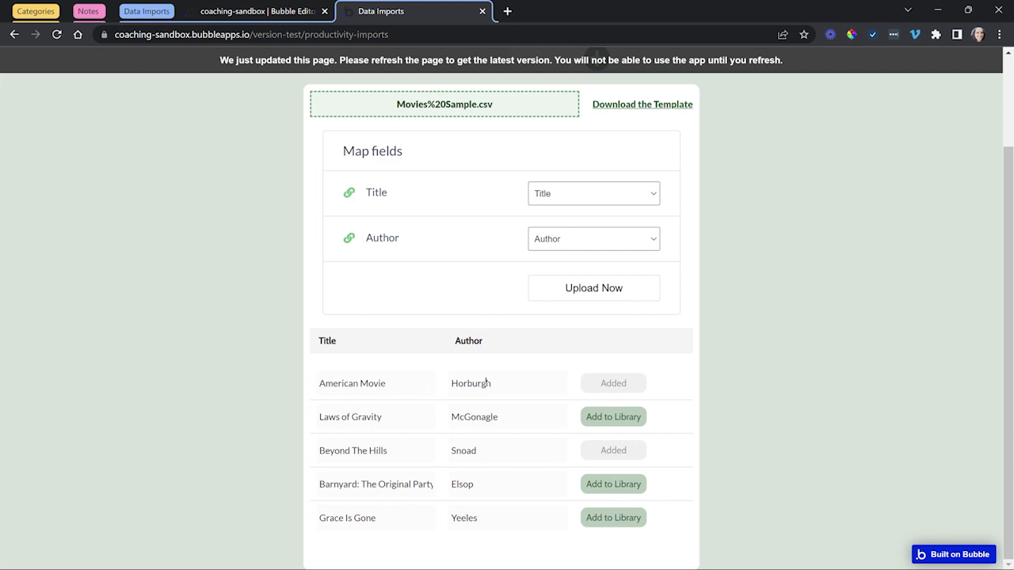
click(298, 22)
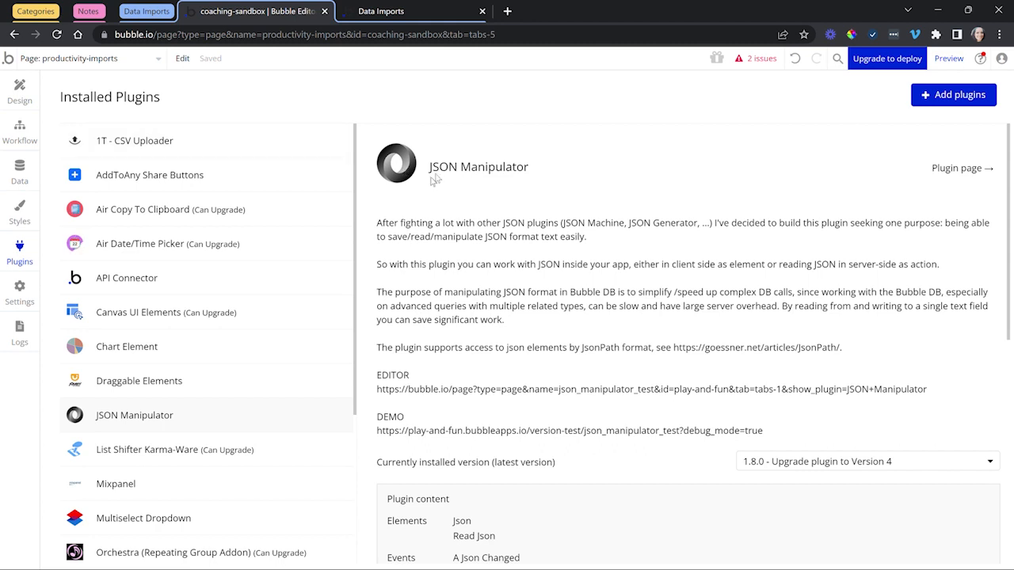
click(415, 13)
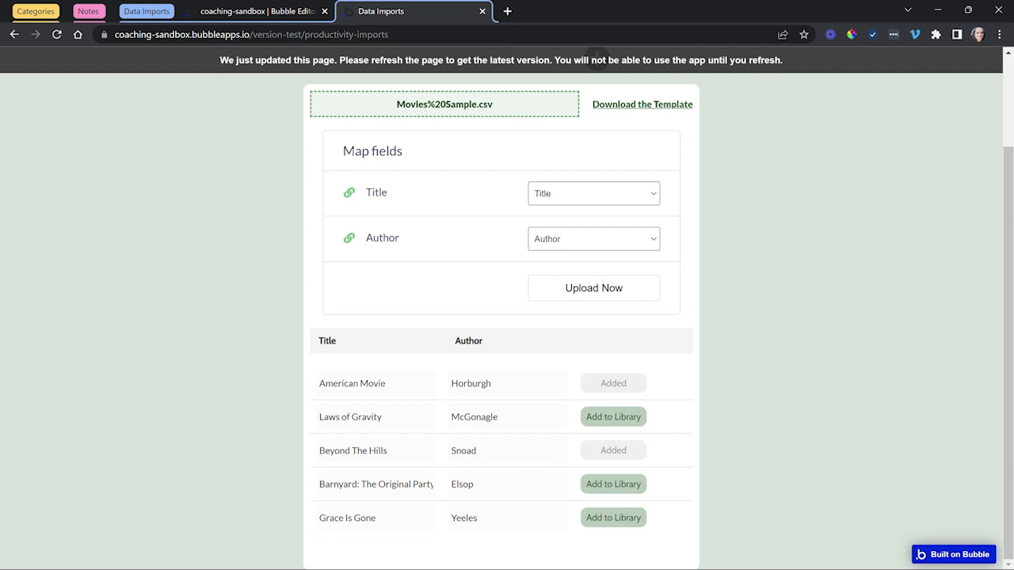
click(261, 11)
Step: Examine the readJson A element's key and JSON text expression, and the data source of the RG CSV Items repeating group
click(20, 91)
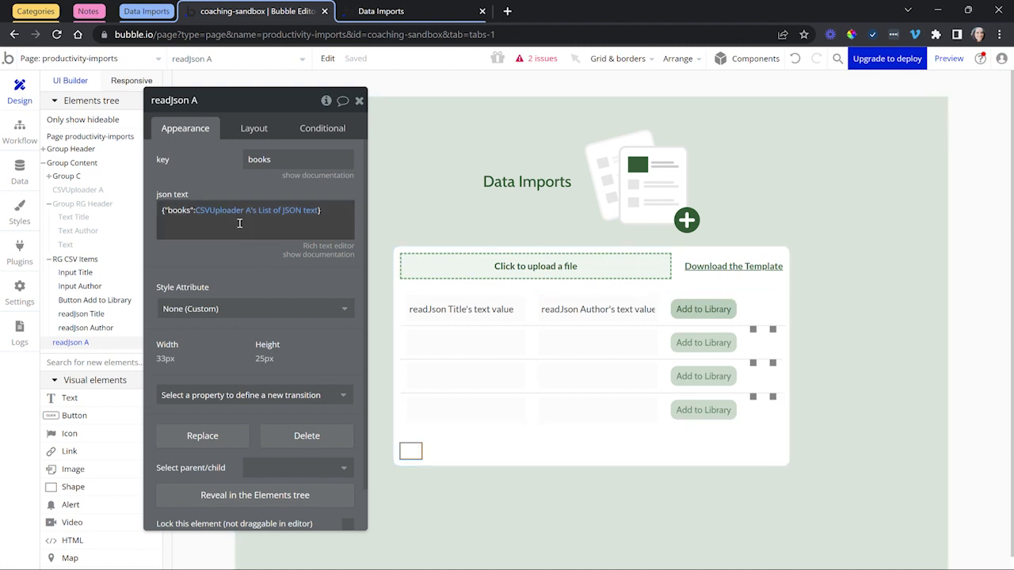
click(279, 211)
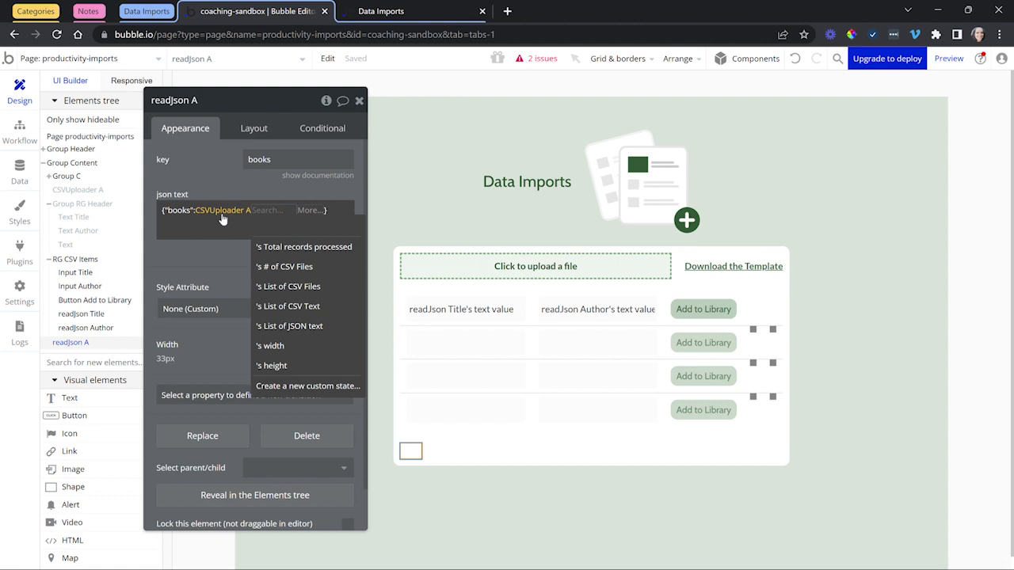
click(221, 269)
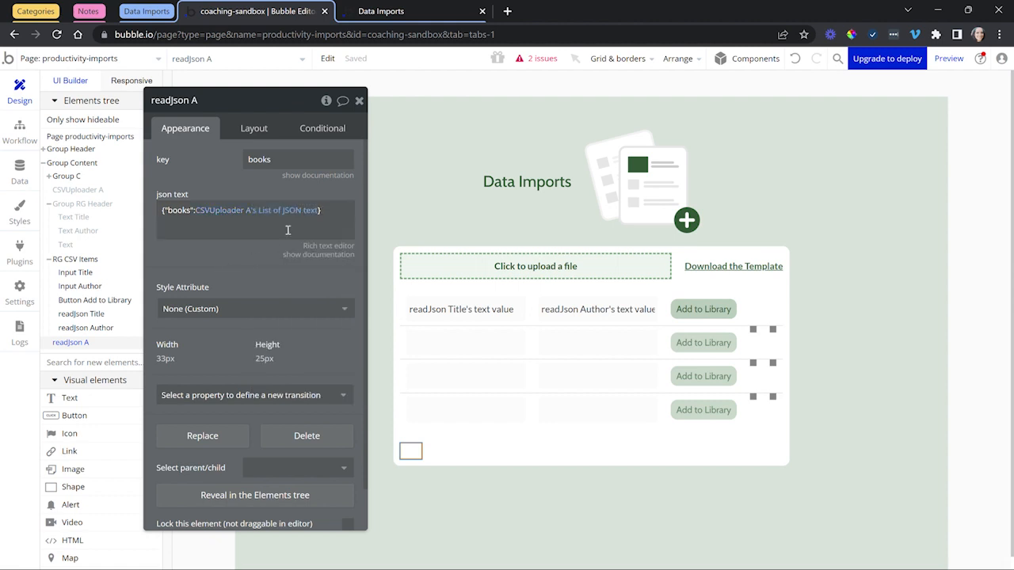
click(472, 348)
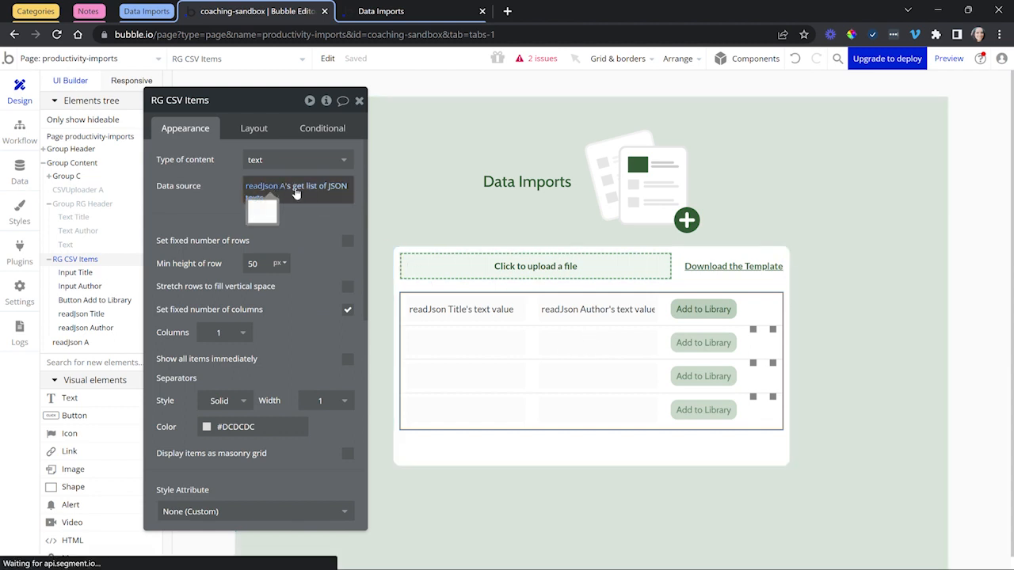
mouse_move(294, 200)
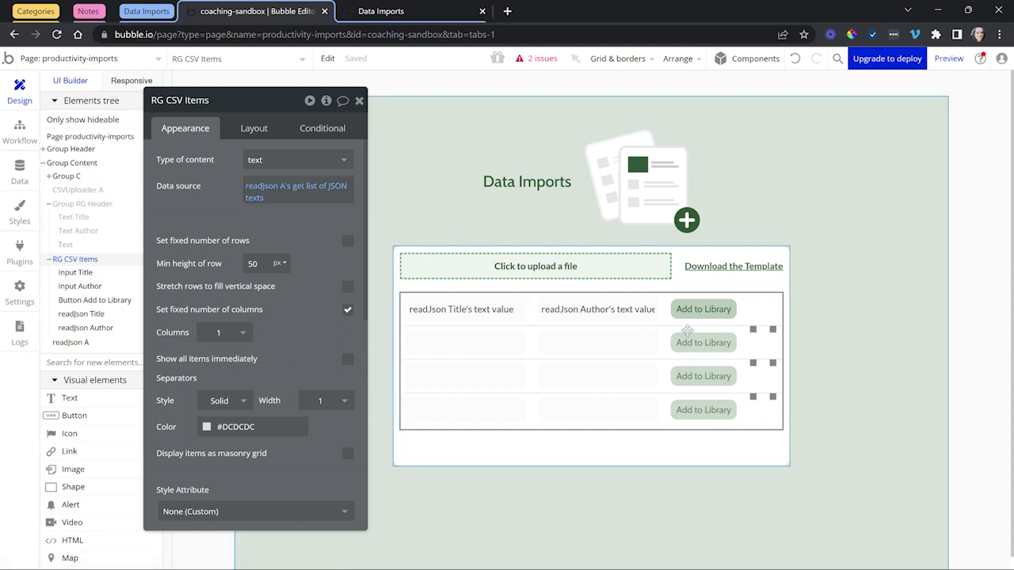
Step: Examine the readJson Title and readJson Author elements in the repeating group's first cell, and the title input
click(751, 297)
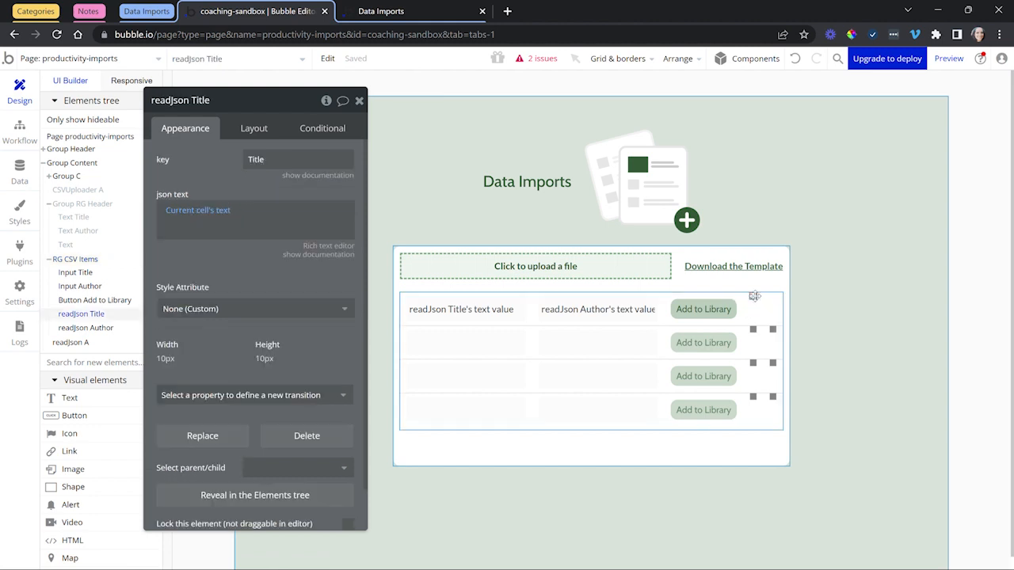
click(772, 296)
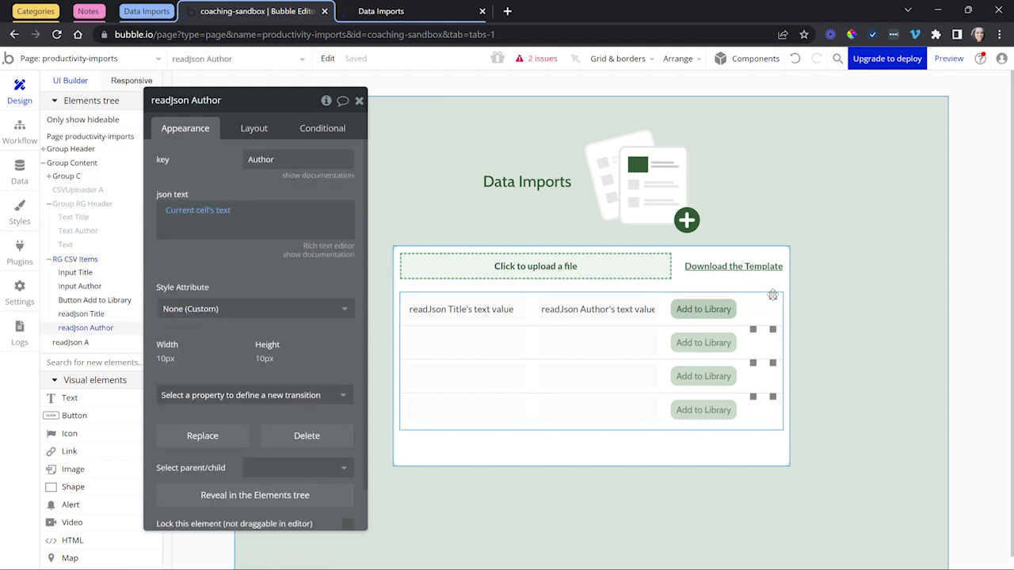
click(513, 308)
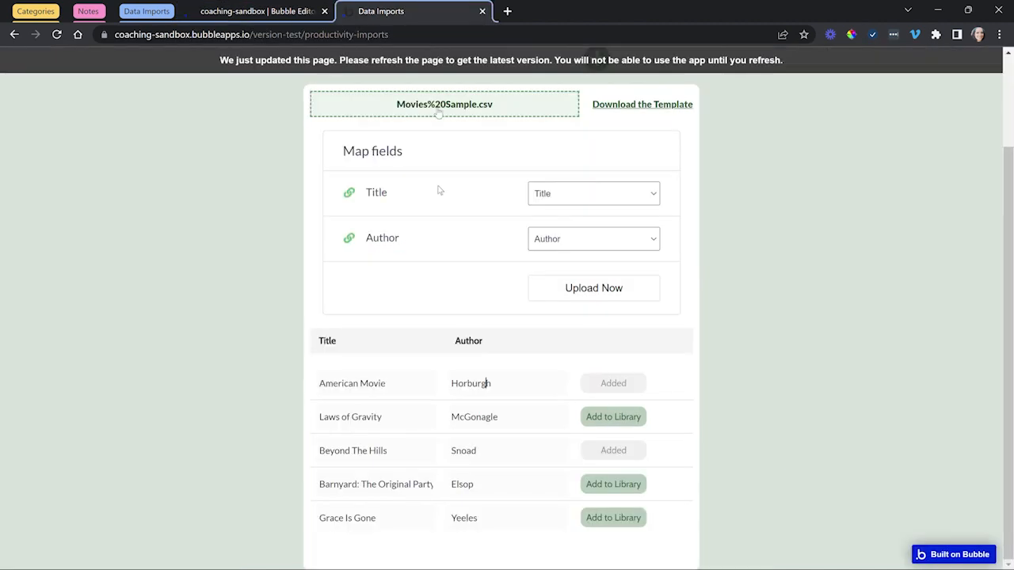
Step: Review the mapped fields and the imported title and author rows on the Data Imports preview page
click(397, 11)
drag(338, 383, 382, 383)
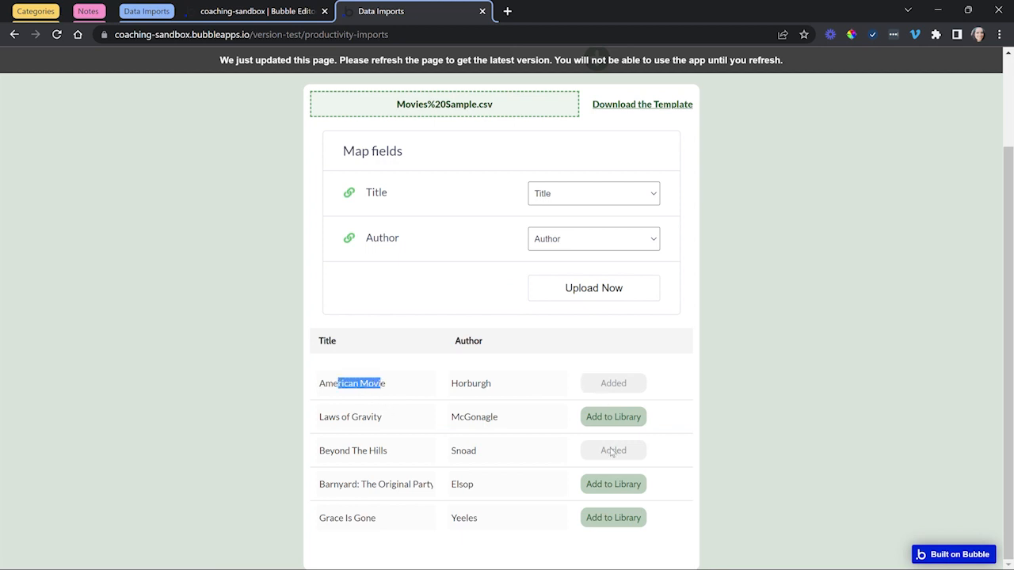
click(729, 385)
scroll(729, 368, up, 2)
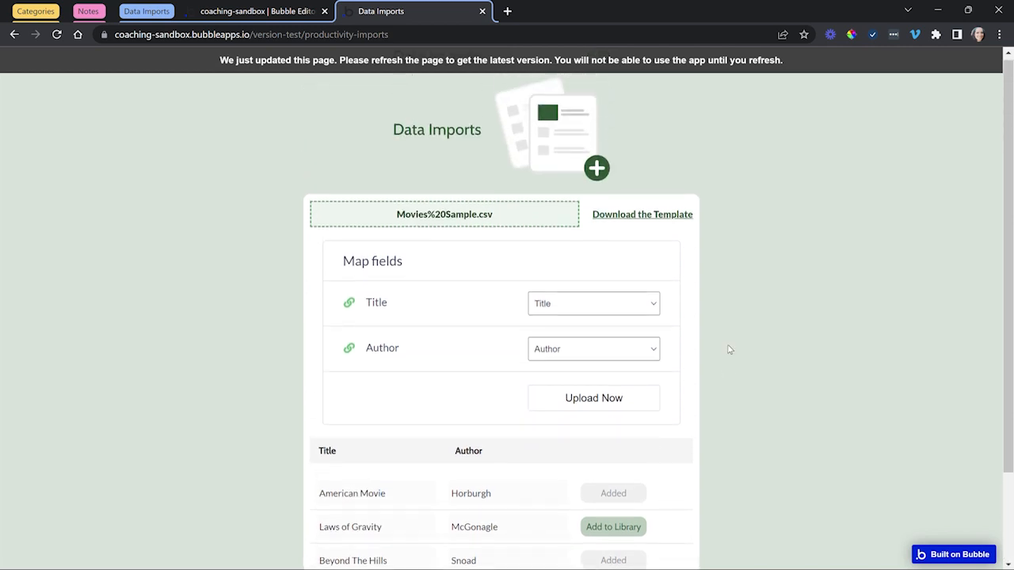